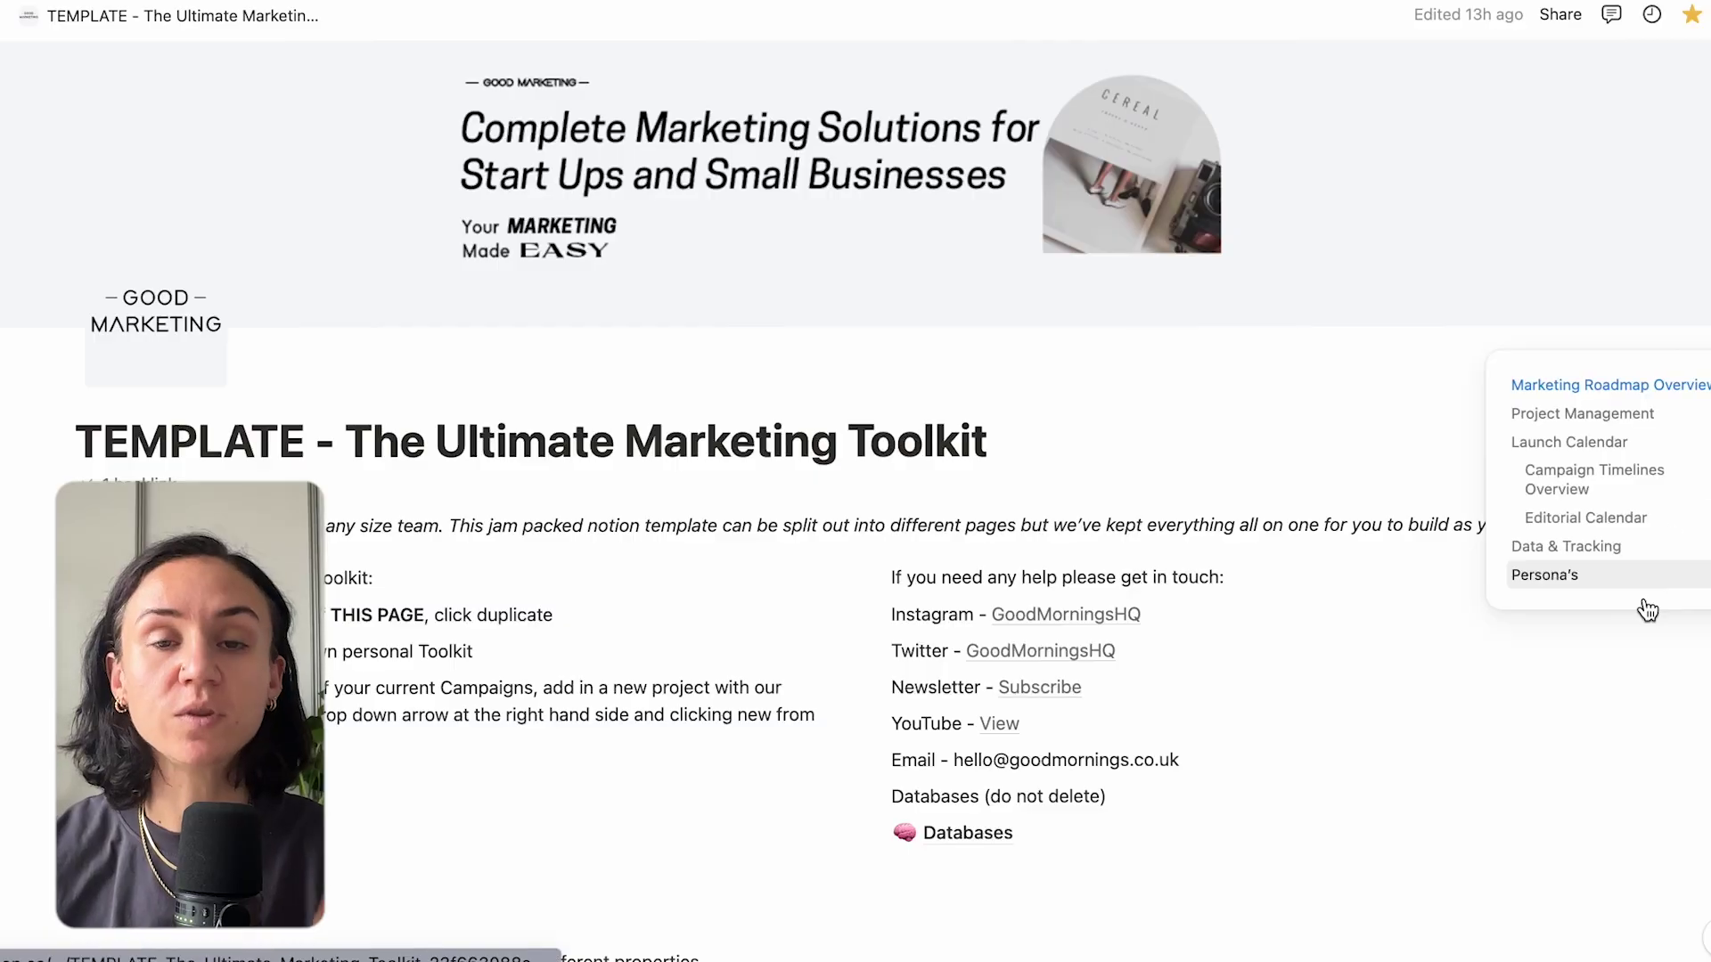
Scroll the Marketing Roadmap board and view the Product Launch Campaign card in side peek.
scroll(1419, 687, "down", 4)
scroll(1419, 688, "down", 3)
scroll(1419, 688, "down", 9)
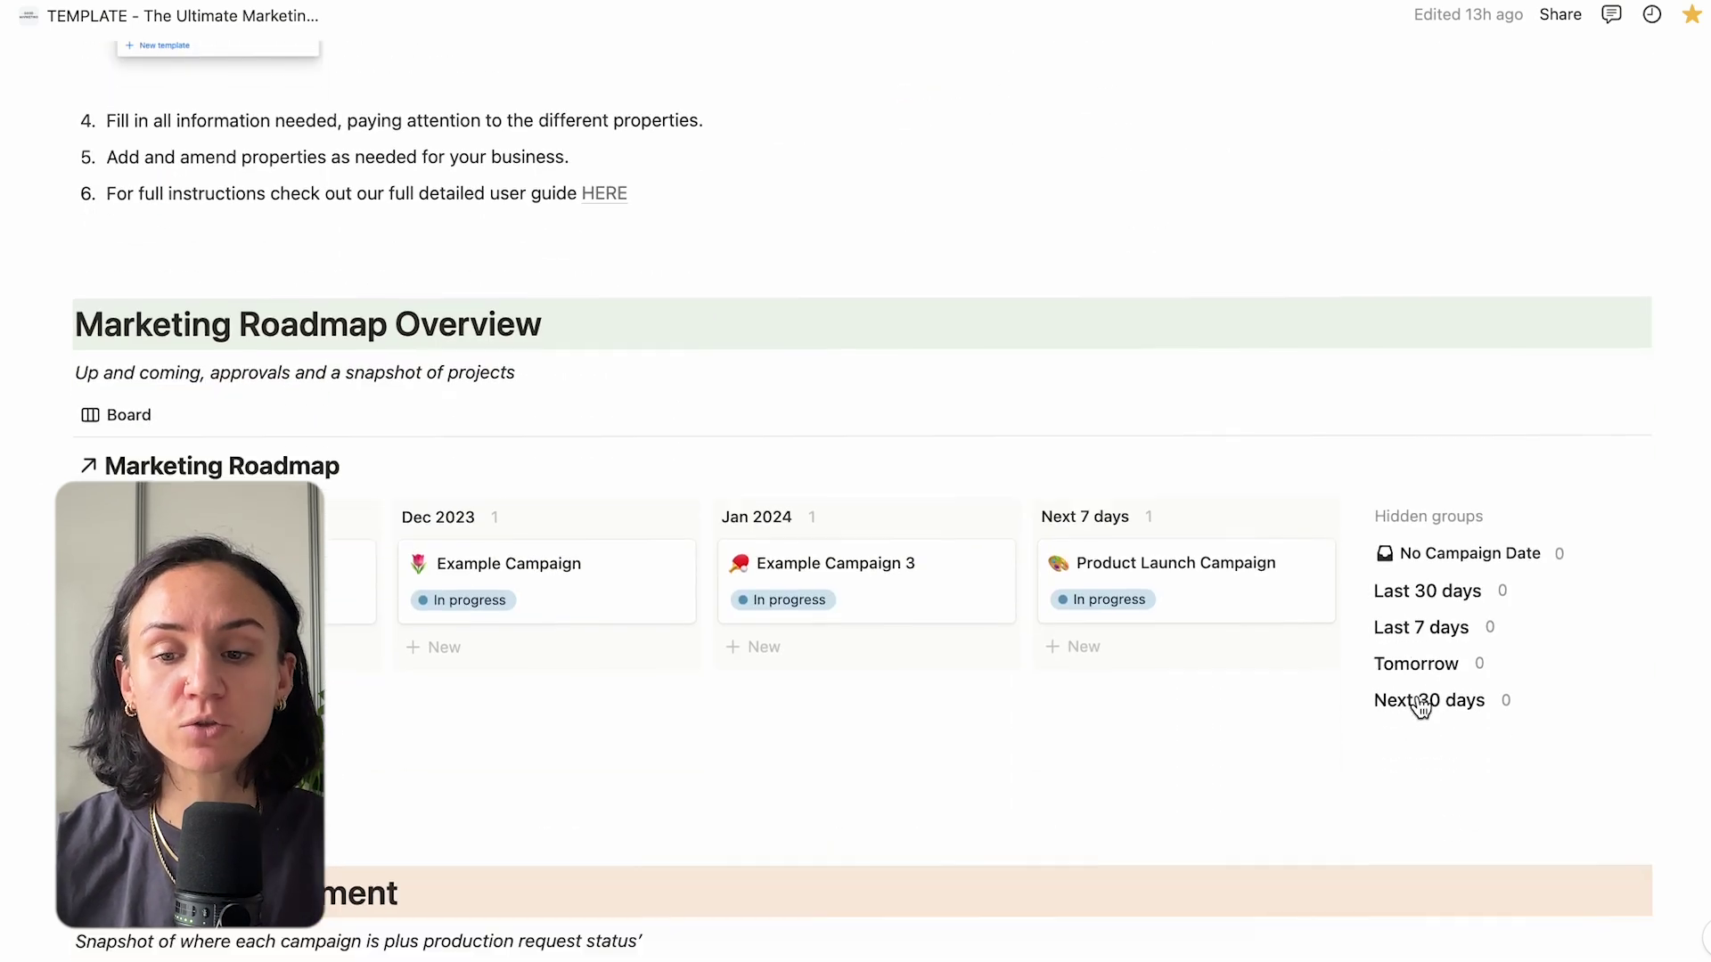
scroll(1418, 694, "down", 8)
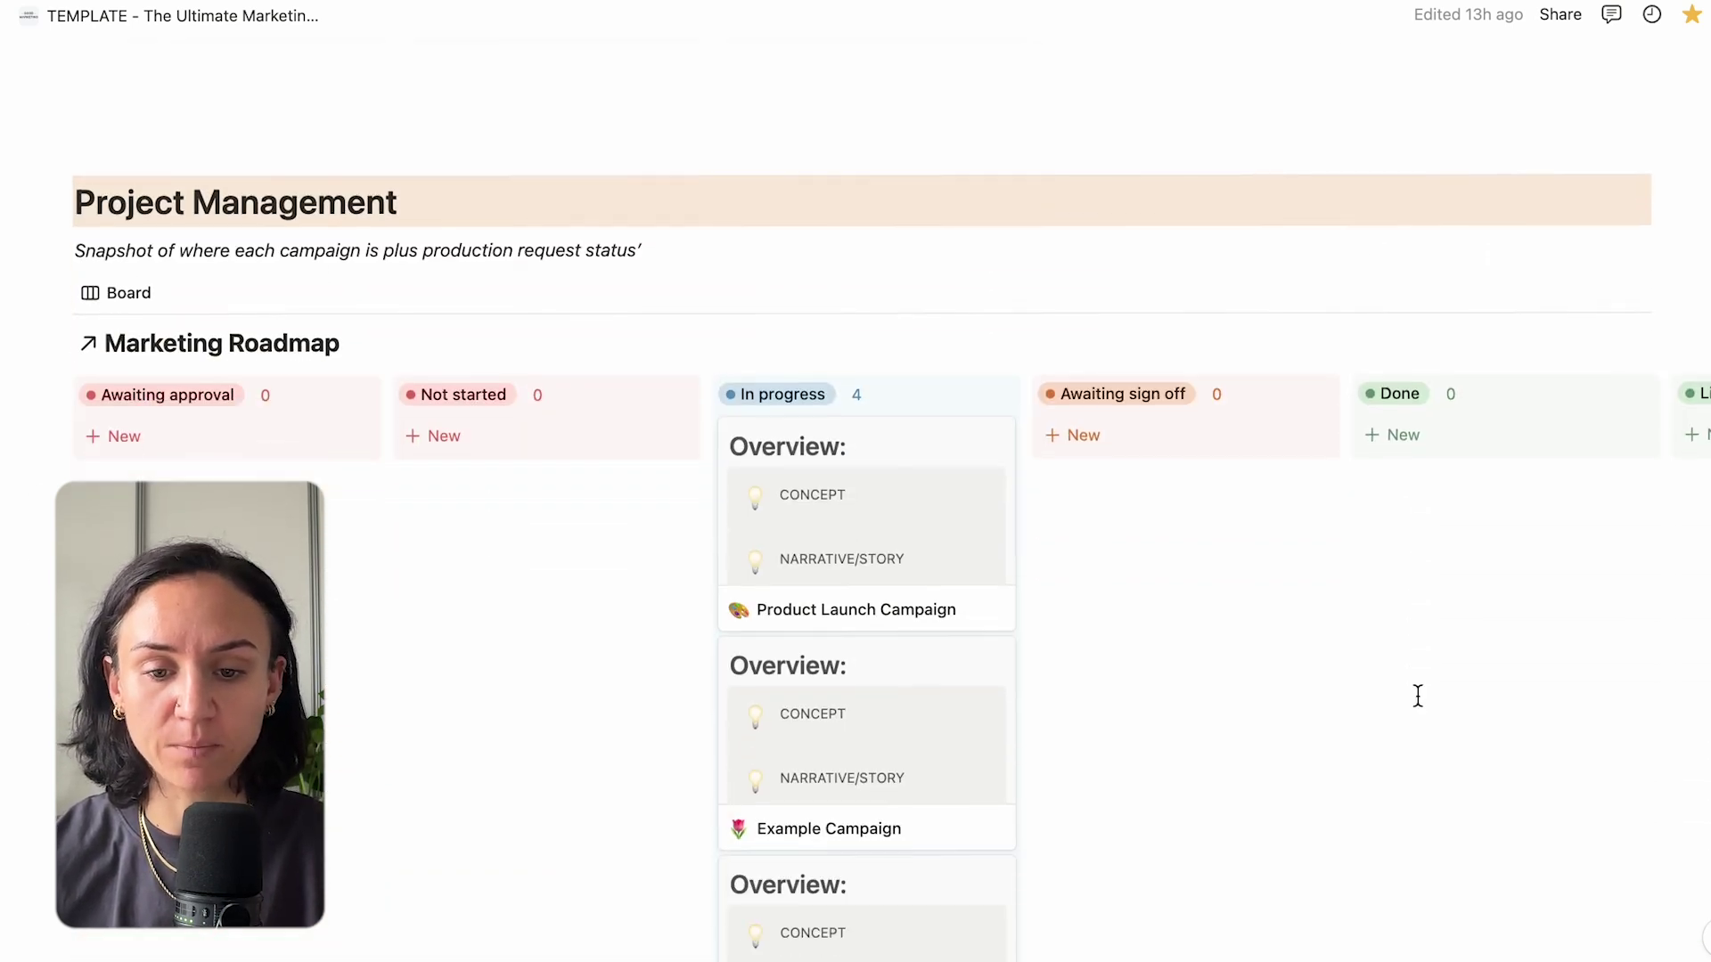
scroll(1418, 695, "down", 20)
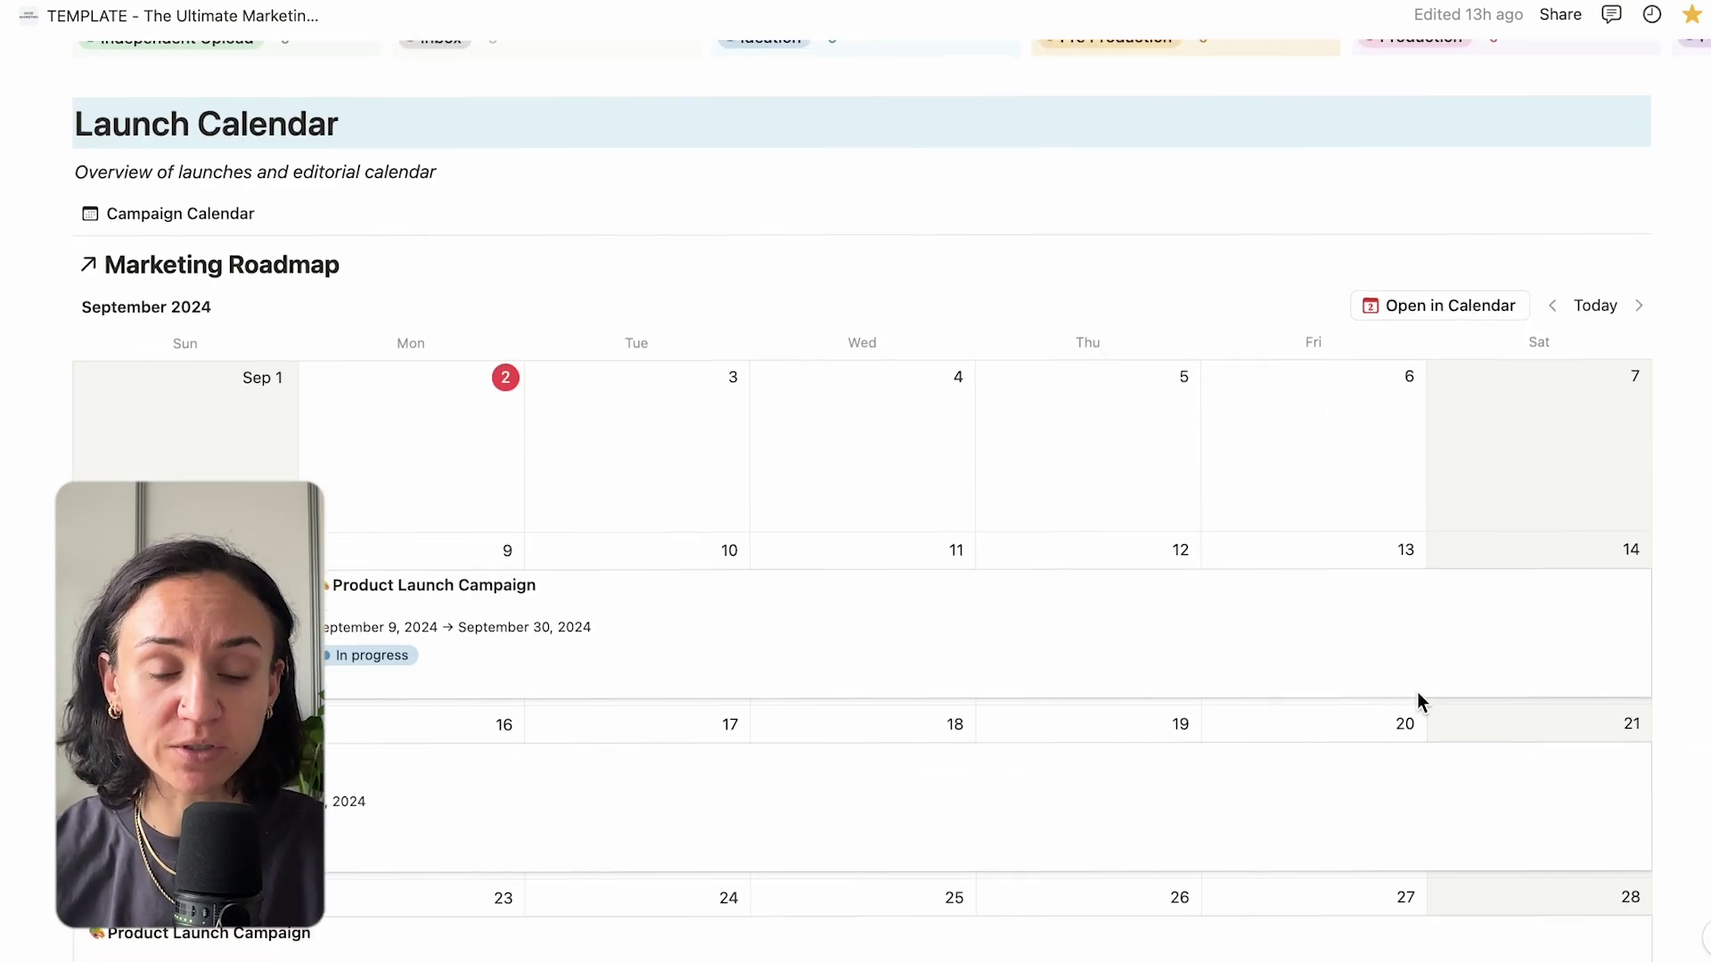
scroll(1417, 695, "down", 15)
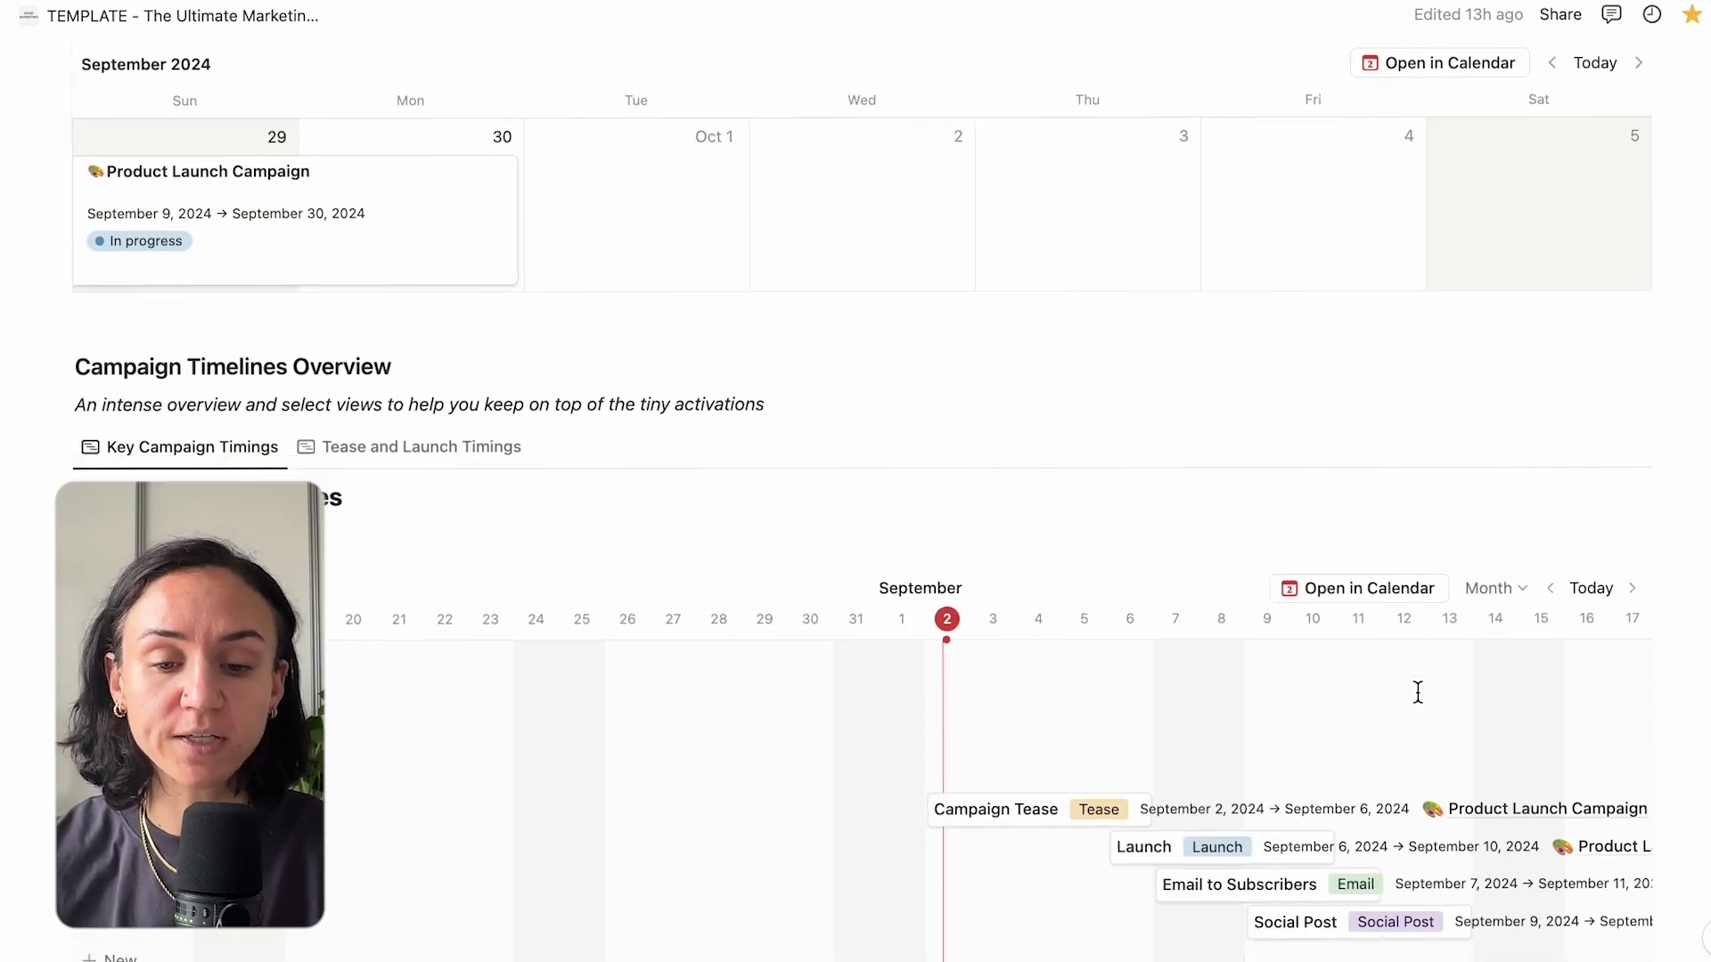
scroll(1416, 691, "down", 13)
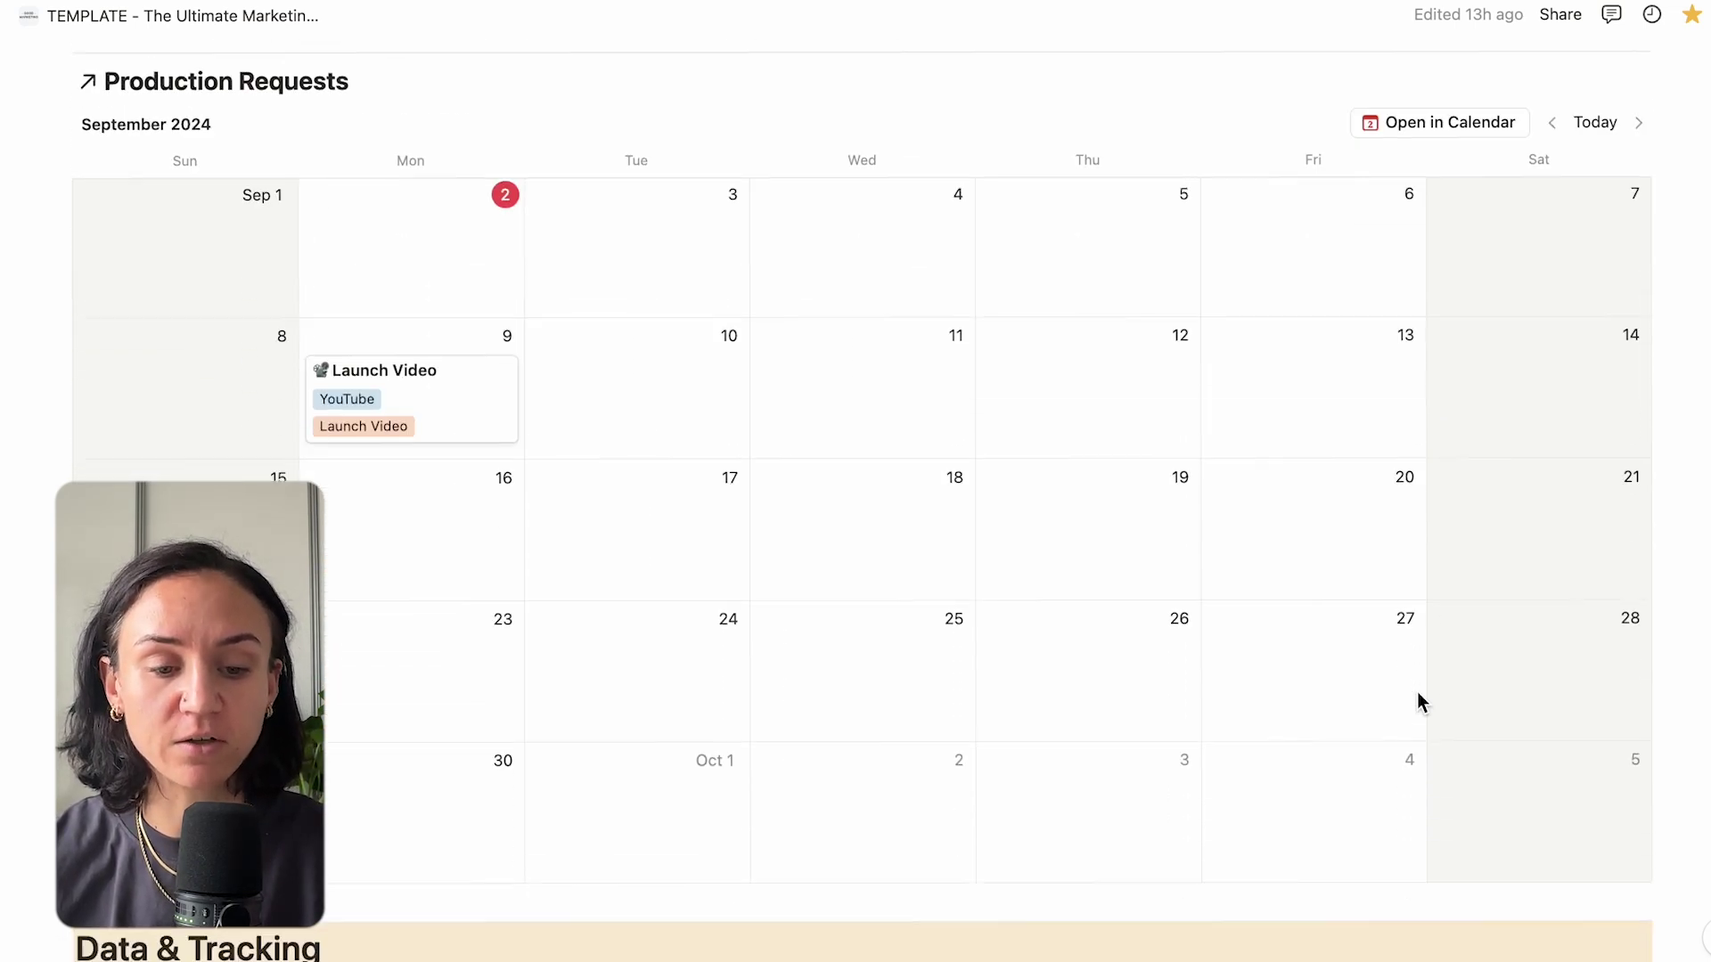
scroll(1417, 692, "down", 10)
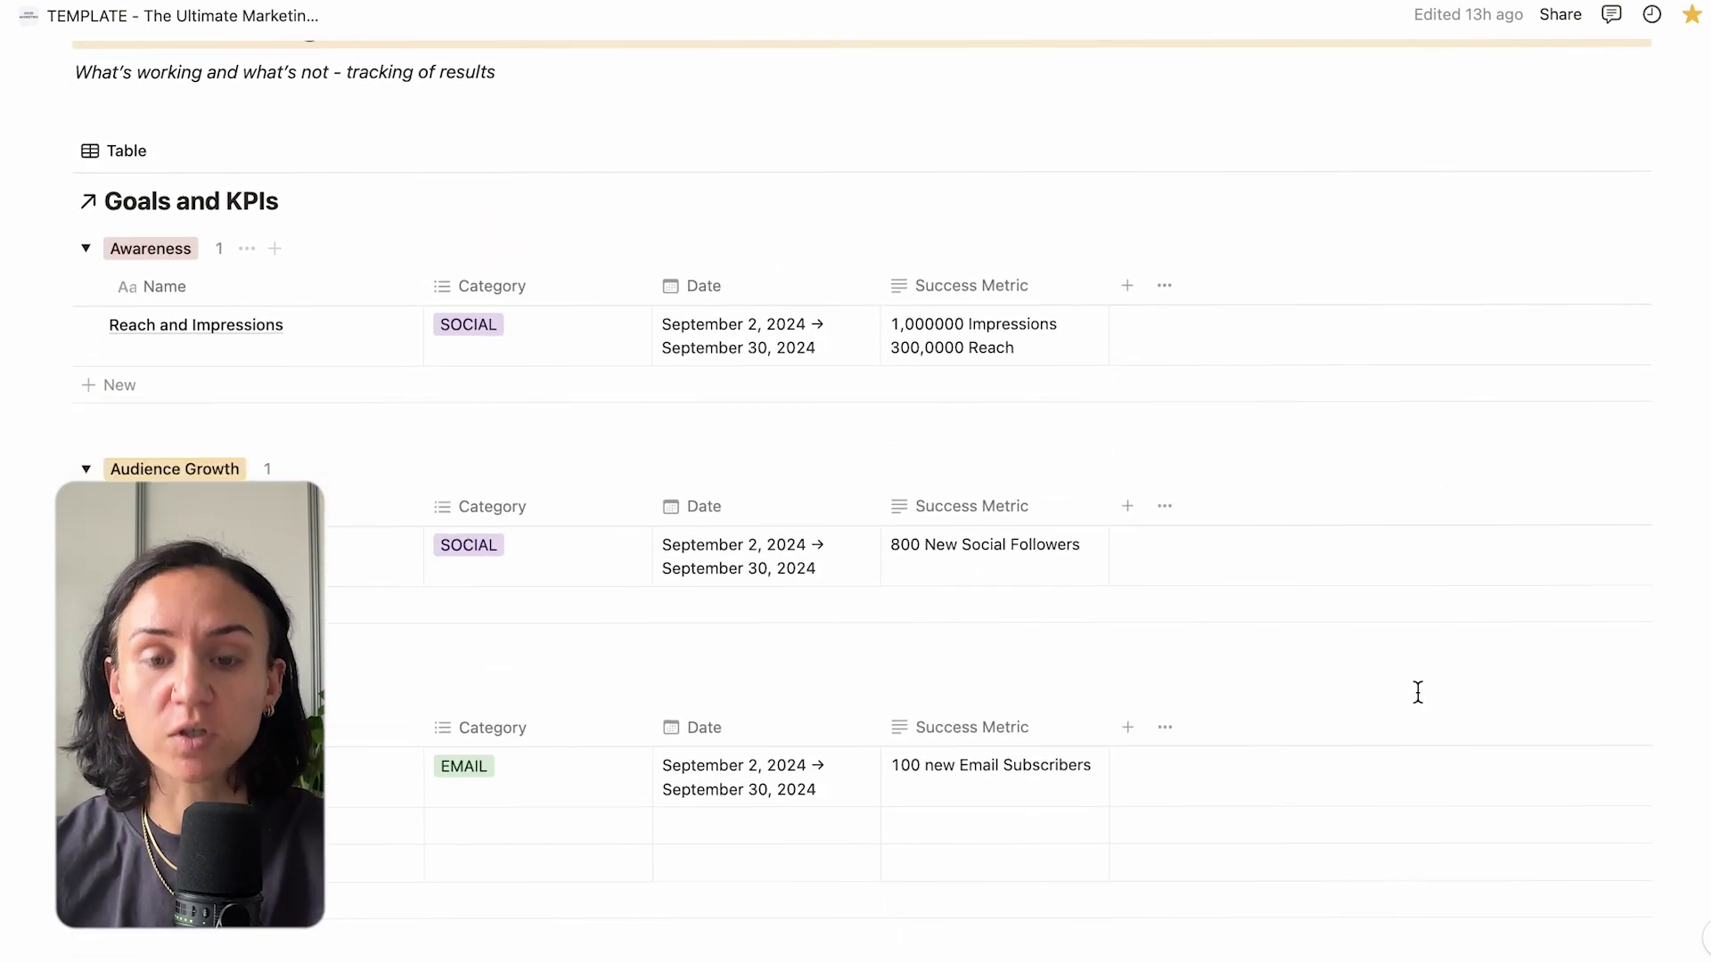
scroll(1417, 692, "down", 4)
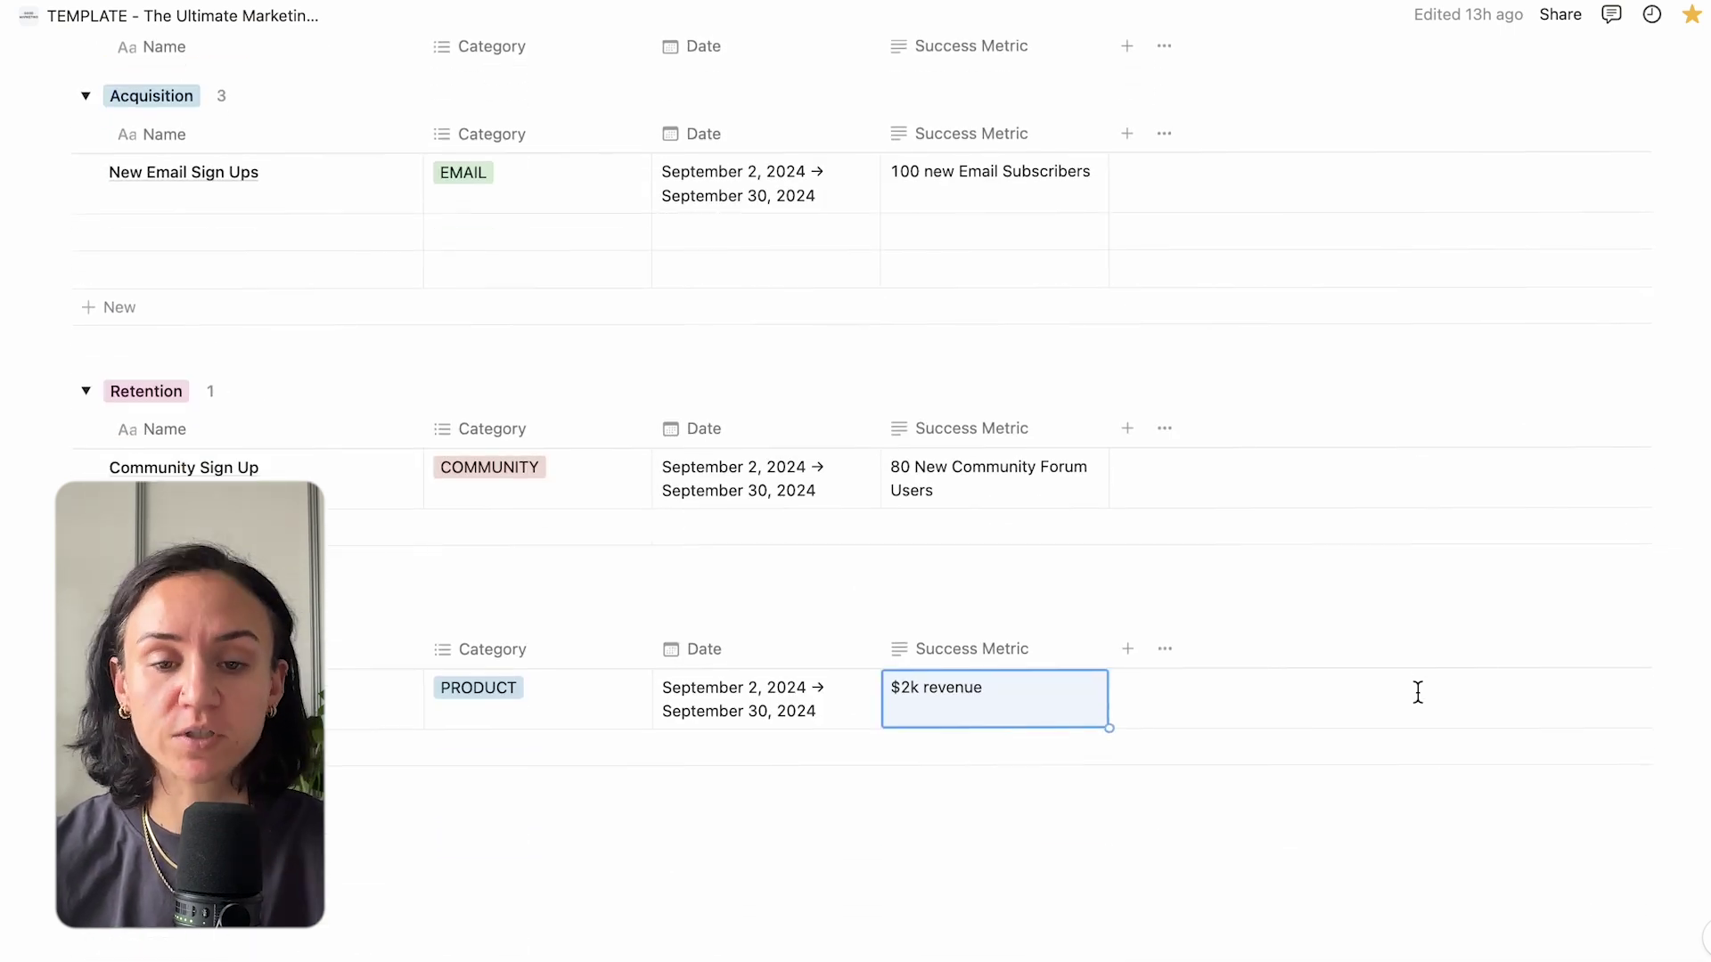
scroll(1417, 692, "up", 15)
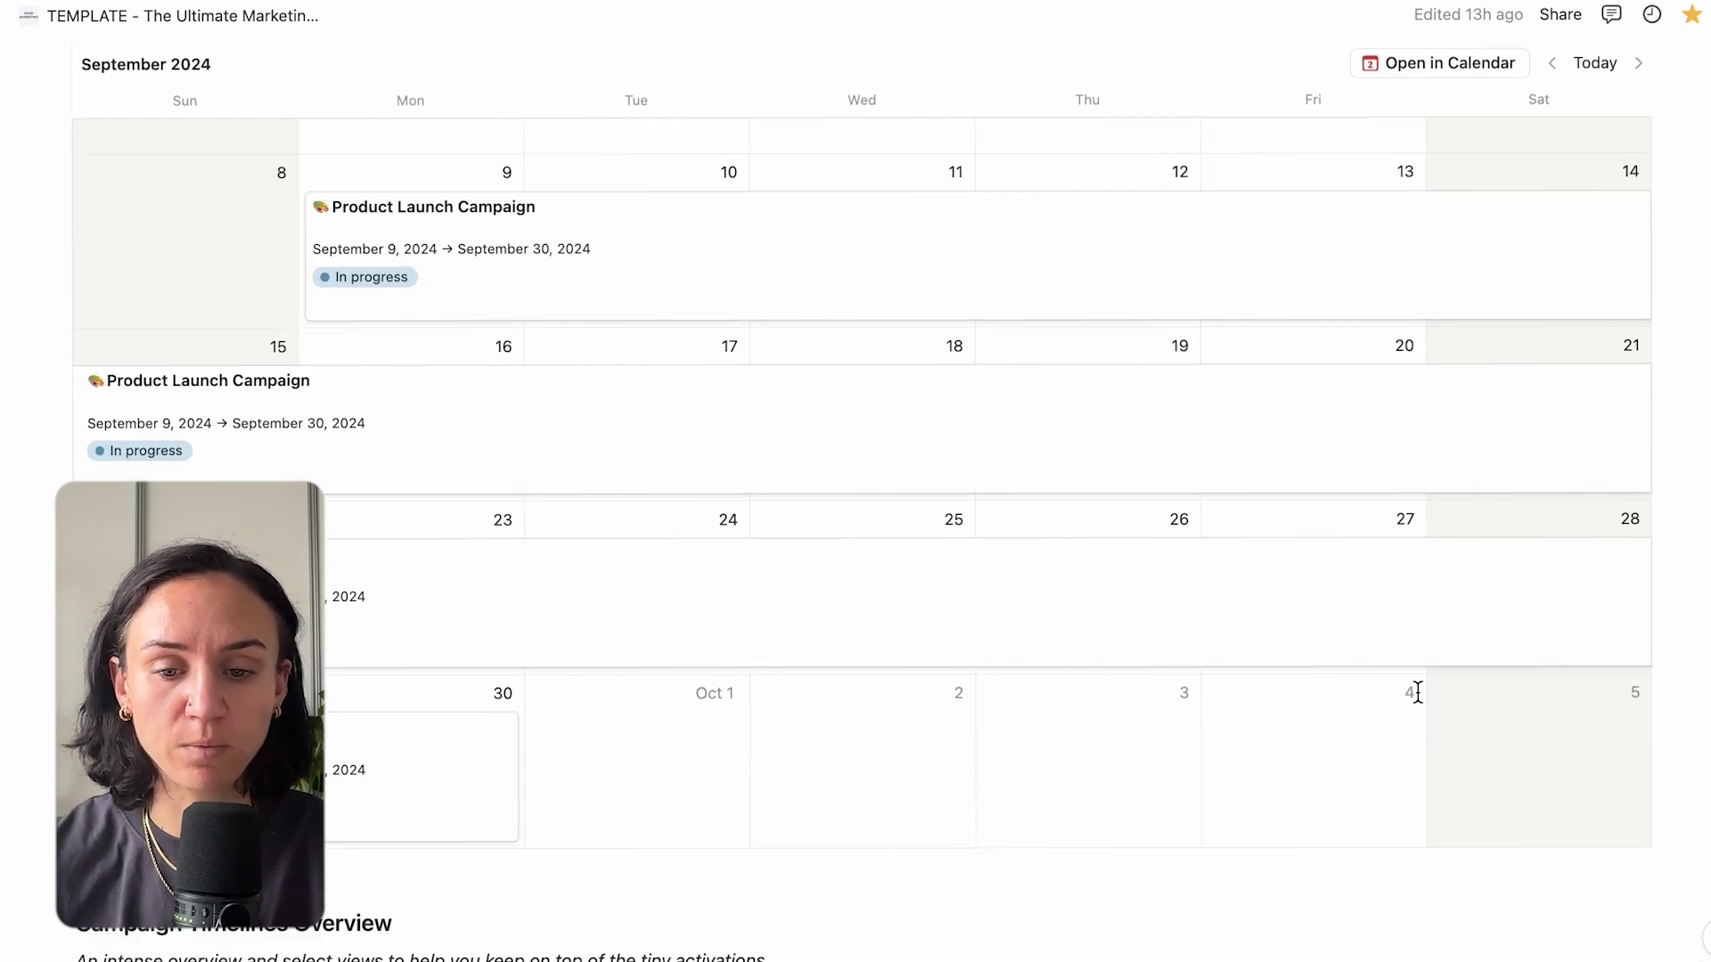
scroll(1417, 692, "up", 10)
scroll(1417, 692, "down", 2)
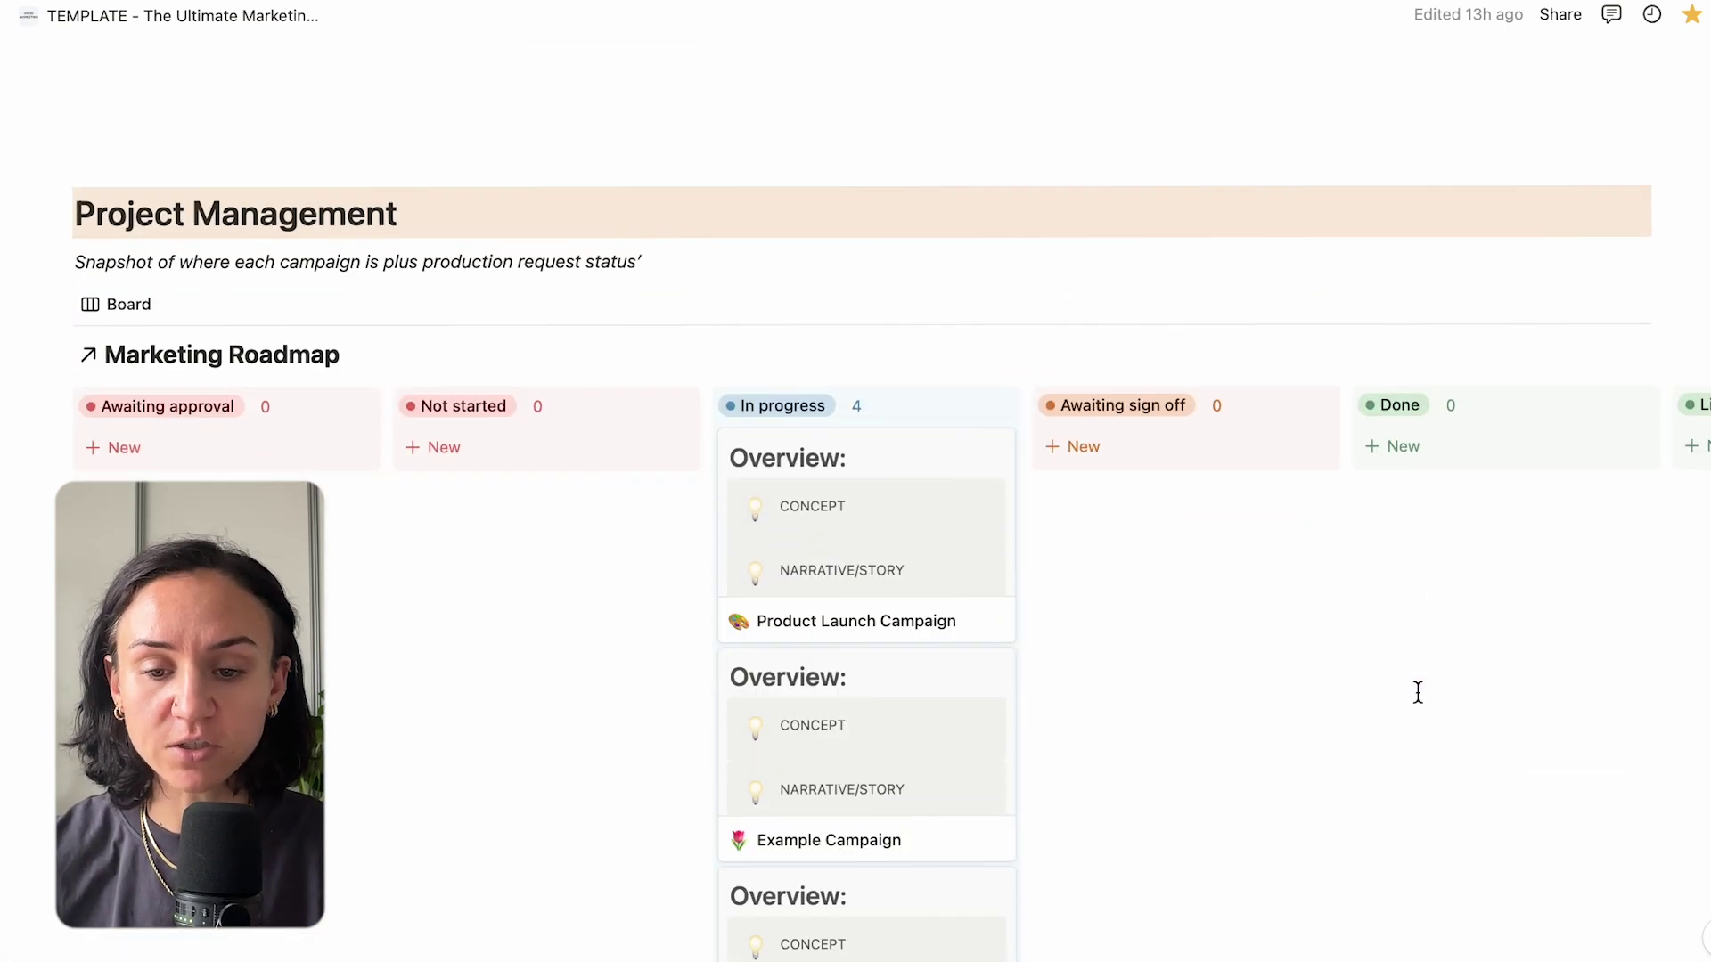
scroll(1418, 692, "up", 15)
scroll(1417, 698, "down", 10)
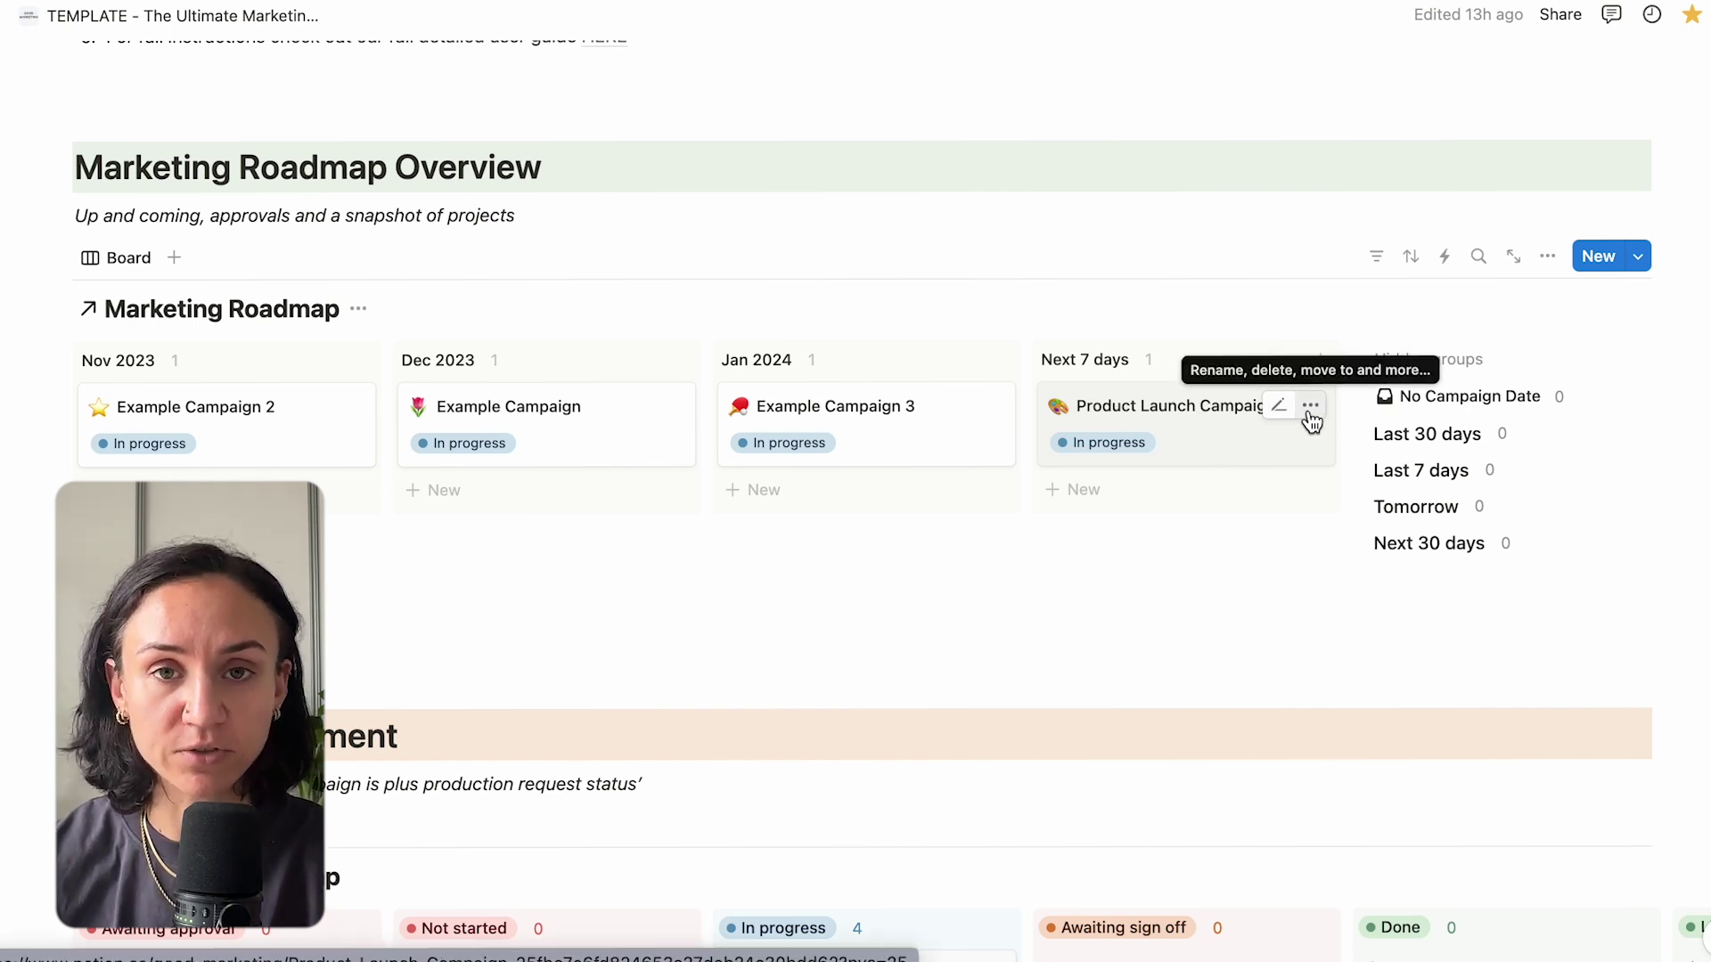
left_click(1623, 265)
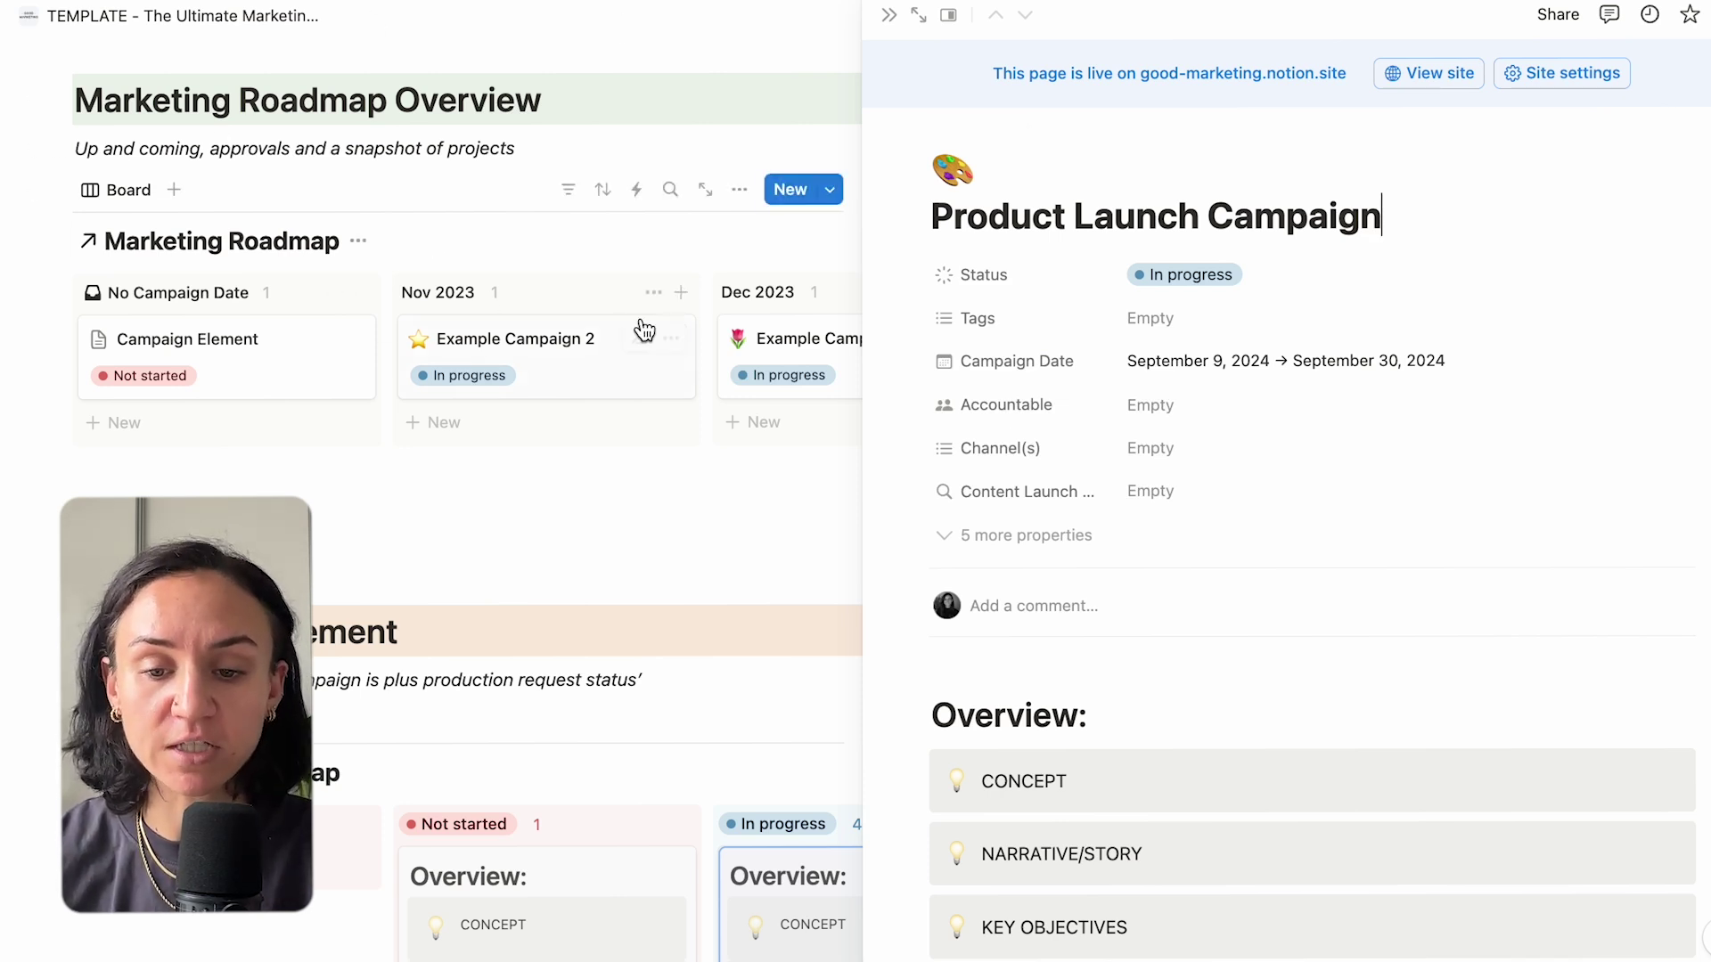
Review the linked New Email Sign Ups goal, then the December 2023 Example Campaign page.
scroll(1191, 516, "down", 5)
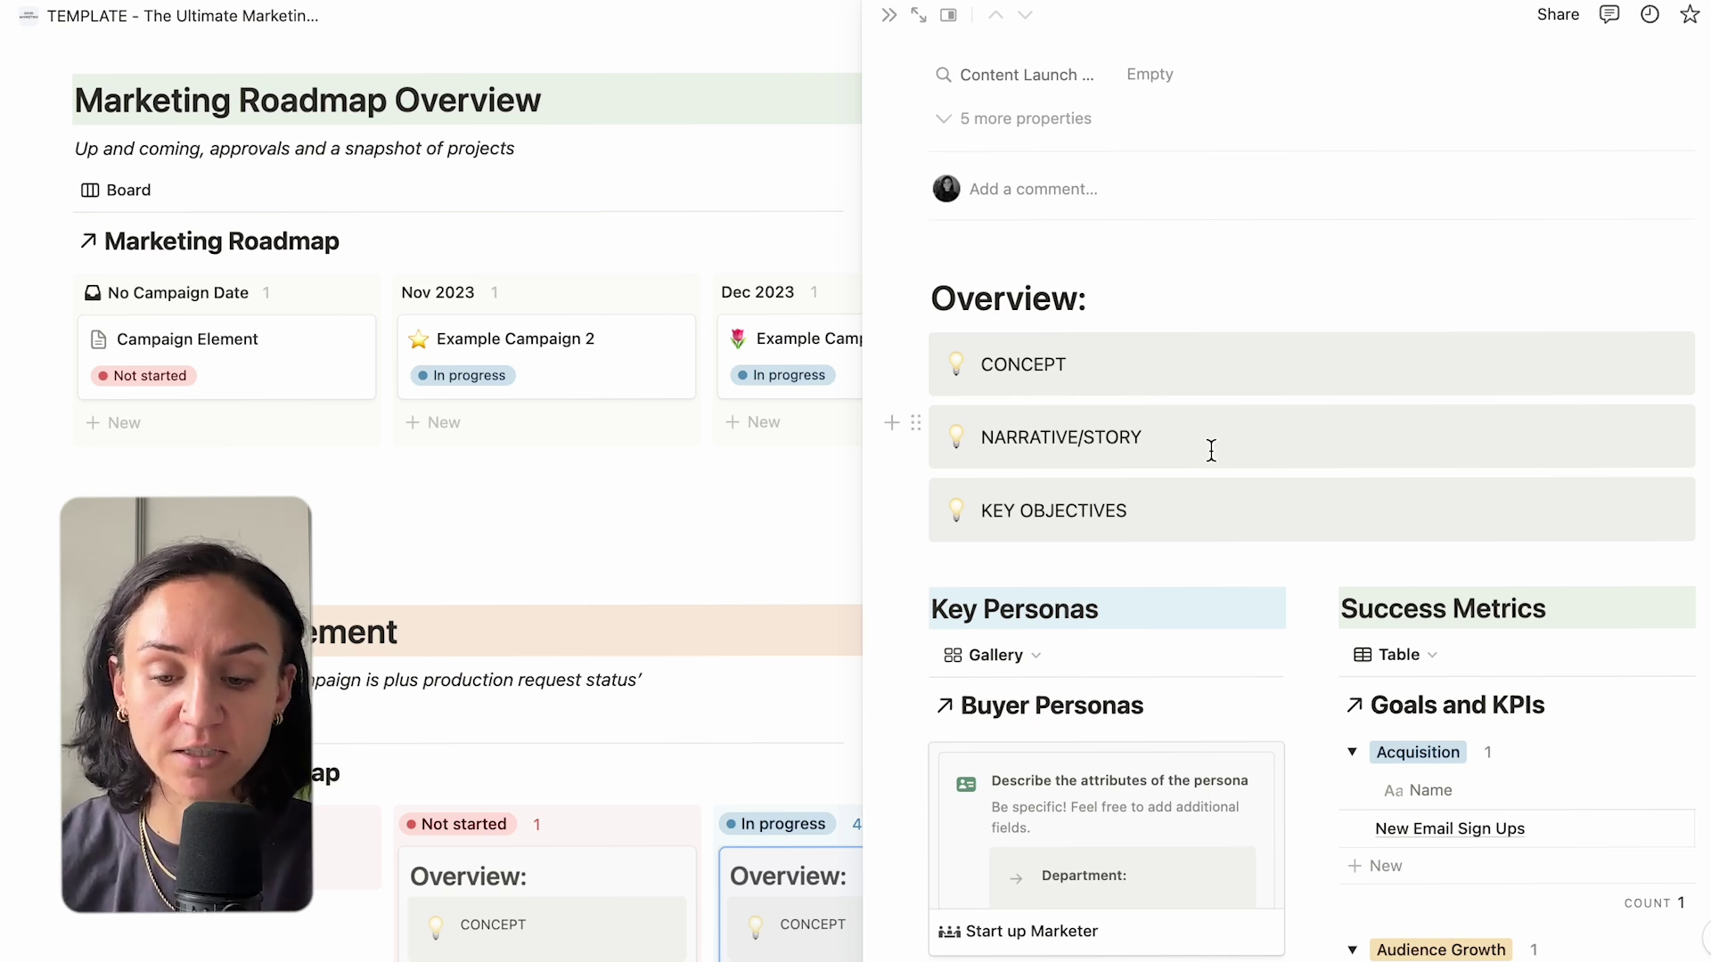
scroll(1209, 499, "down", 3)
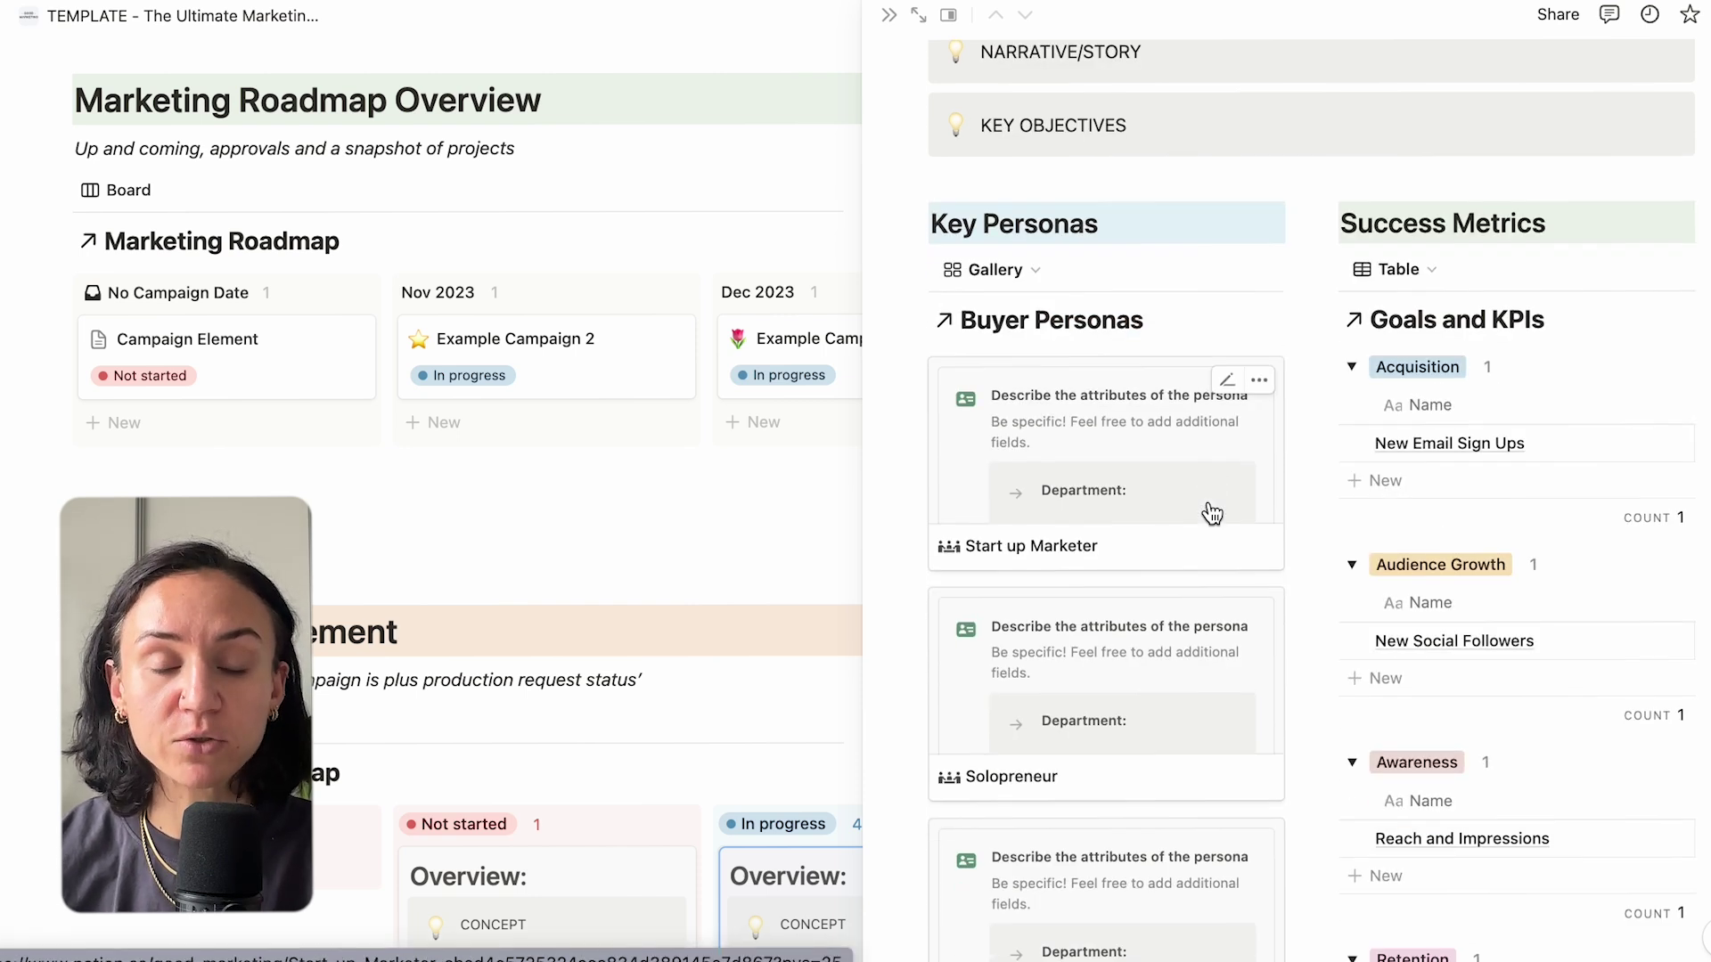
scroll(1211, 514, "down", 1)
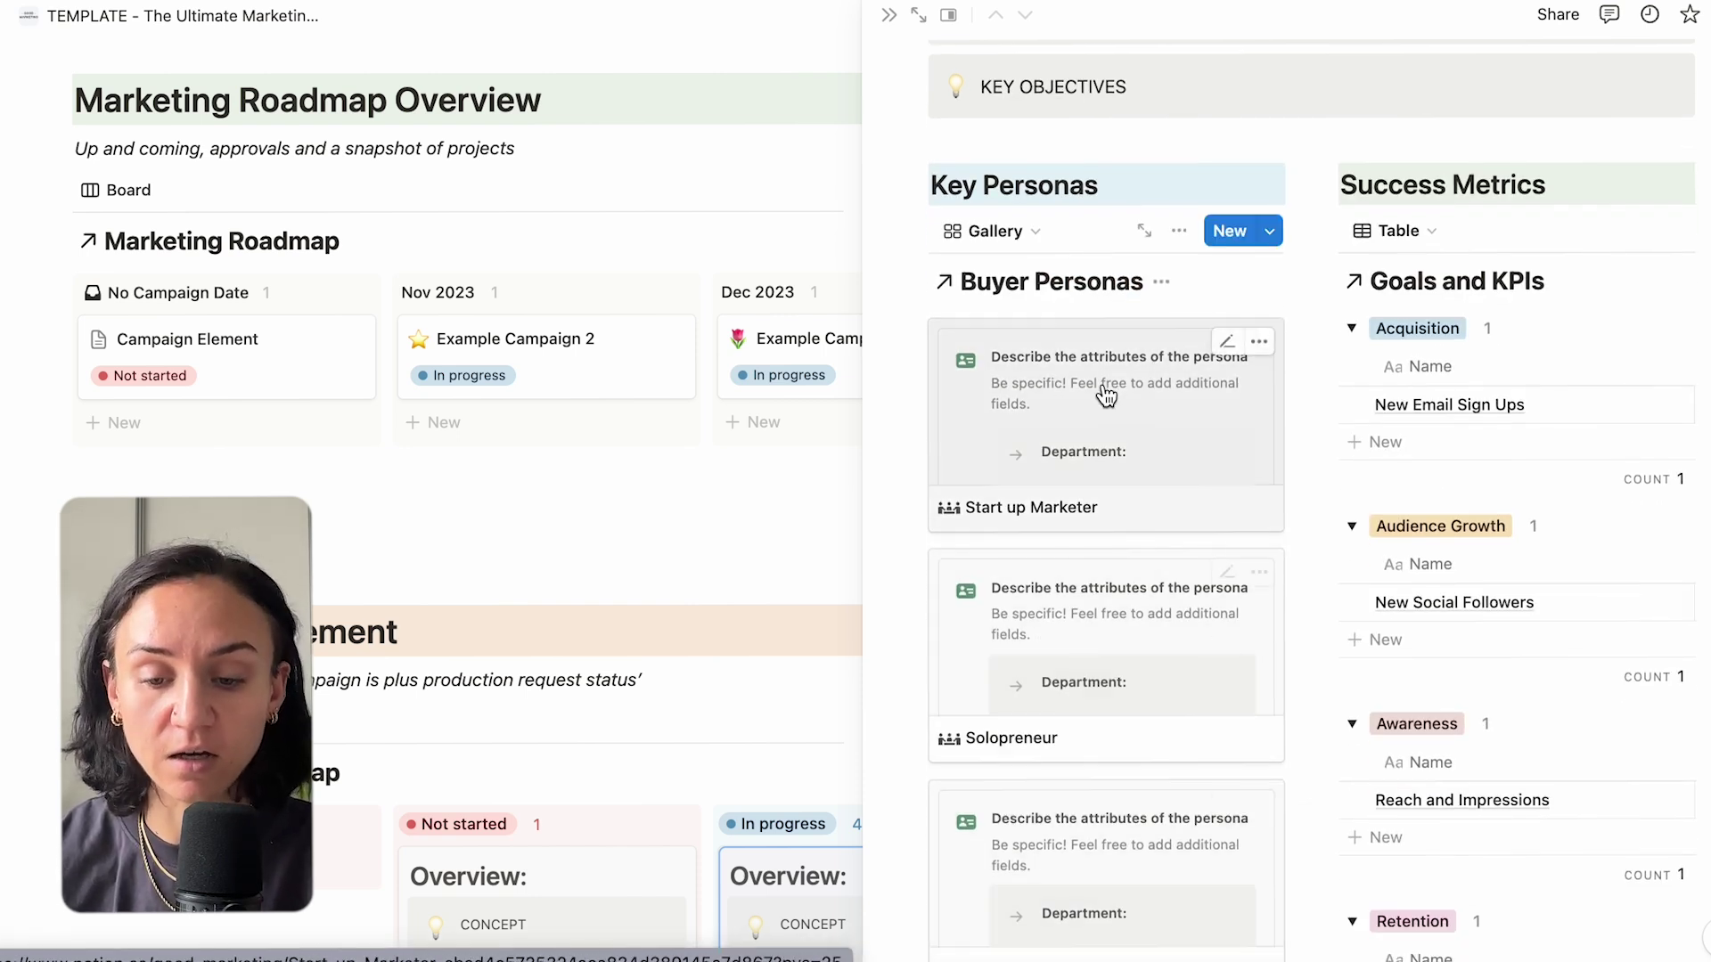
scroll(1114, 777, "down", 1)
scroll(1114, 777, "up", 5)
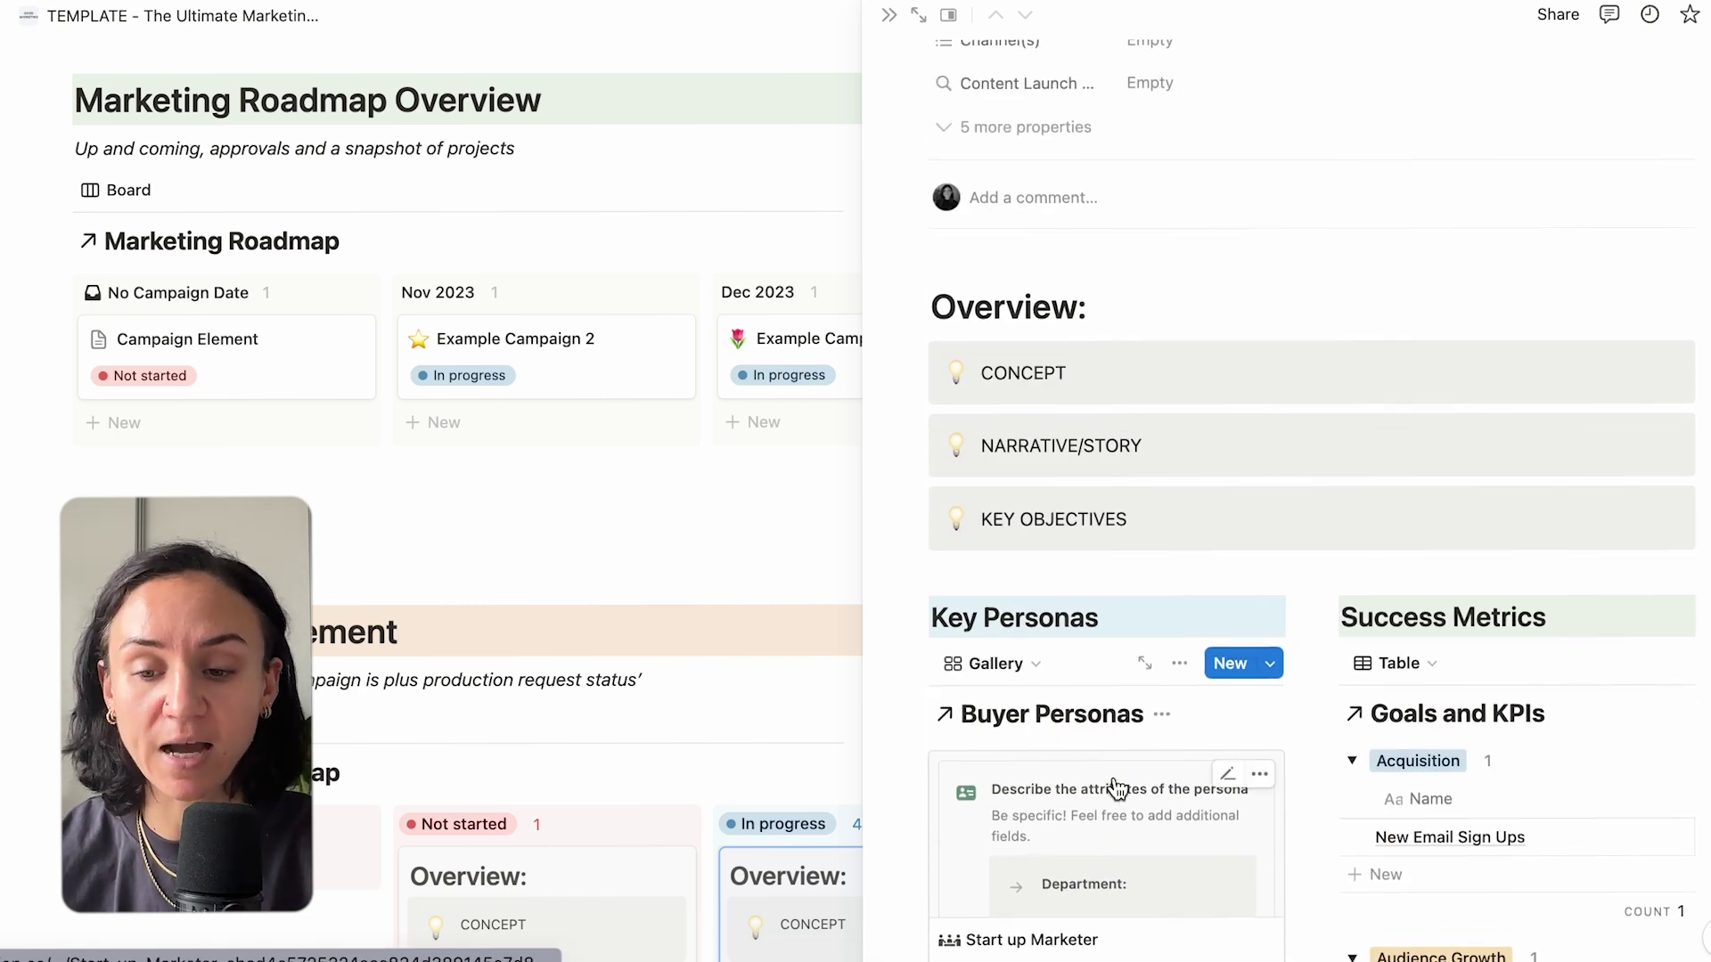
scroll(1116, 787, "down", 3)
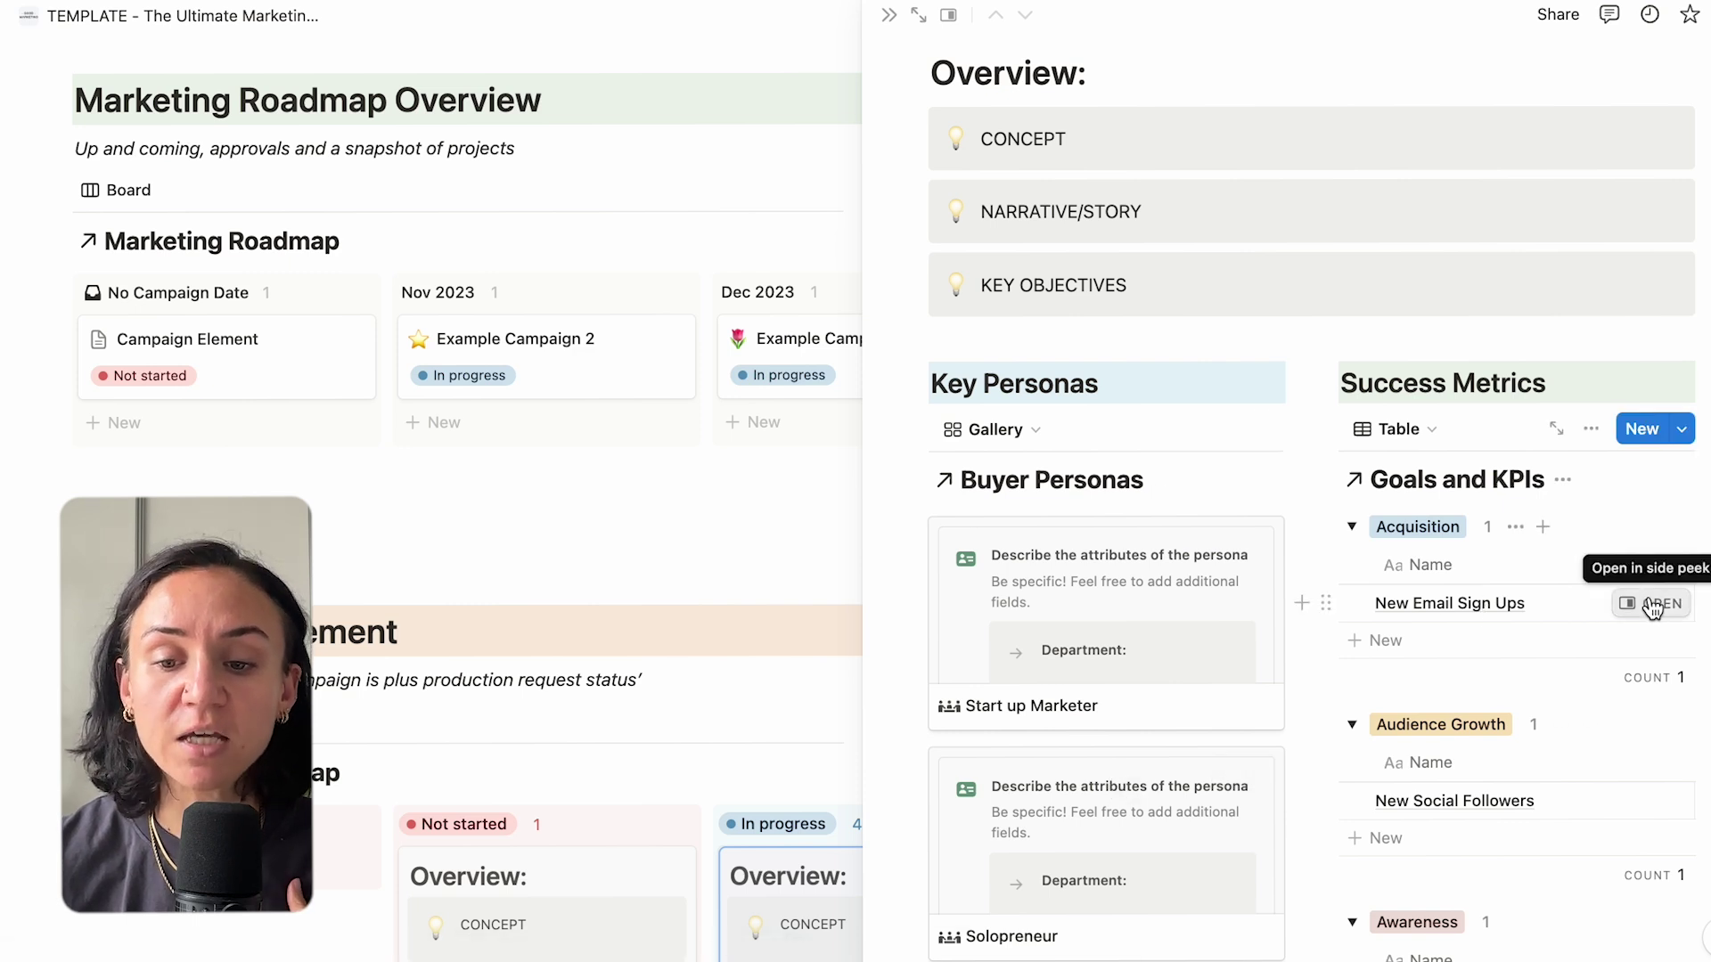
left_click(1651, 600)
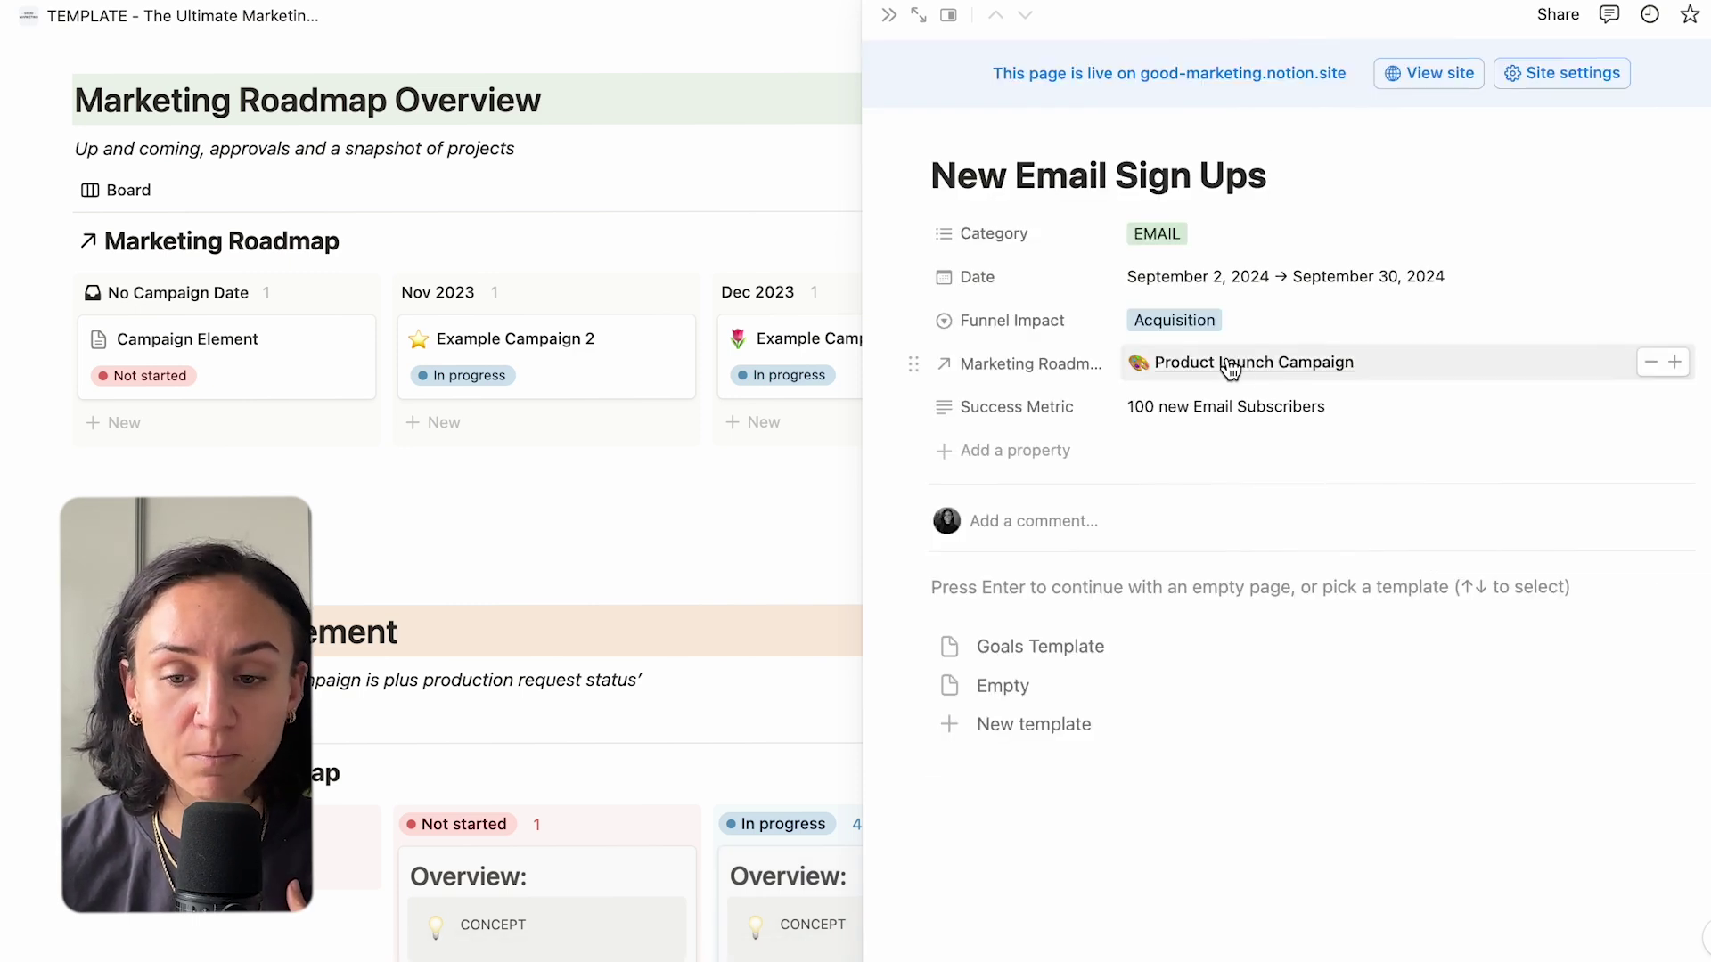
left_click(805, 338)
scroll(1291, 642, "down", 9)
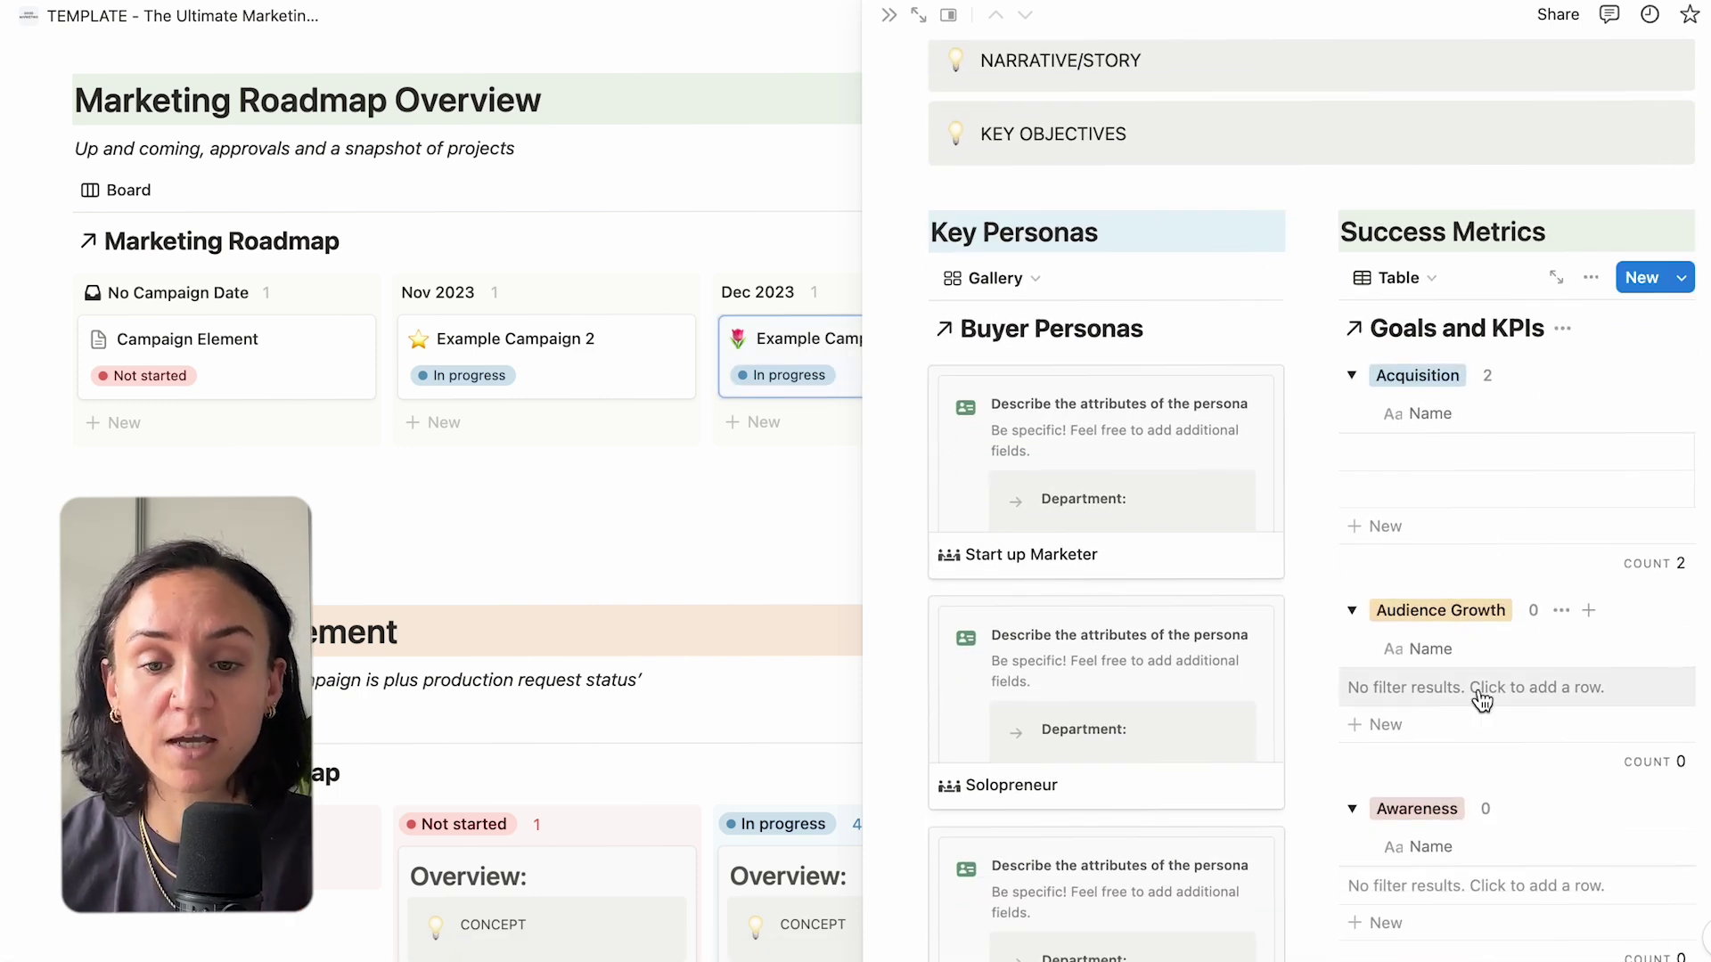
Bring the Product Launch Campaign back up and scroll through its Goals and KPIs entries.
left_click(891, 16)
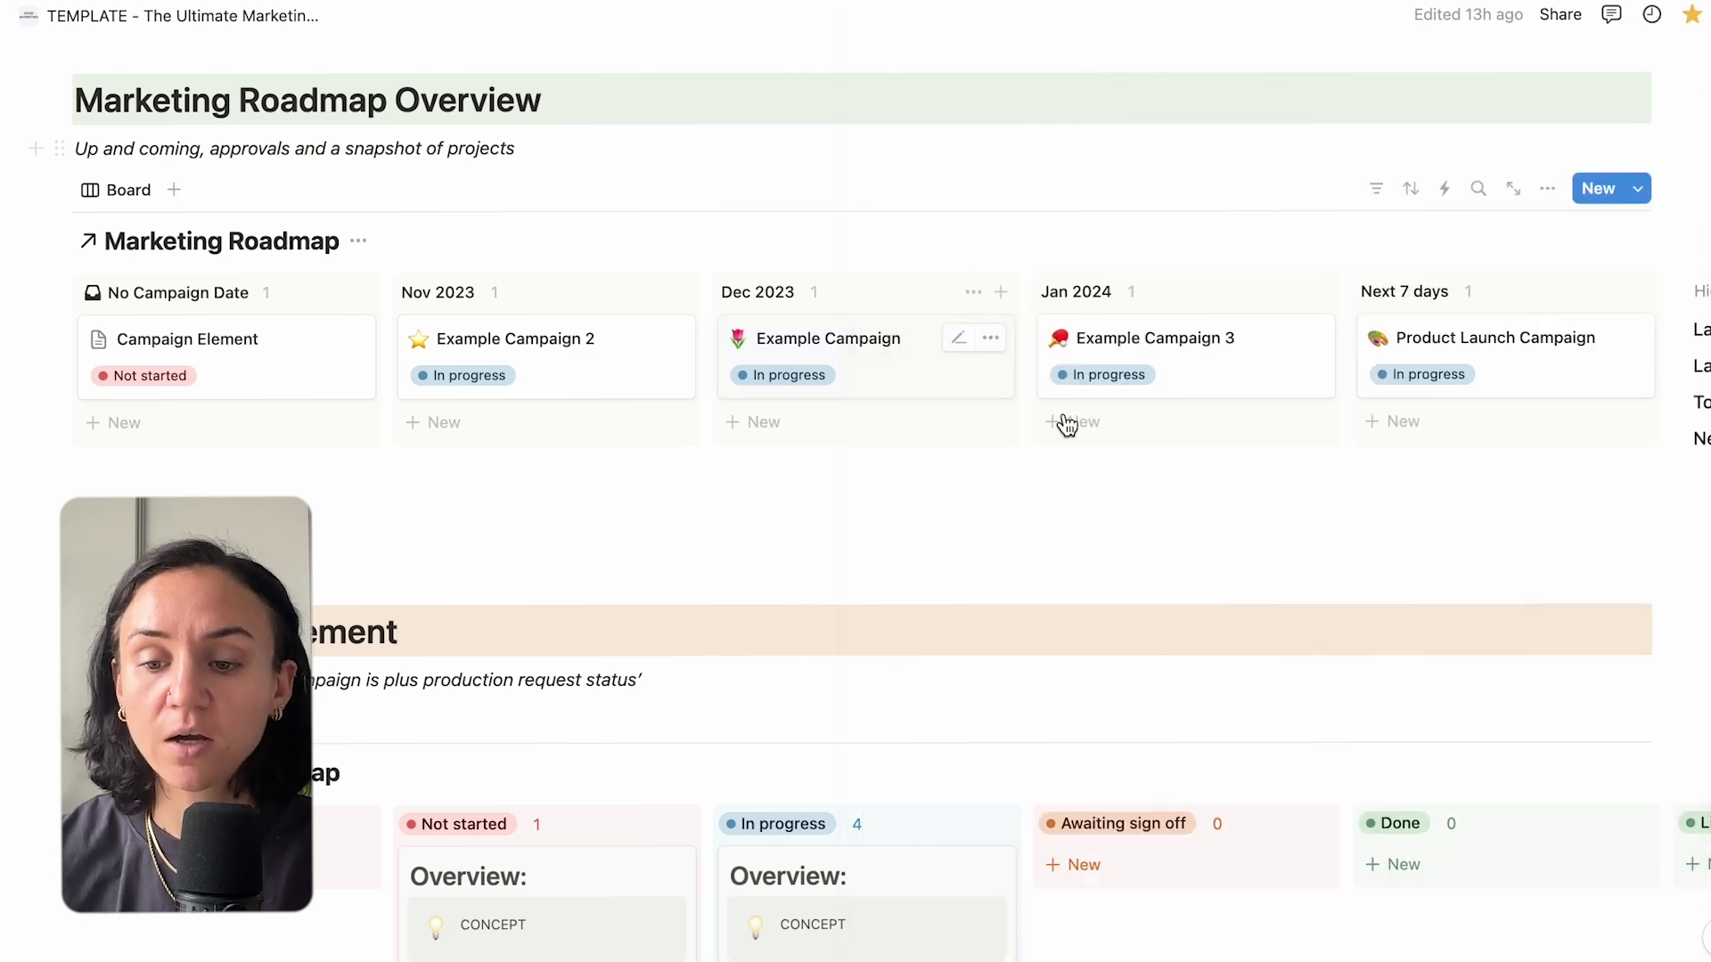
scroll(1149, 401, "up", 1)
left_click(1532, 452)
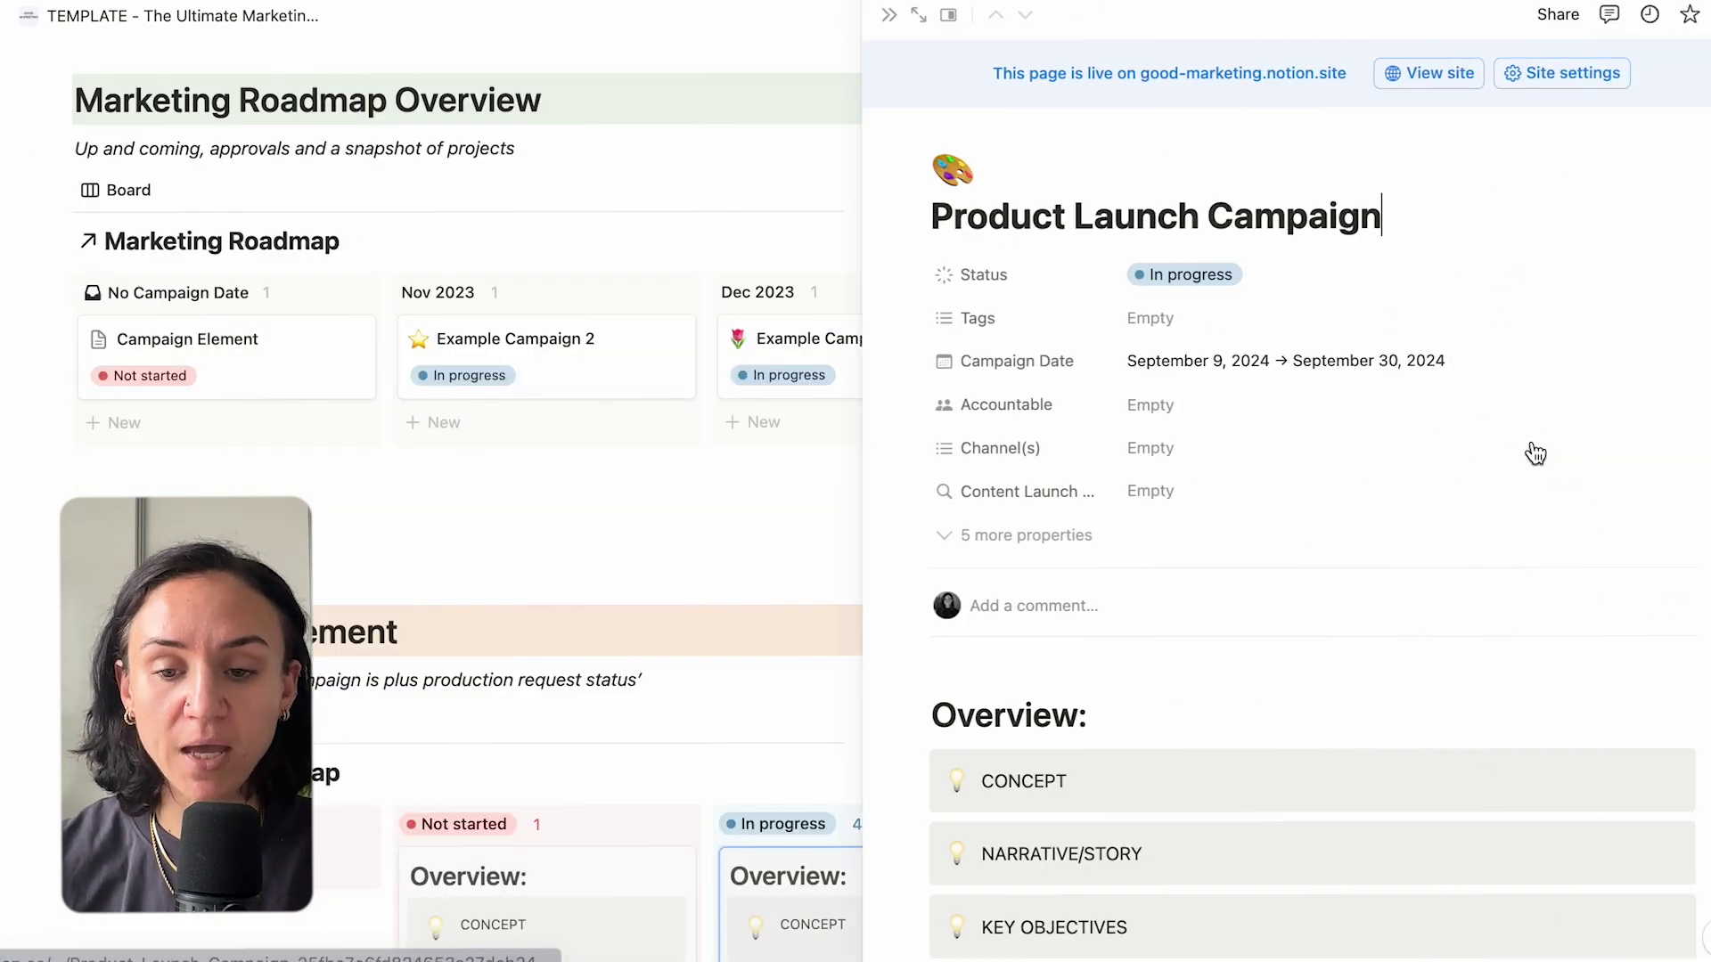
scroll(1396, 633, "down", 3)
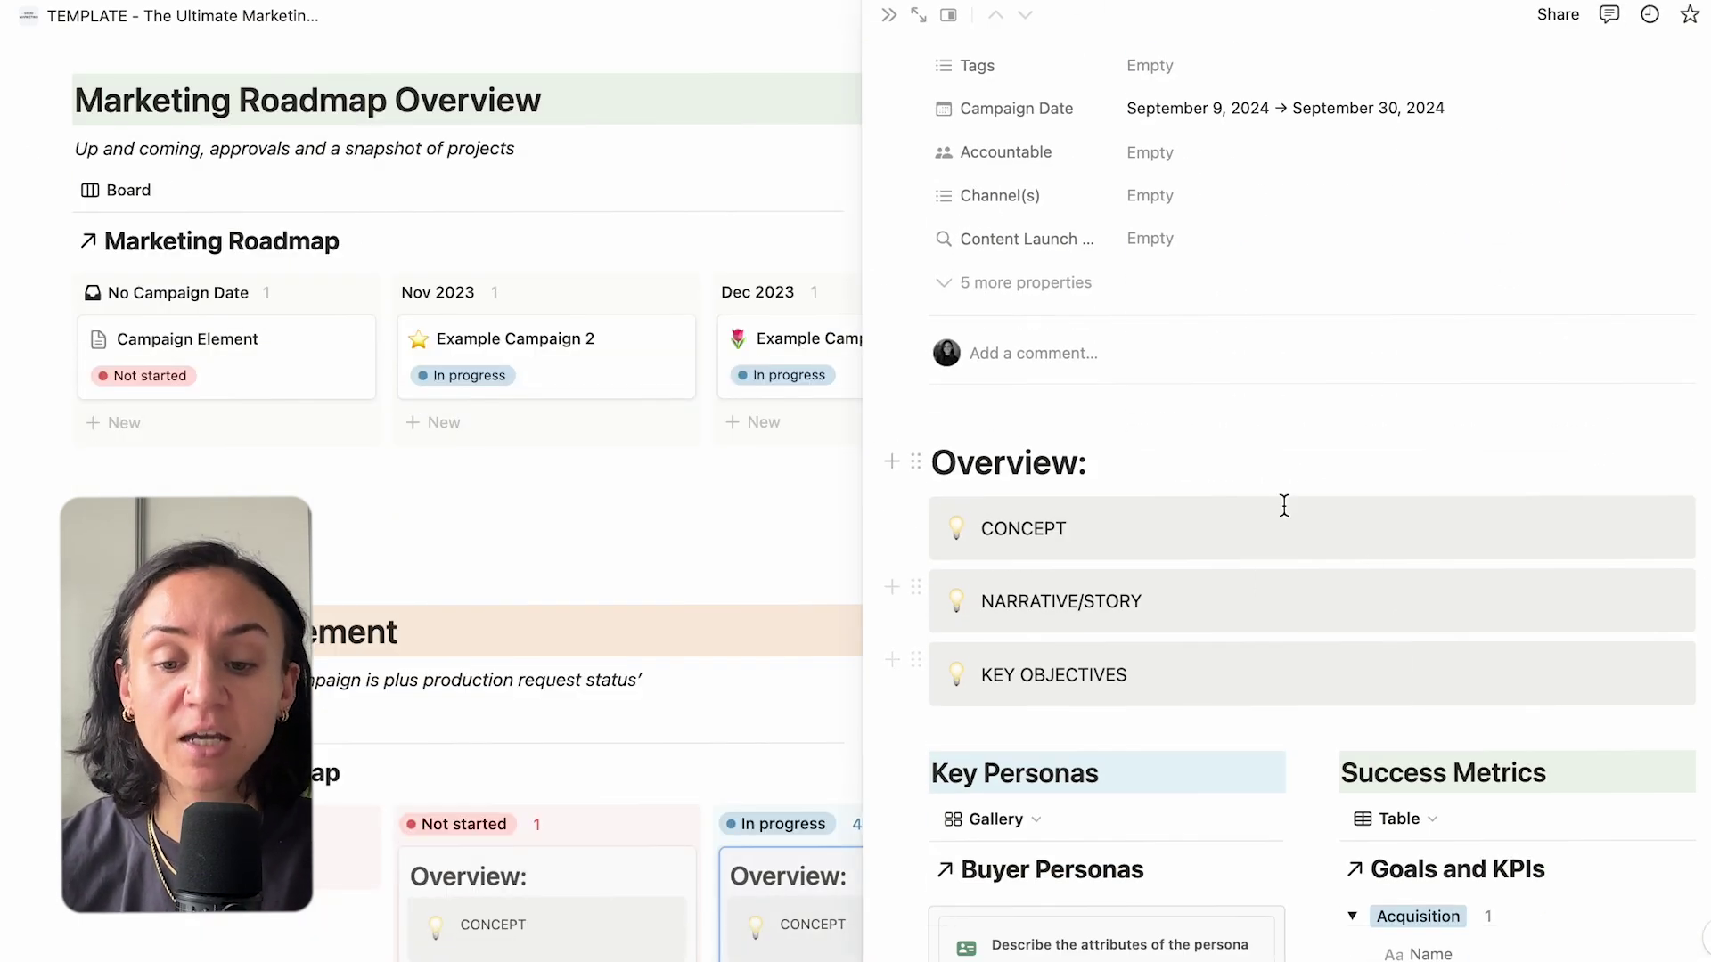
scroll(1286, 585, "down", 4)
scroll(1124, 784, "down", 1)
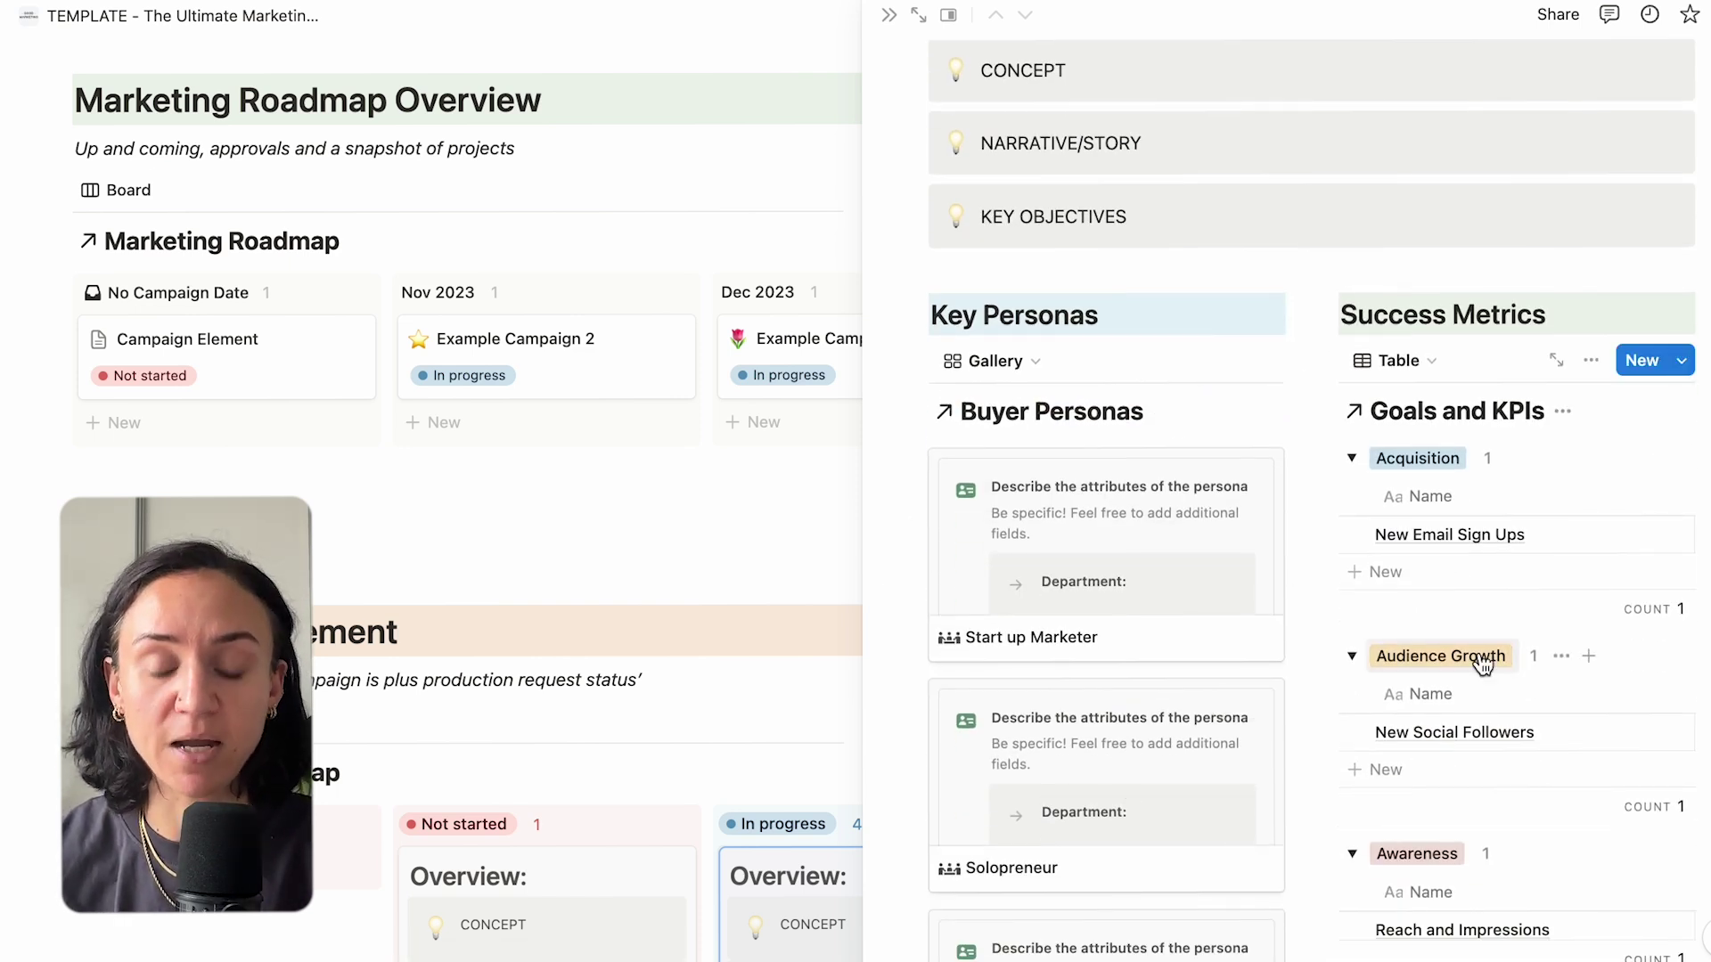
scroll(1478, 659, "down", 1)
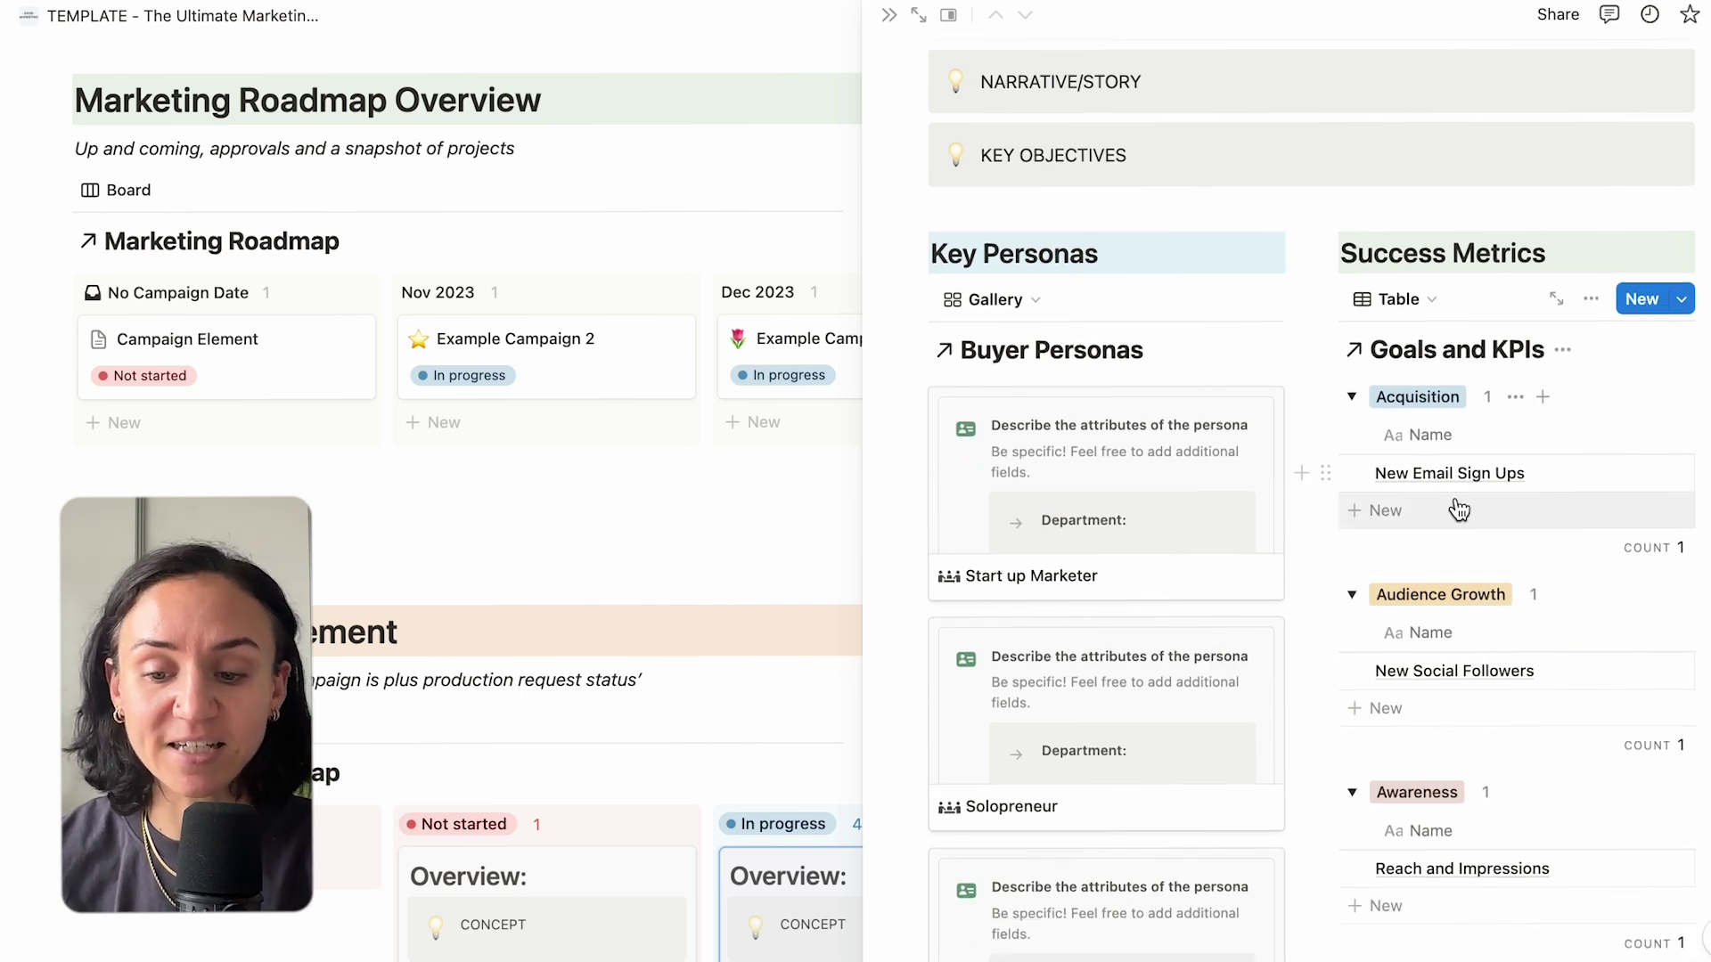
scroll(1455, 504, "down", 2)
scroll(1454, 757, "down", 5)
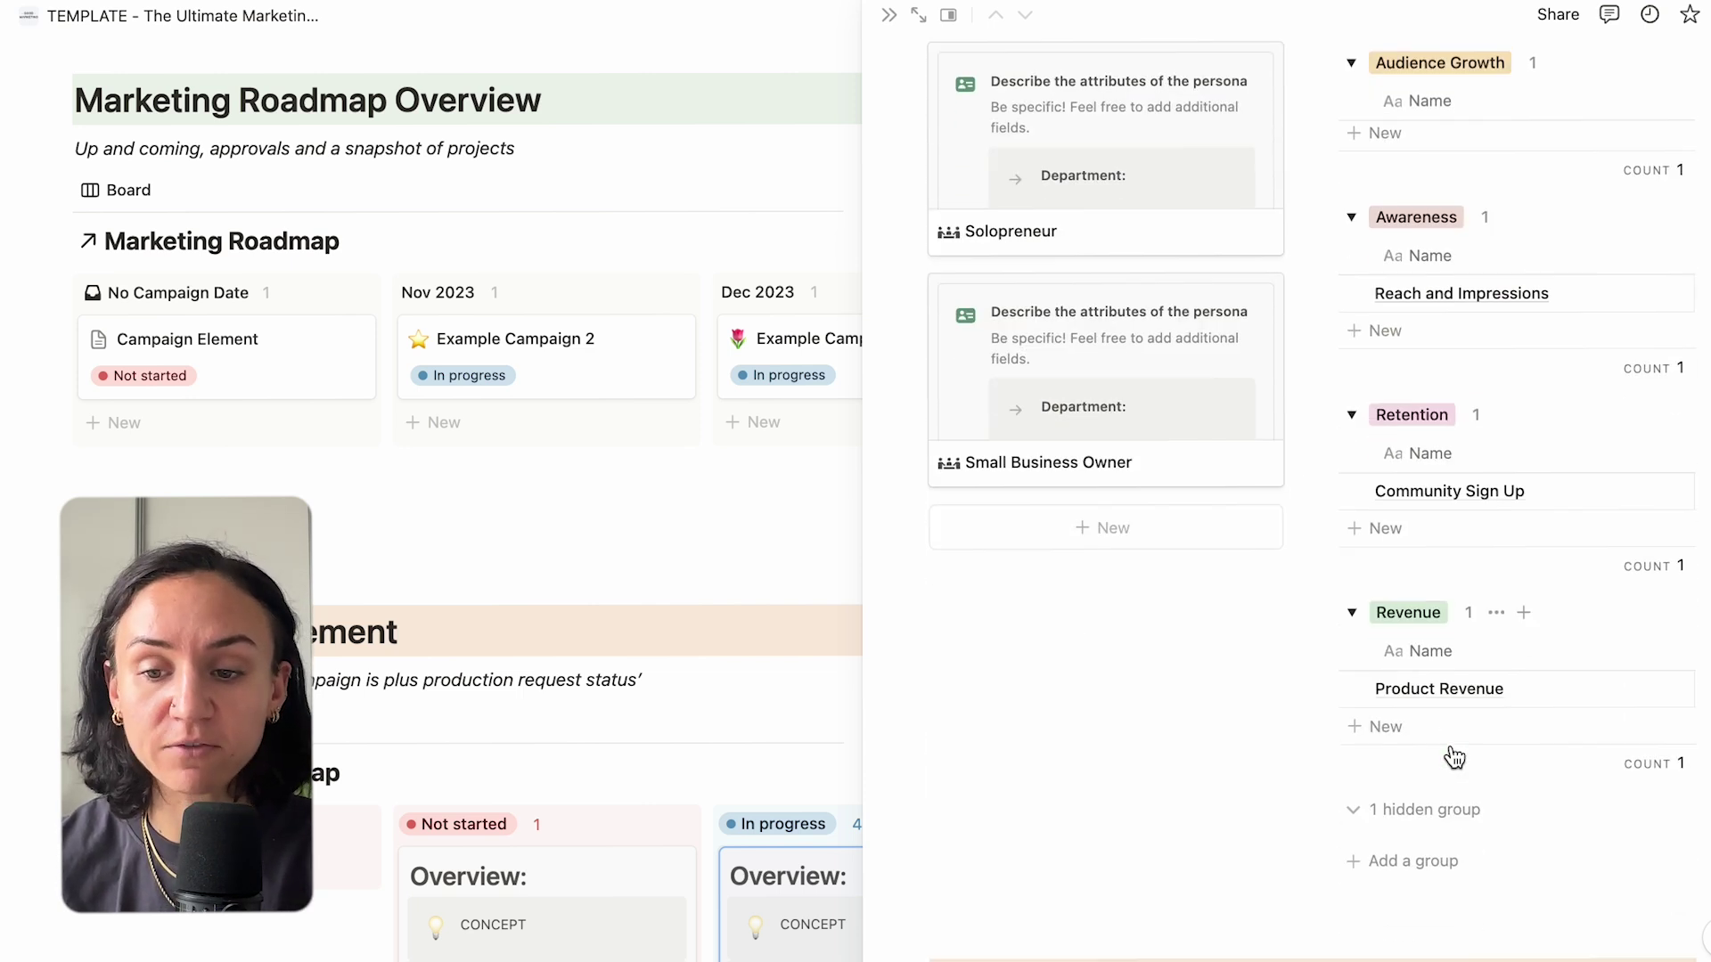
scroll(1419, 545, "up", 2)
scroll(1443, 597, "down", 1)
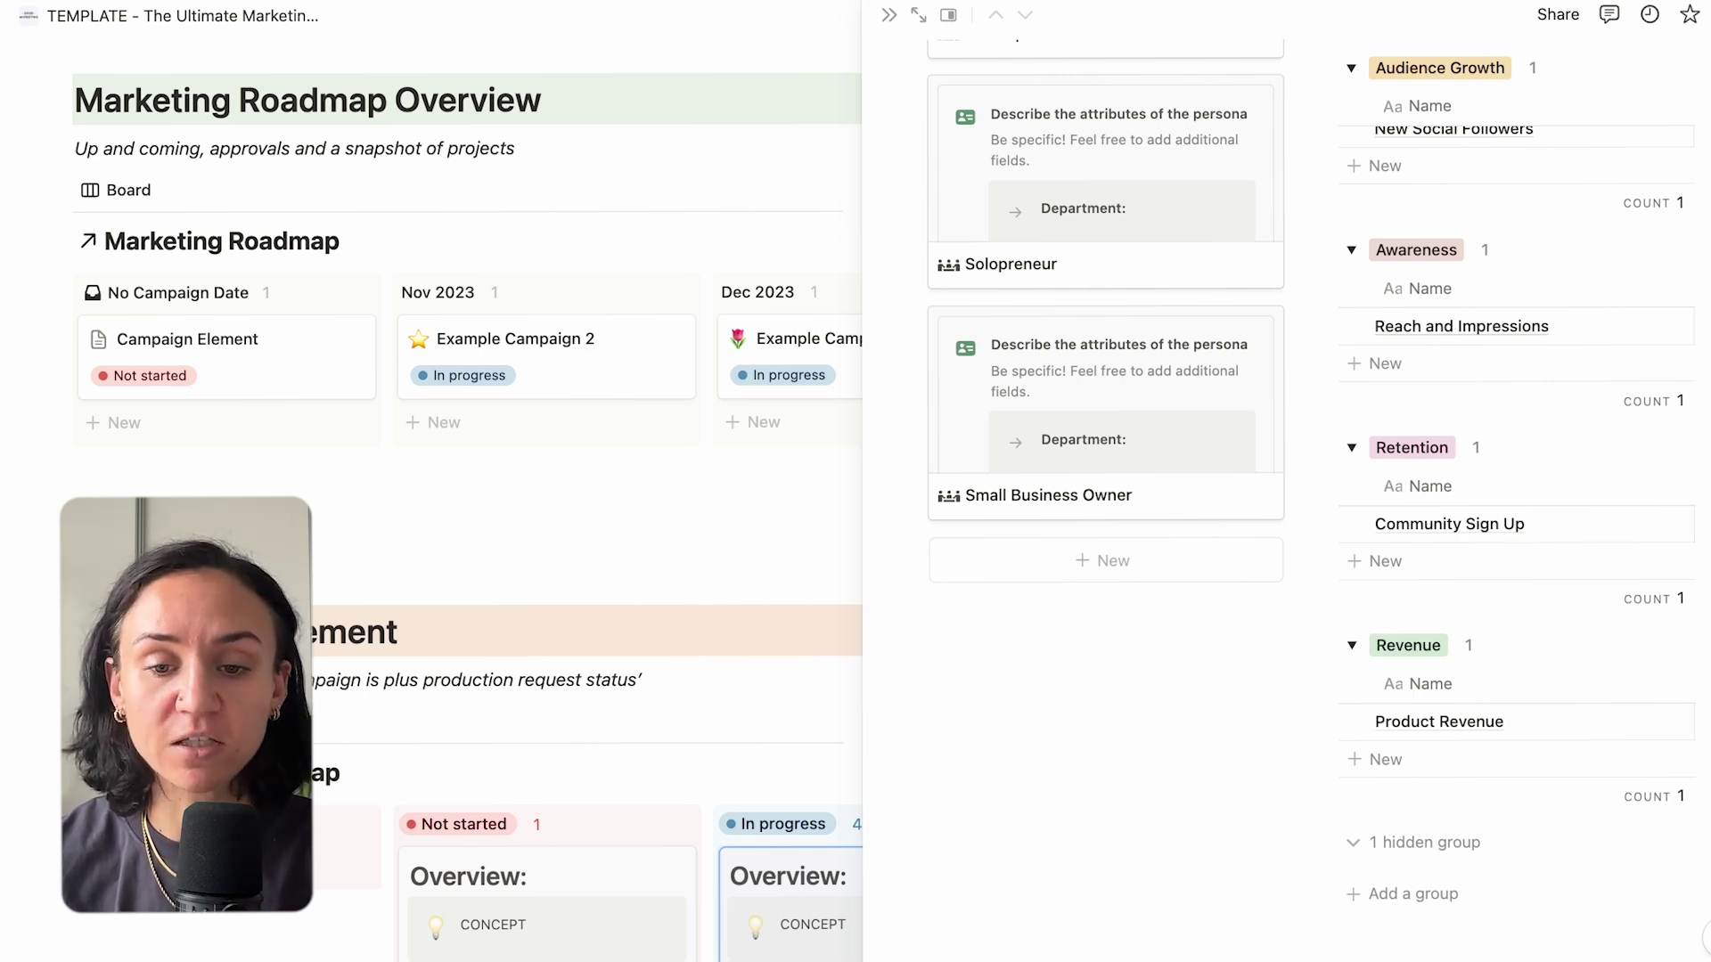
left_click(919, 15)
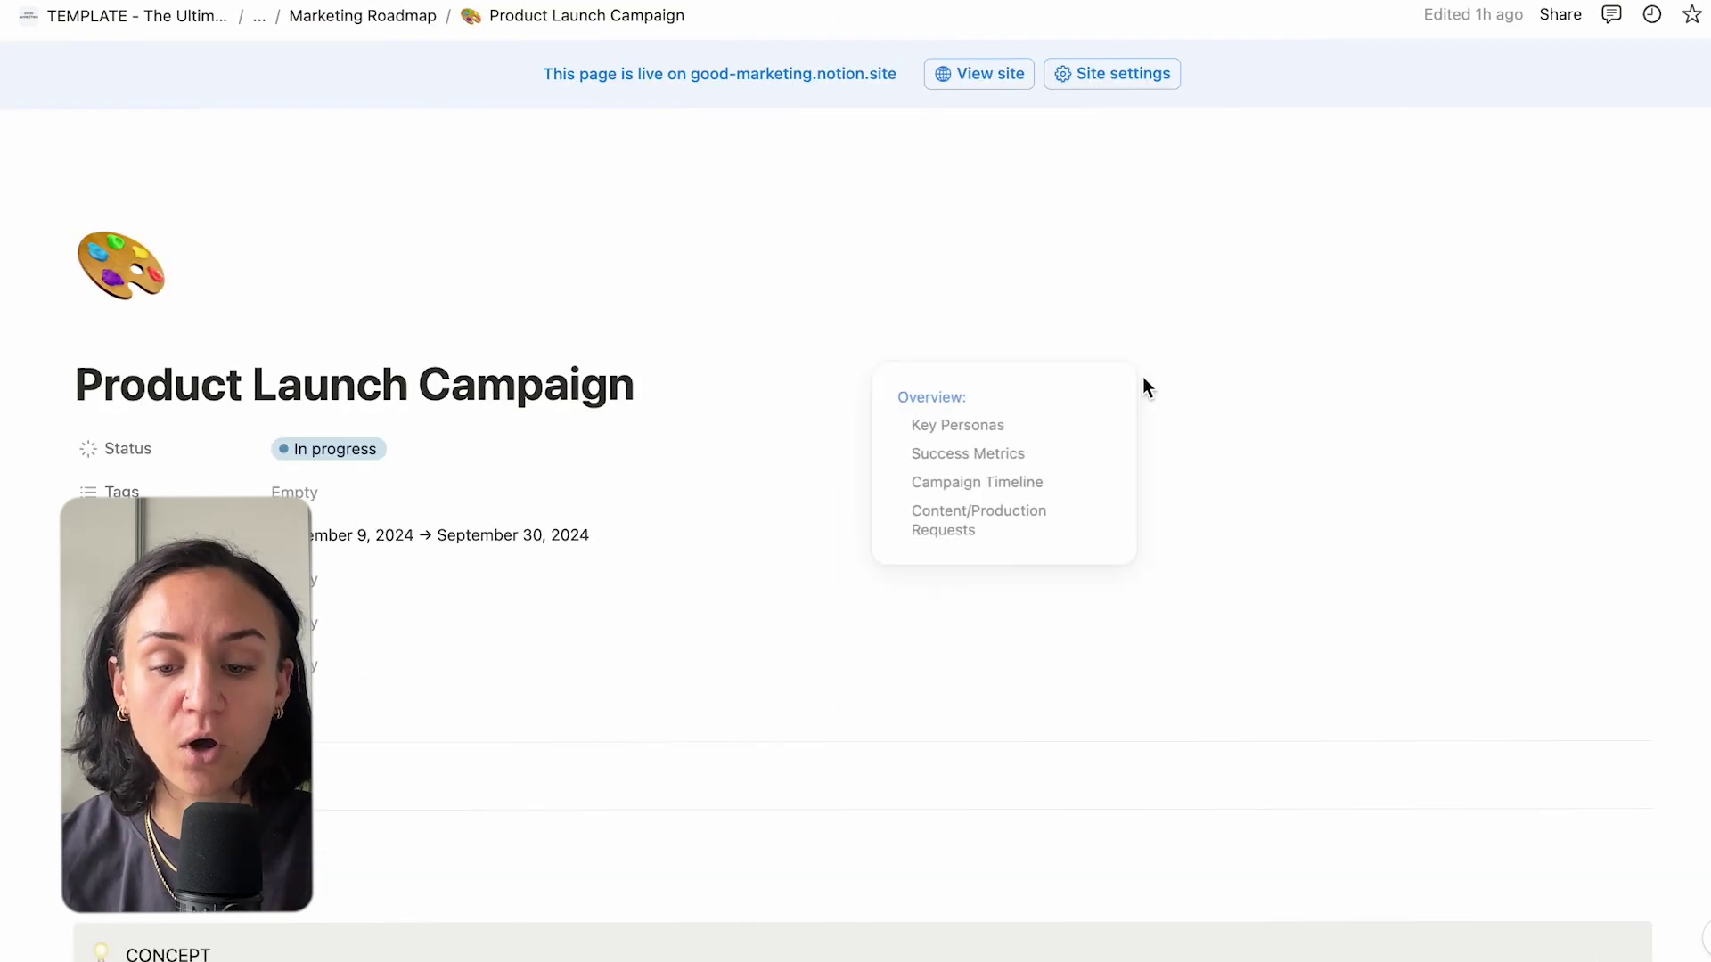
scroll(1177, 710, "down", 2)
scroll(1177, 710, "down", 20)
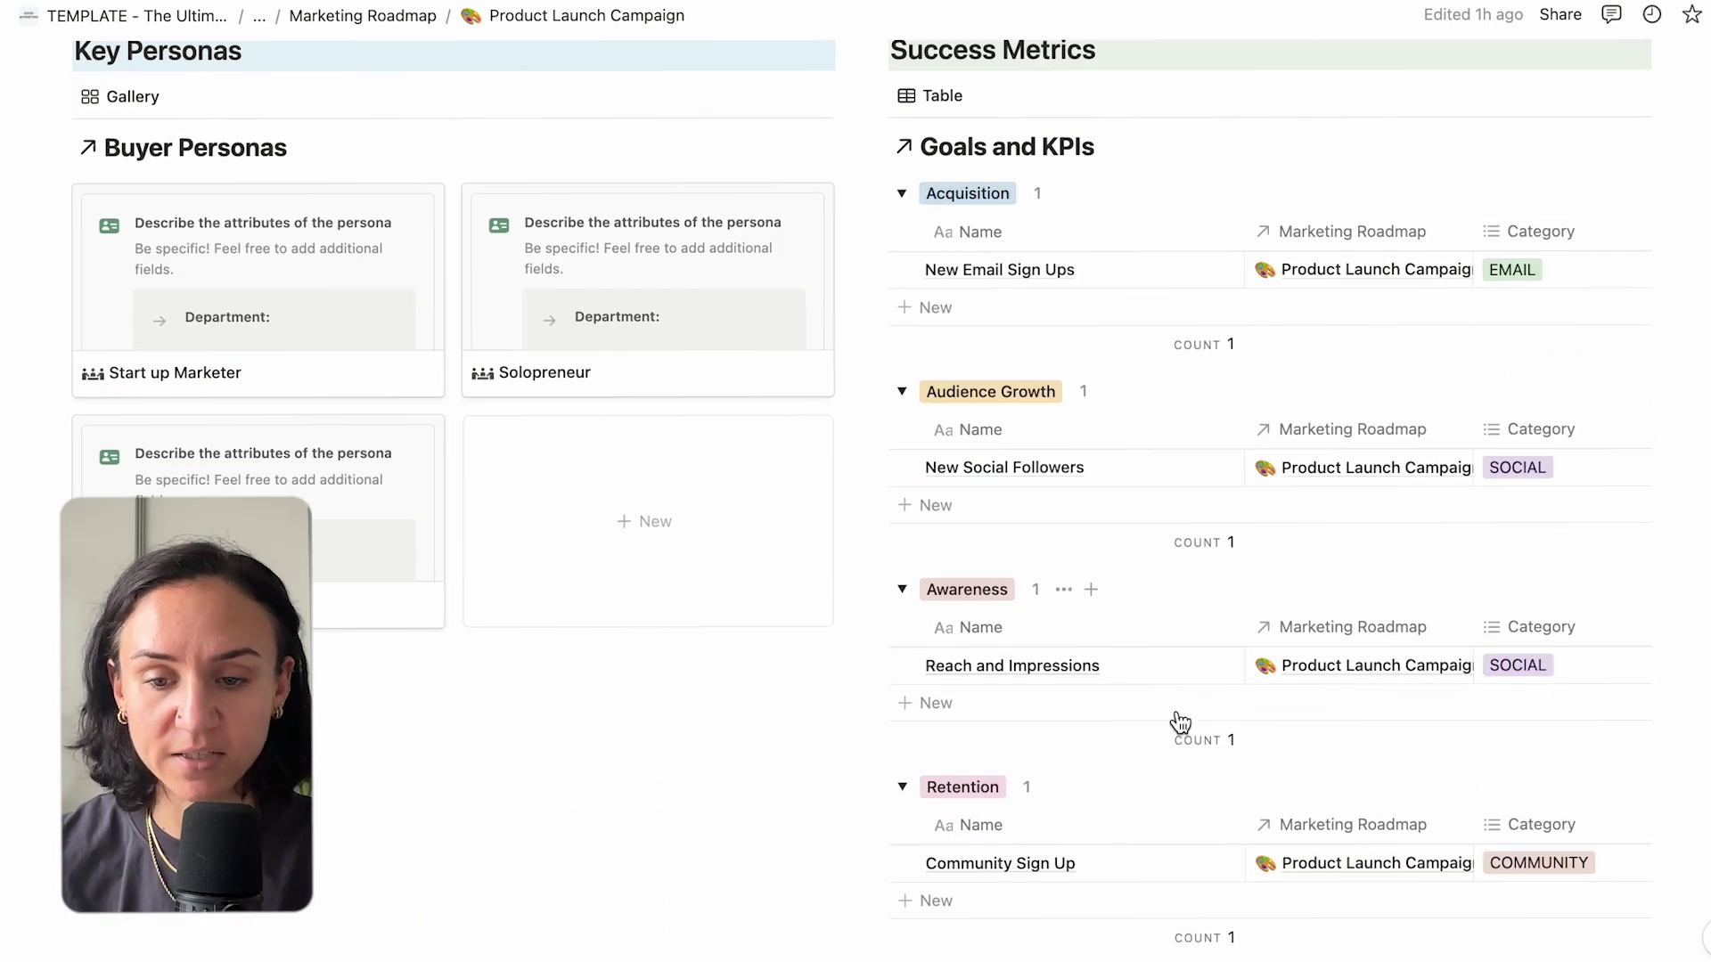
scroll(1178, 716, "down", 1)
scroll(1177, 710, "down", 15)
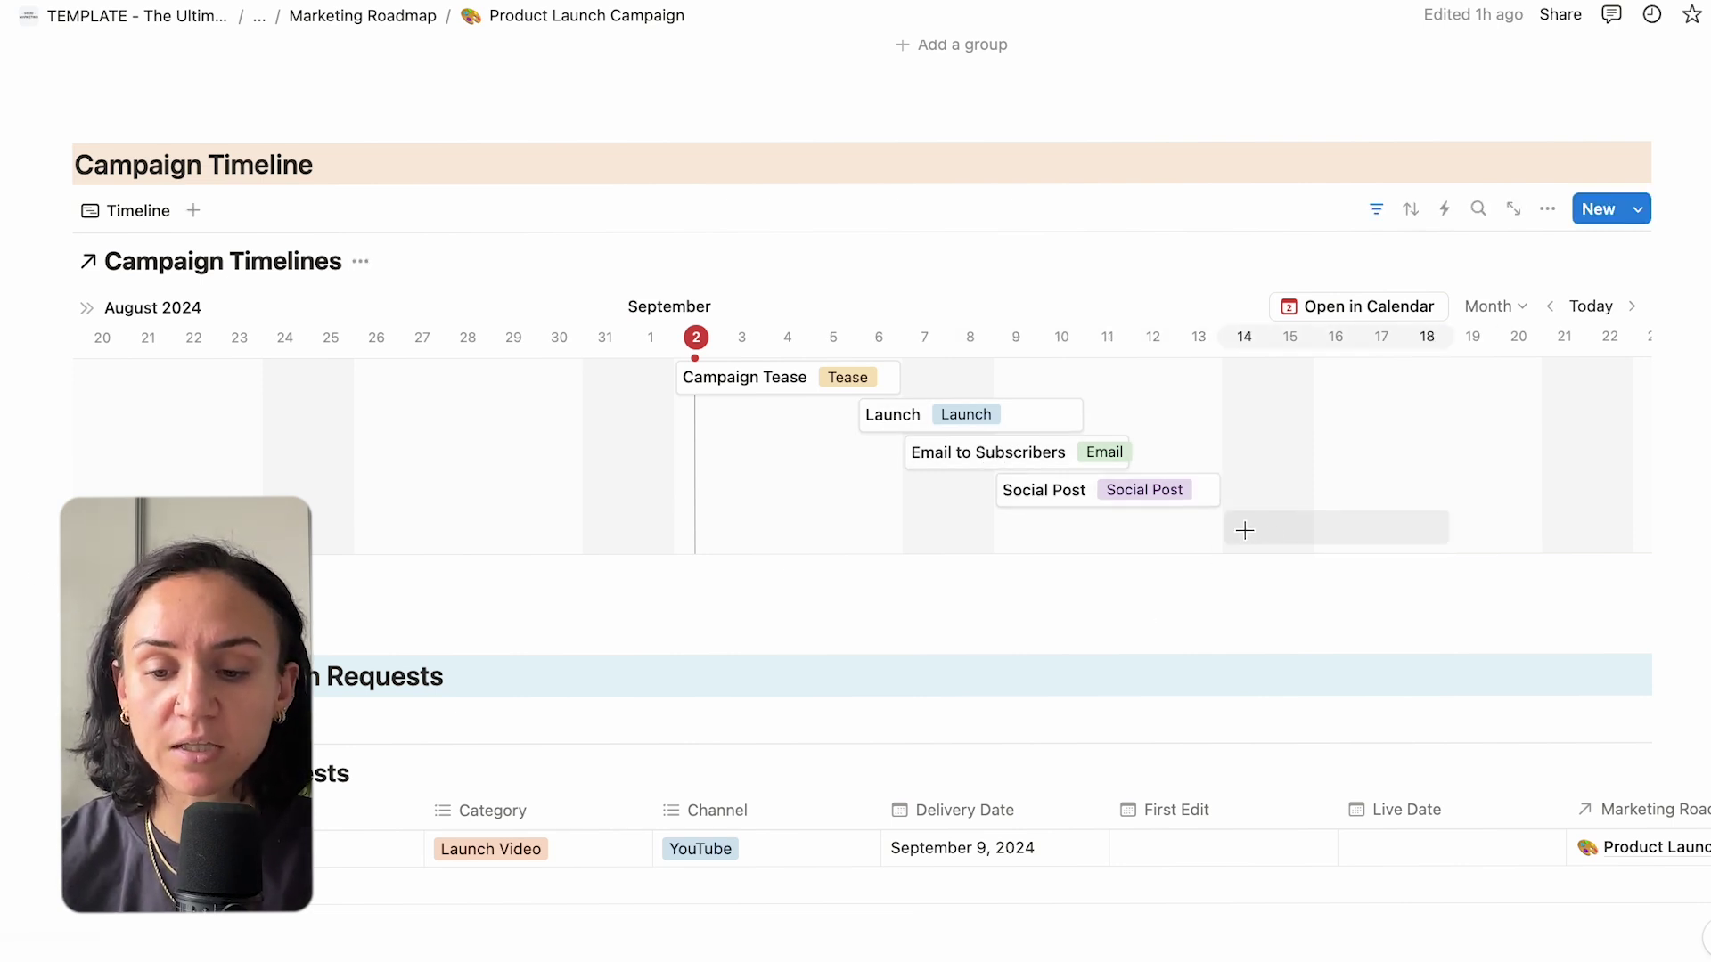
Create a new campaign timeline activity titled 'Follow up on social'.
left_click(1244, 530)
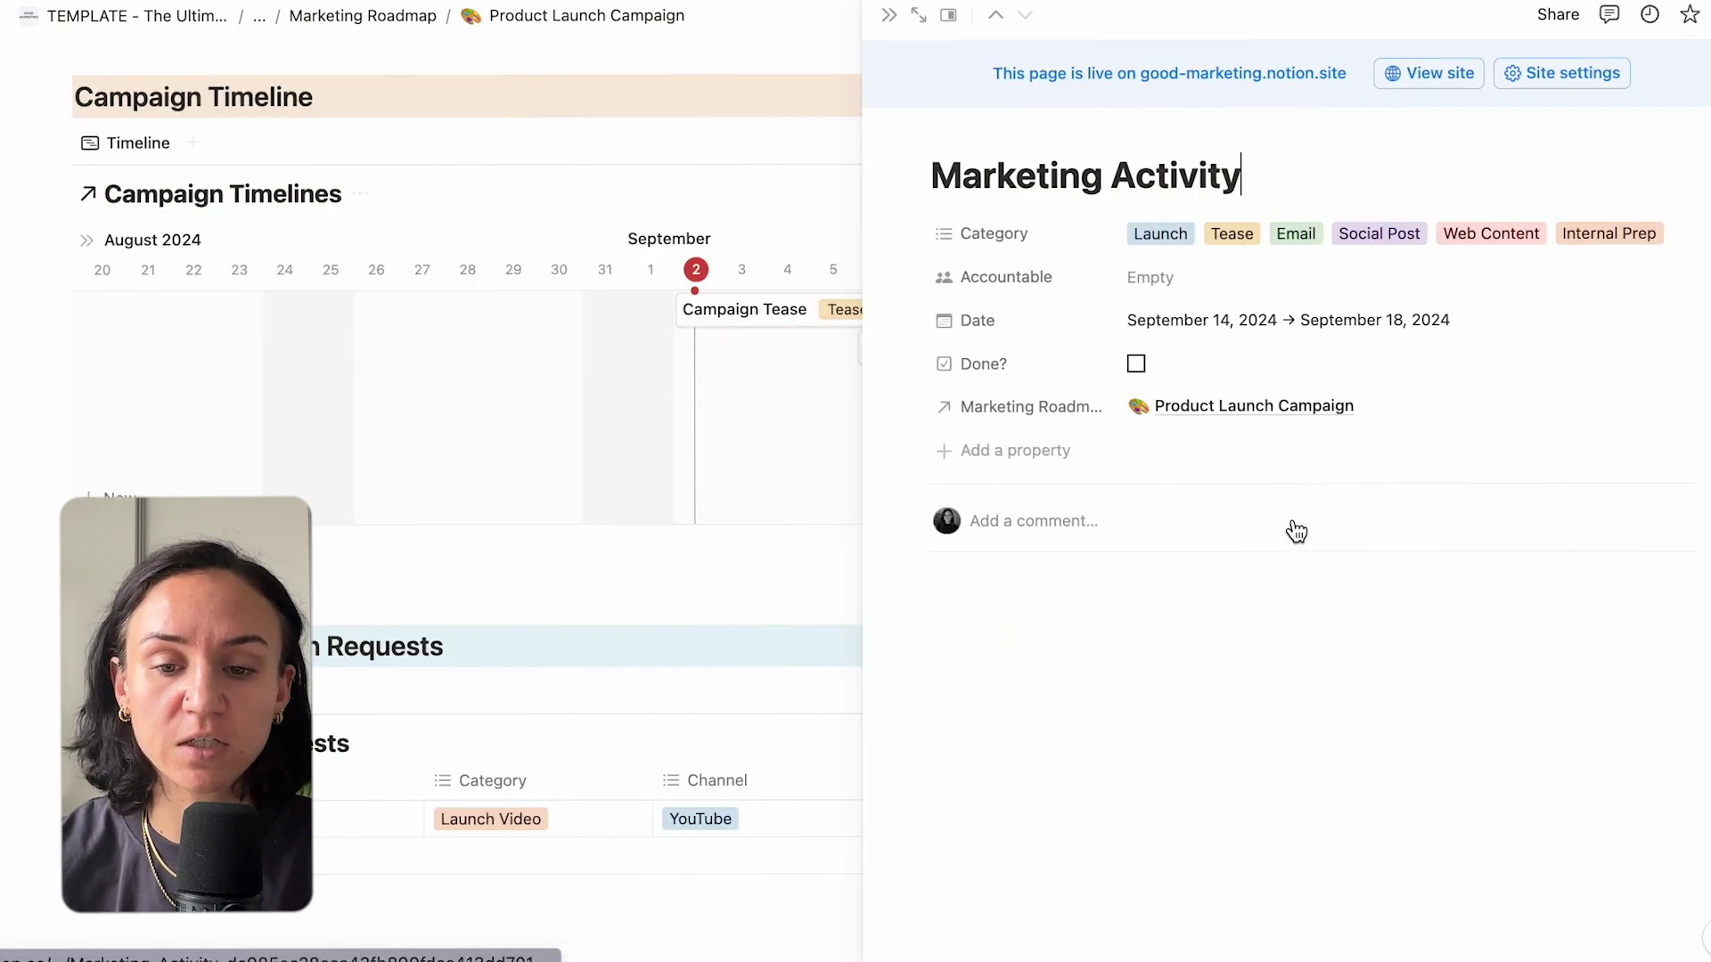
left_click_drag(1310, 179, 881, 154)
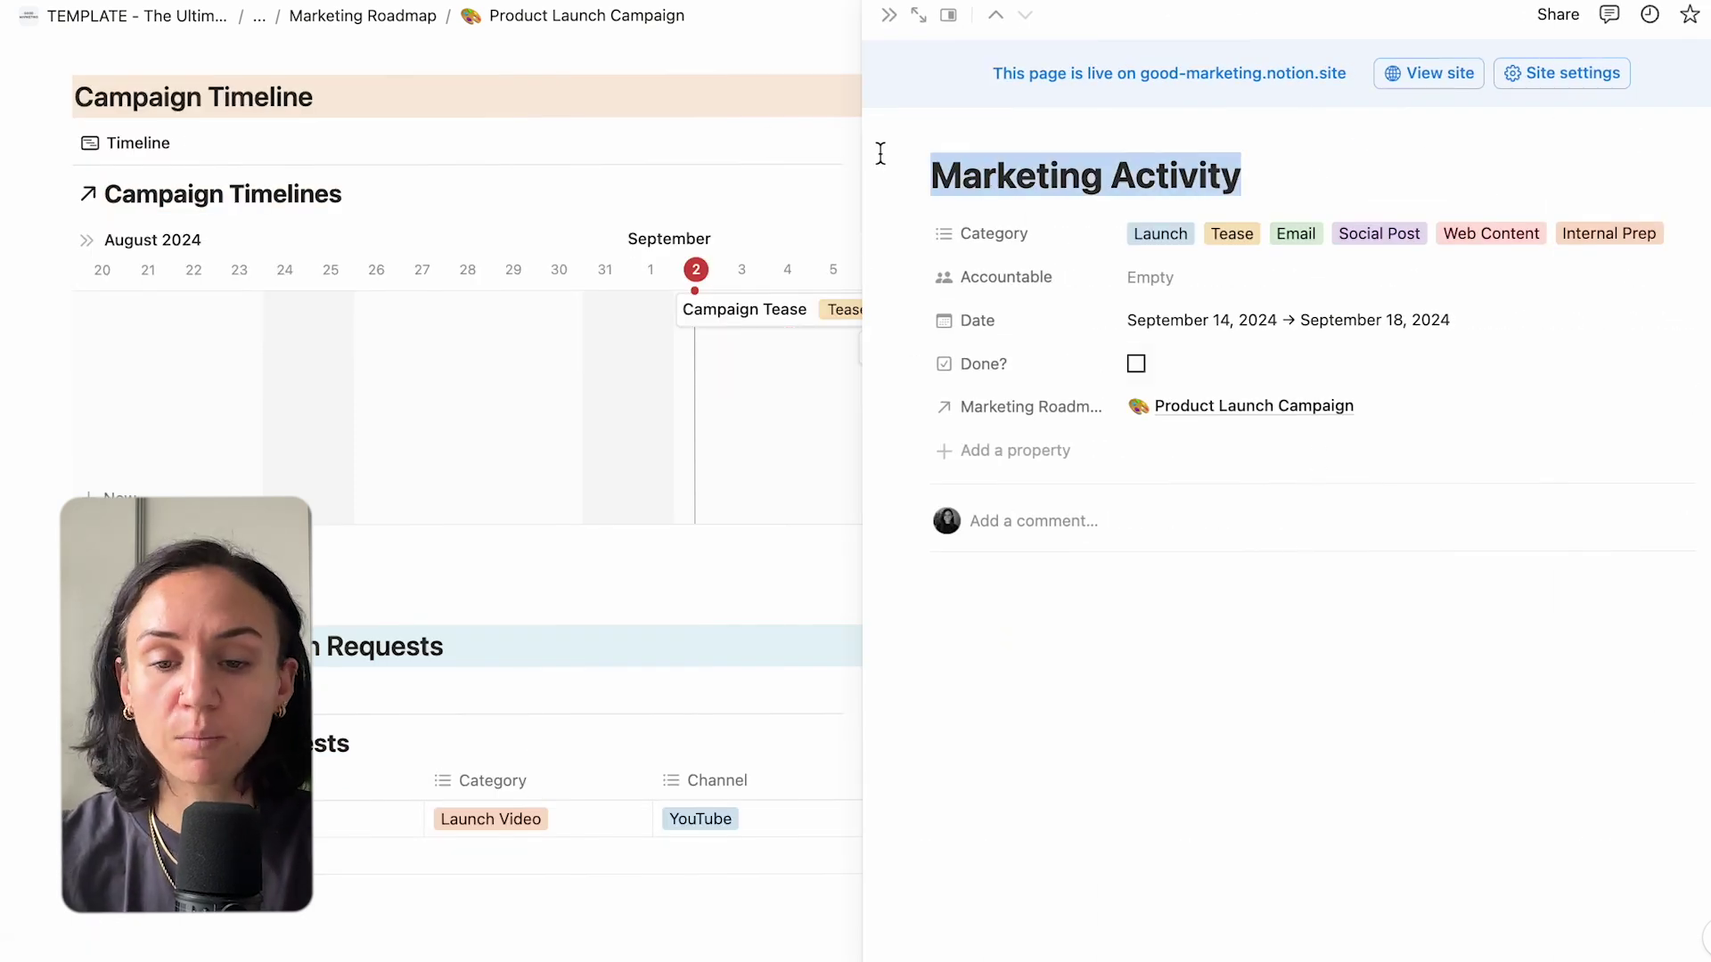
type("Follow u")
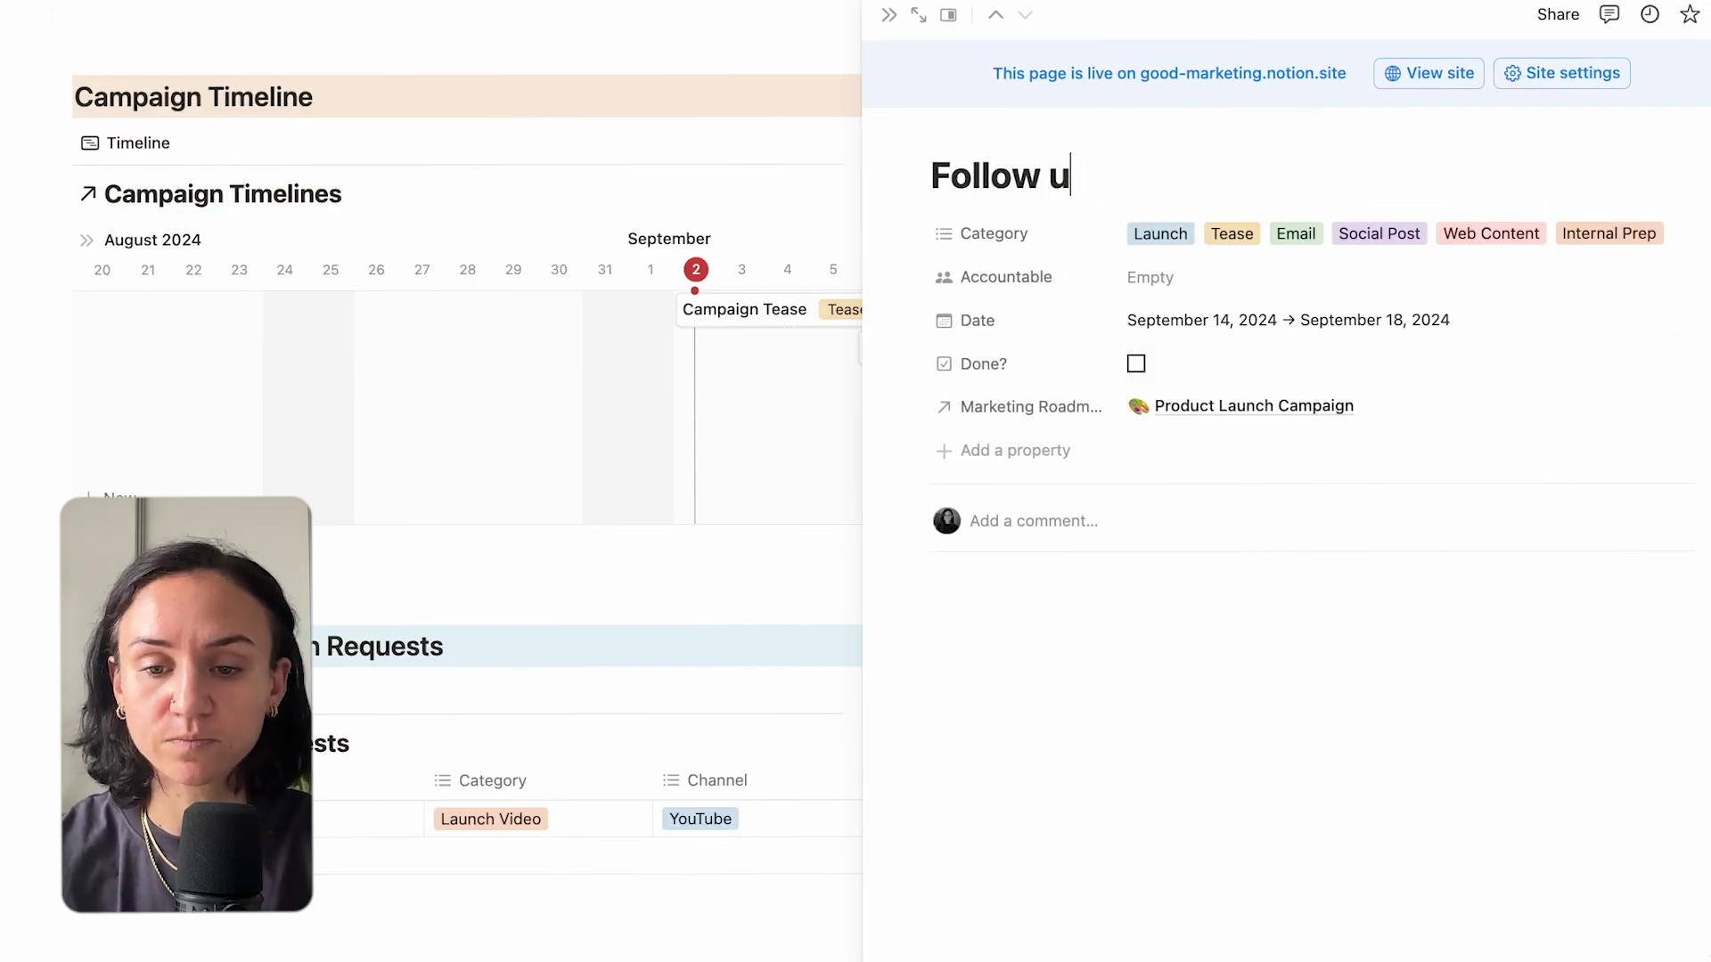
type("p on social")
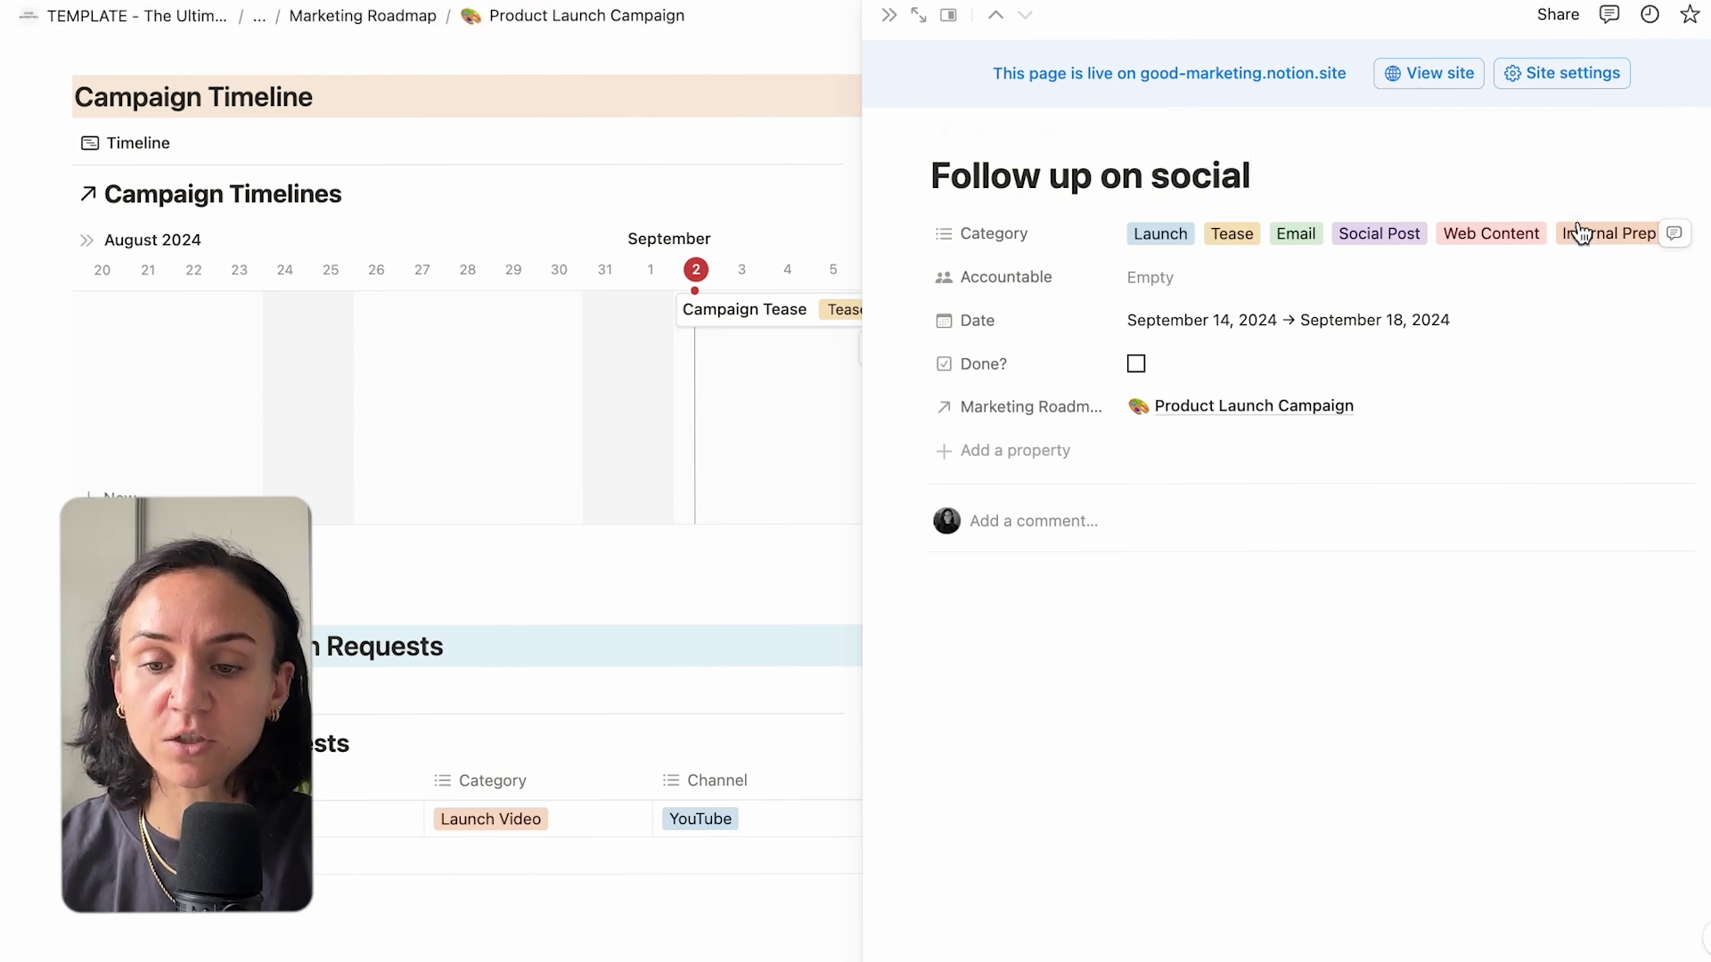
Clear every Category tag except Social Post and return to the full timeline.
left_click(1575, 233)
left_click(1628, 235)
left_click(1623, 234)
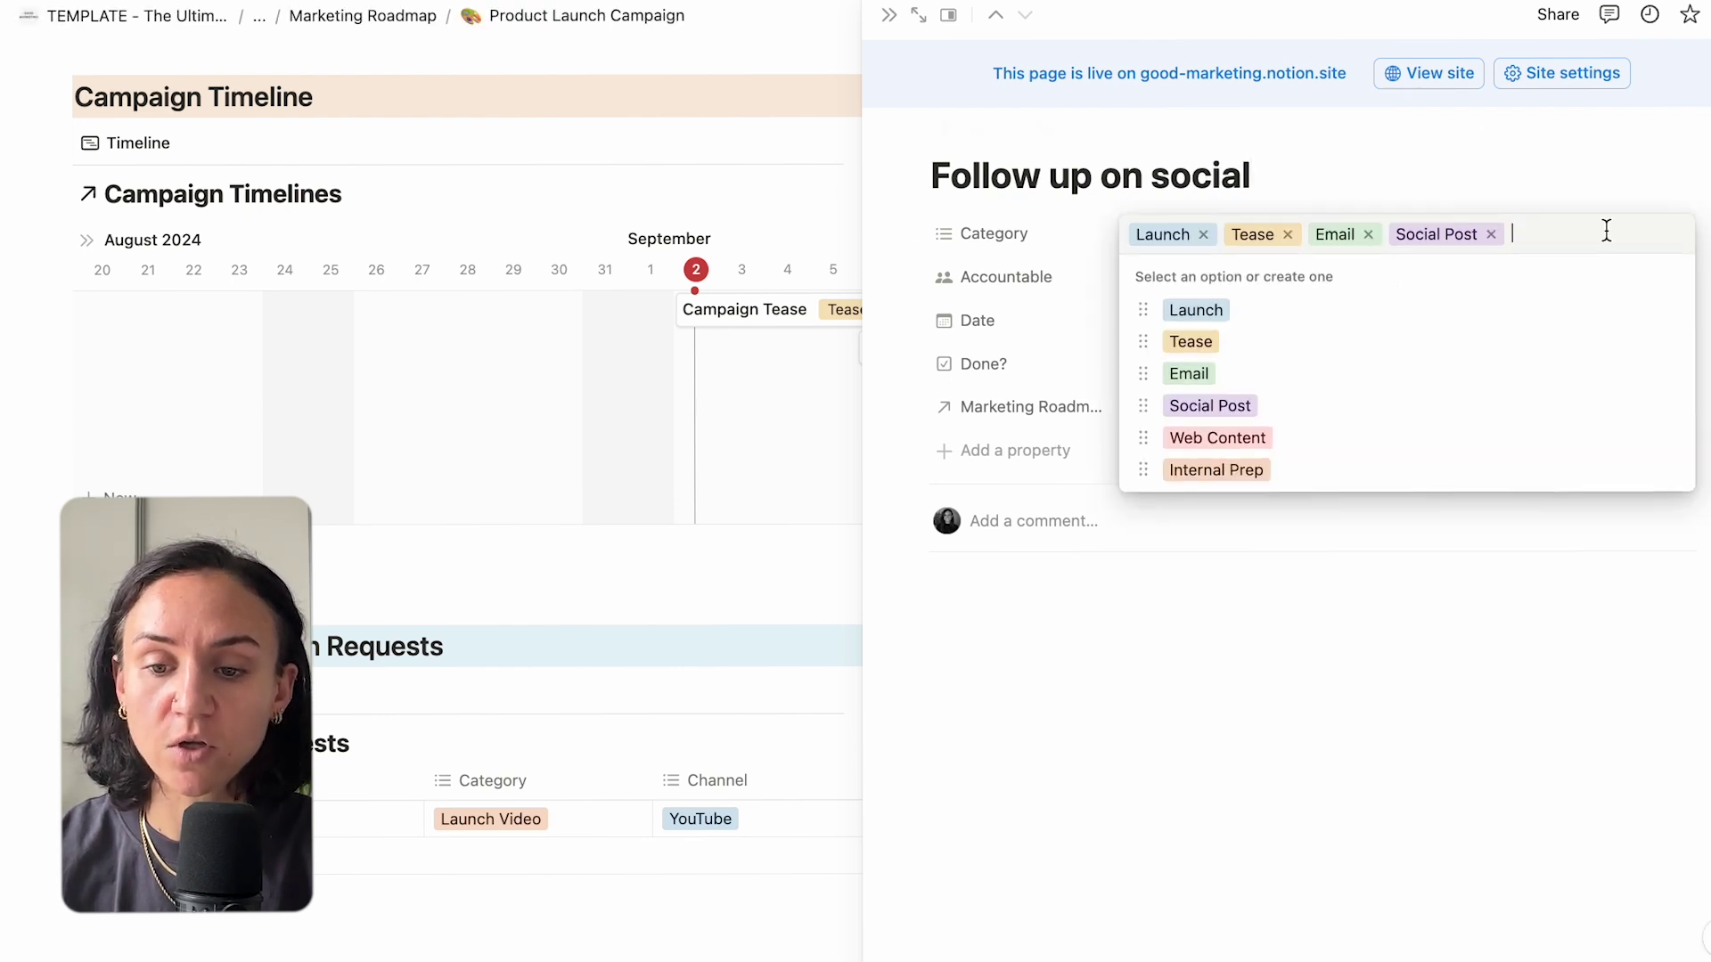
left_click(1491, 234)
left_click(1368, 234)
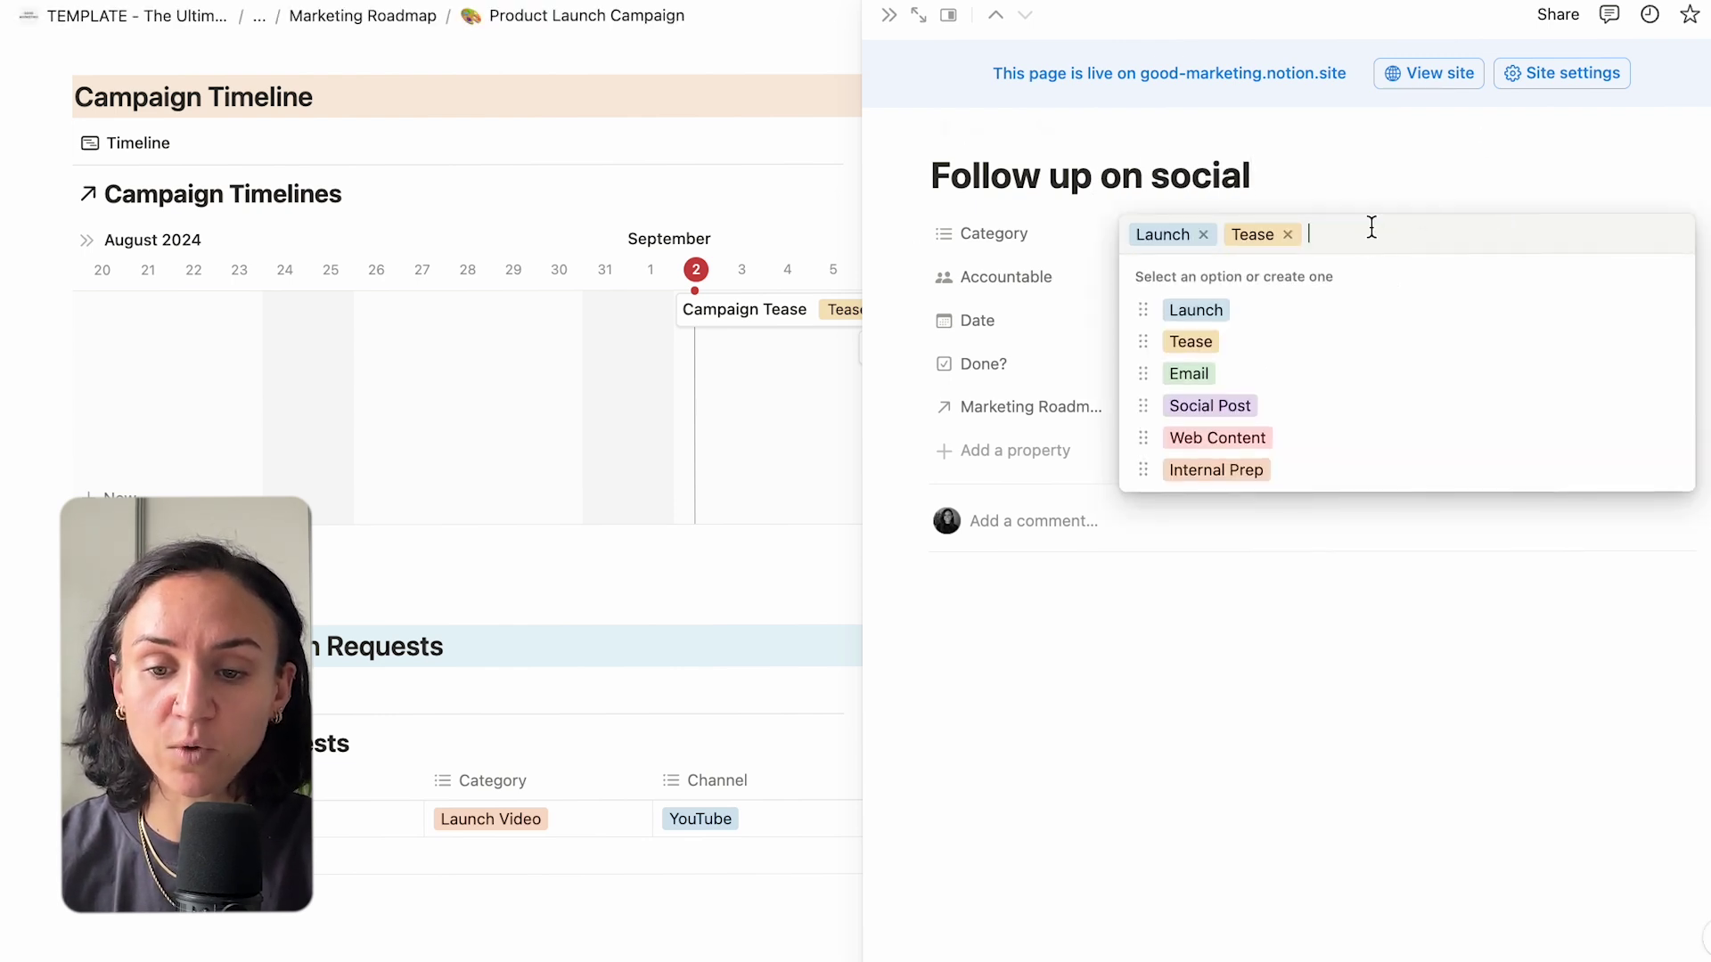
left_click(1287, 234)
left_click(1203, 235)
left_click(1210, 405)
left_click(1308, 171)
left_click(888, 16)
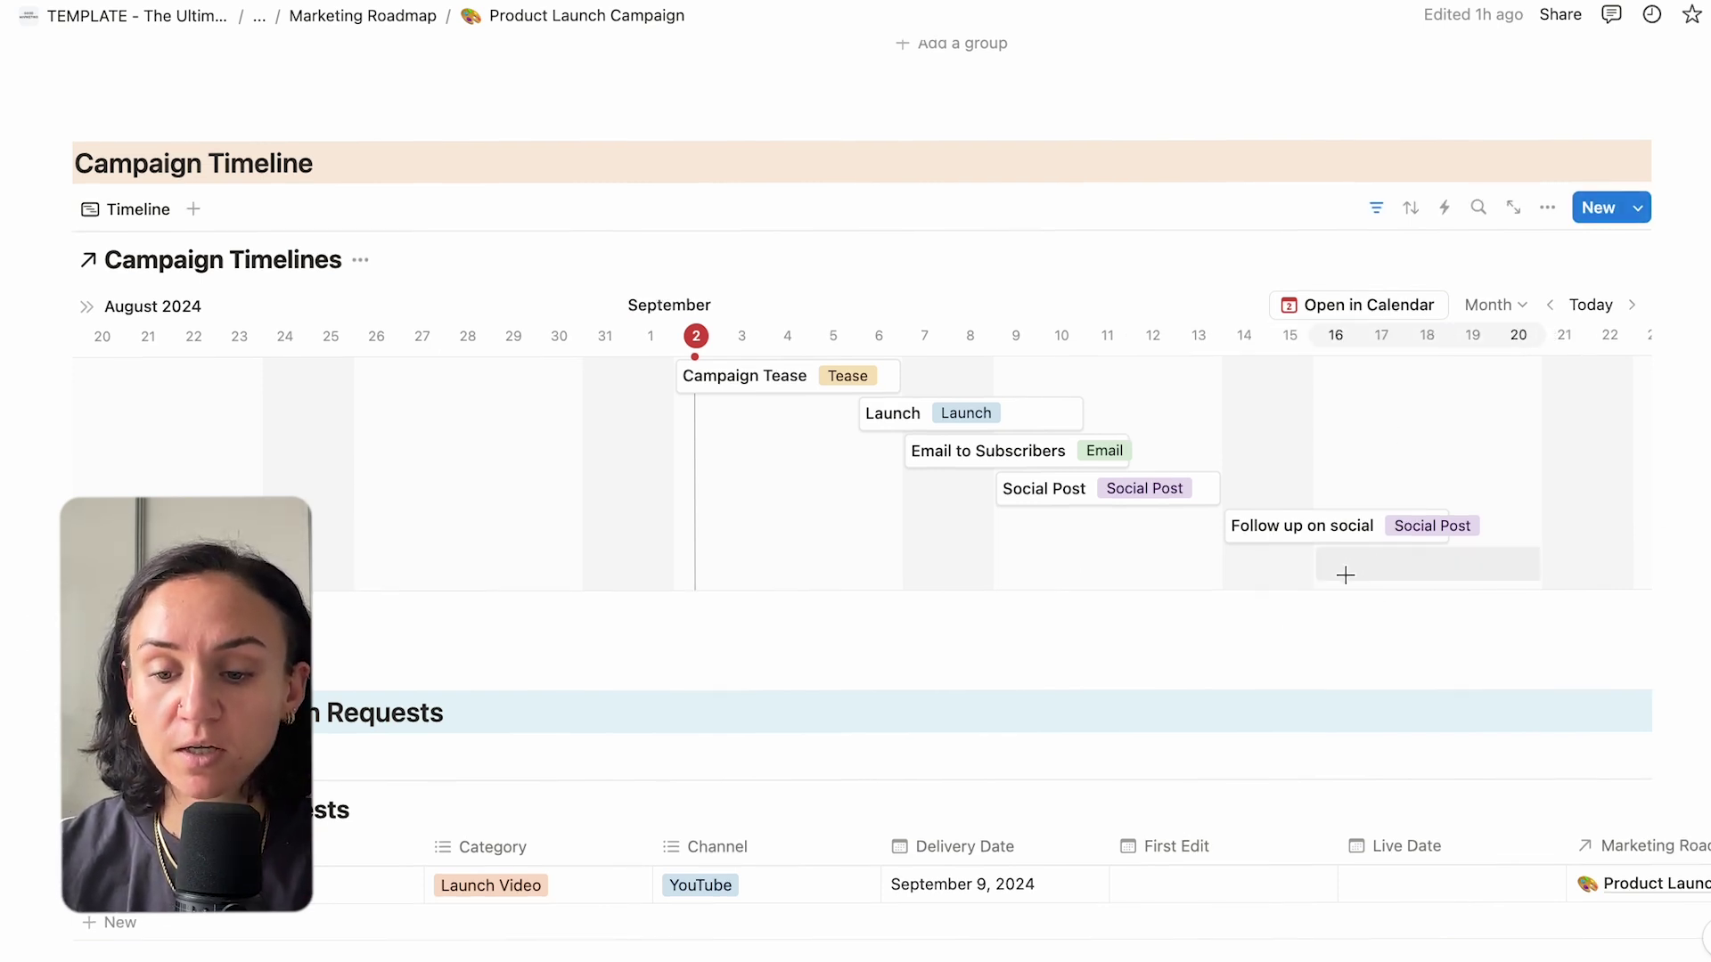
Create another timeline activity and title it 'Influencer Post'.
left_click(1347, 567)
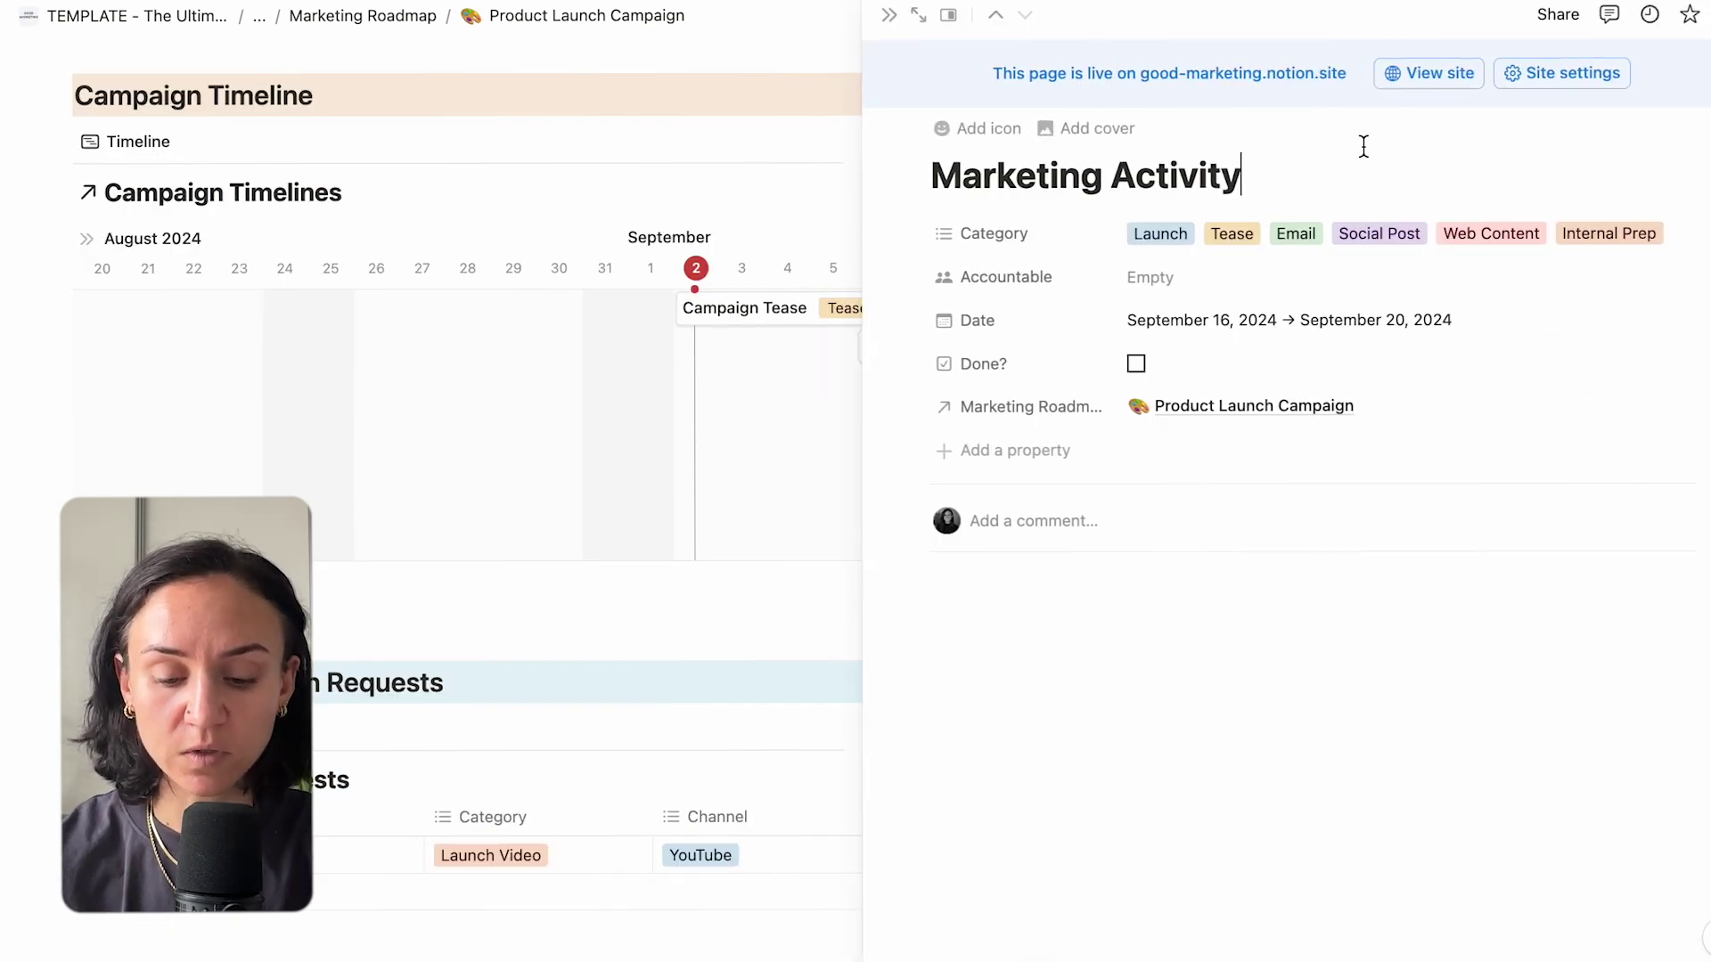
left_click_drag(1346, 153, 884, 162)
key("BackSpace")
type("Infl")
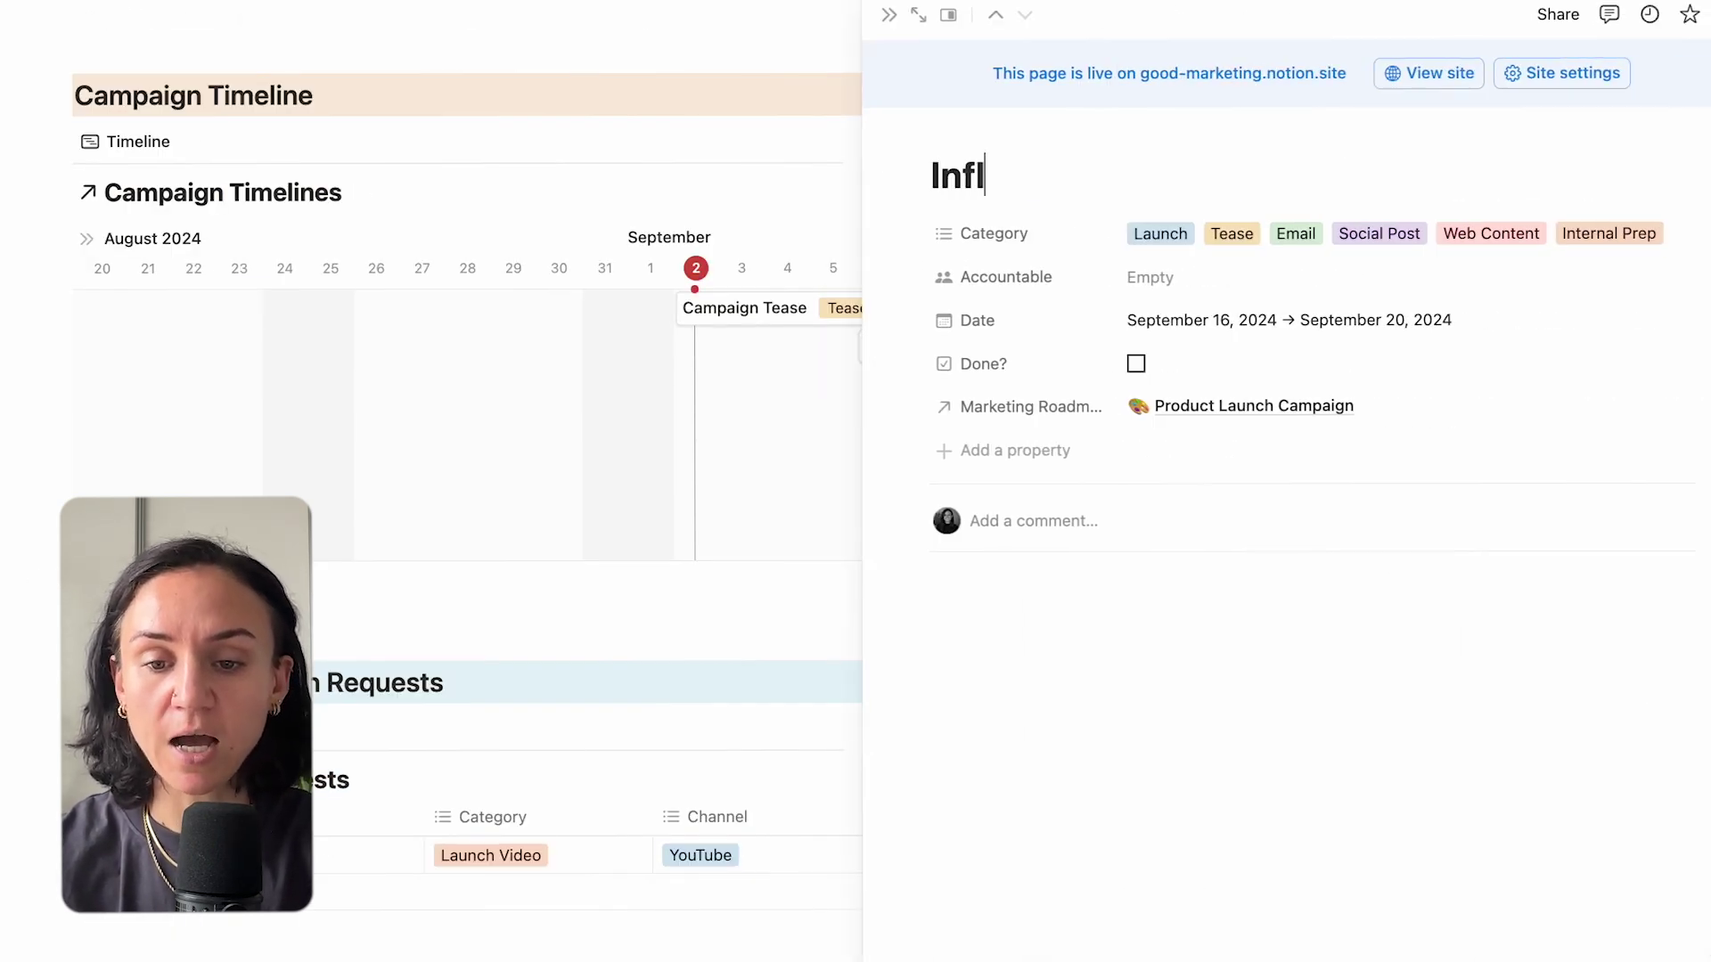
type("uencer Popstt")
Remove Launch, Tease, Email, Web Content and Internal Prep tags, leaving only Social Post.
left_click(1179, 233)
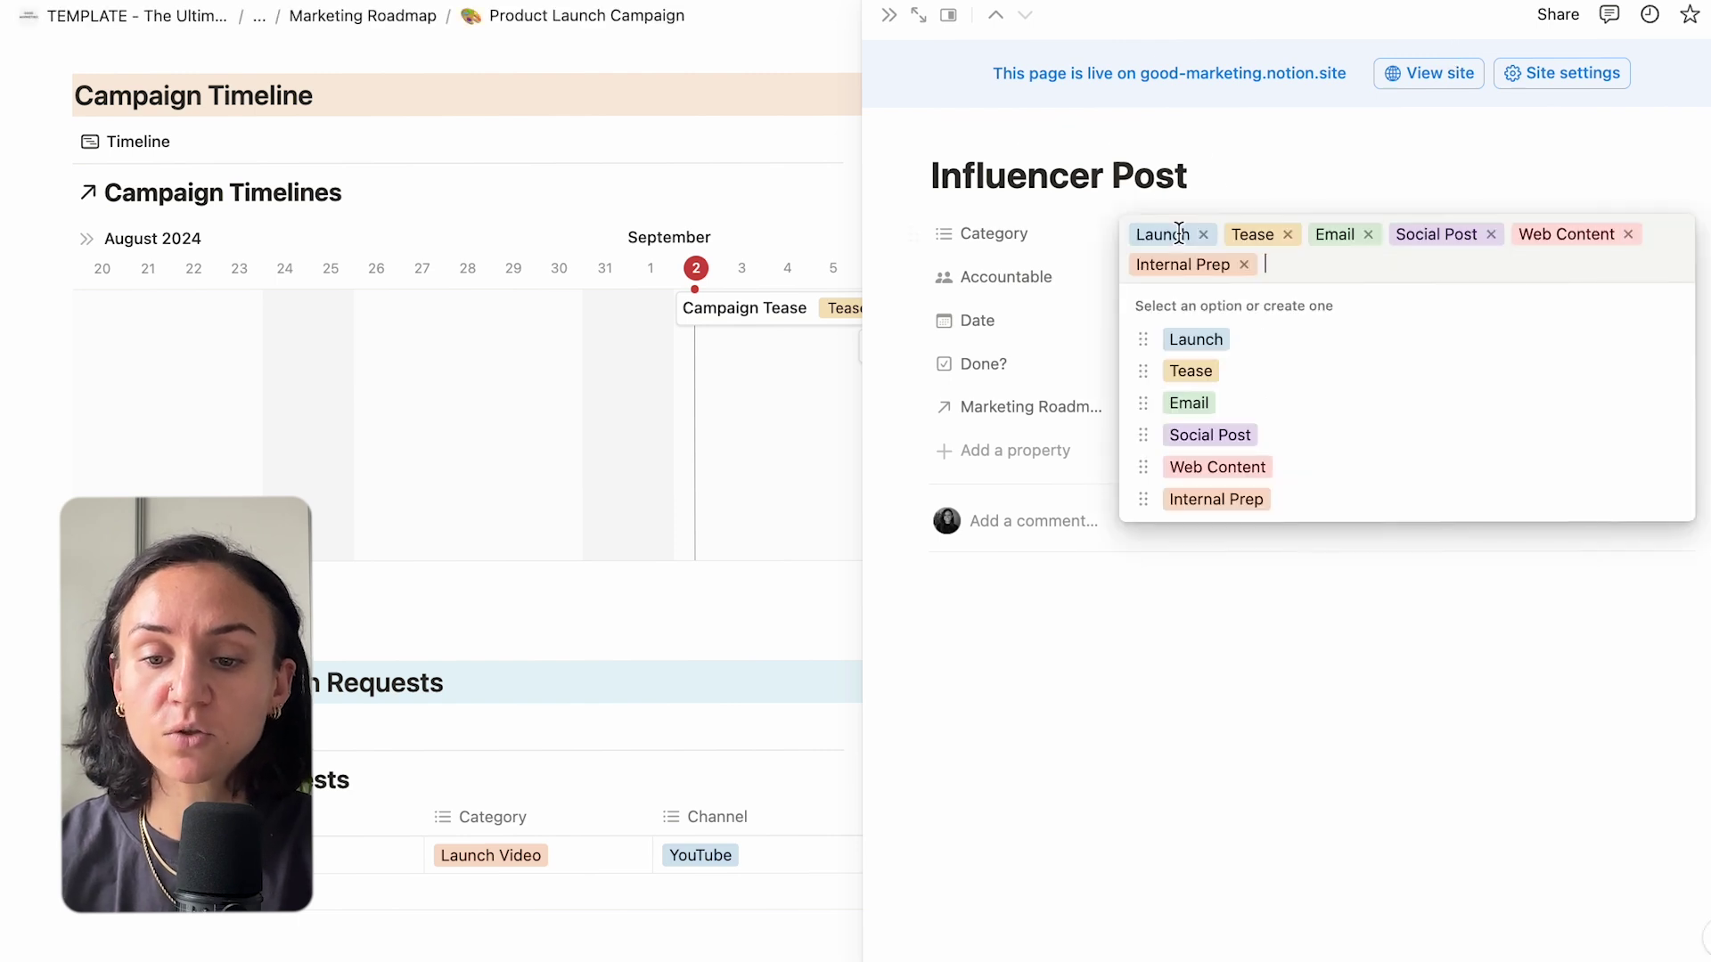
left_click(1203, 234)
left_click(1196, 235)
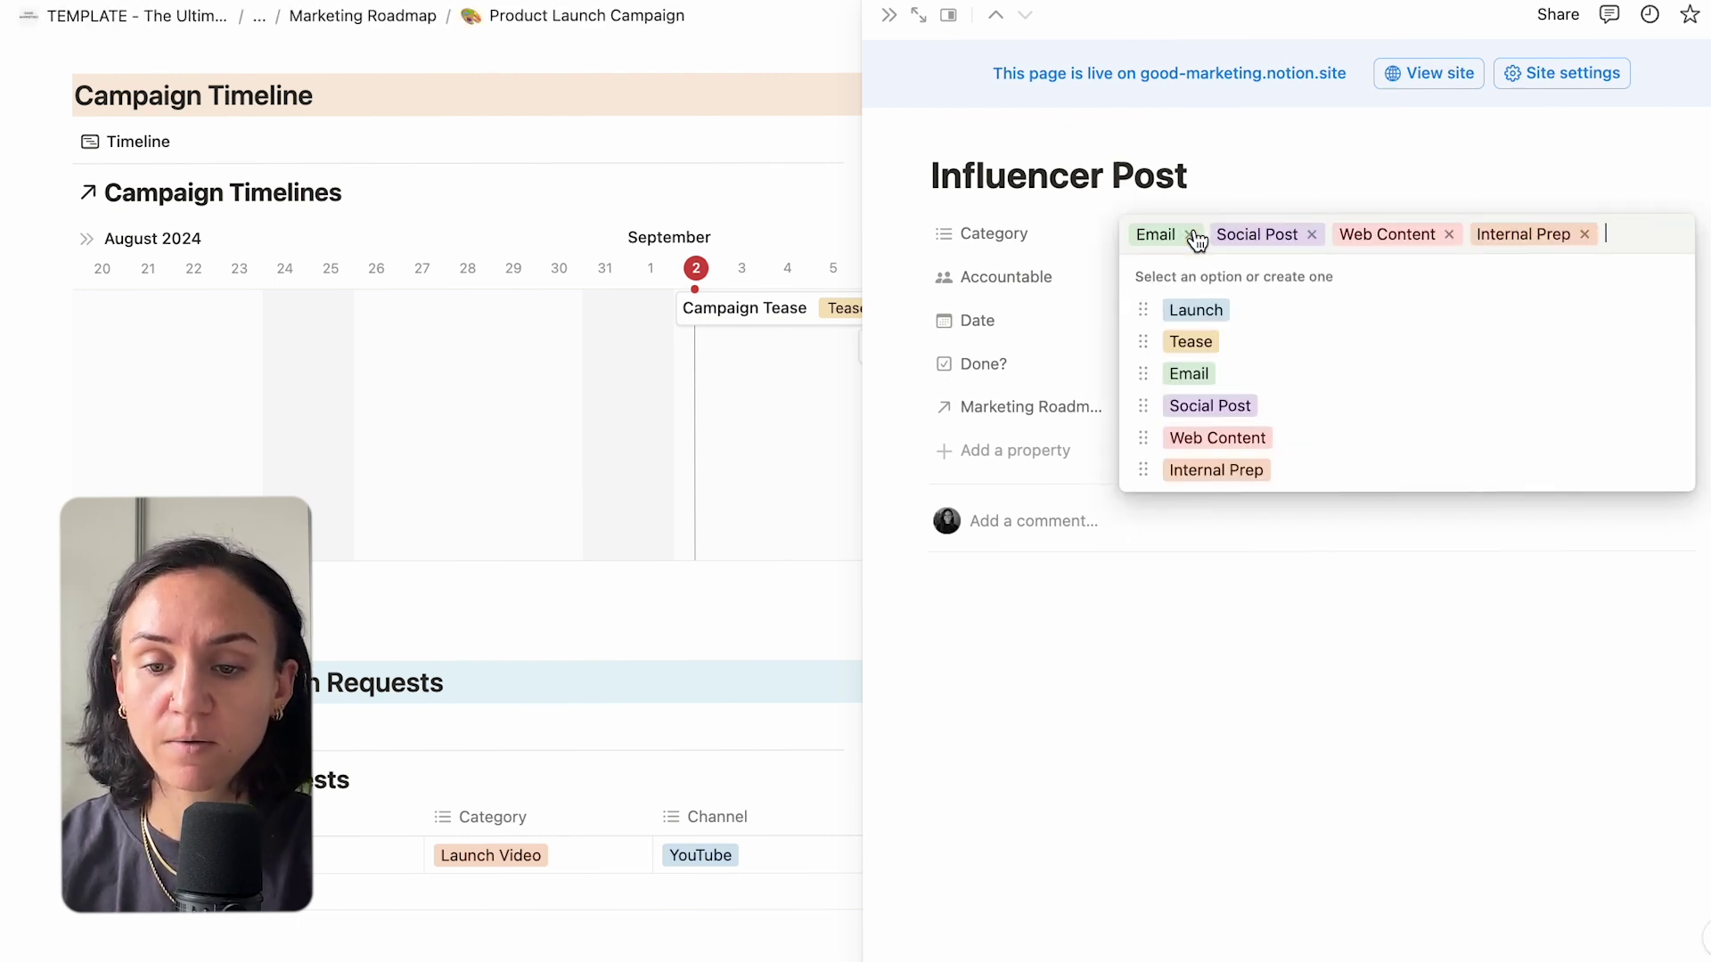
left_click(1188, 236)
left_click(1369, 235)
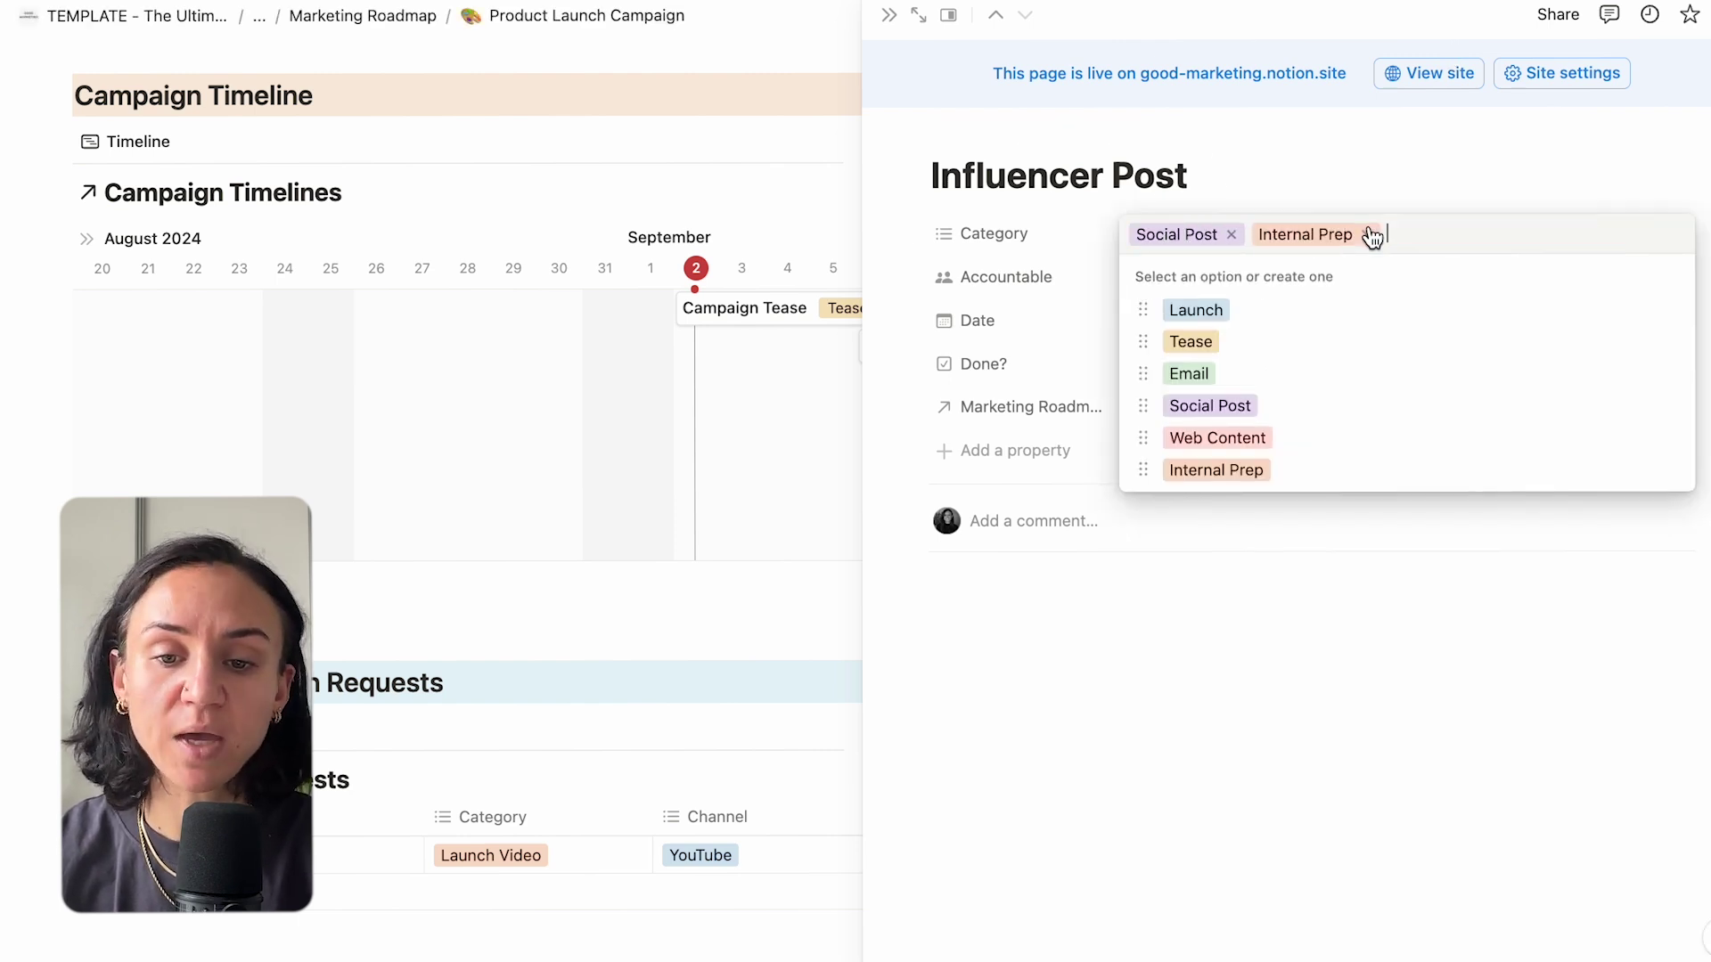
left_click(1368, 234)
left_click(890, 19)
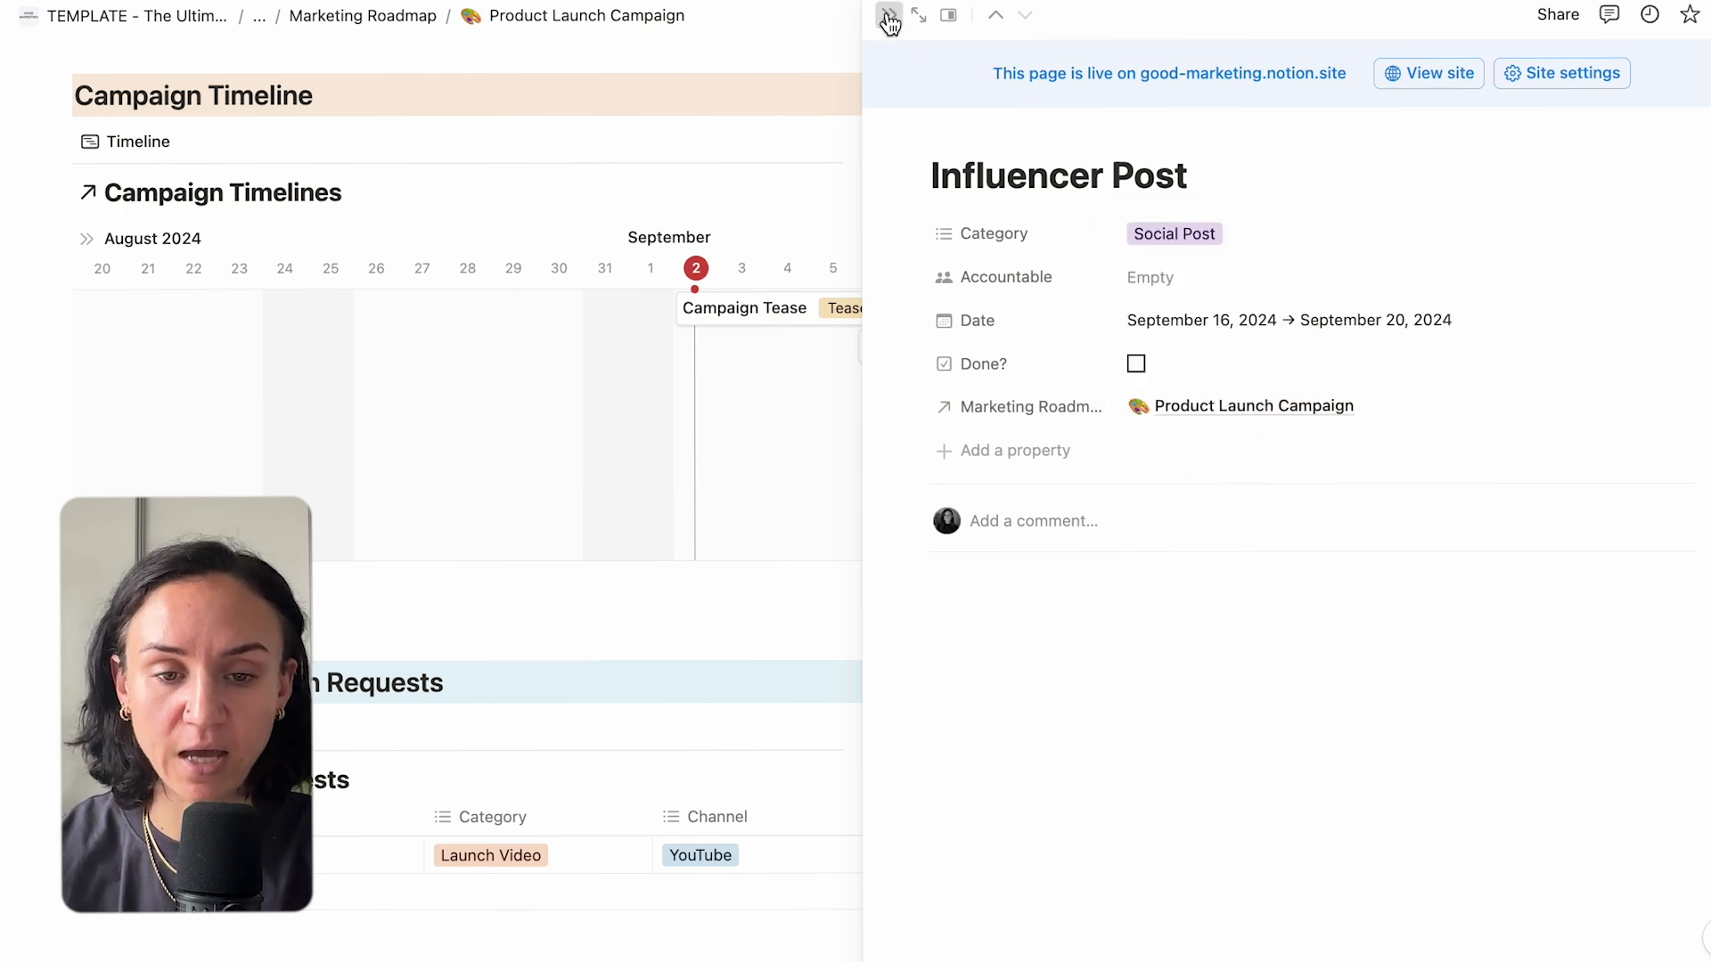
left_click(888, 16)
Scroll down to the Content/Production Requests table and add a new blank row.
scroll(1054, 476, "up", 15)
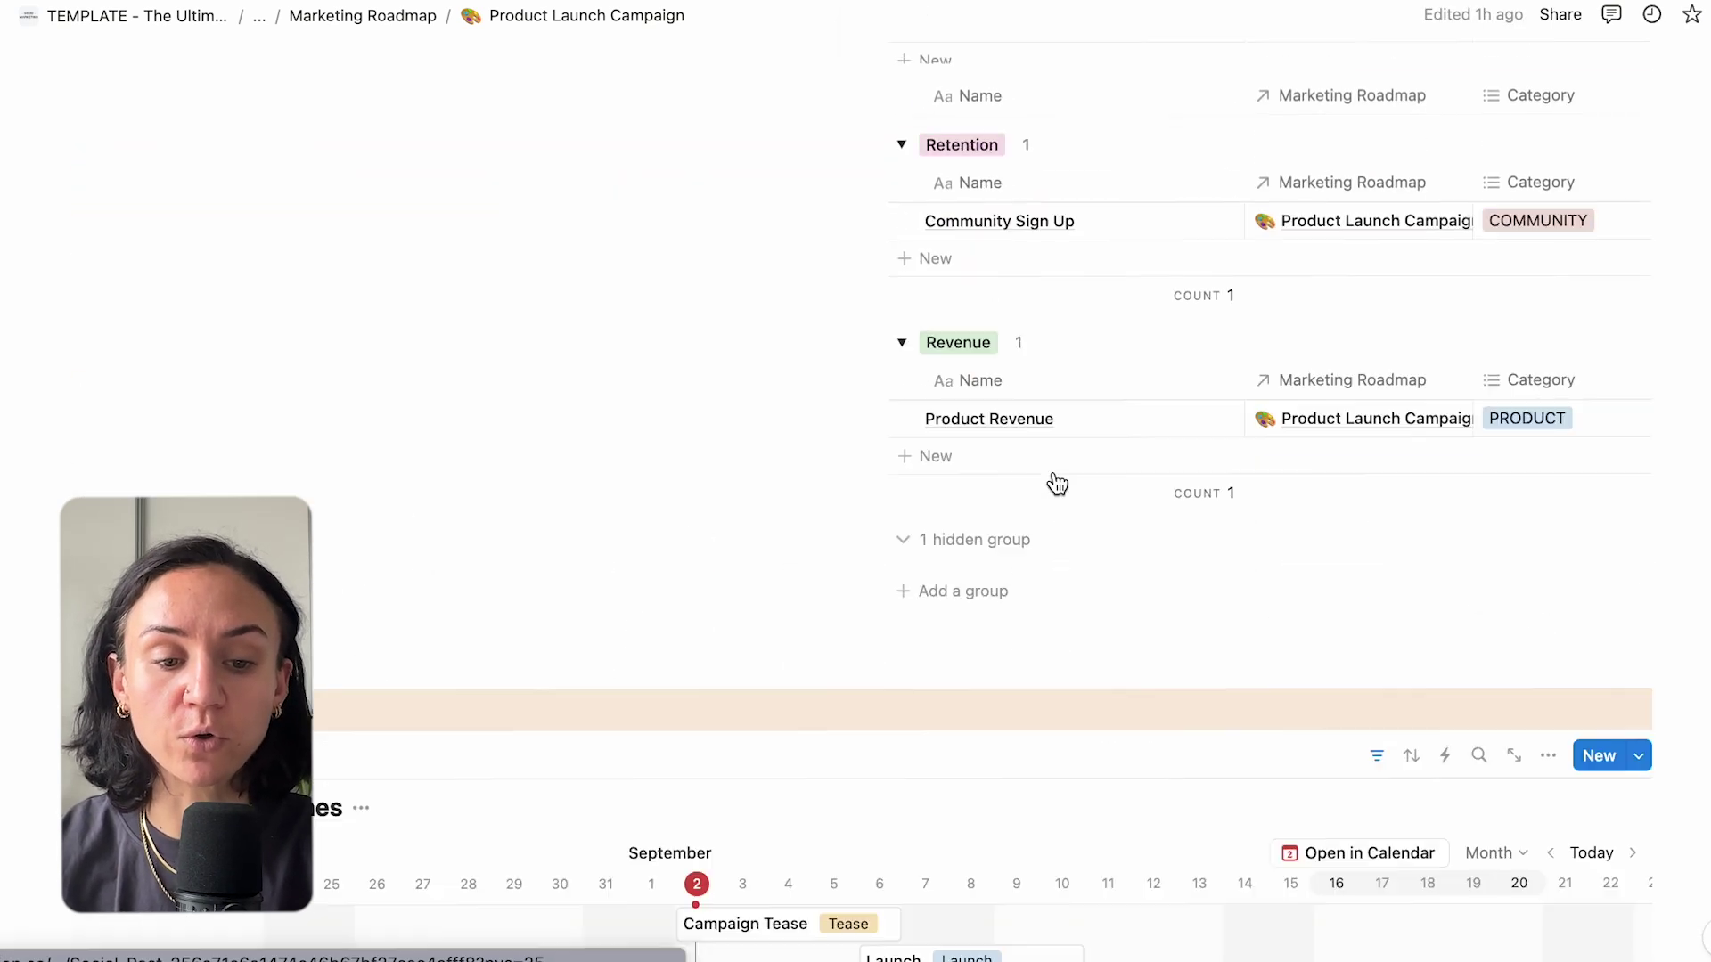
scroll(1054, 472, "up", 2)
scroll(1054, 472, "down", 2)
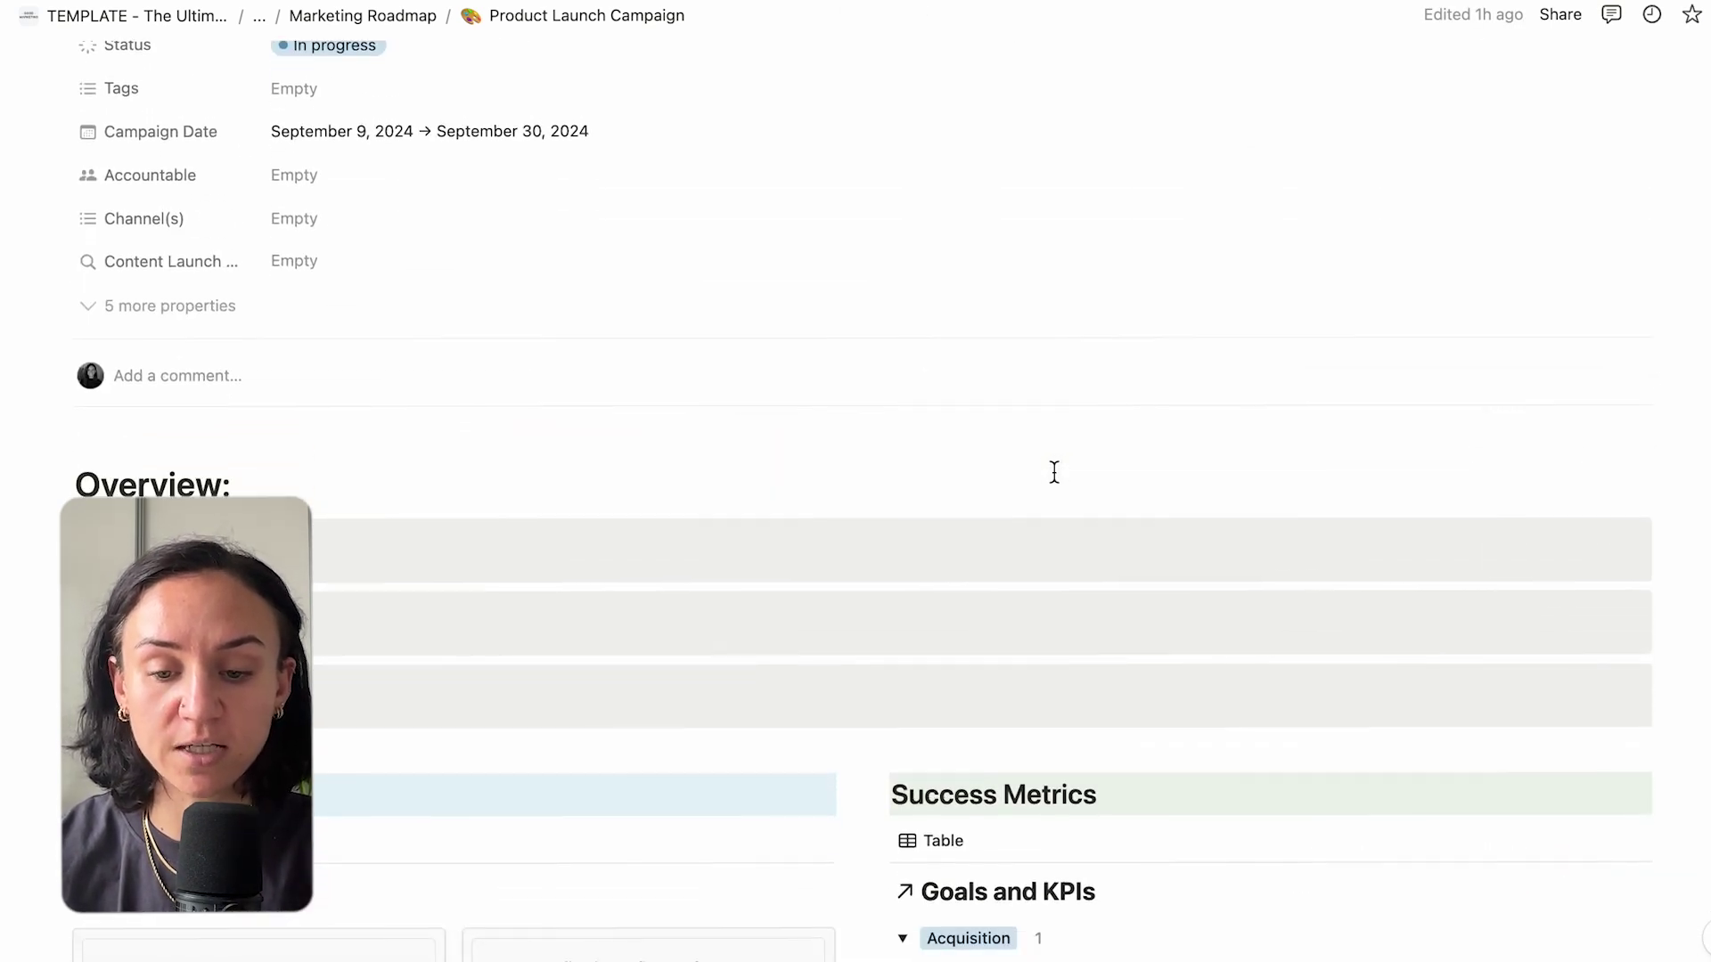
scroll(1054, 472, "down", 15)
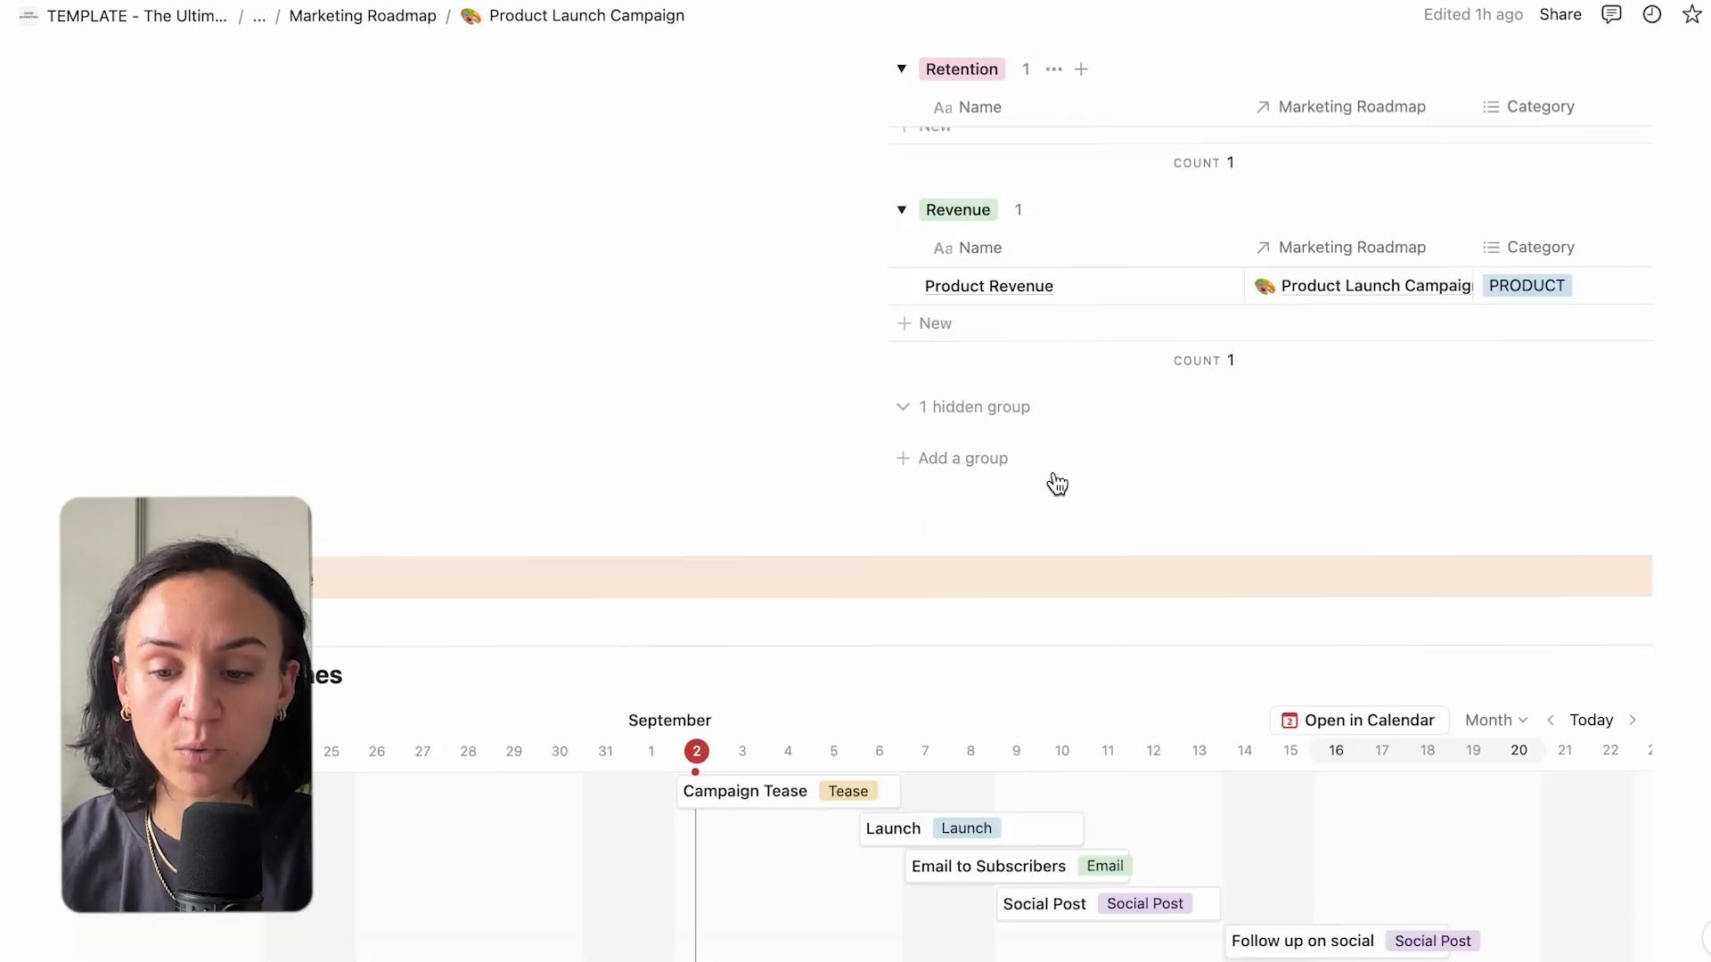
scroll(927, 886, "down", 2)
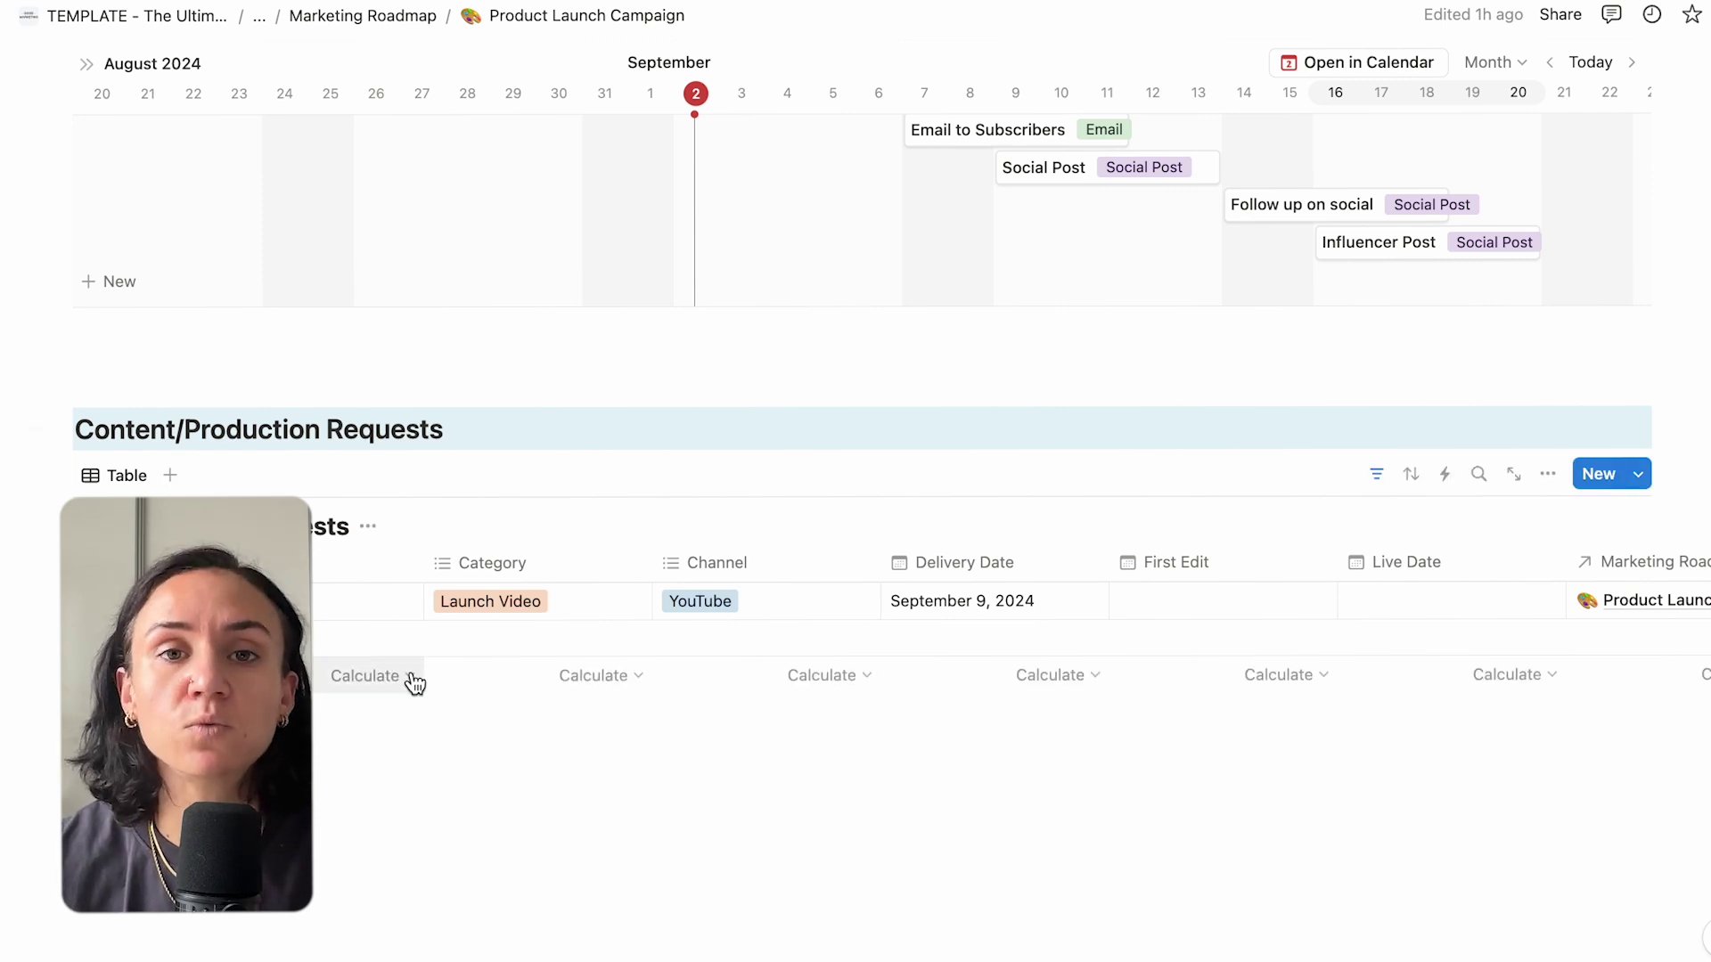
scroll(411, 681, "down", 1)
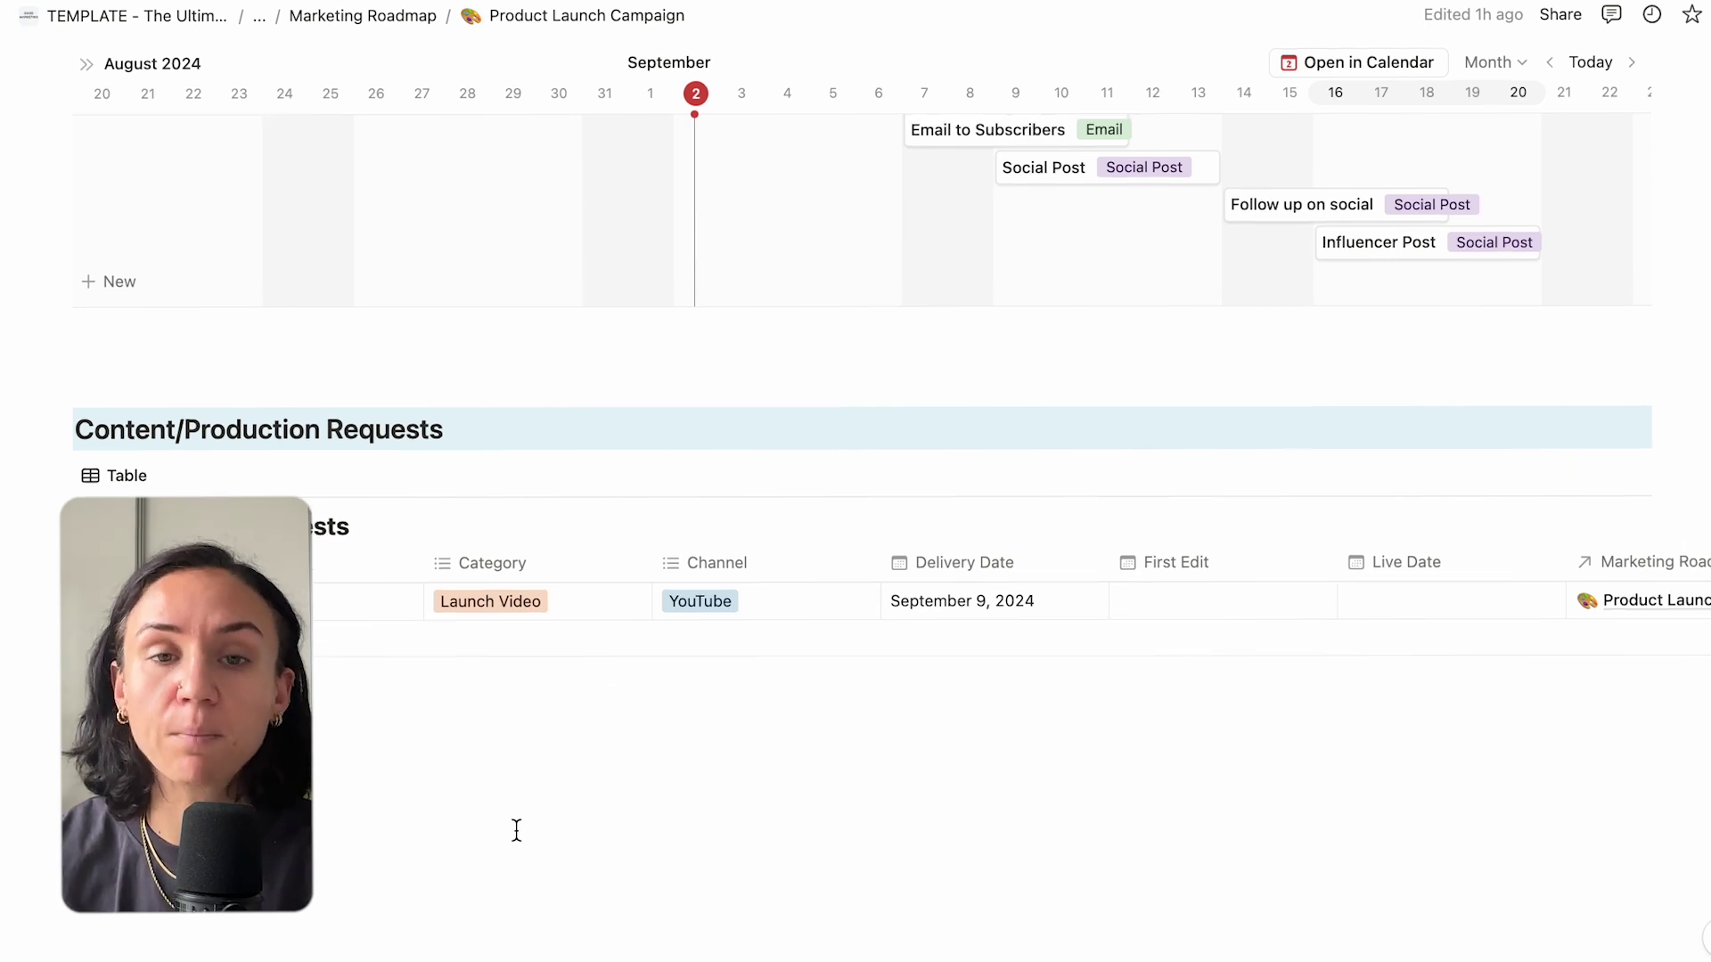
scroll(516, 830, "up", 3)
scroll(574, 375, "down", 1)
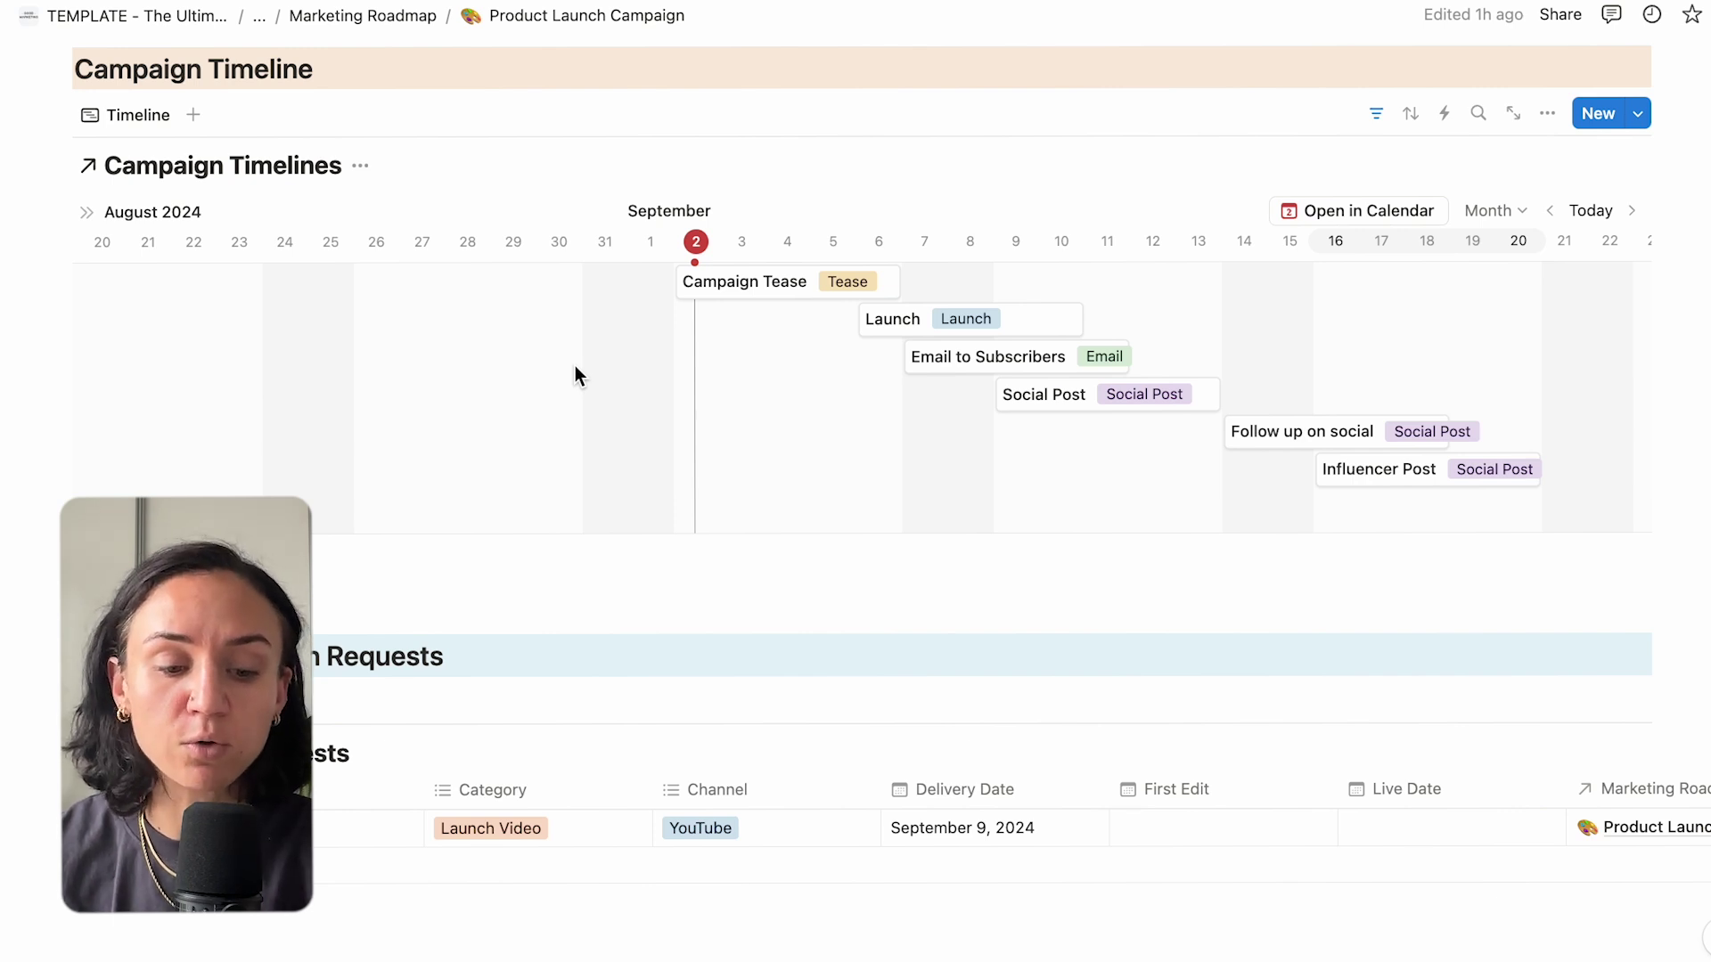
left_click(314, 863)
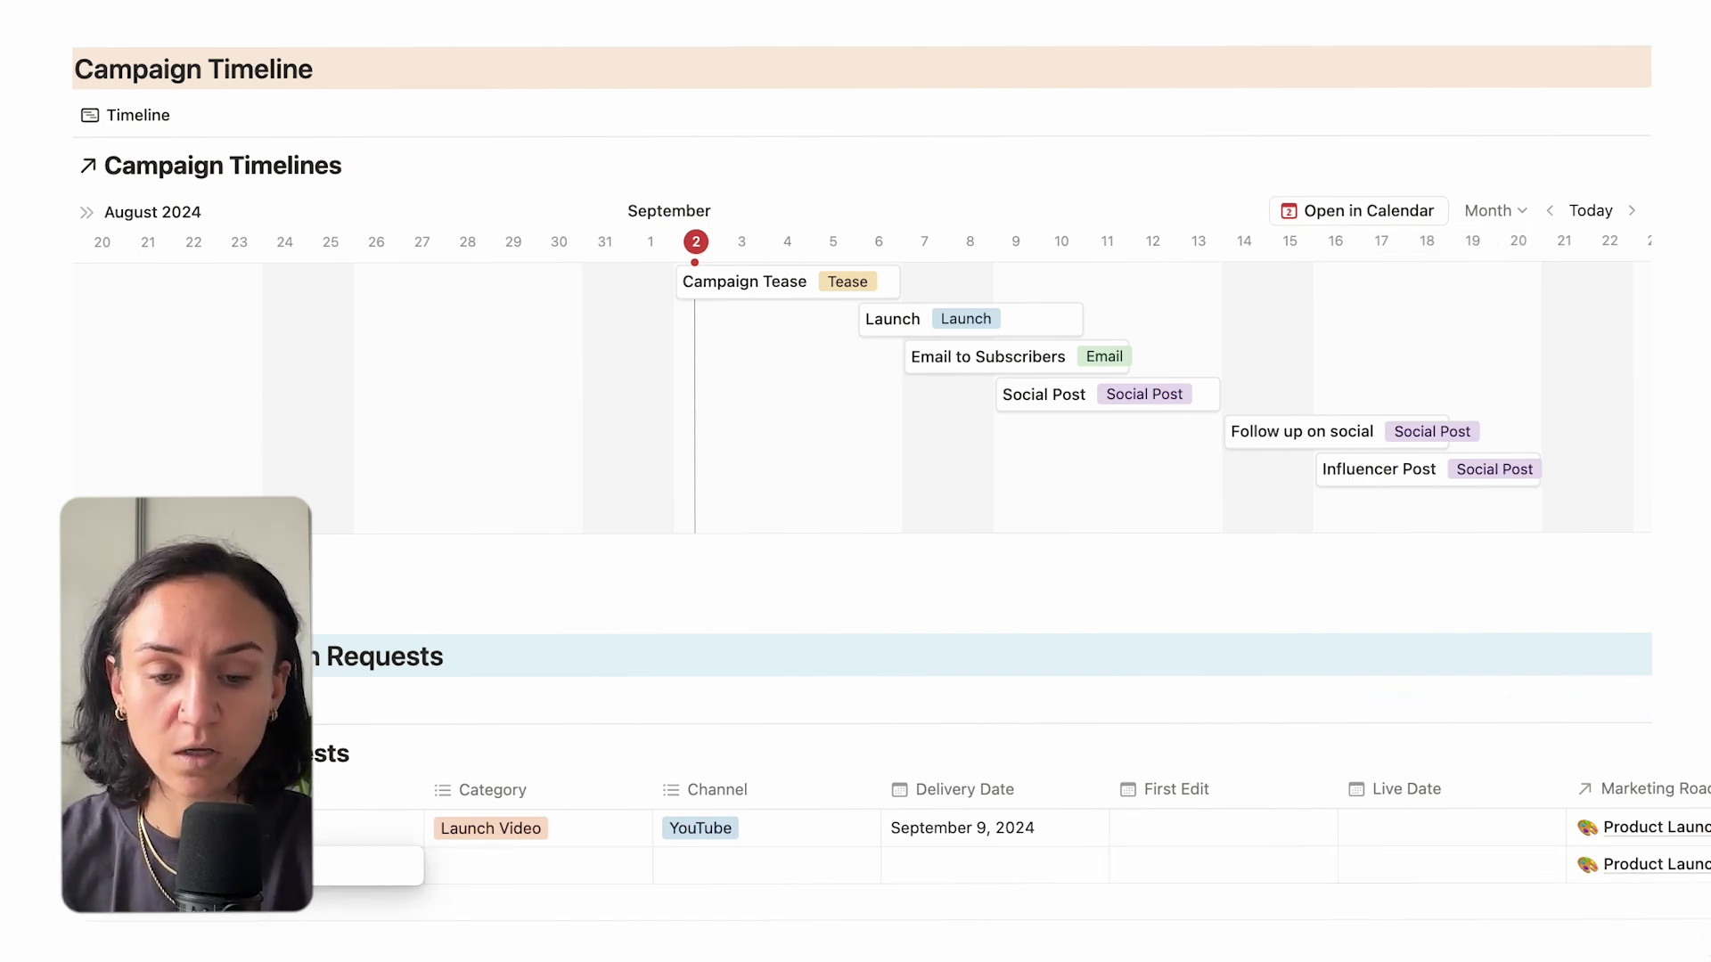
Tag the new request with the Photoshoot and Images categories.
left_click(494, 863)
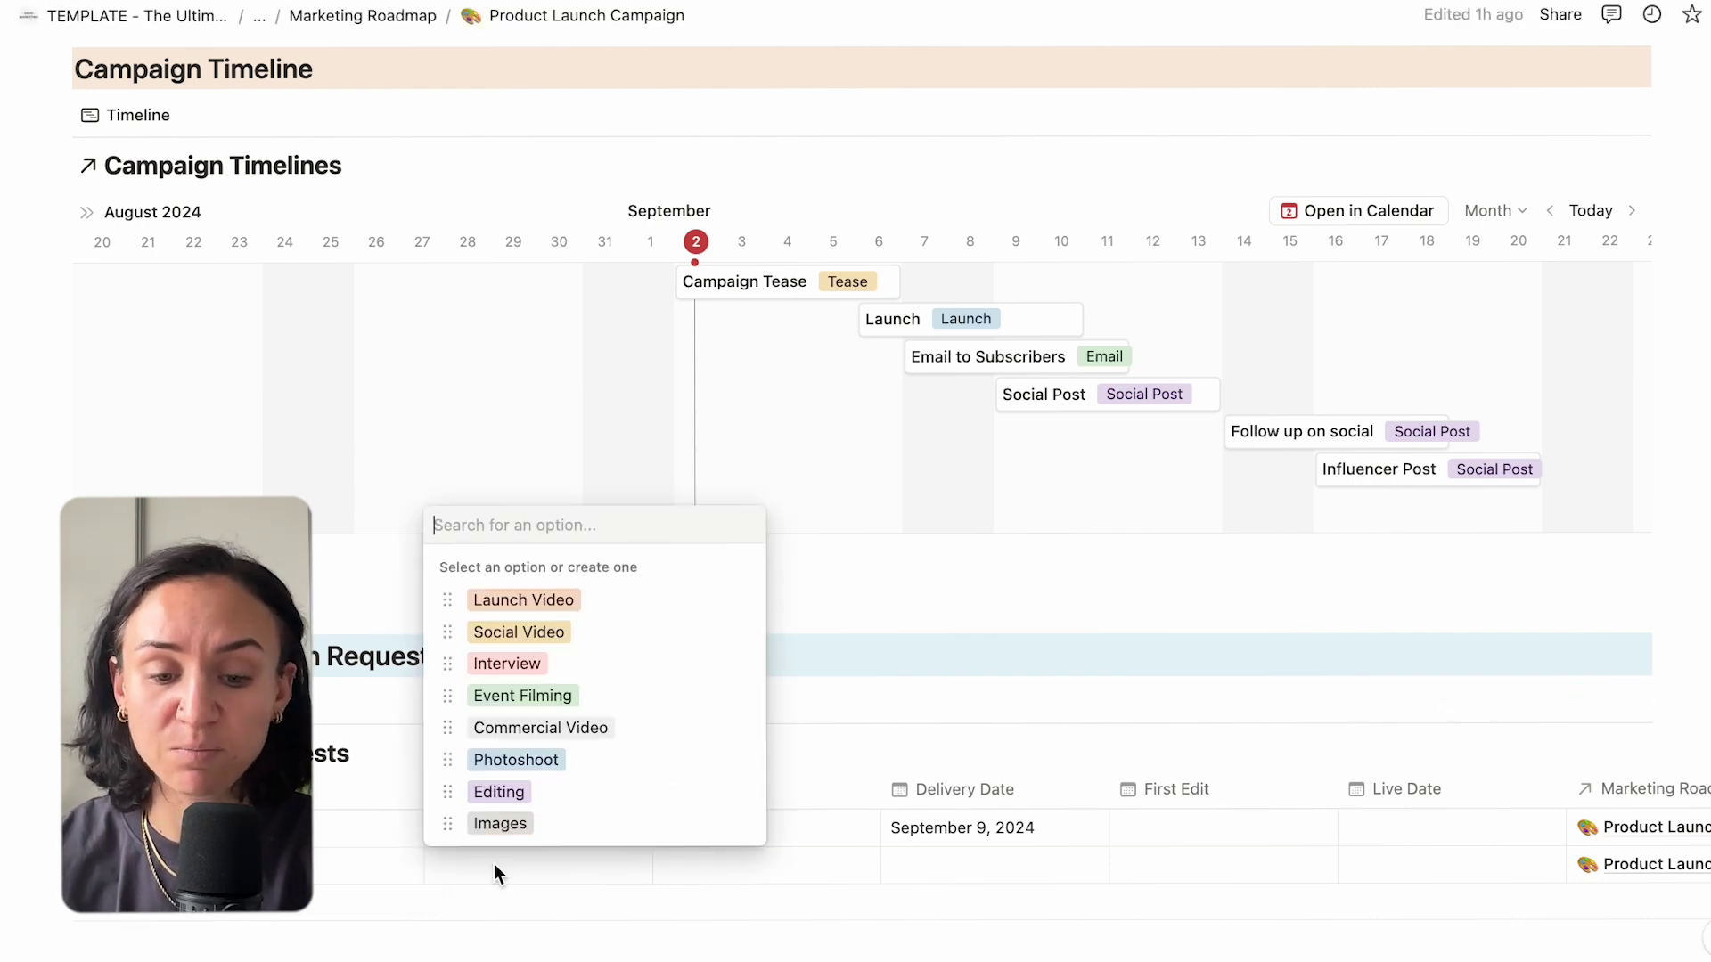
left_click(528, 760)
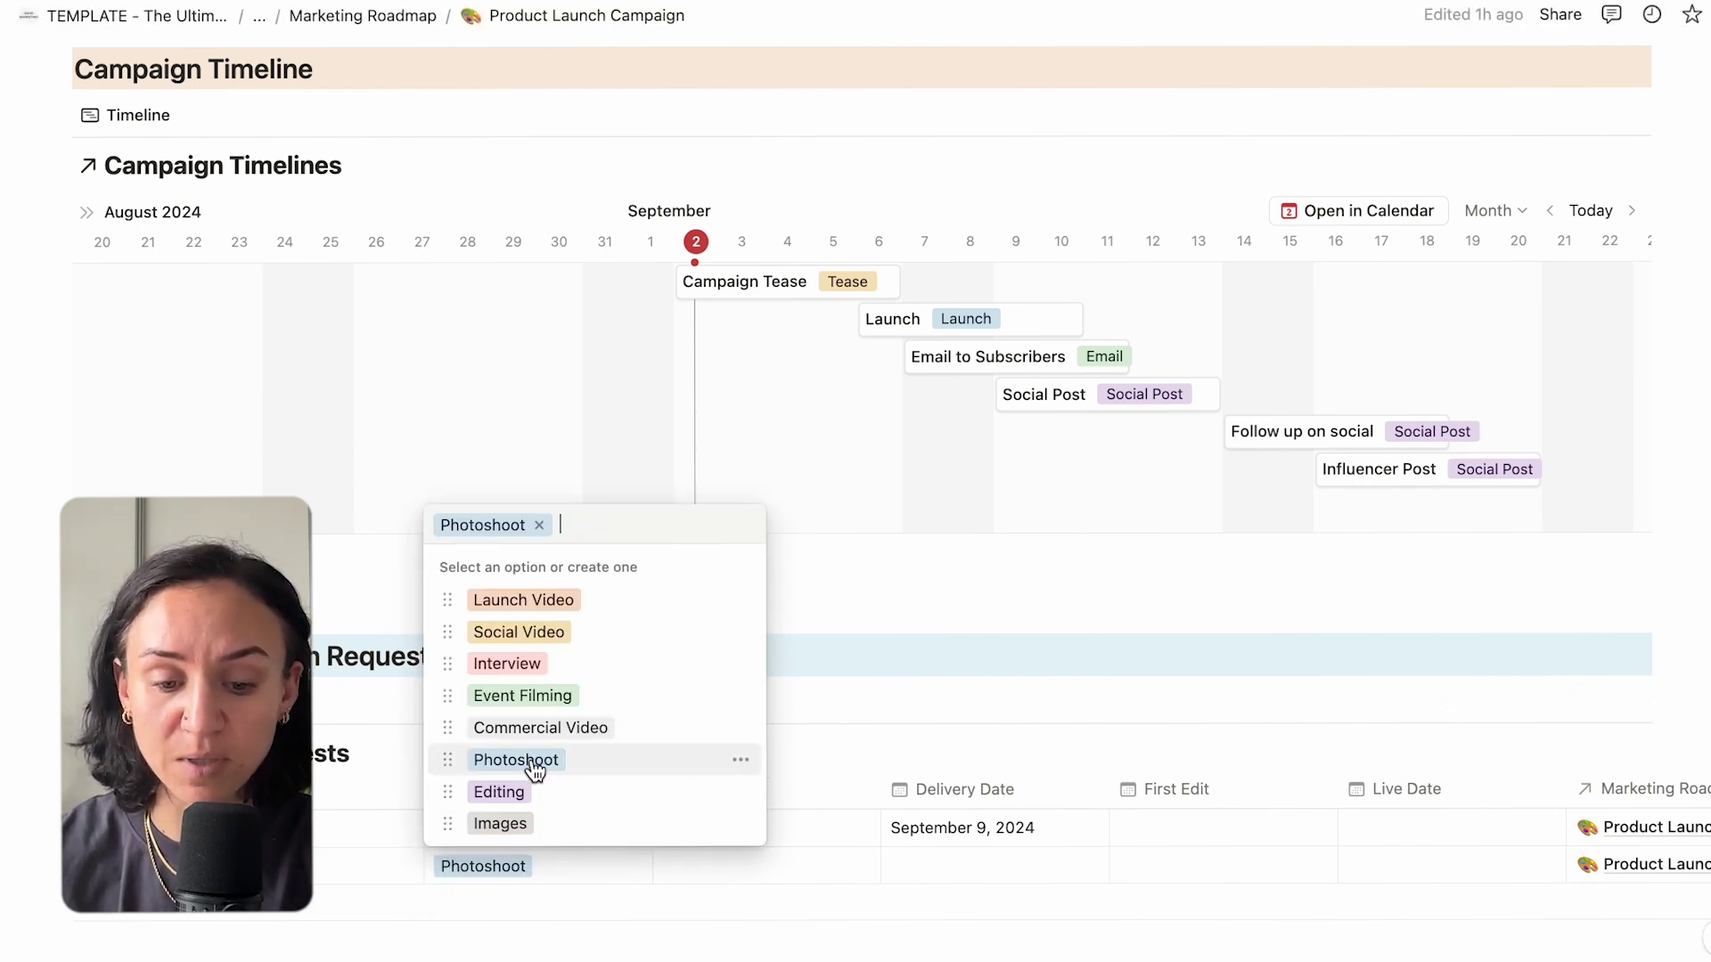
left_click(500, 824)
key("Escape")
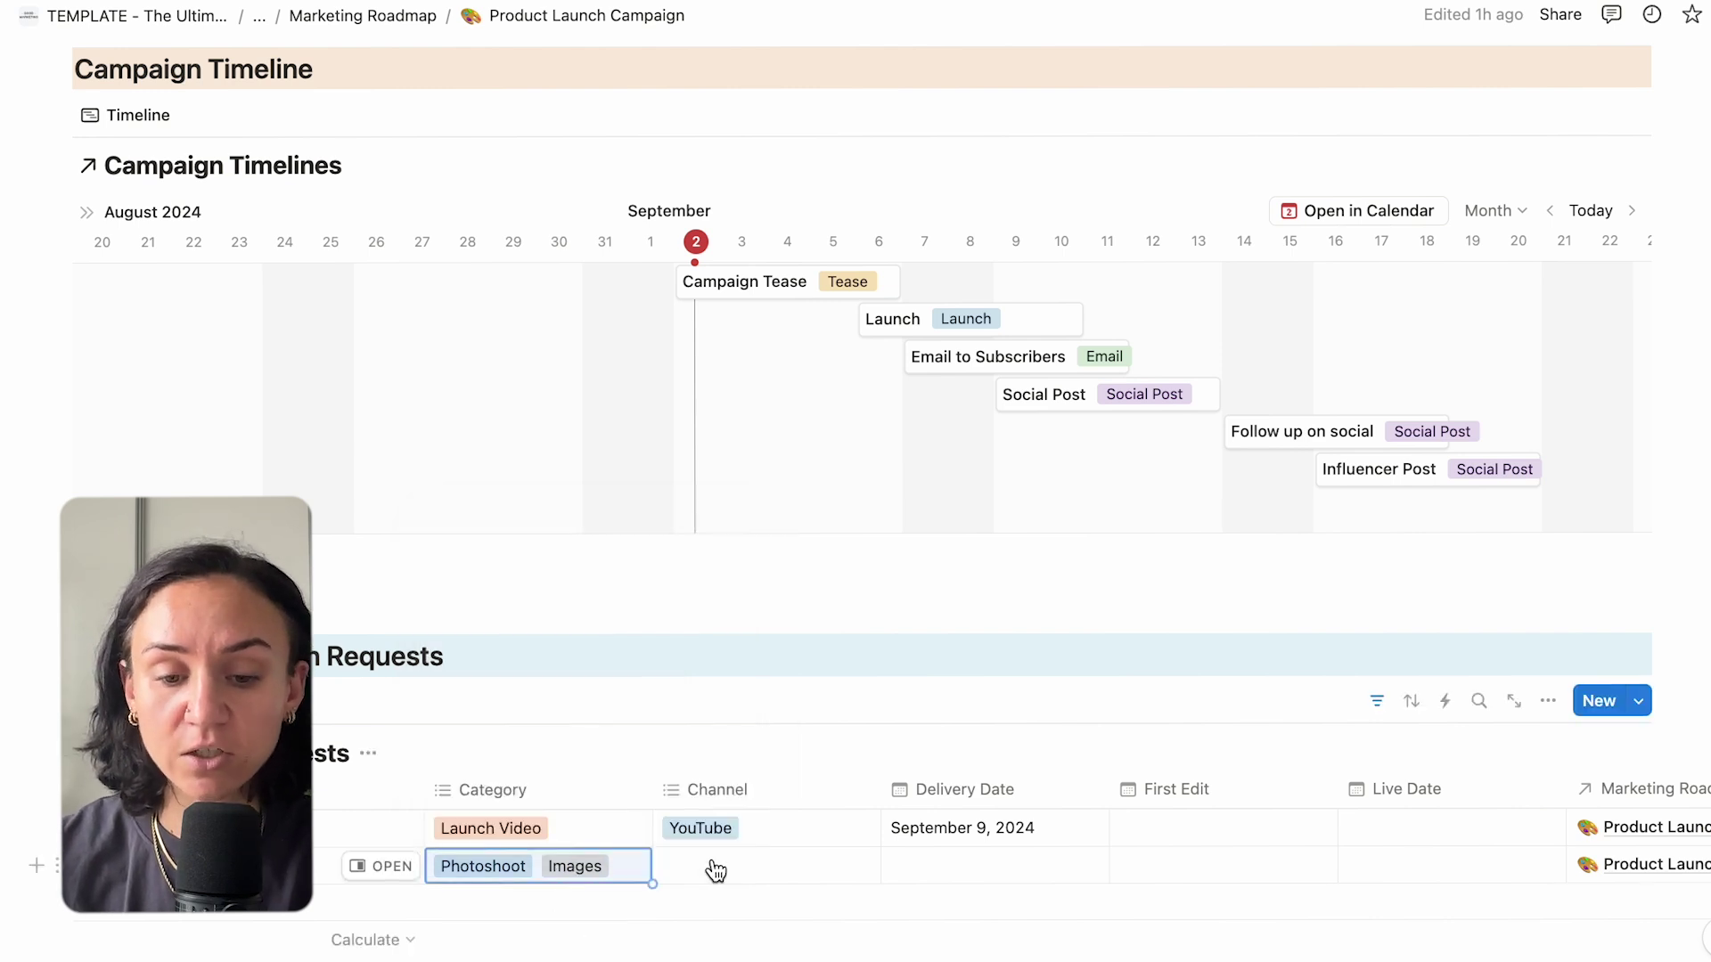
Create a new Email channel option and assign it to the request.
left_click(718, 875)
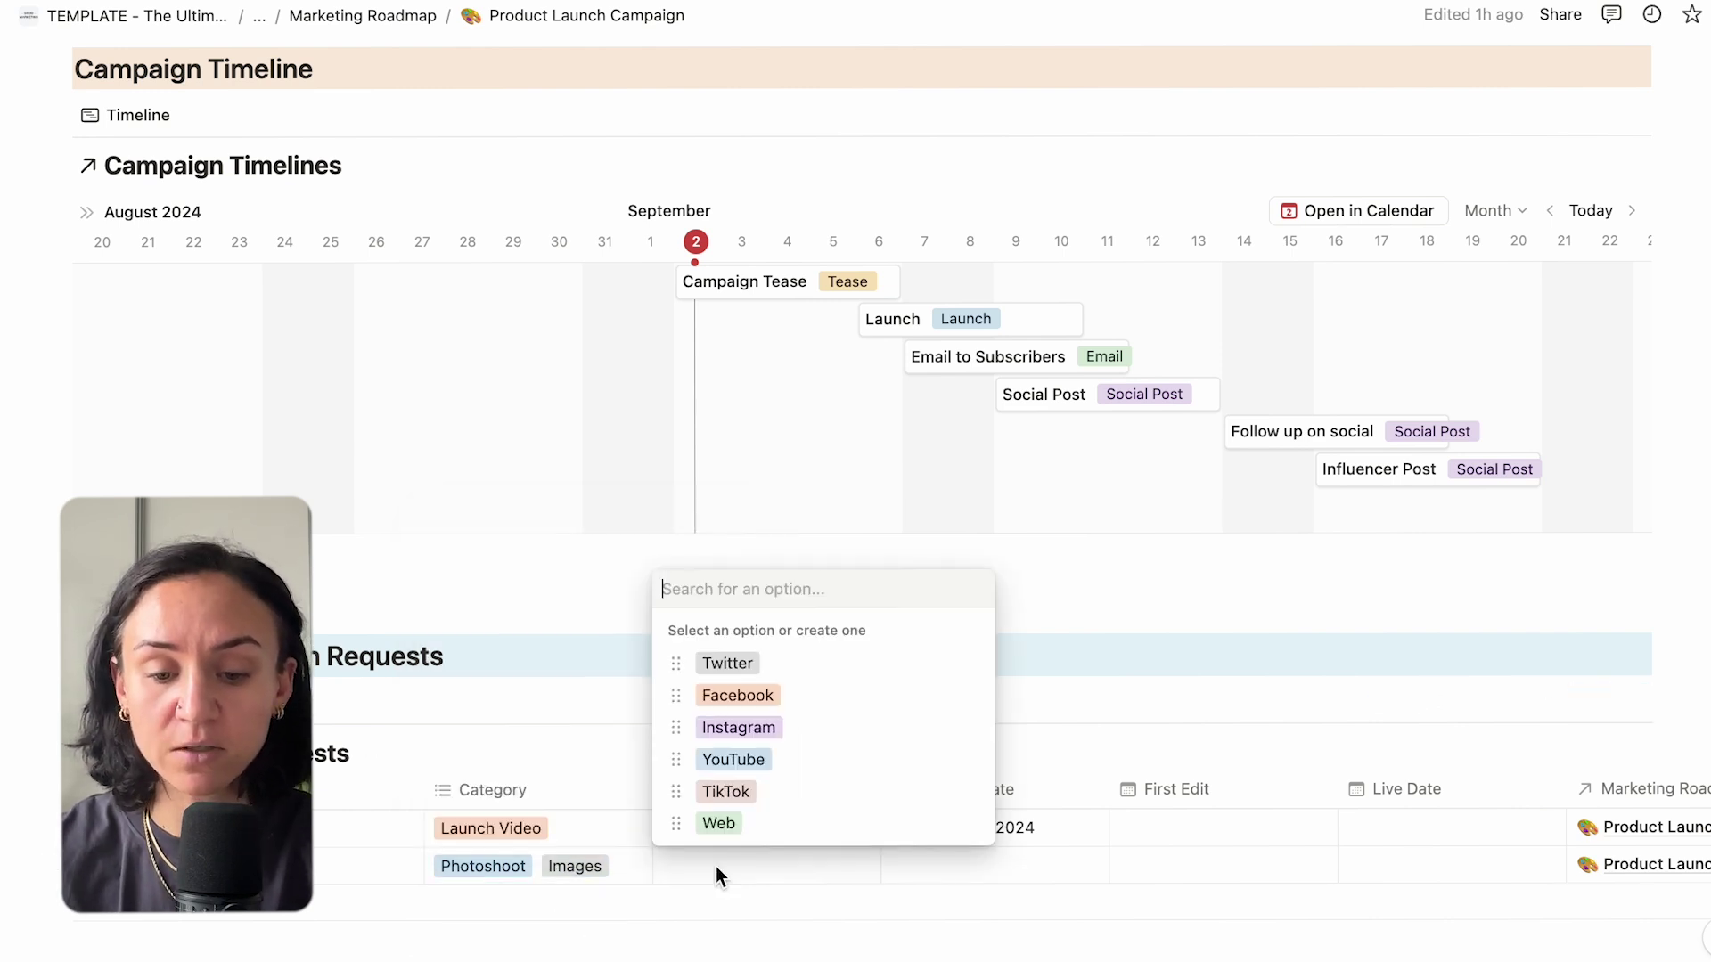
type("Email")
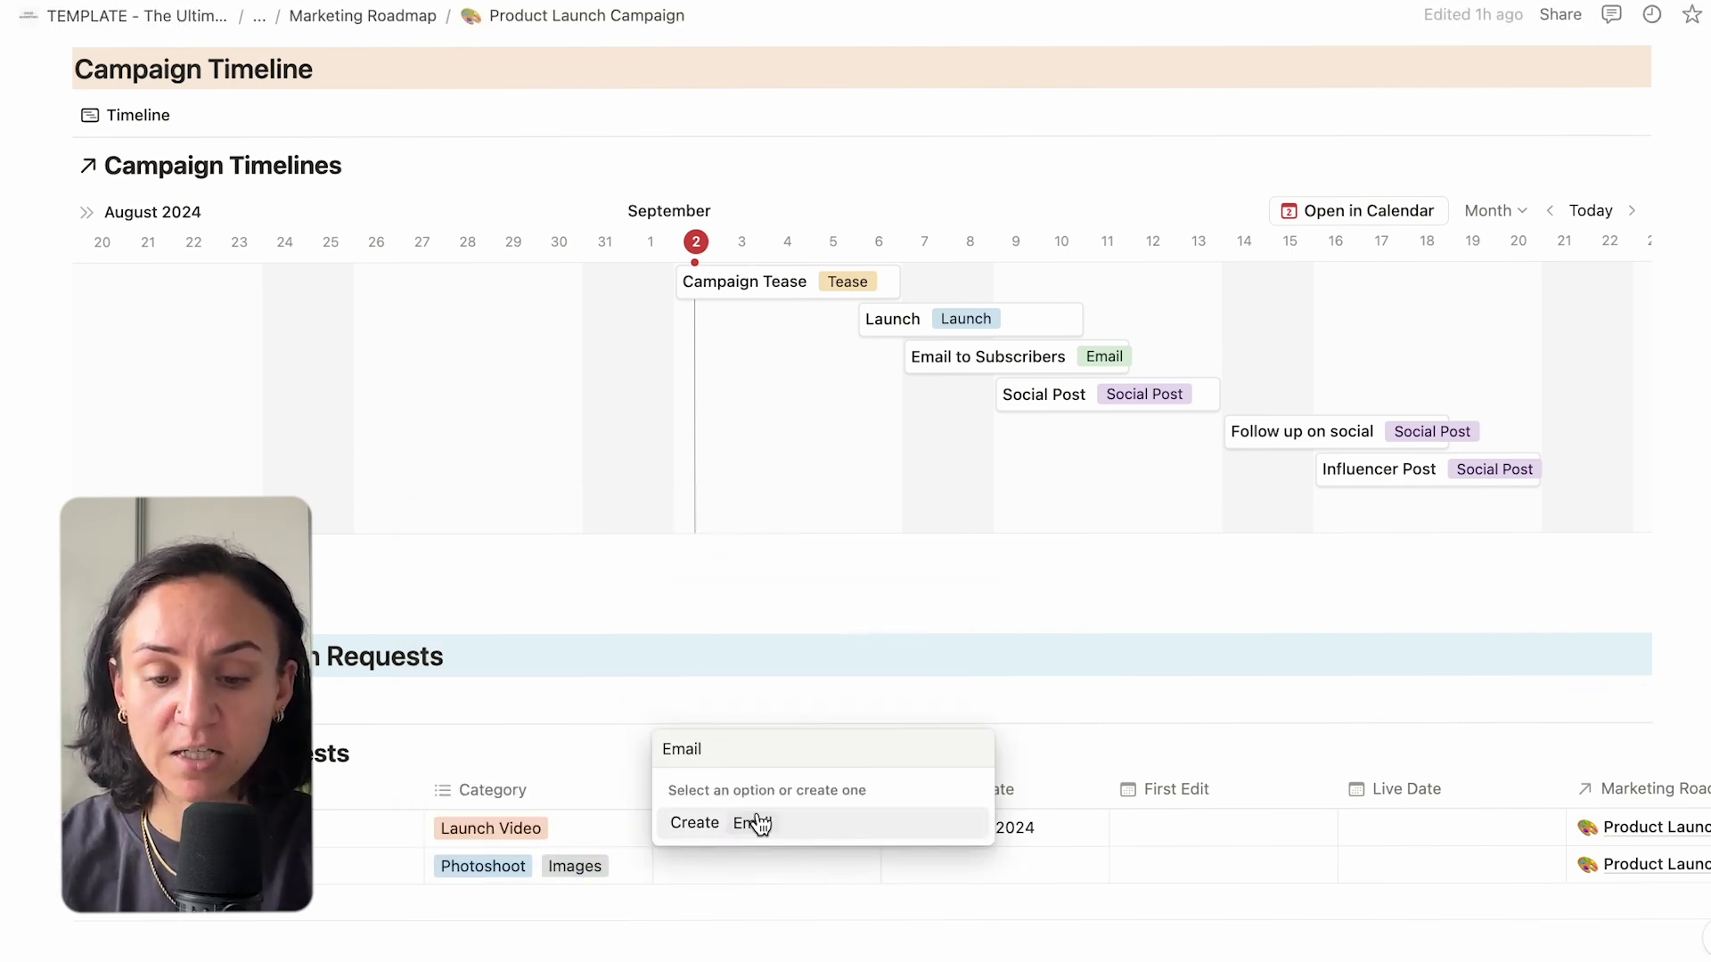
left_click(757, 824)
key("Escape")
Set the request's delivery date to September 5, 2024.
scroll(942, 955, "down", 1)
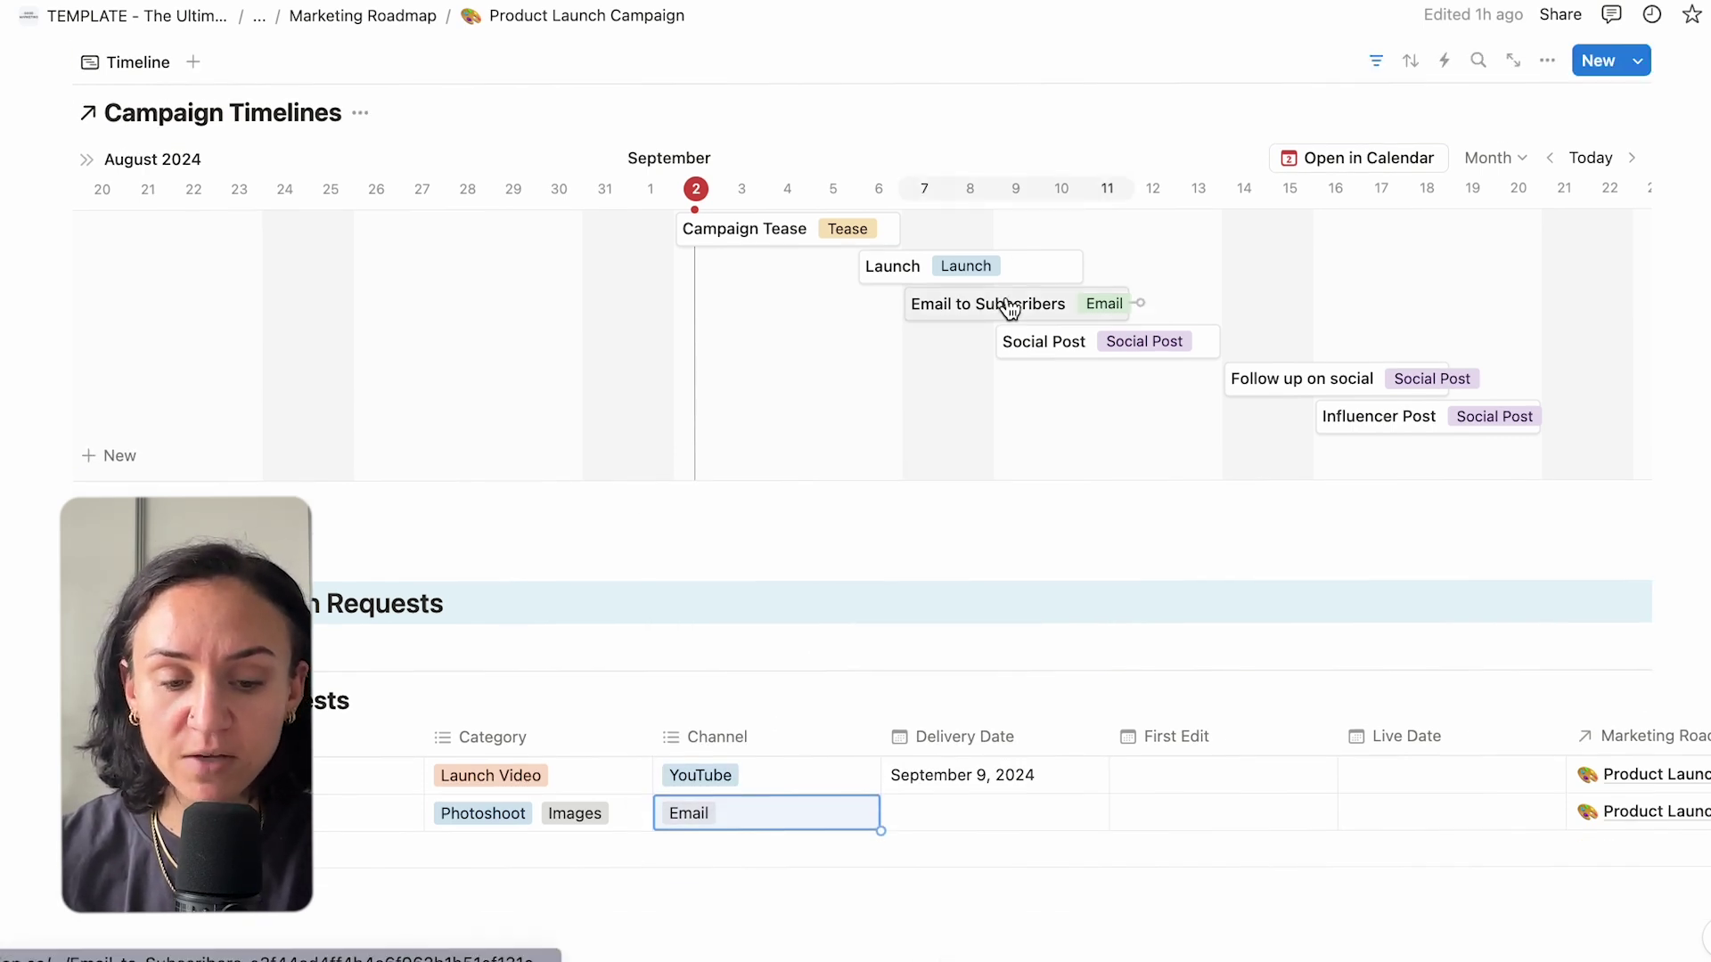
left_click(943, 821)
left_click(1070, 353)
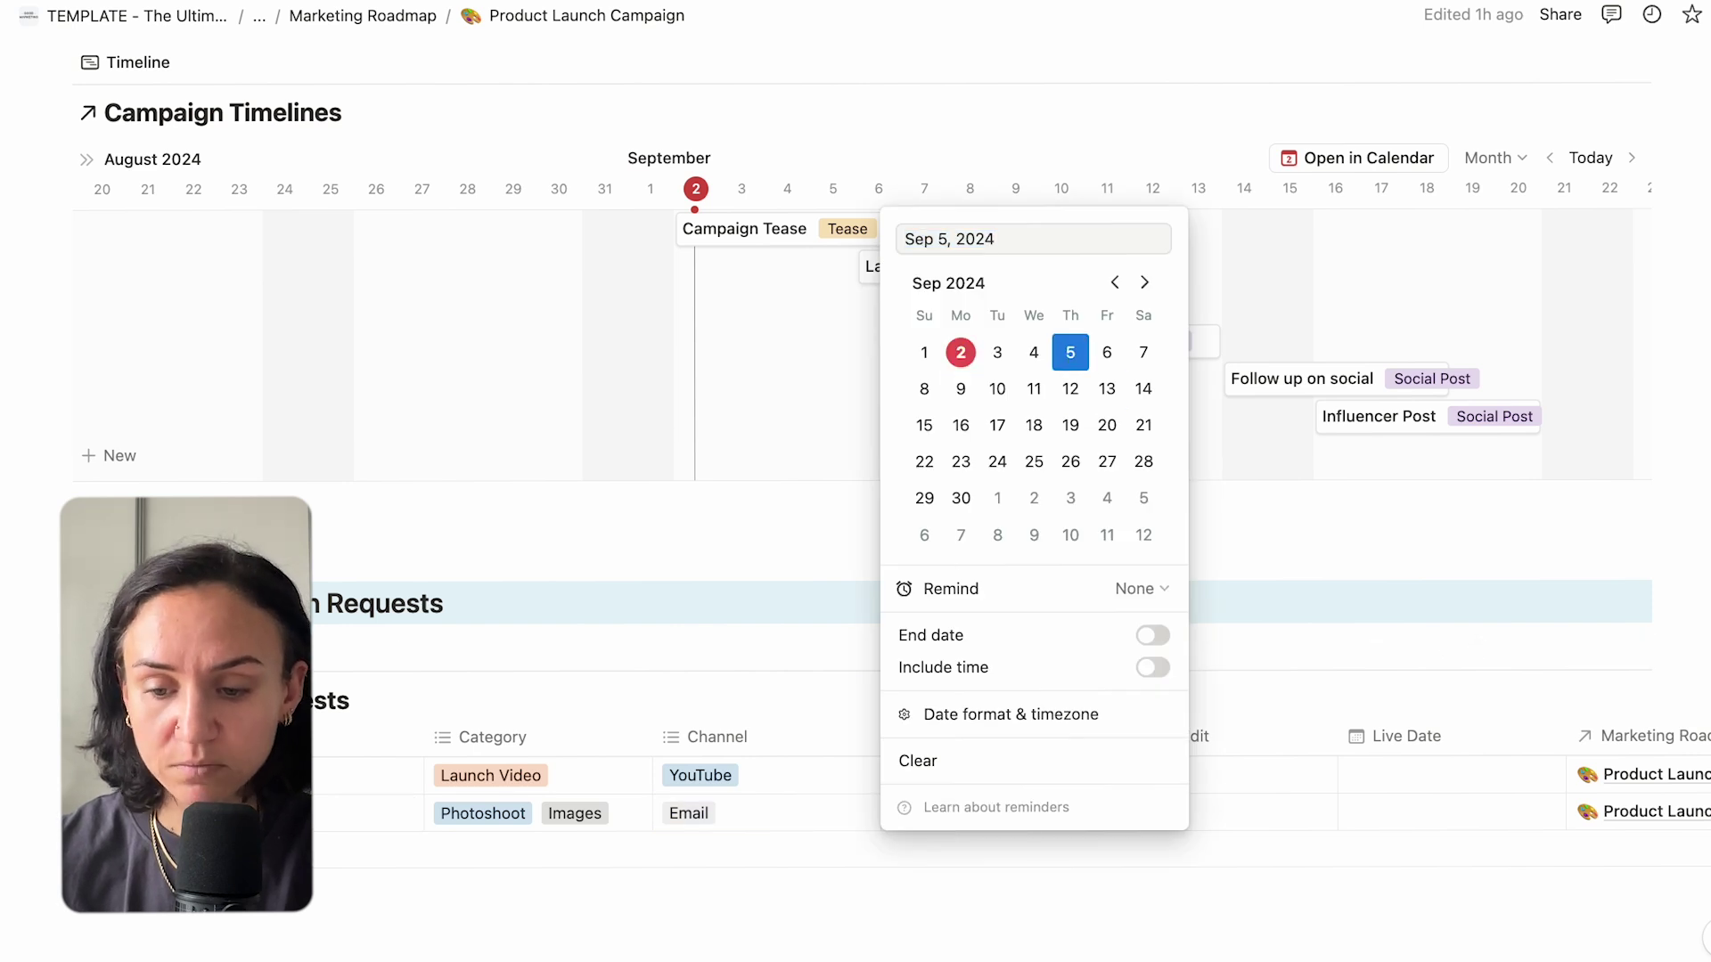
key("Escape")
scroll(1148, 559, "up", 10)
scroll(1147, 559, "down", 10)
scroll(1147, 558, "up", 10)
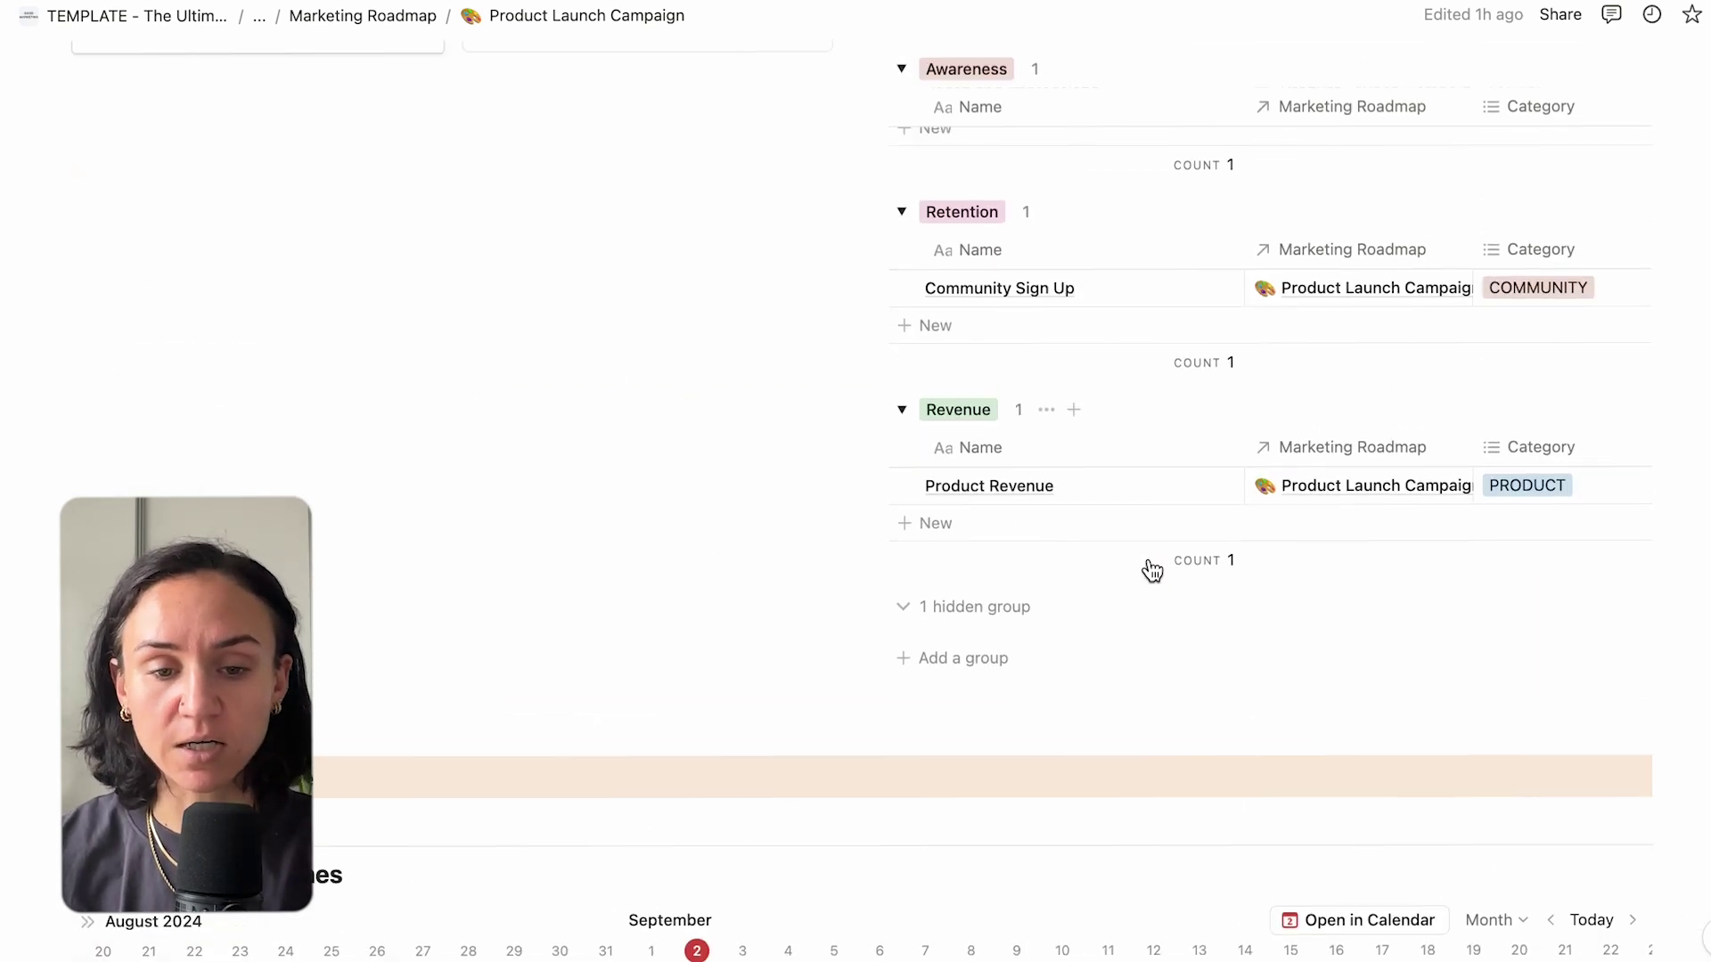
scroll(1152, 570, "up", 15)
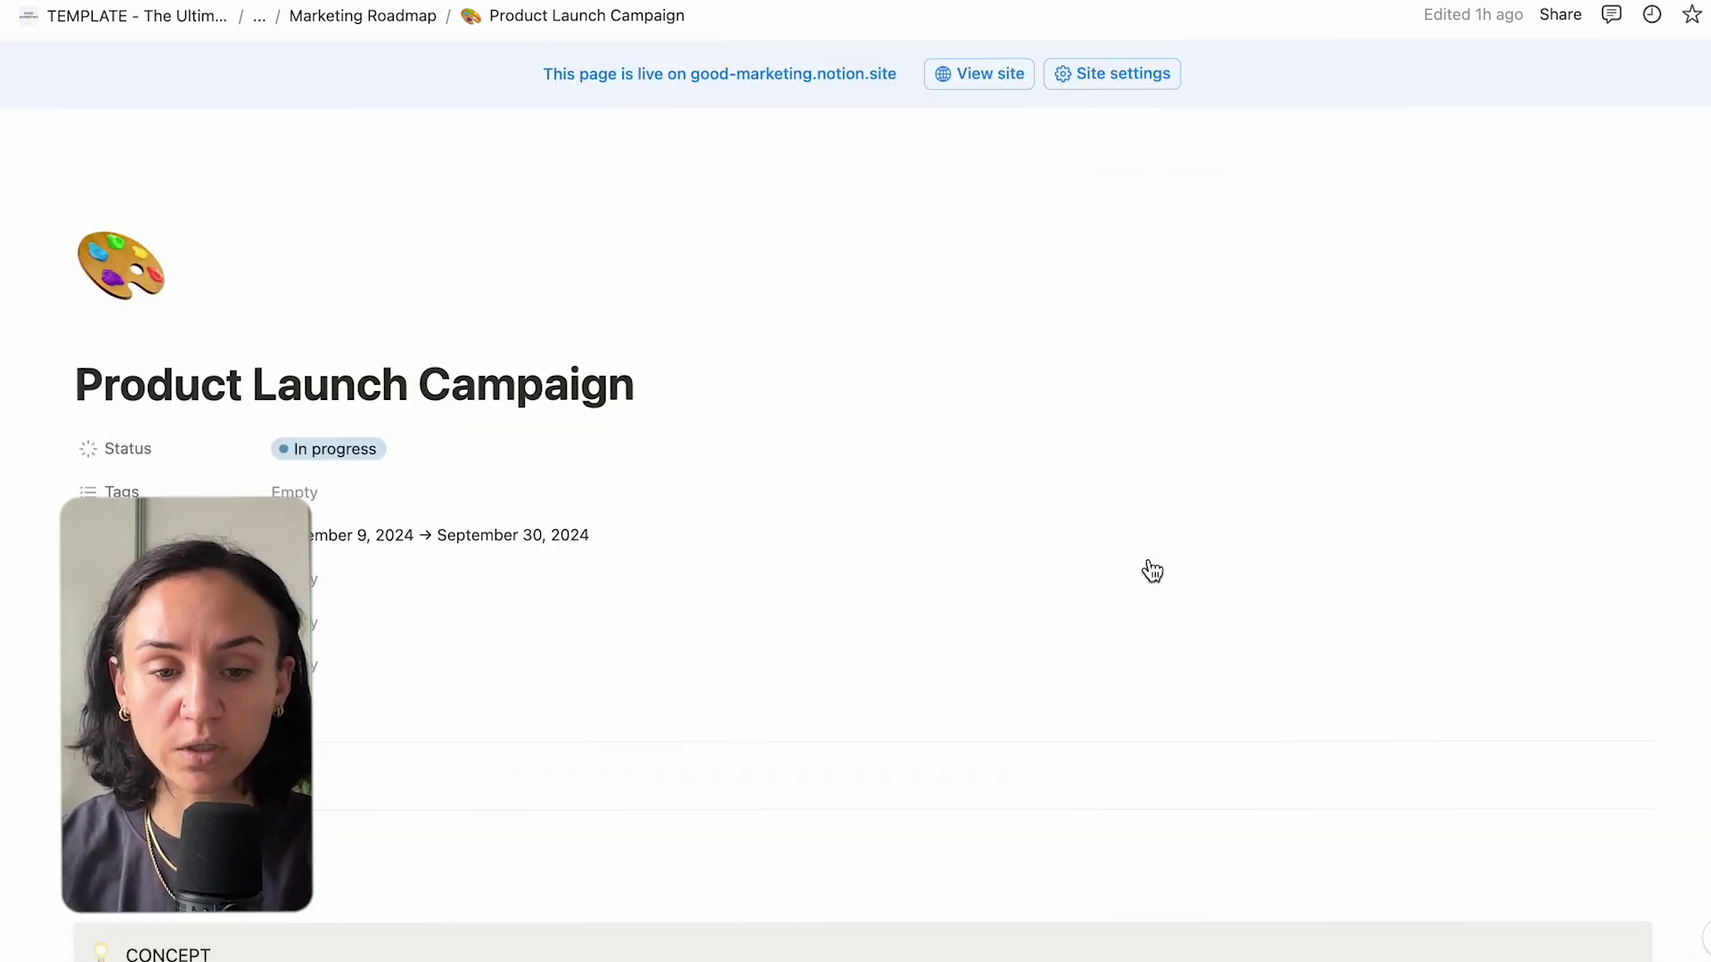
scroll(1150, 564, "down", 3)
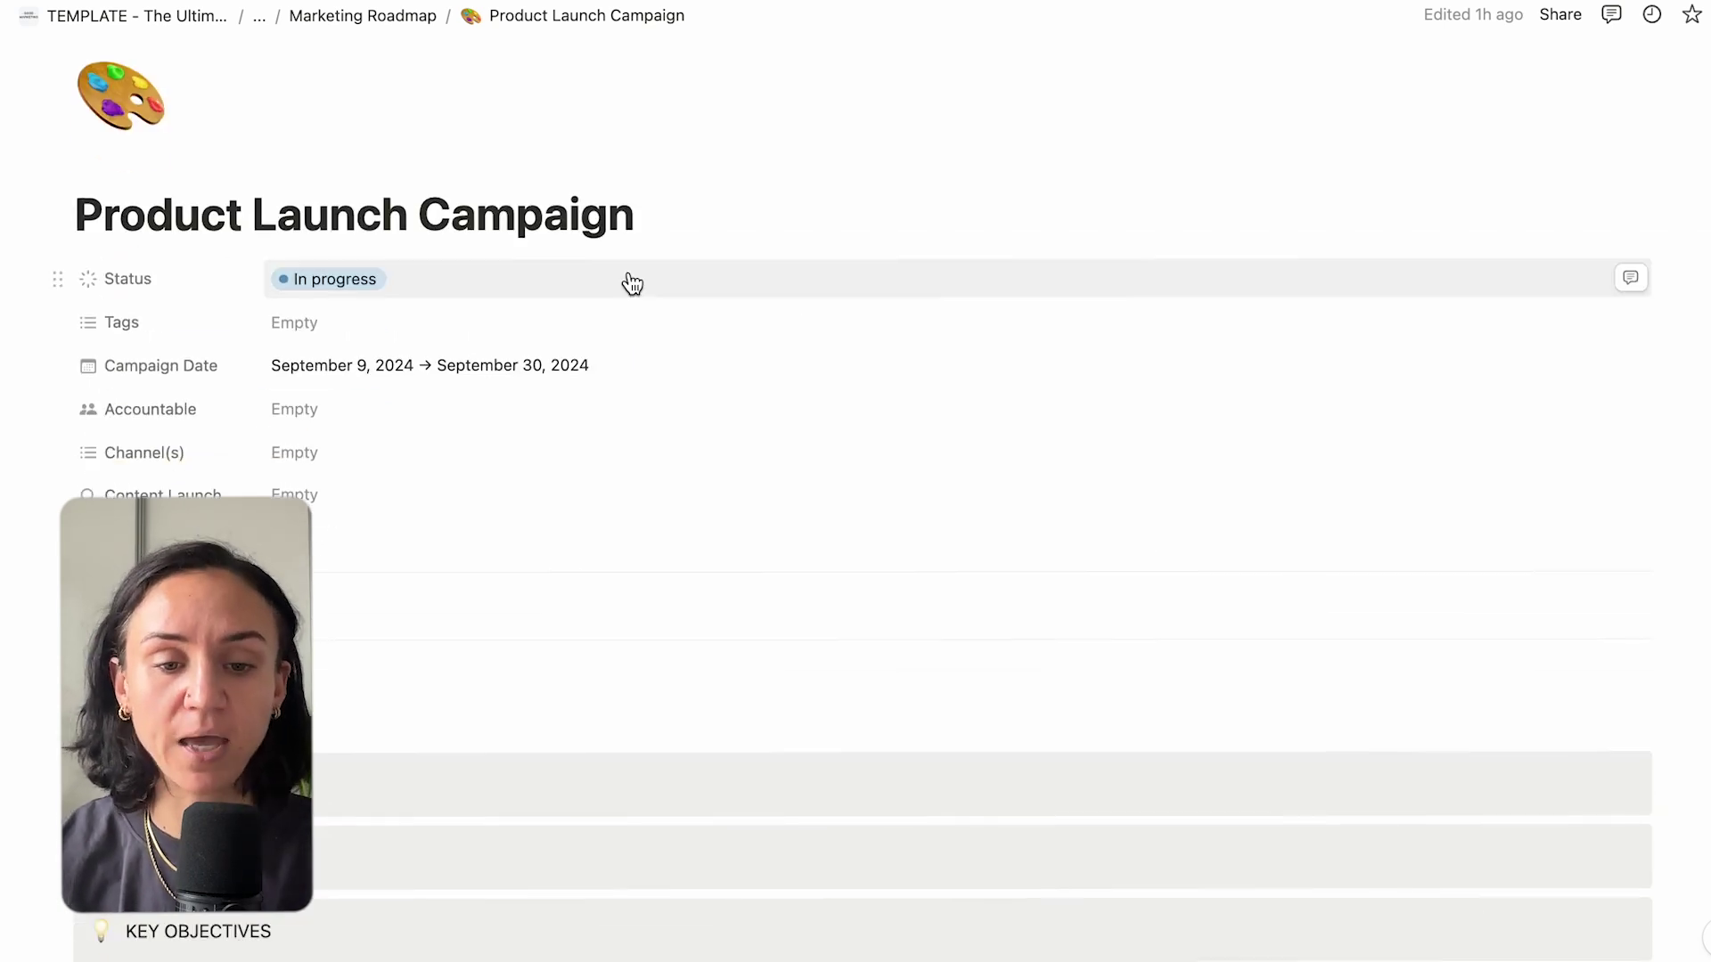
scroll(630, 573, "down", 2)
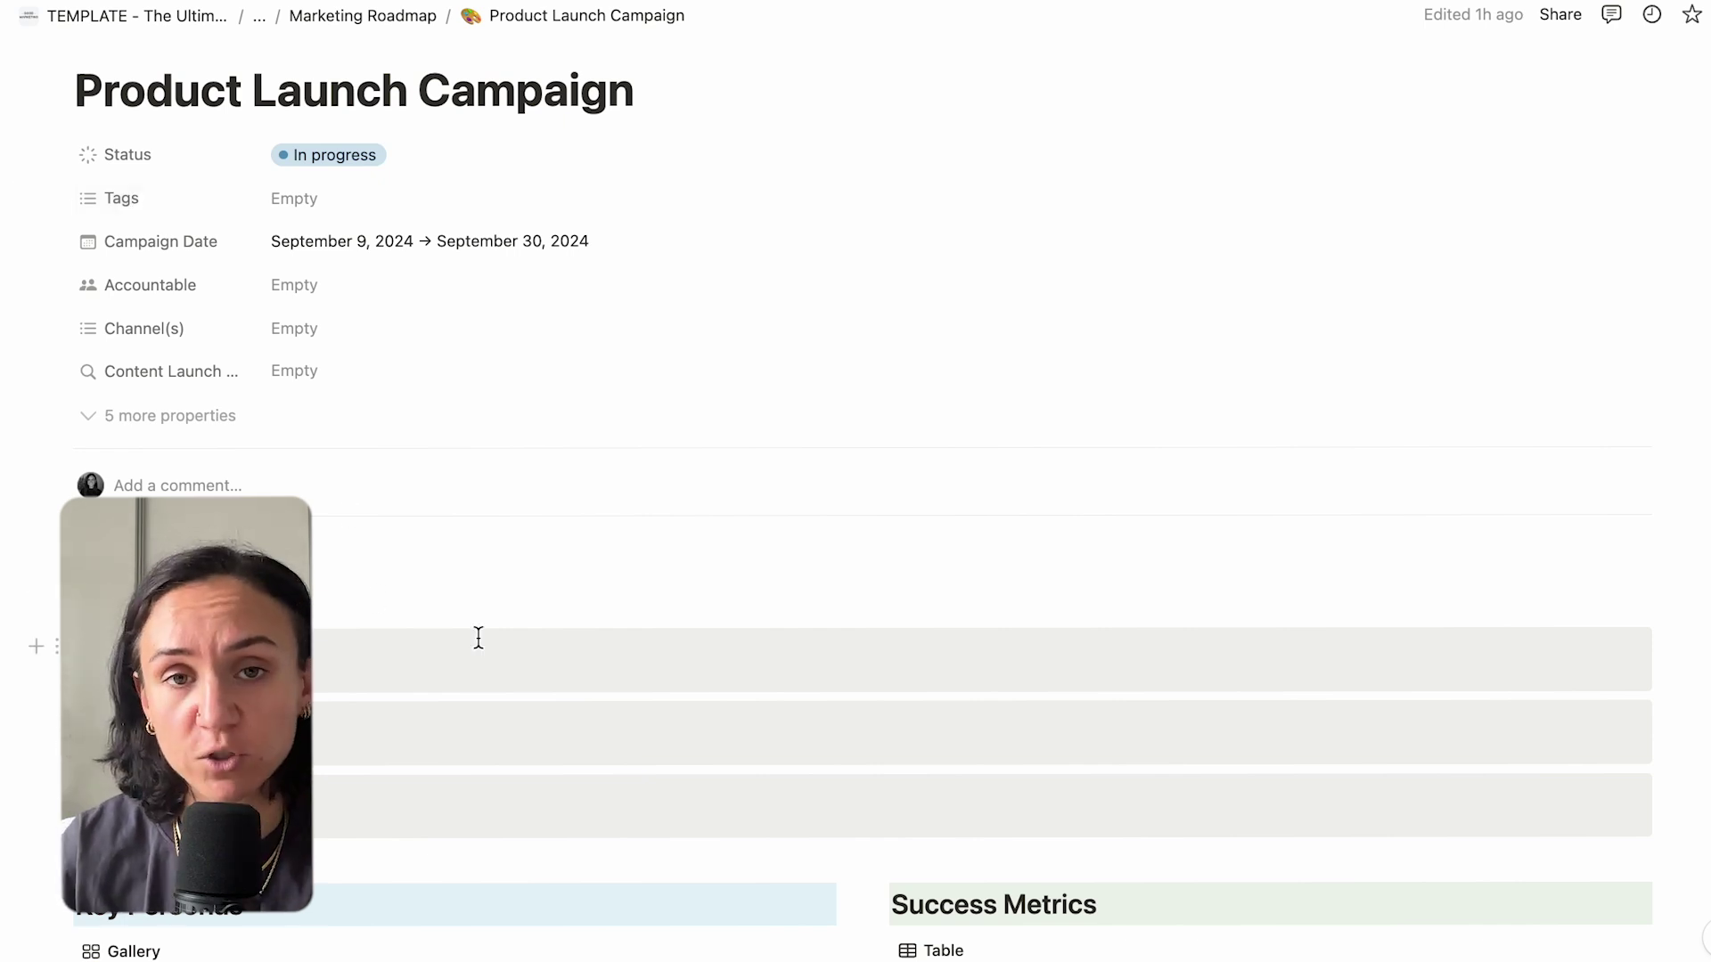
left_click(383, 330)
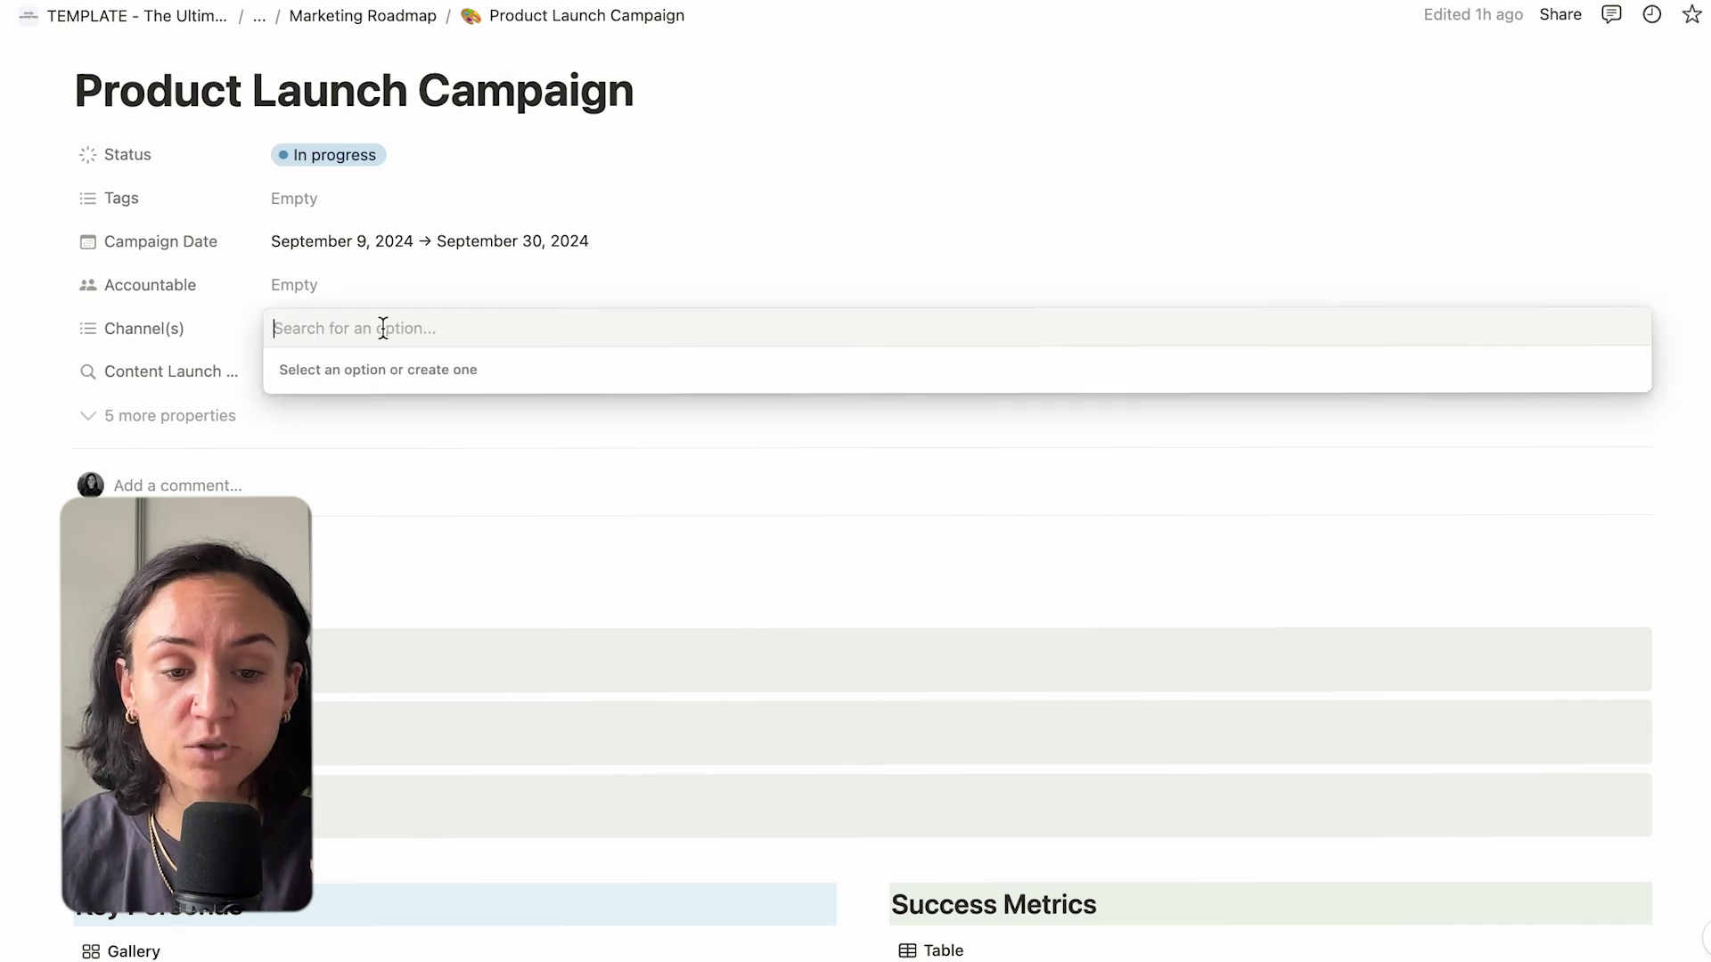
left_click(363, 562)
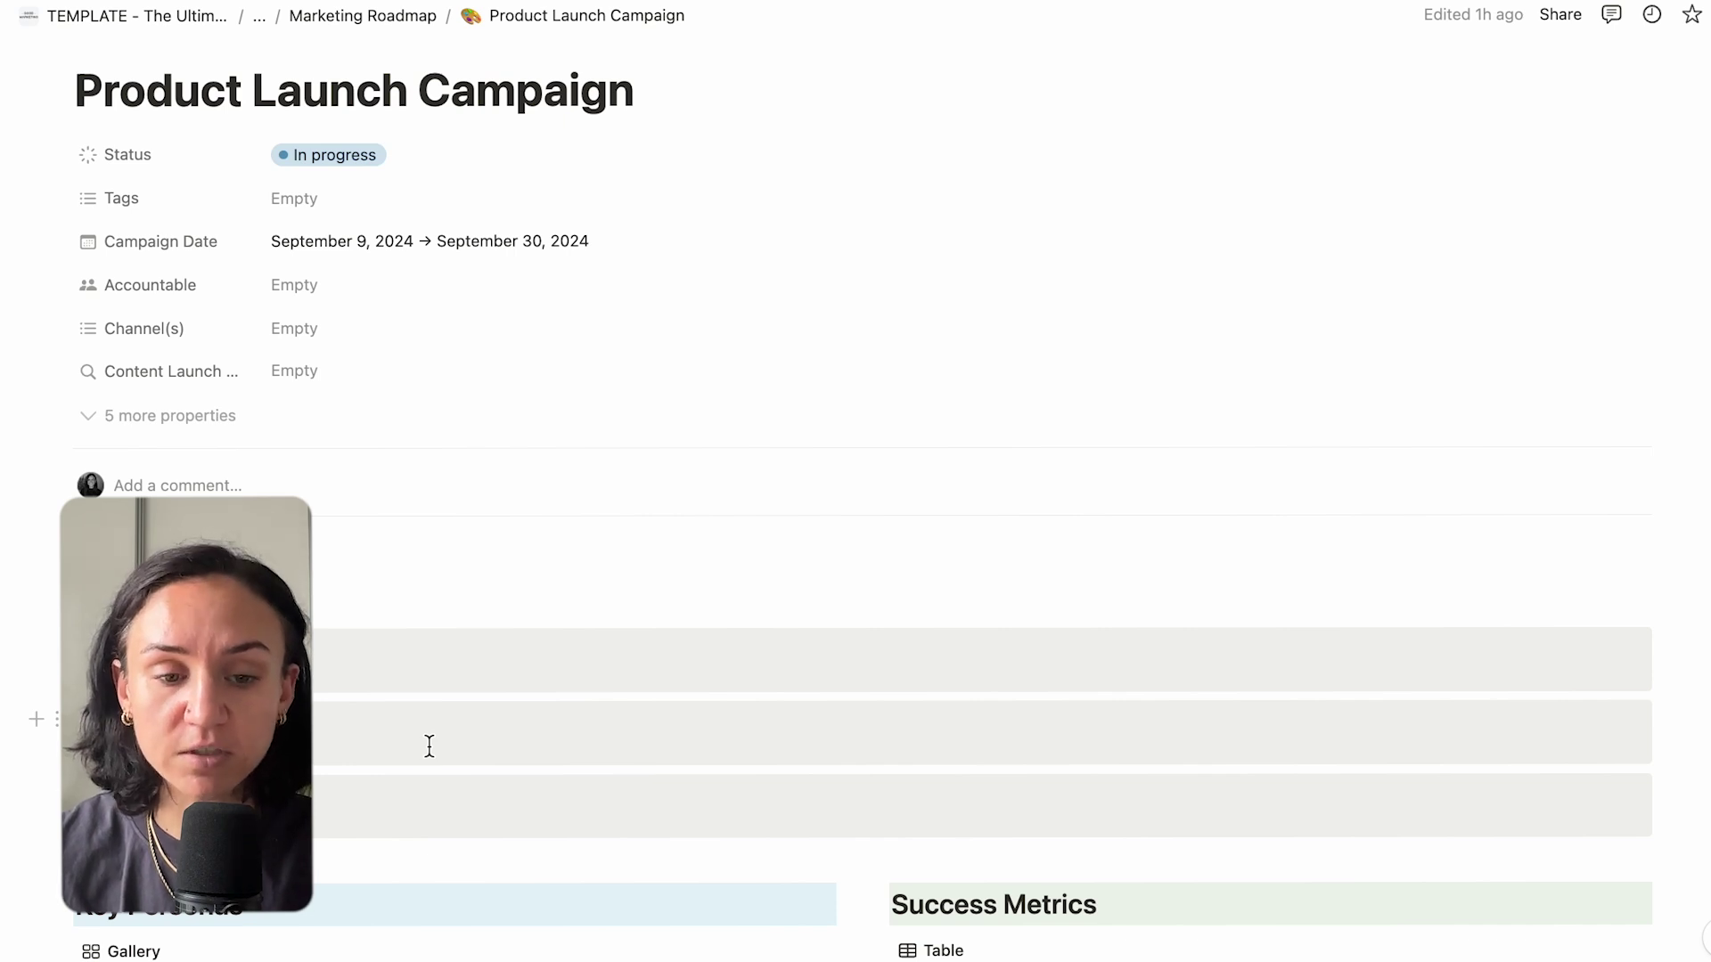
scroll(429, 746, "down", 15)
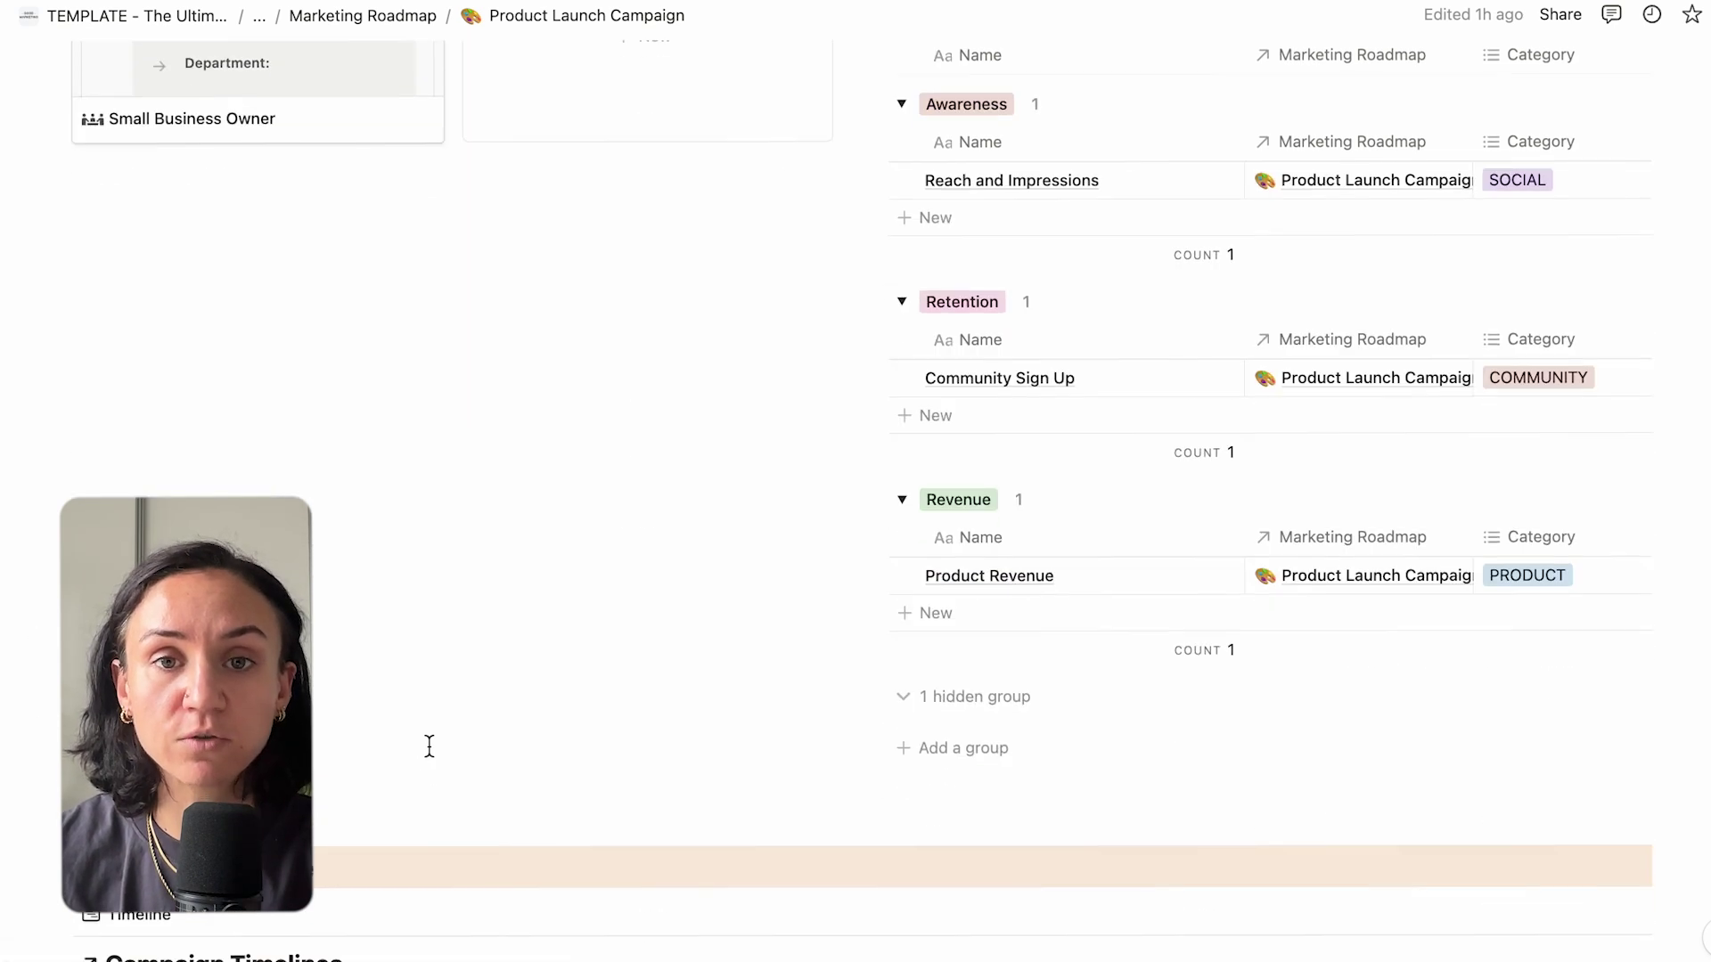
Scroll down the Ultimate Marketing Toolkit page to the Project Management board.
scroll(429, 746, "down", 10)
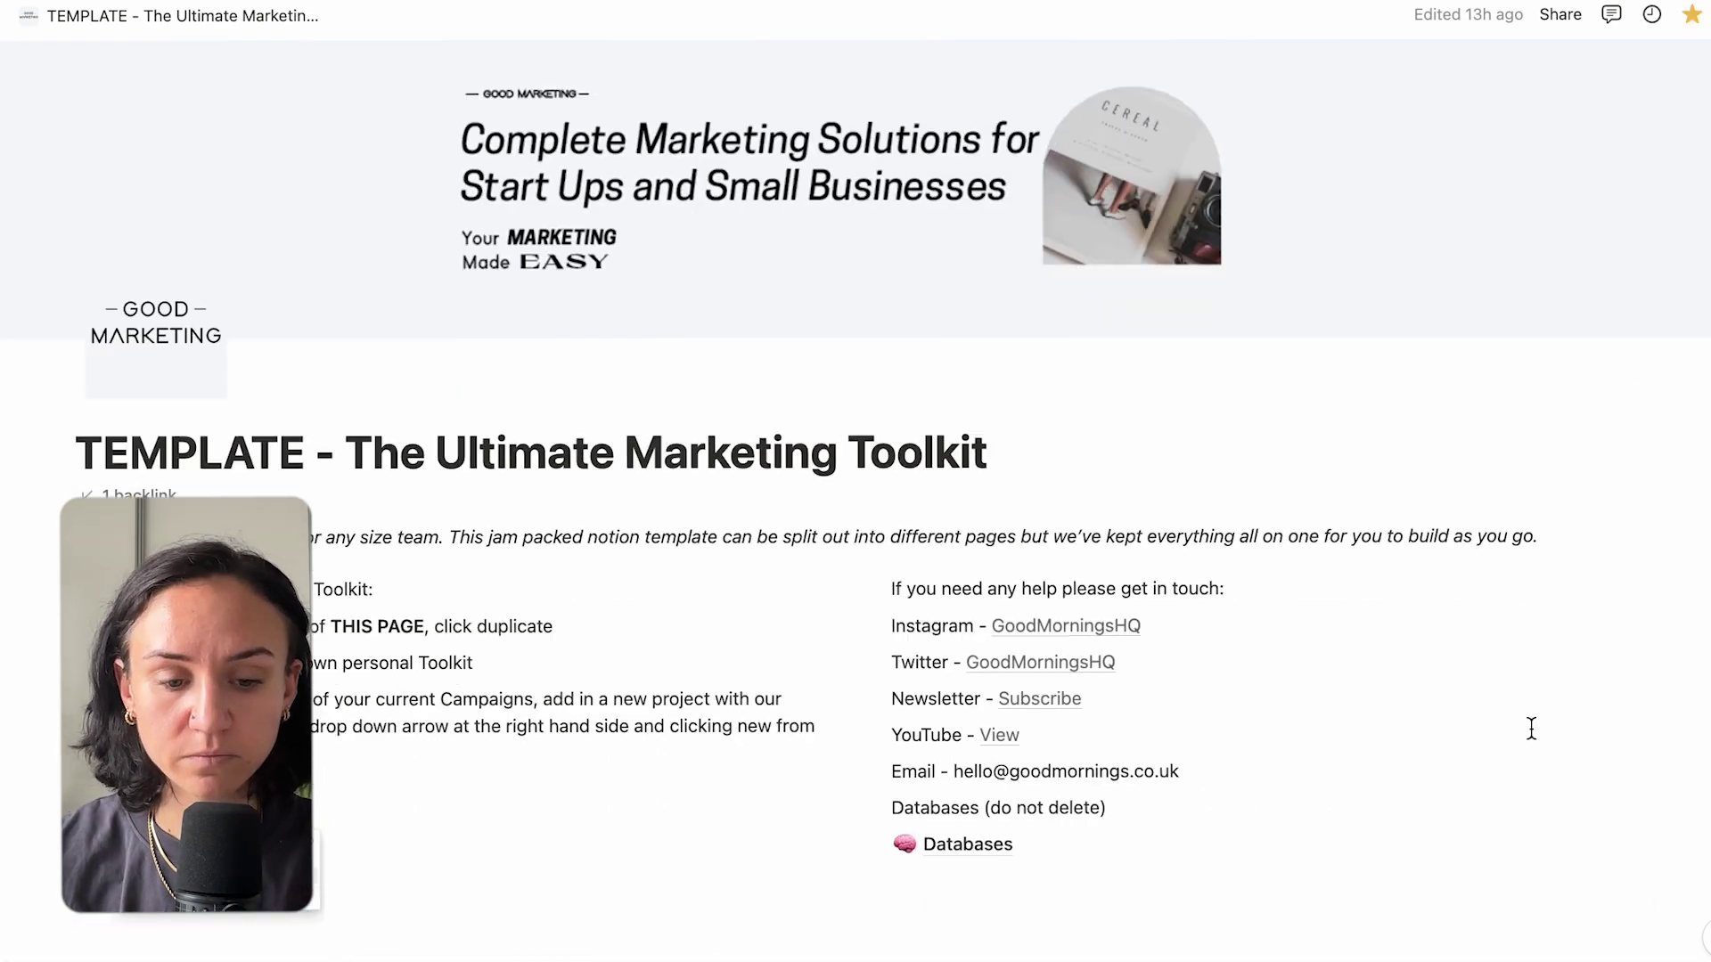
scroll(1531, 729, "down", 10)
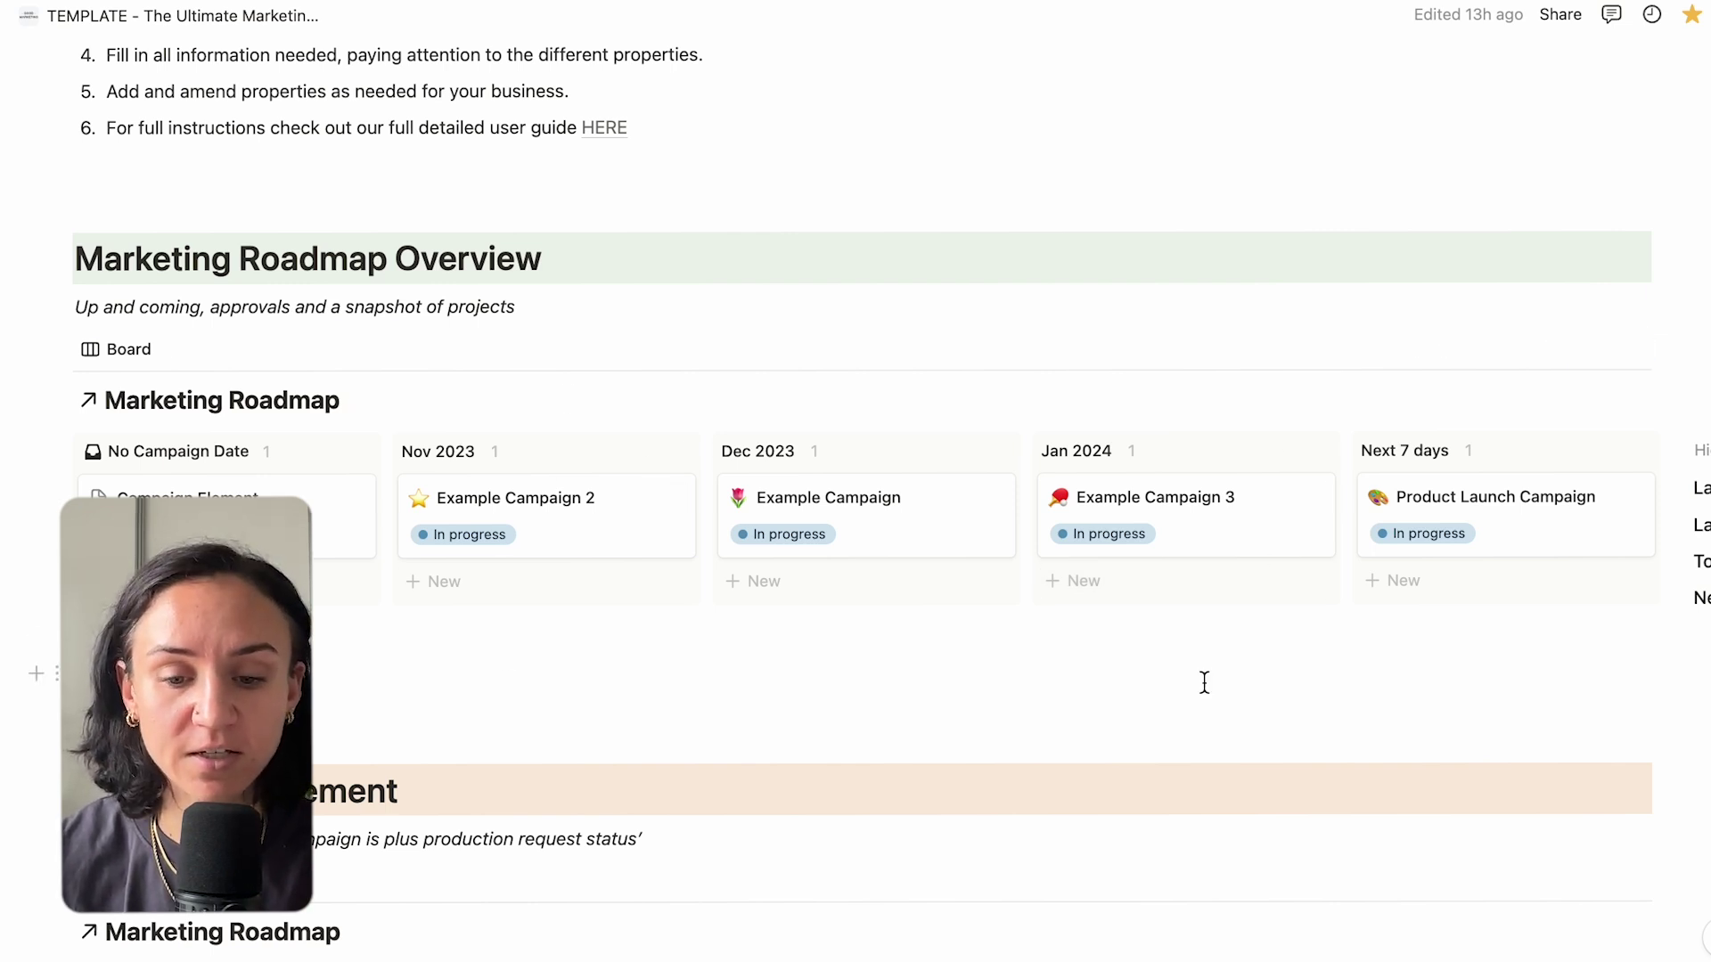
scroll(1203, 682, "down", 7)
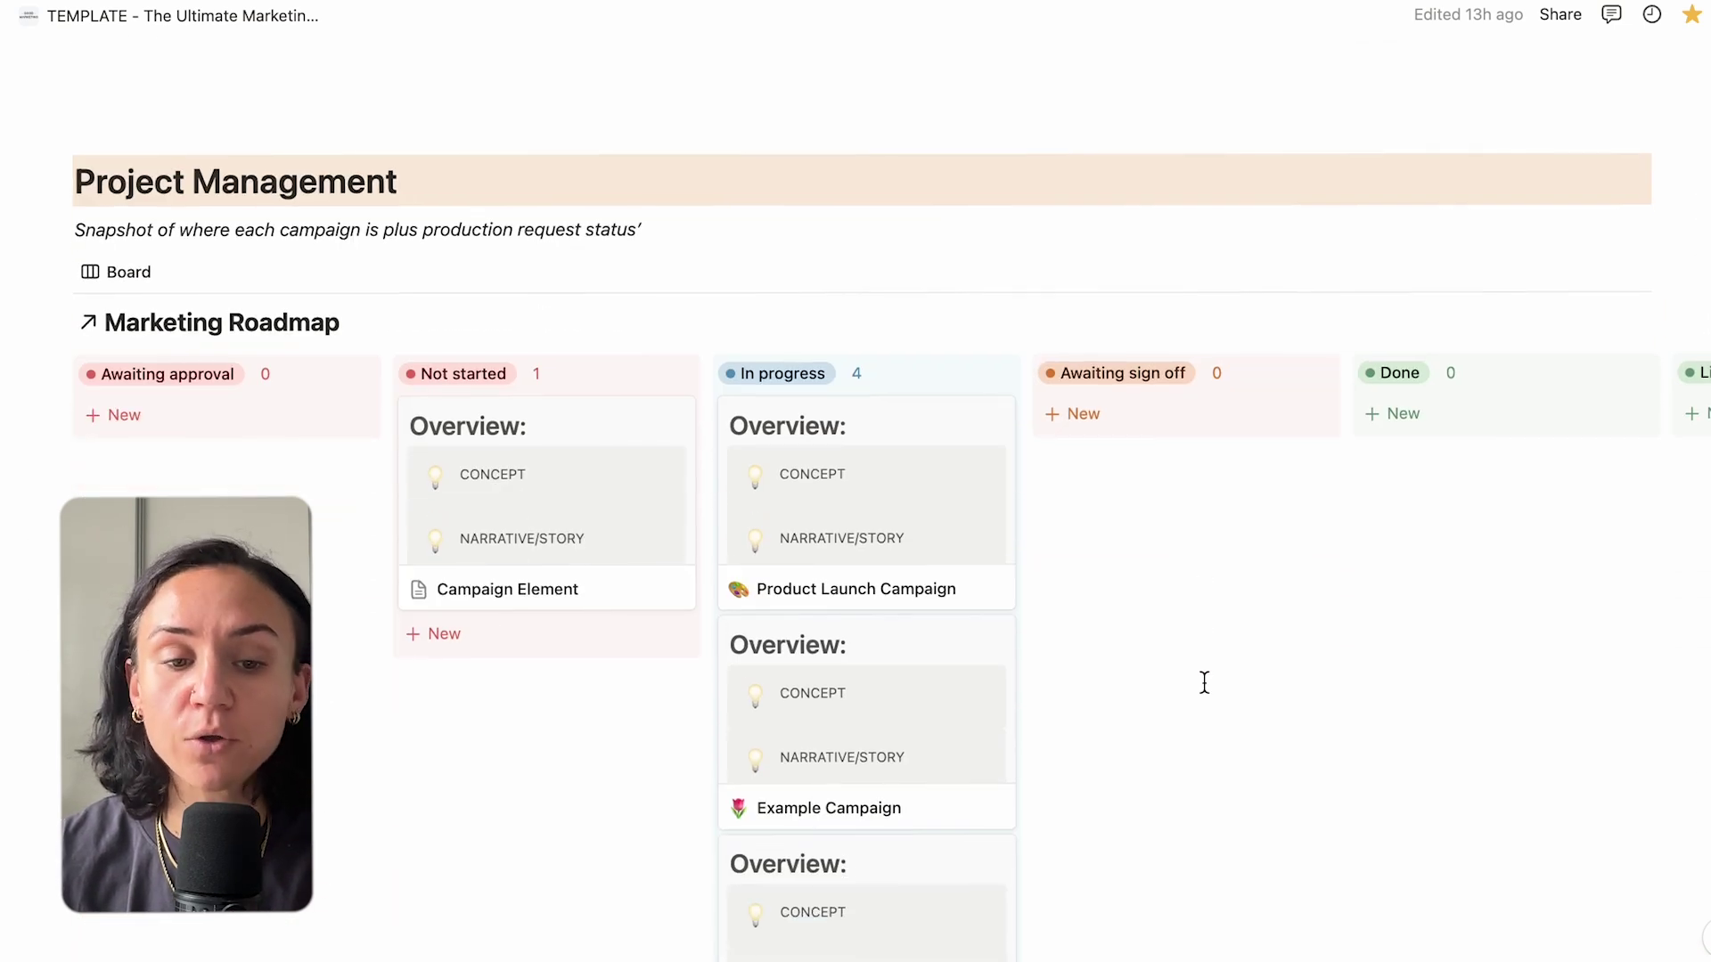
scroll(1203, 682, "down", 1)
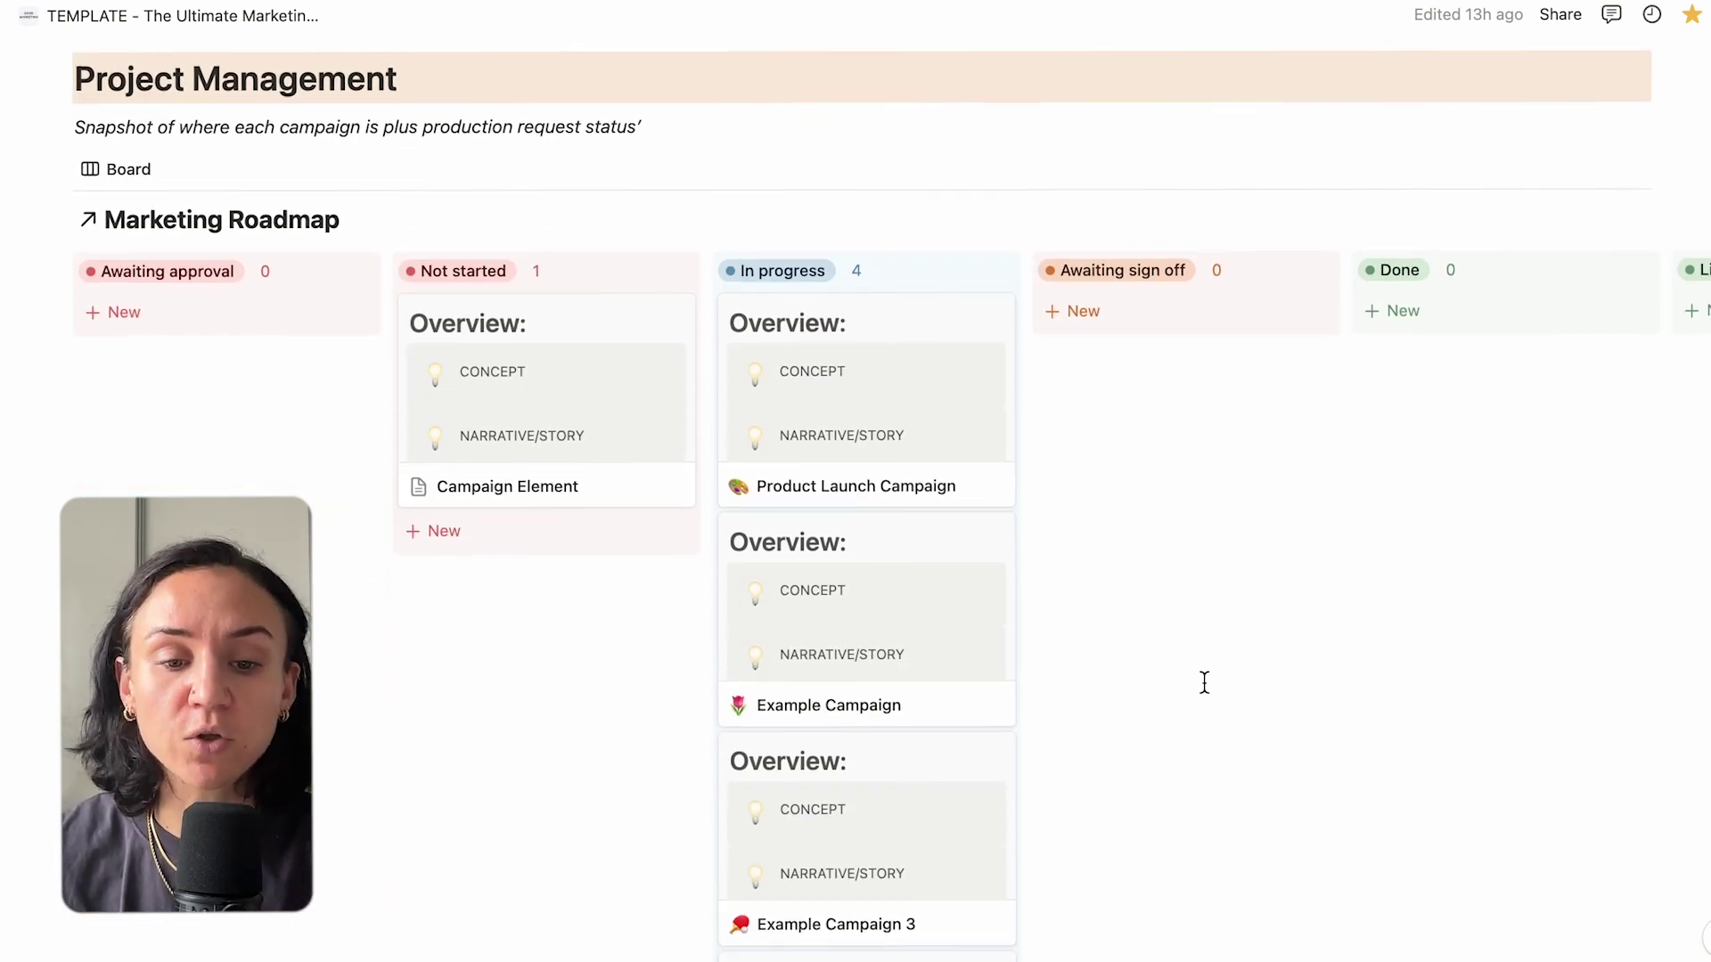
scroll(1204, 682, "up", 6)
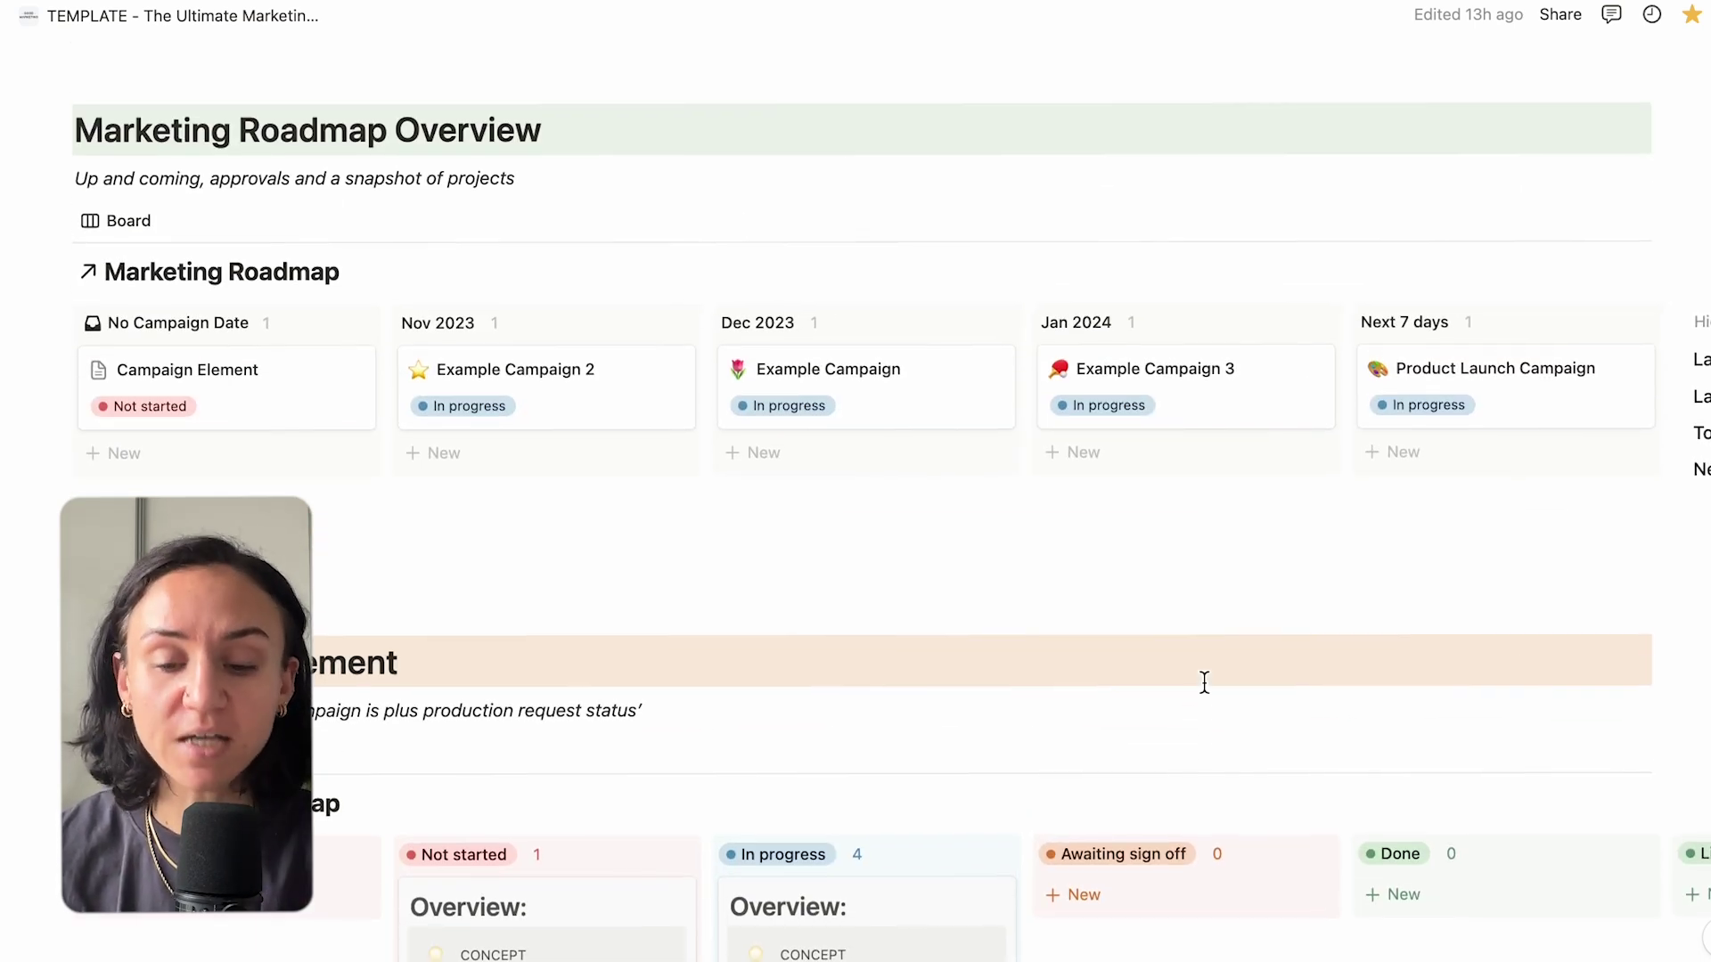
scroll(1203, 682, "down", 6)
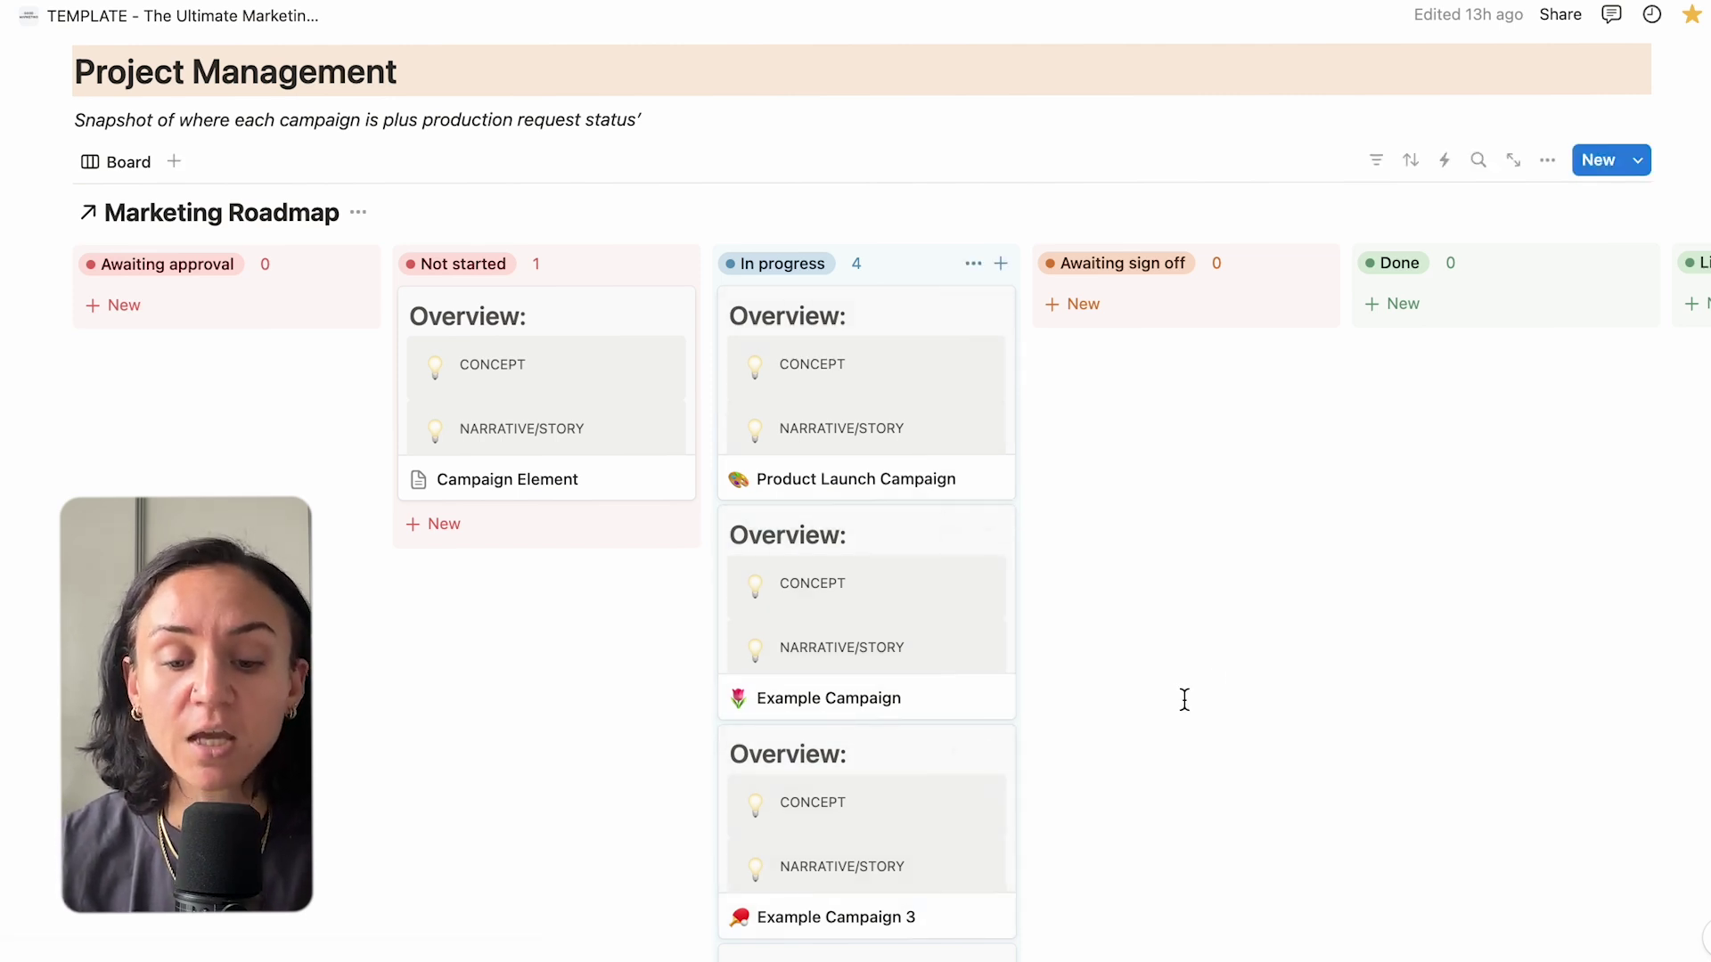
Move Product Launch Campaign to Awaiting sign off, social still assets to Pre Production, Email Graphics to Production.
key("ctrl+z")
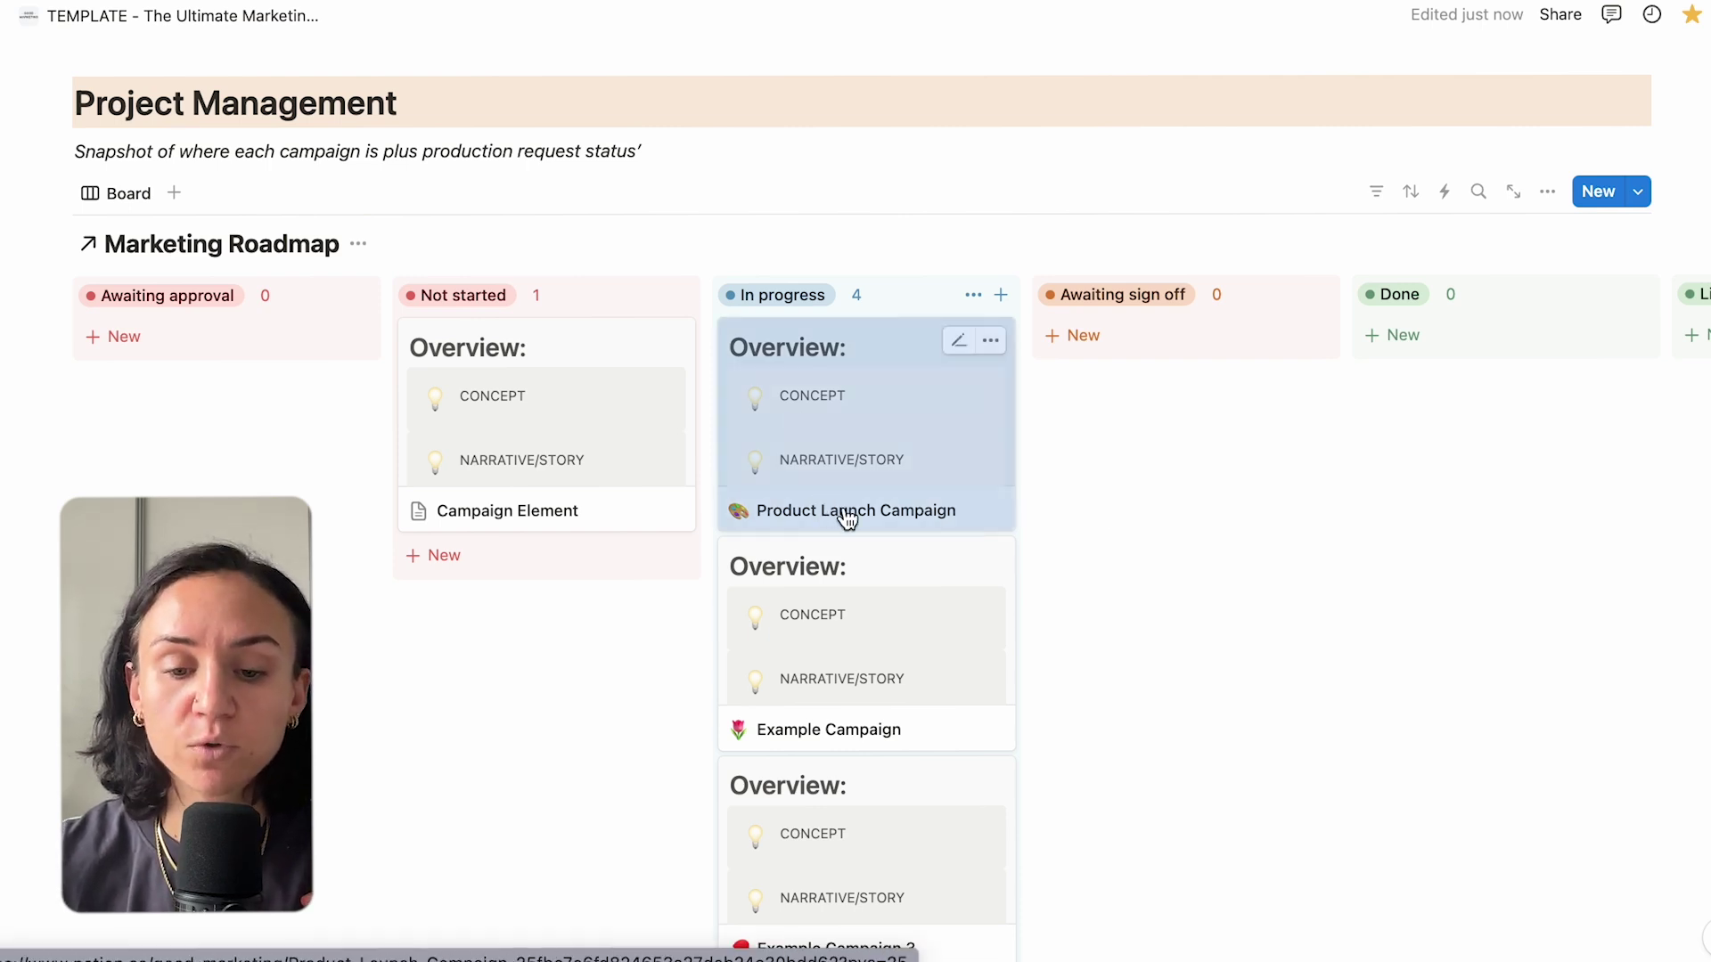
left_click_drag(847, 519, 1115, 353)
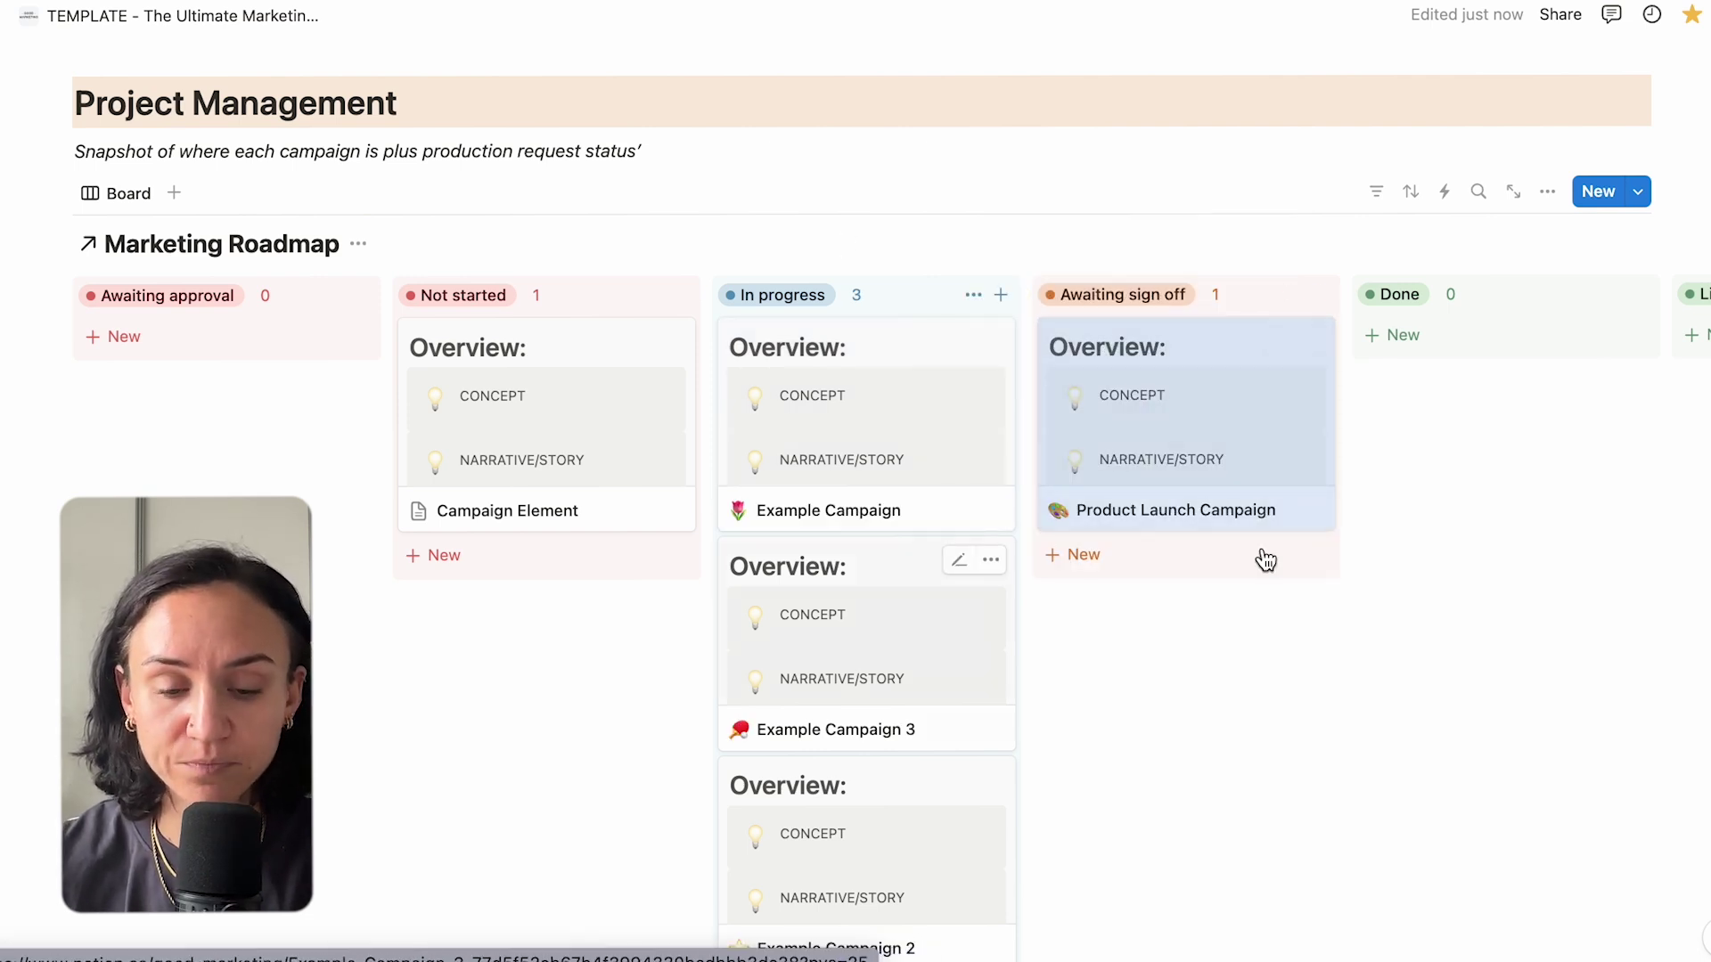
scroll(1090, 749, "down", 9)
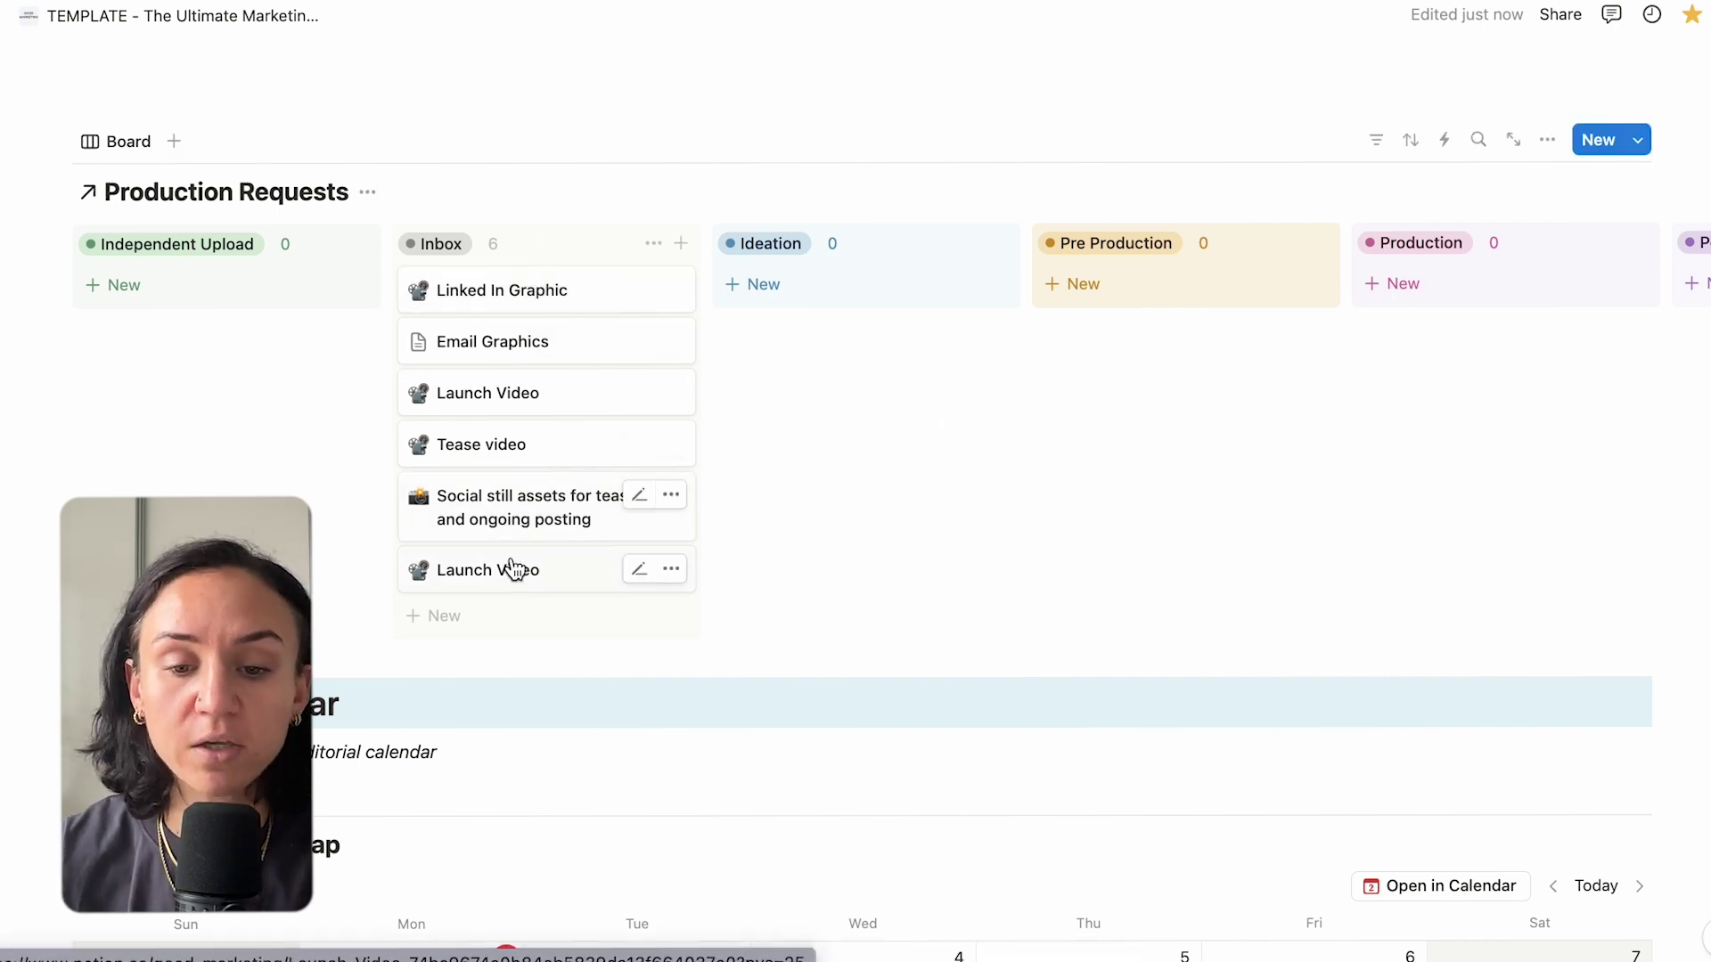
left_click_drag(515, 519, 1077, 272)
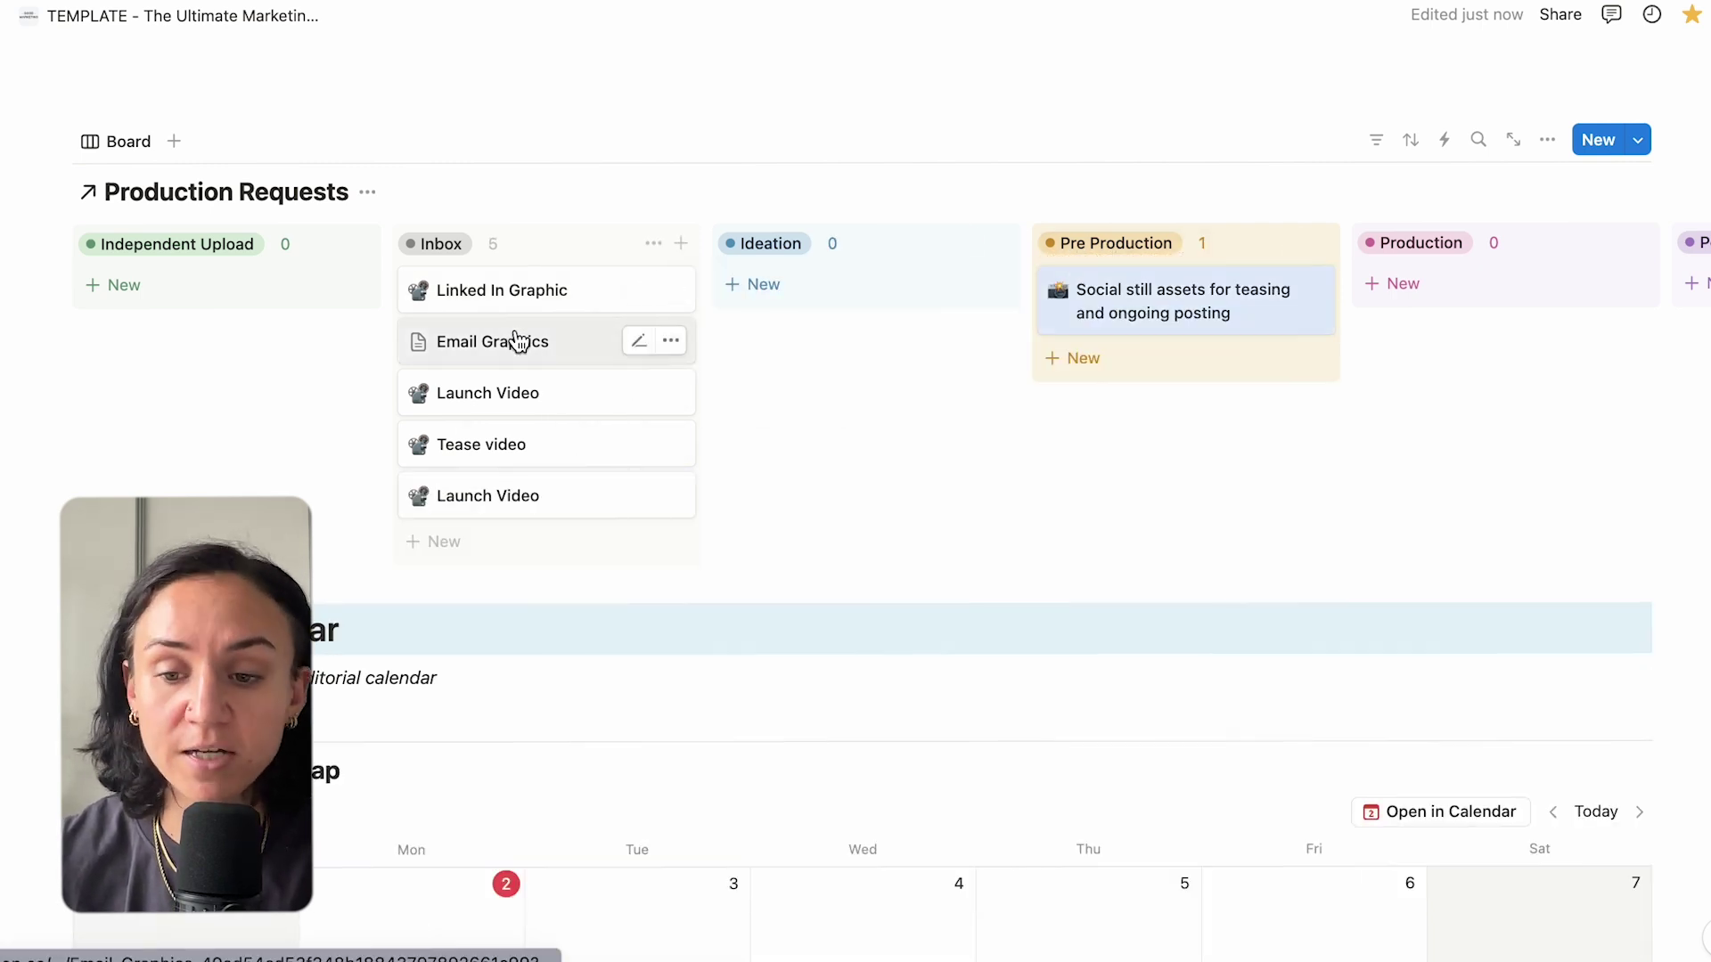
left_click_drag(517, 338, 1340, 312)
scroll(1300, 482, "up", 1)
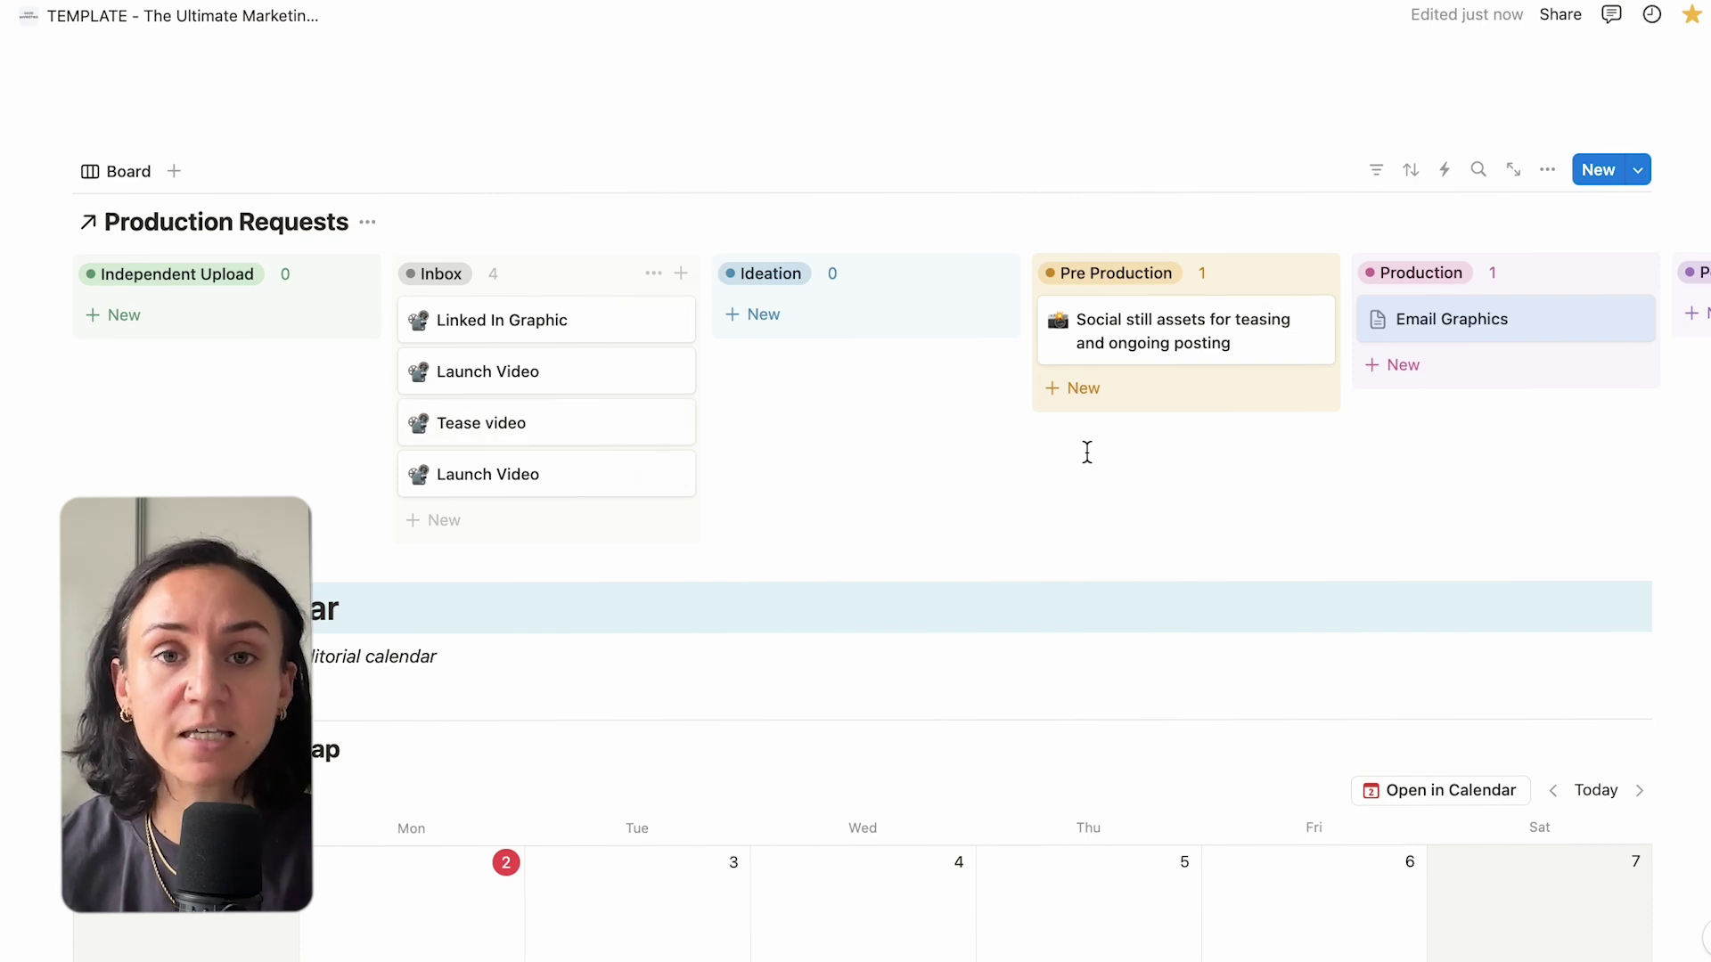
Show Marketing Roadmap, Owner, Requestor and Status properties on the Production Requests cards.
scroll(1087, 452, "up", 1)
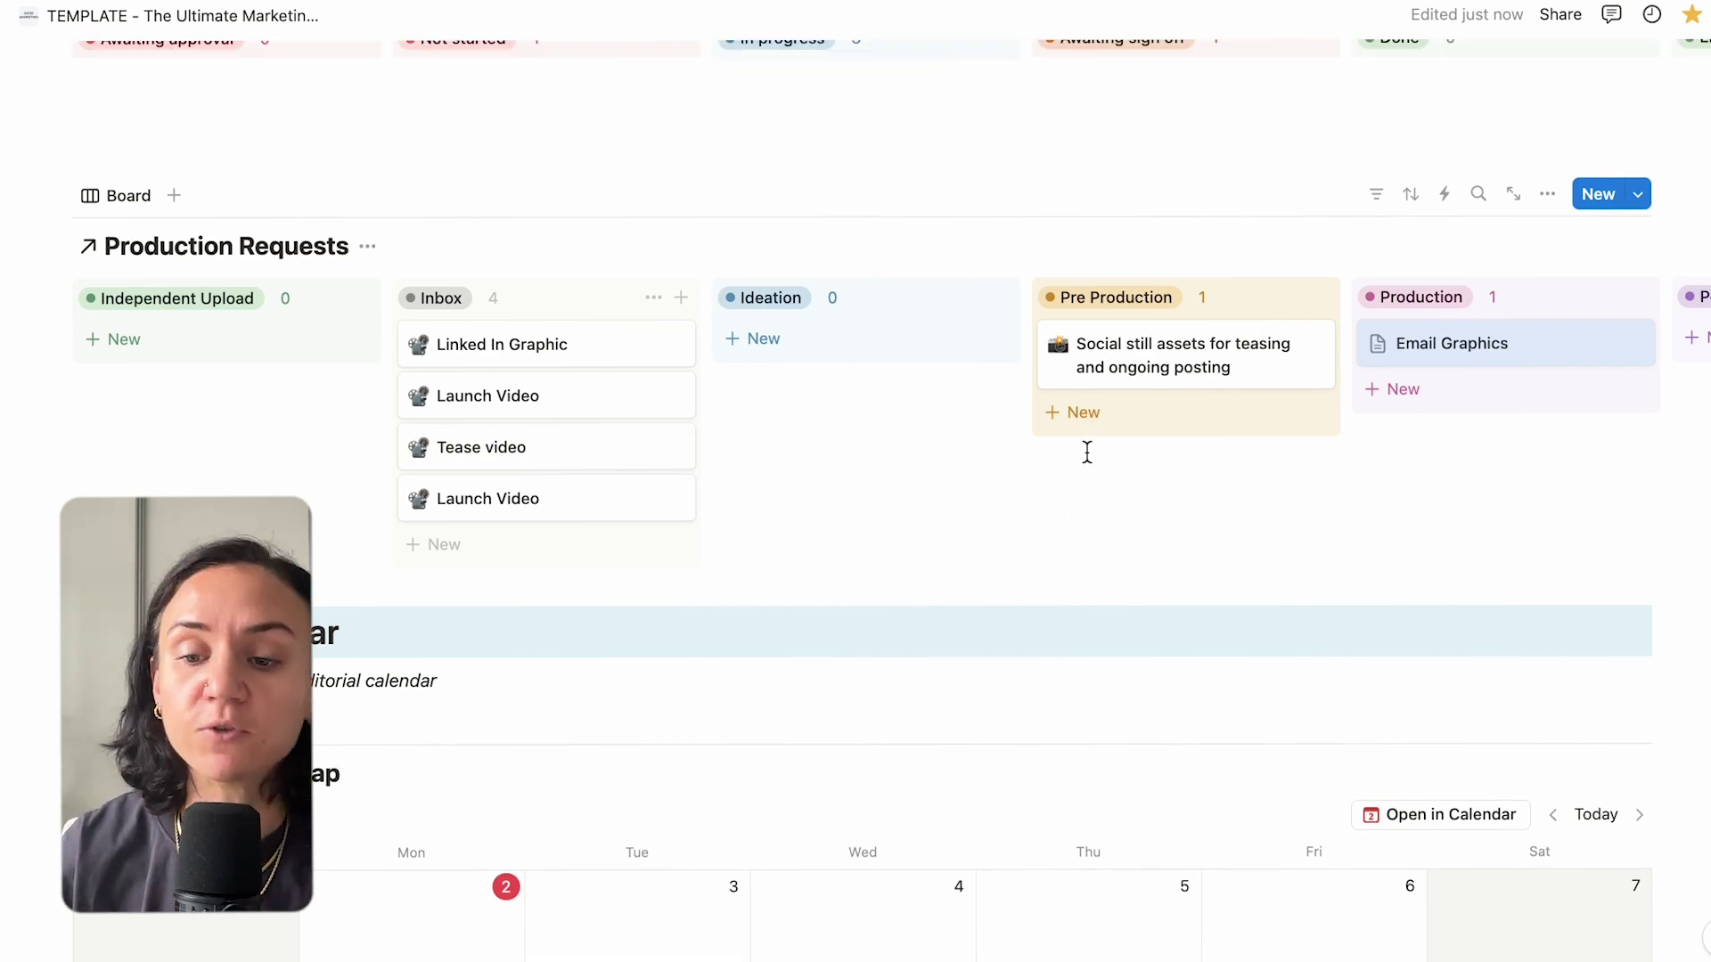
left_click(1546, 194)
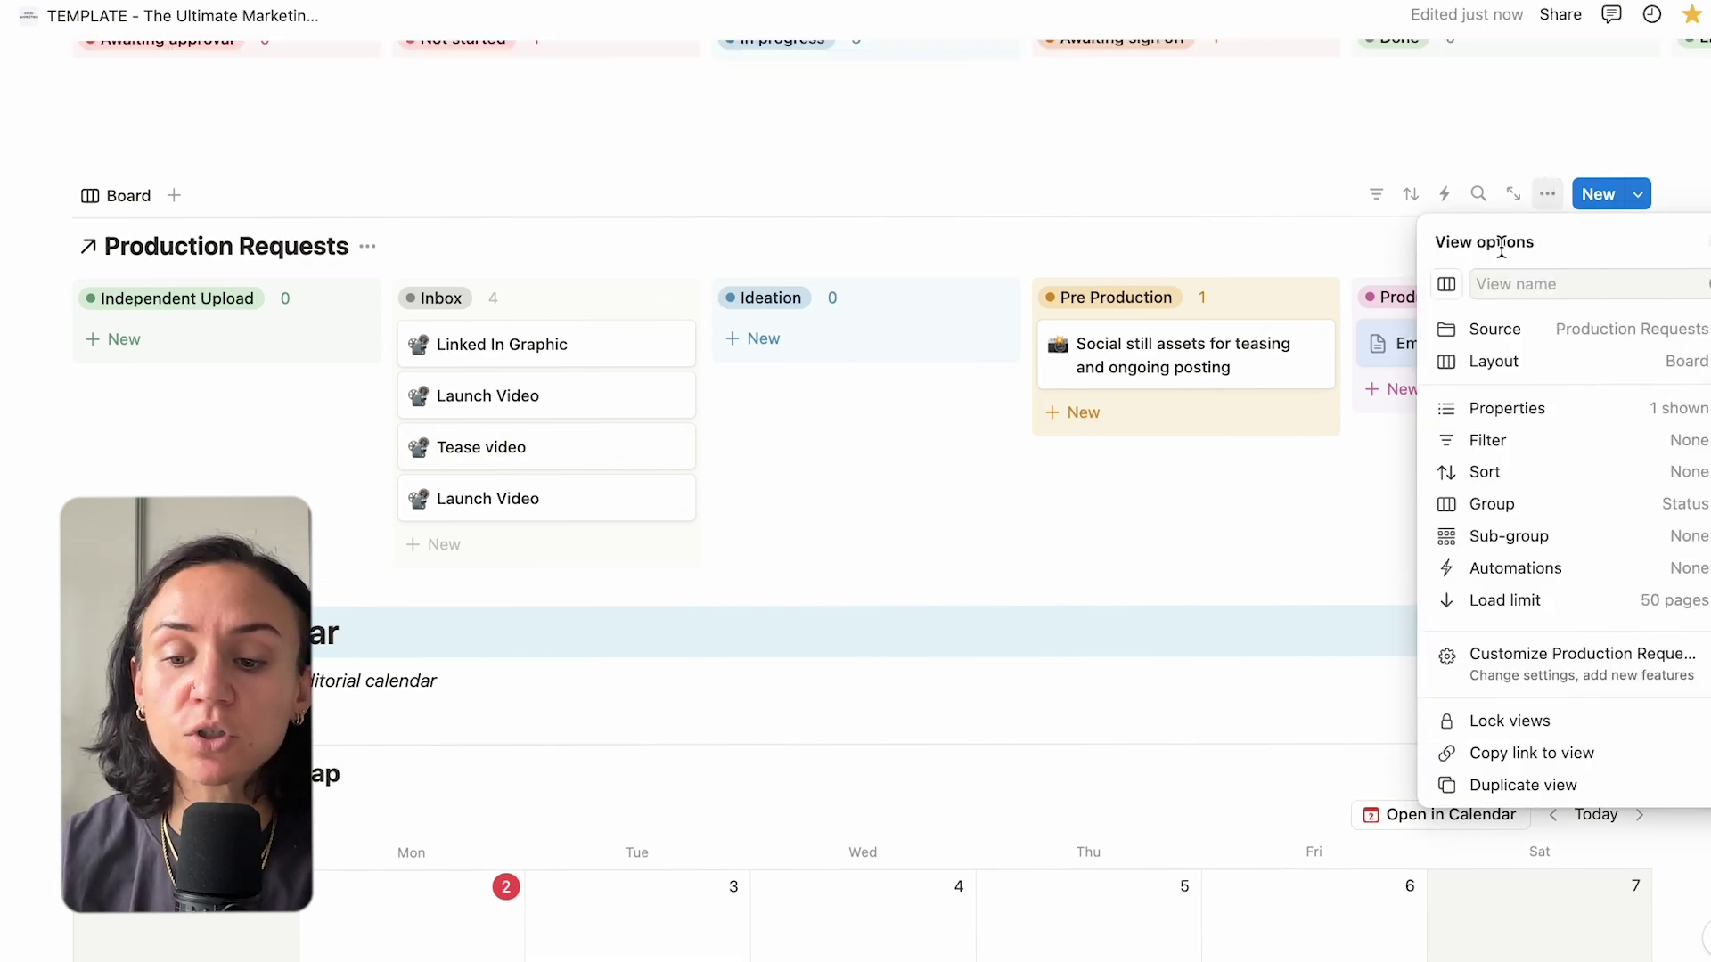
left_click(1506, 409)
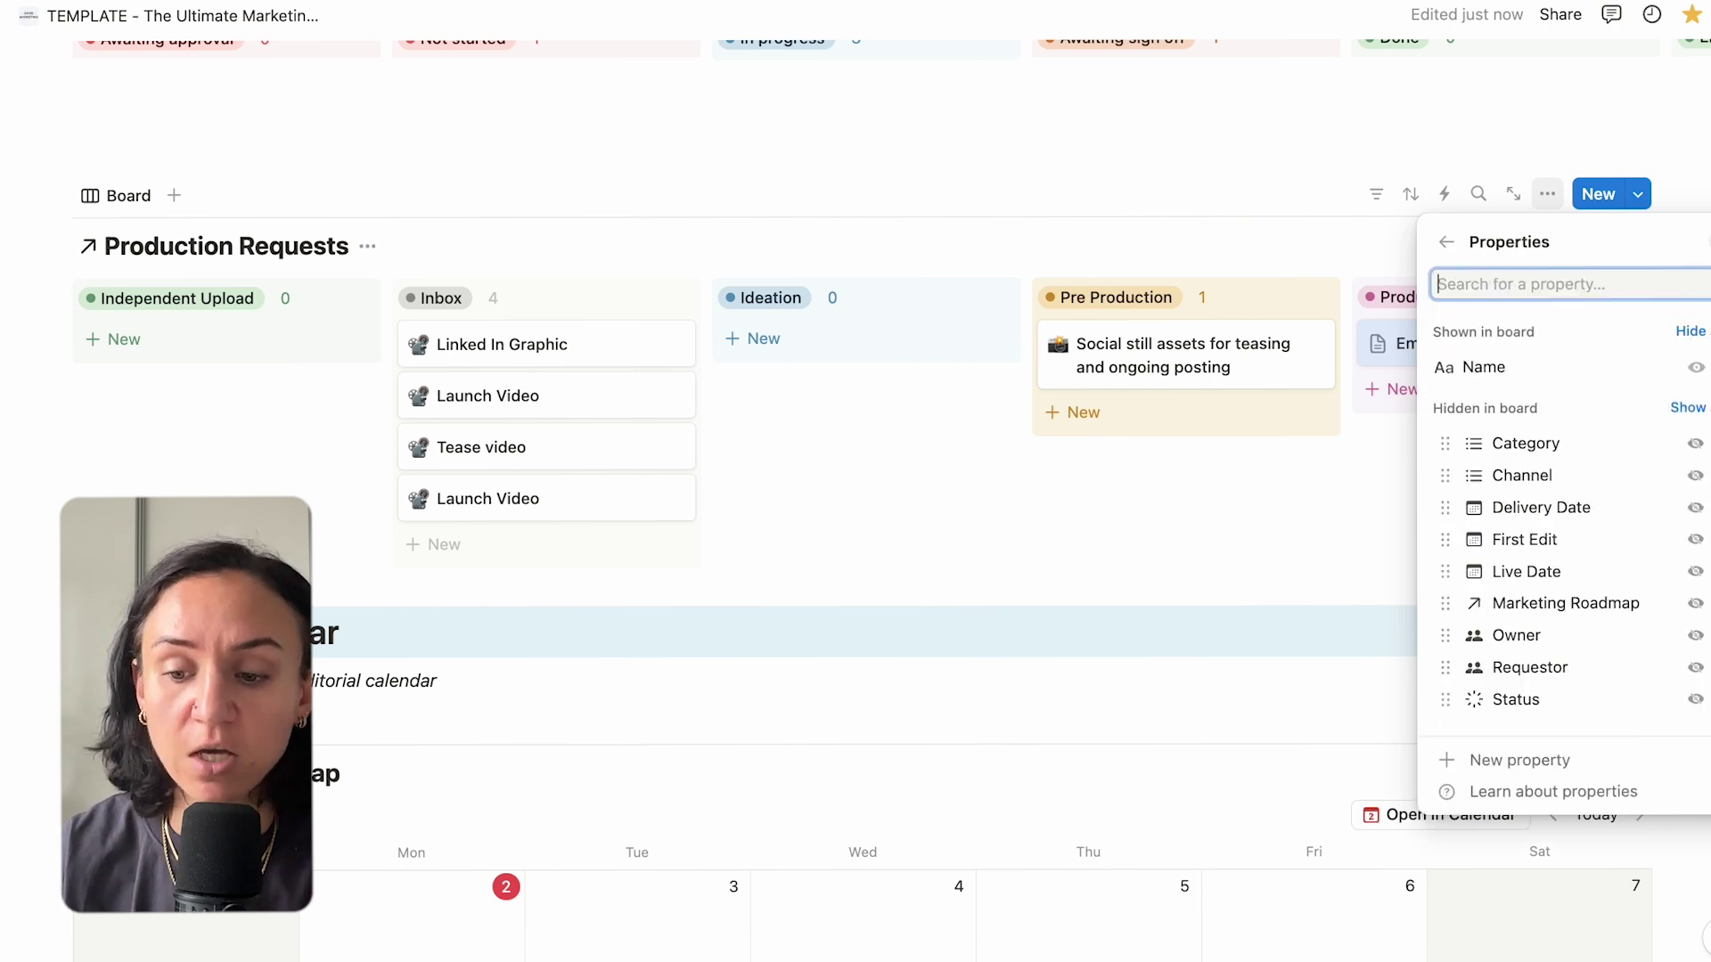
left_click(1695, 604)
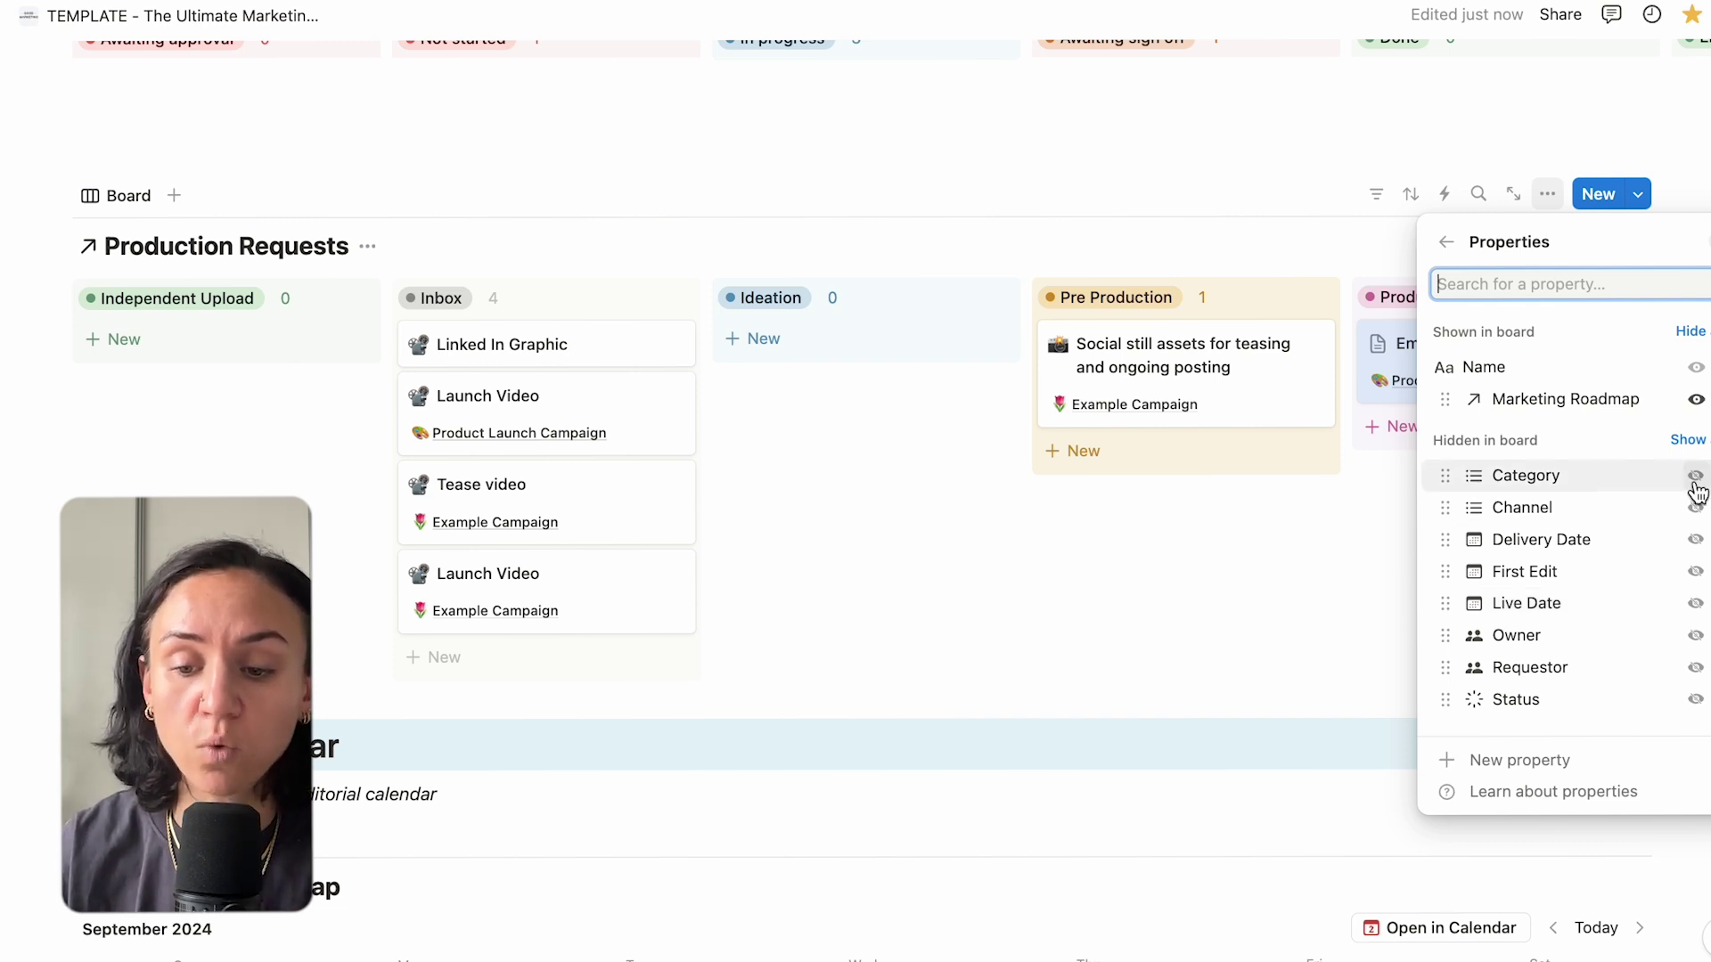
left_click(1696, 636)
left_click(1695, 667)
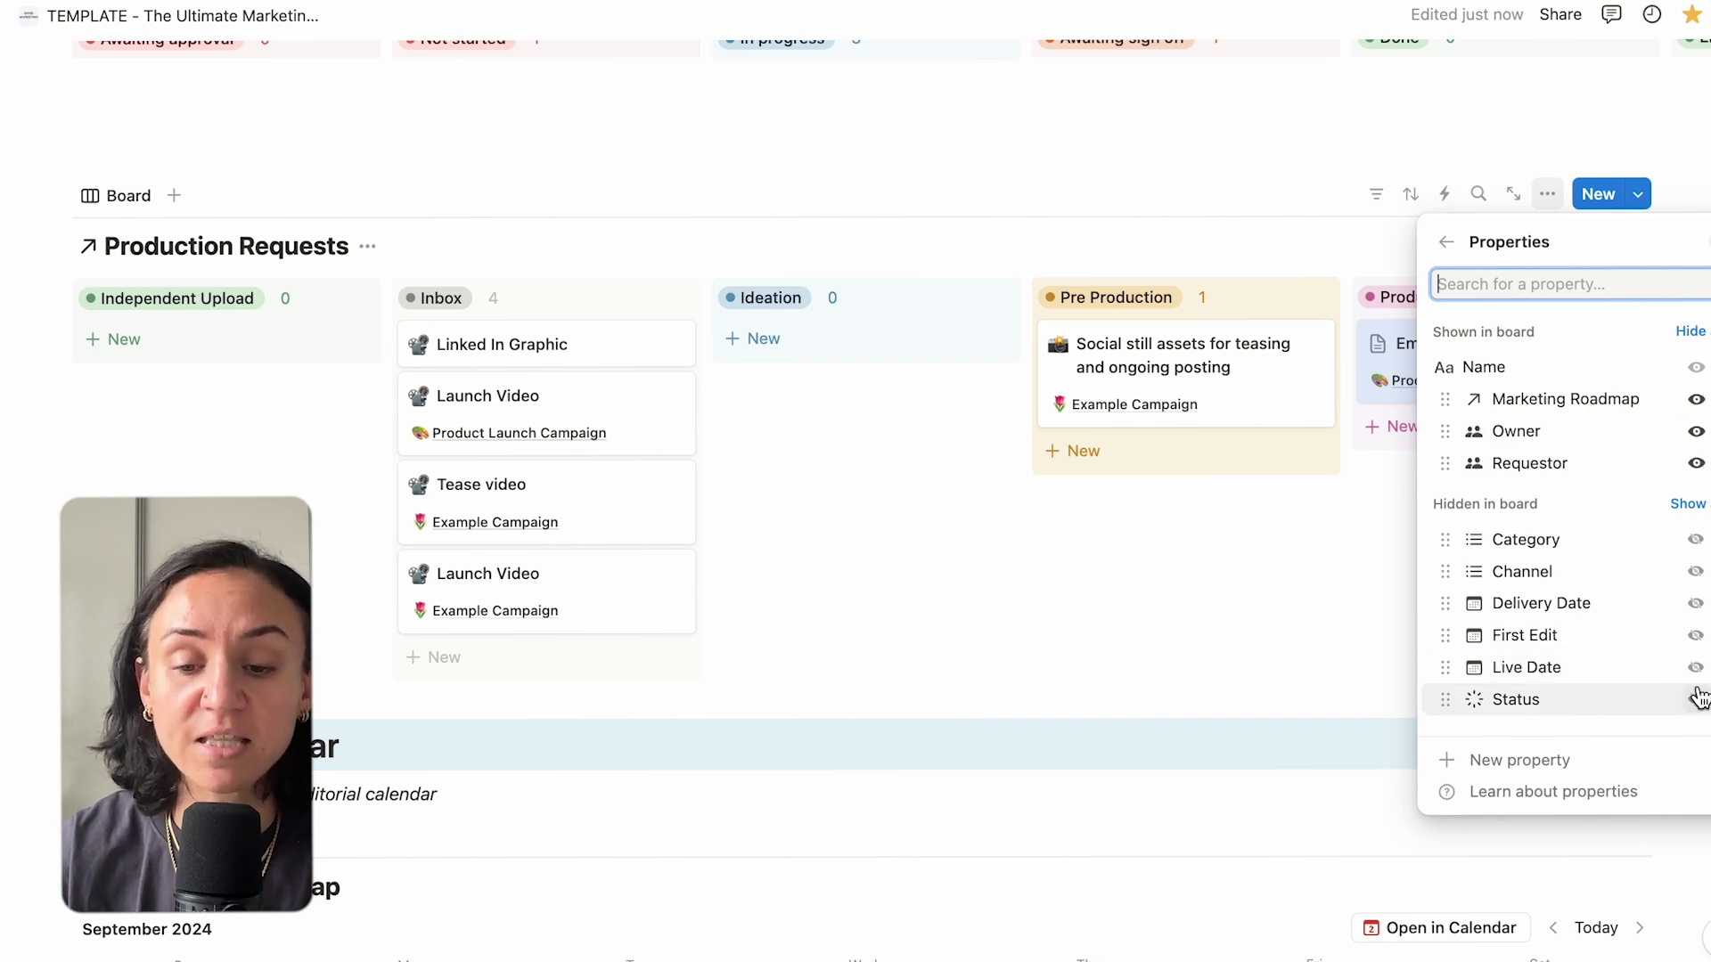
left_click(1695, 699)
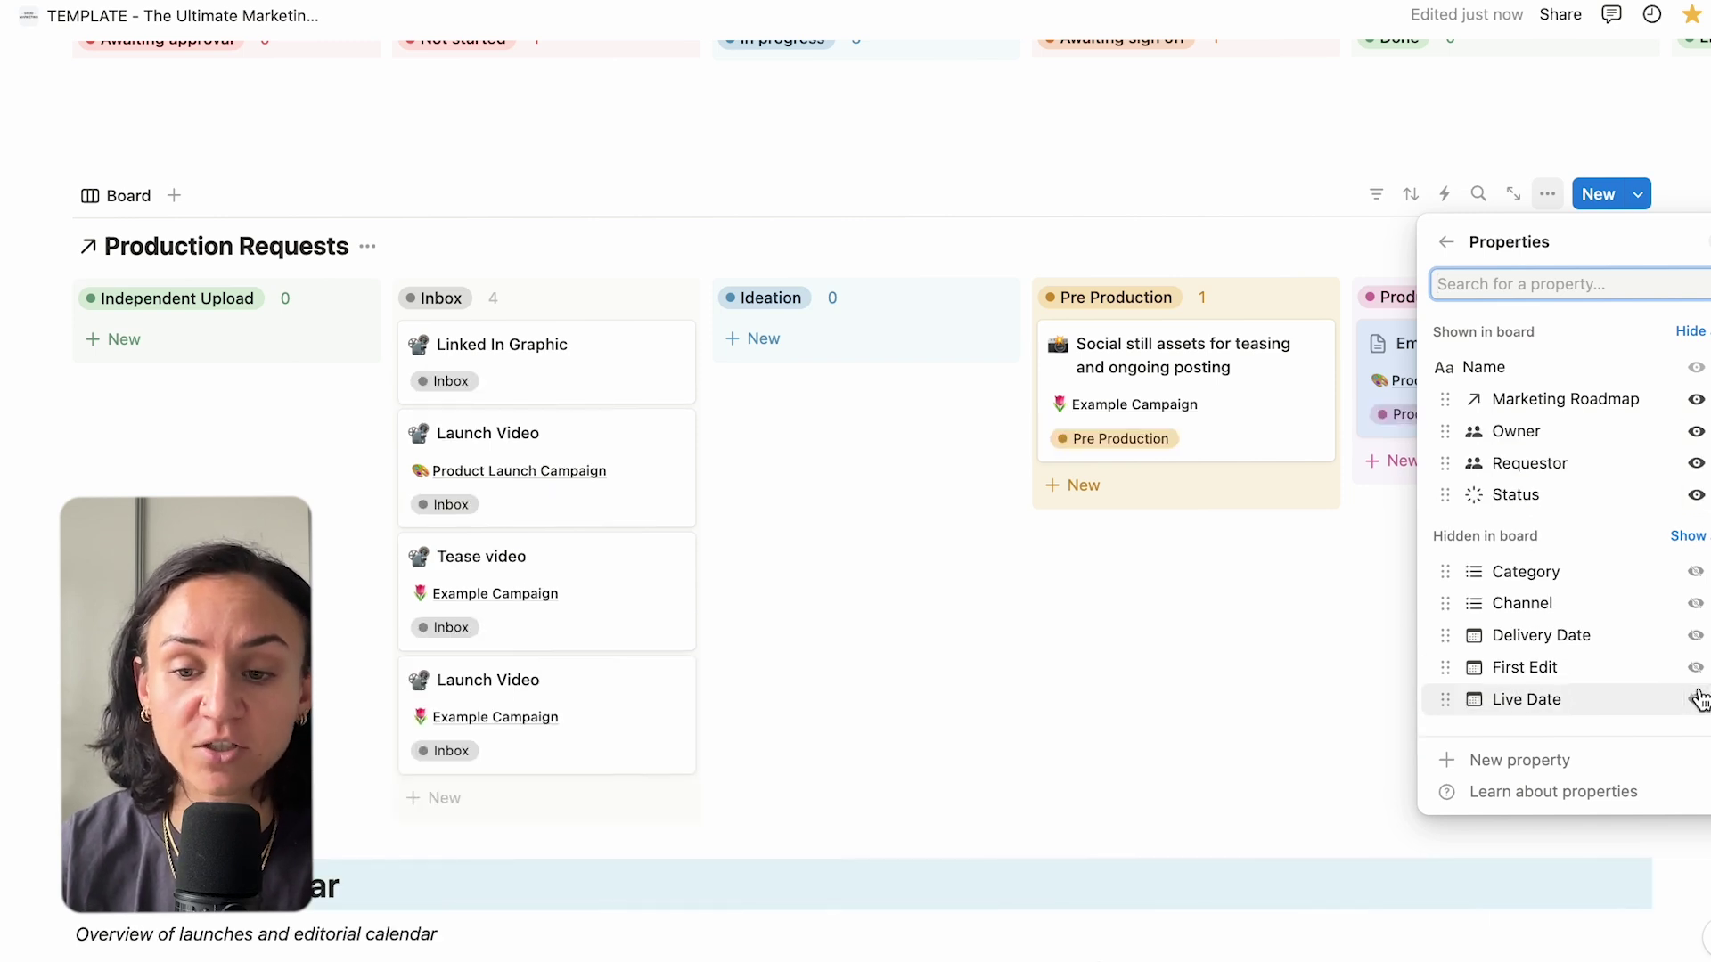
left_click(1262, 217)
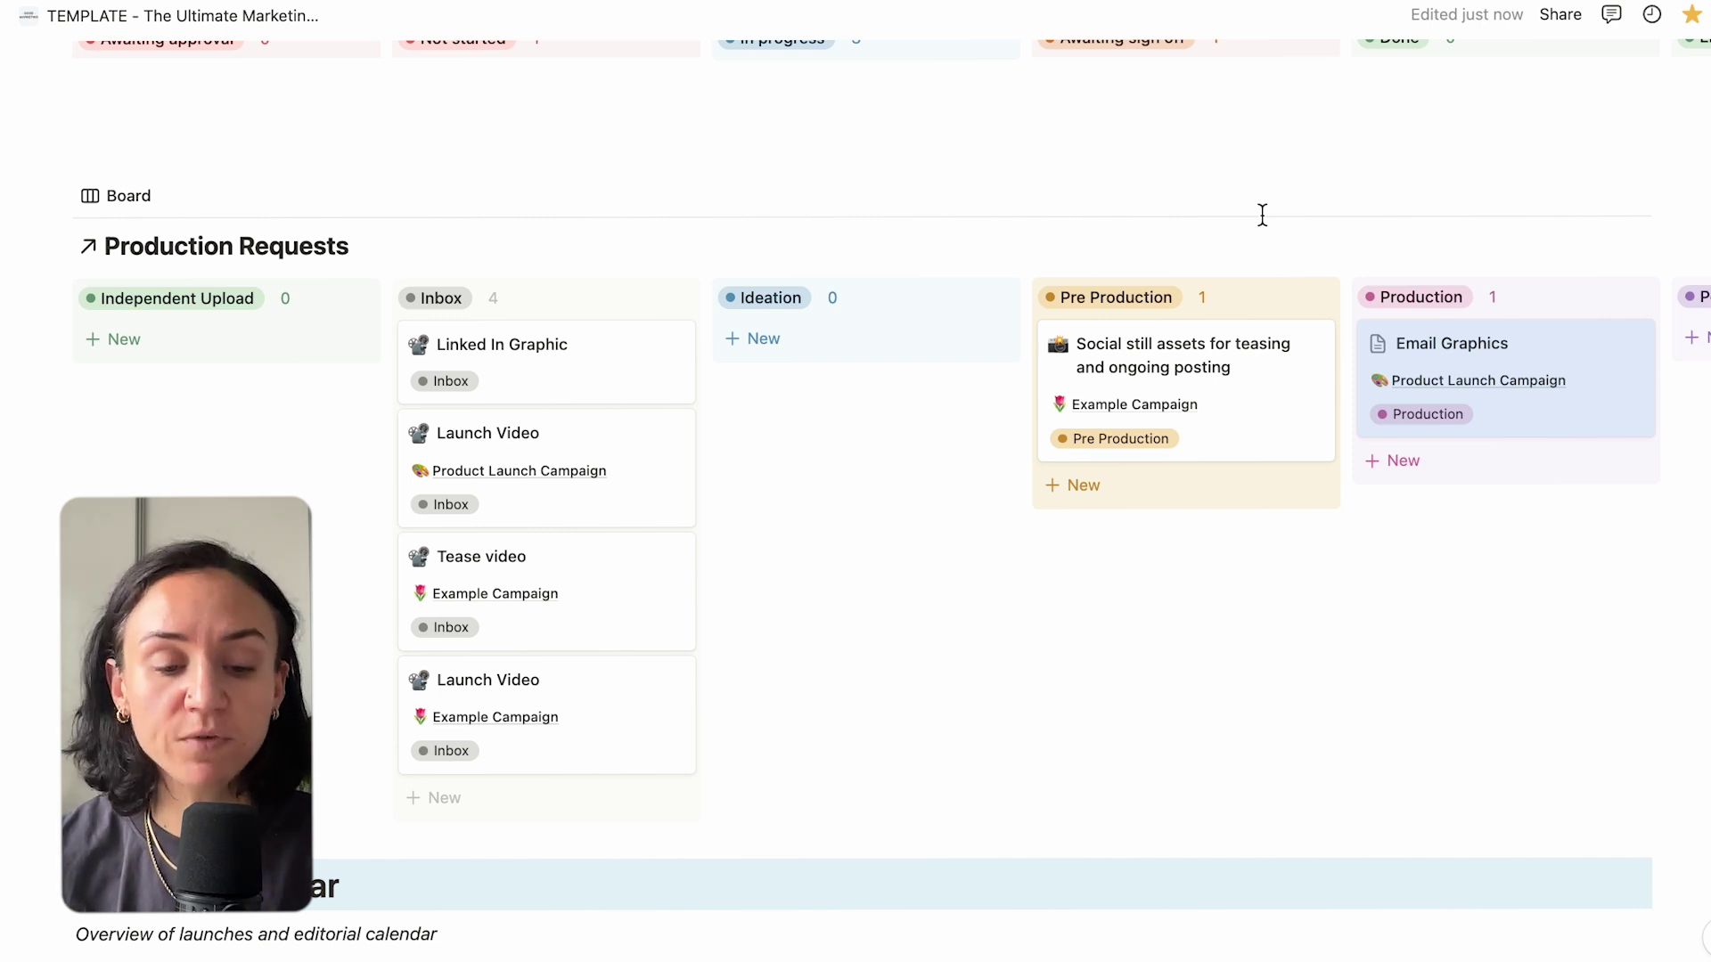
Open the Product Launch Campaign from the Launch Calendar in side peek.
scroll(1272, 558, "down", 8)
scroll(1271, 558, "down", 1)
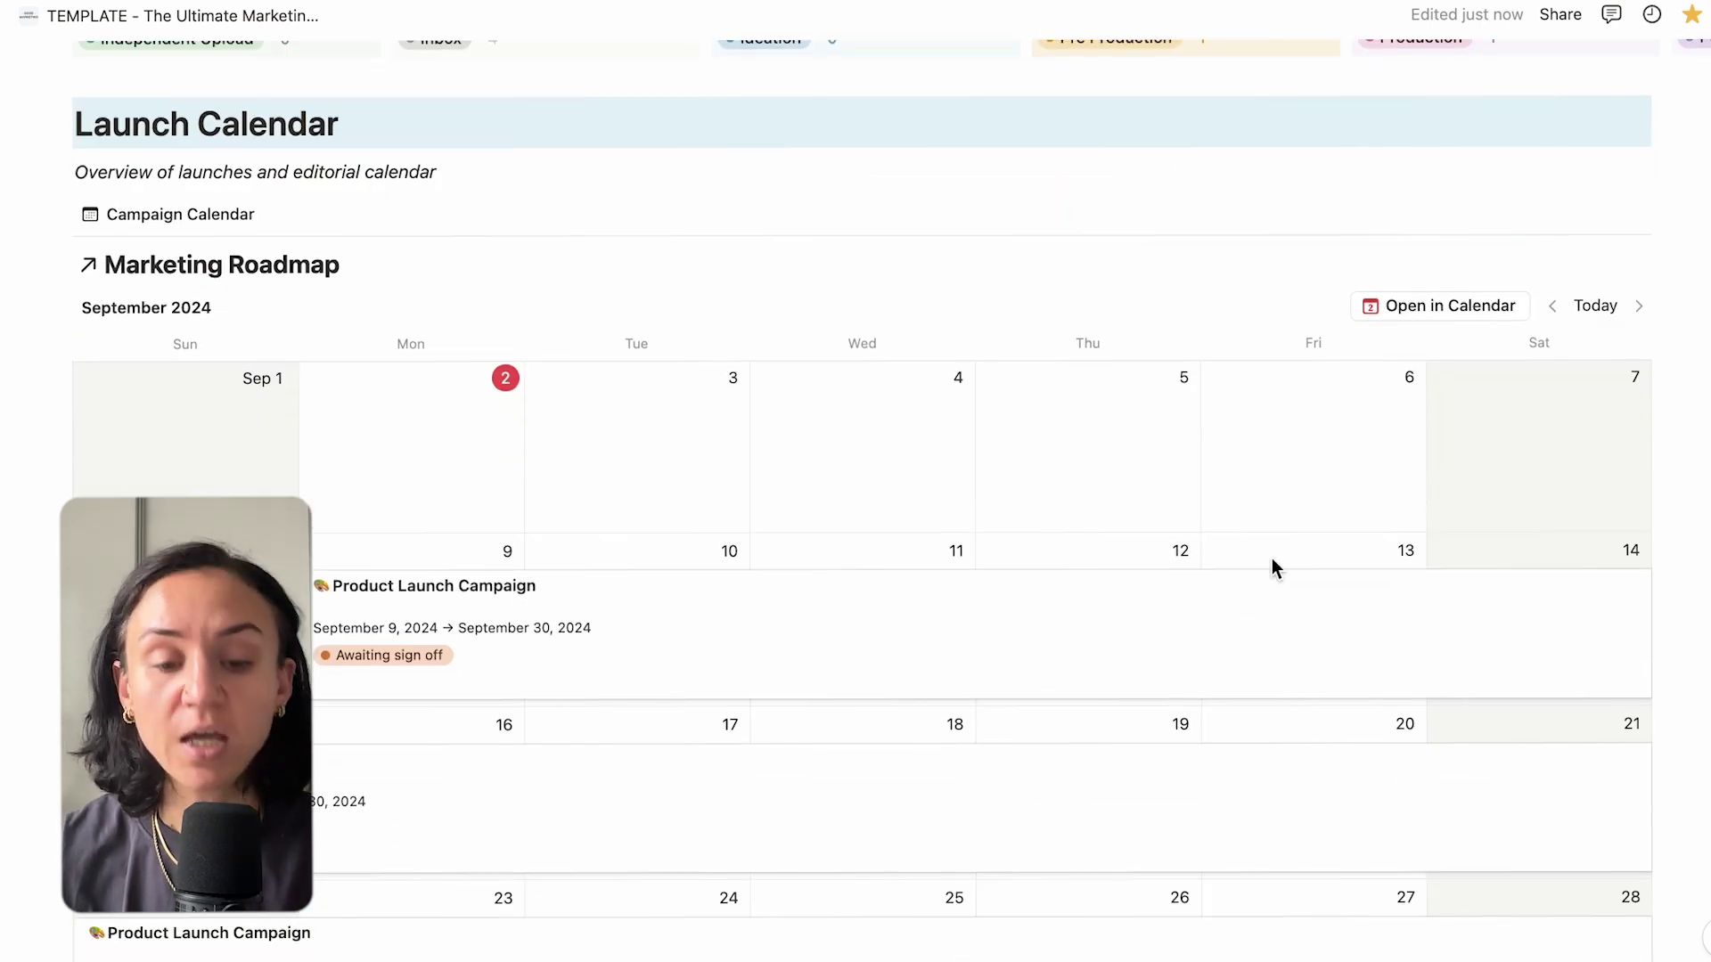
scroll(1270, 567, "down", 1)
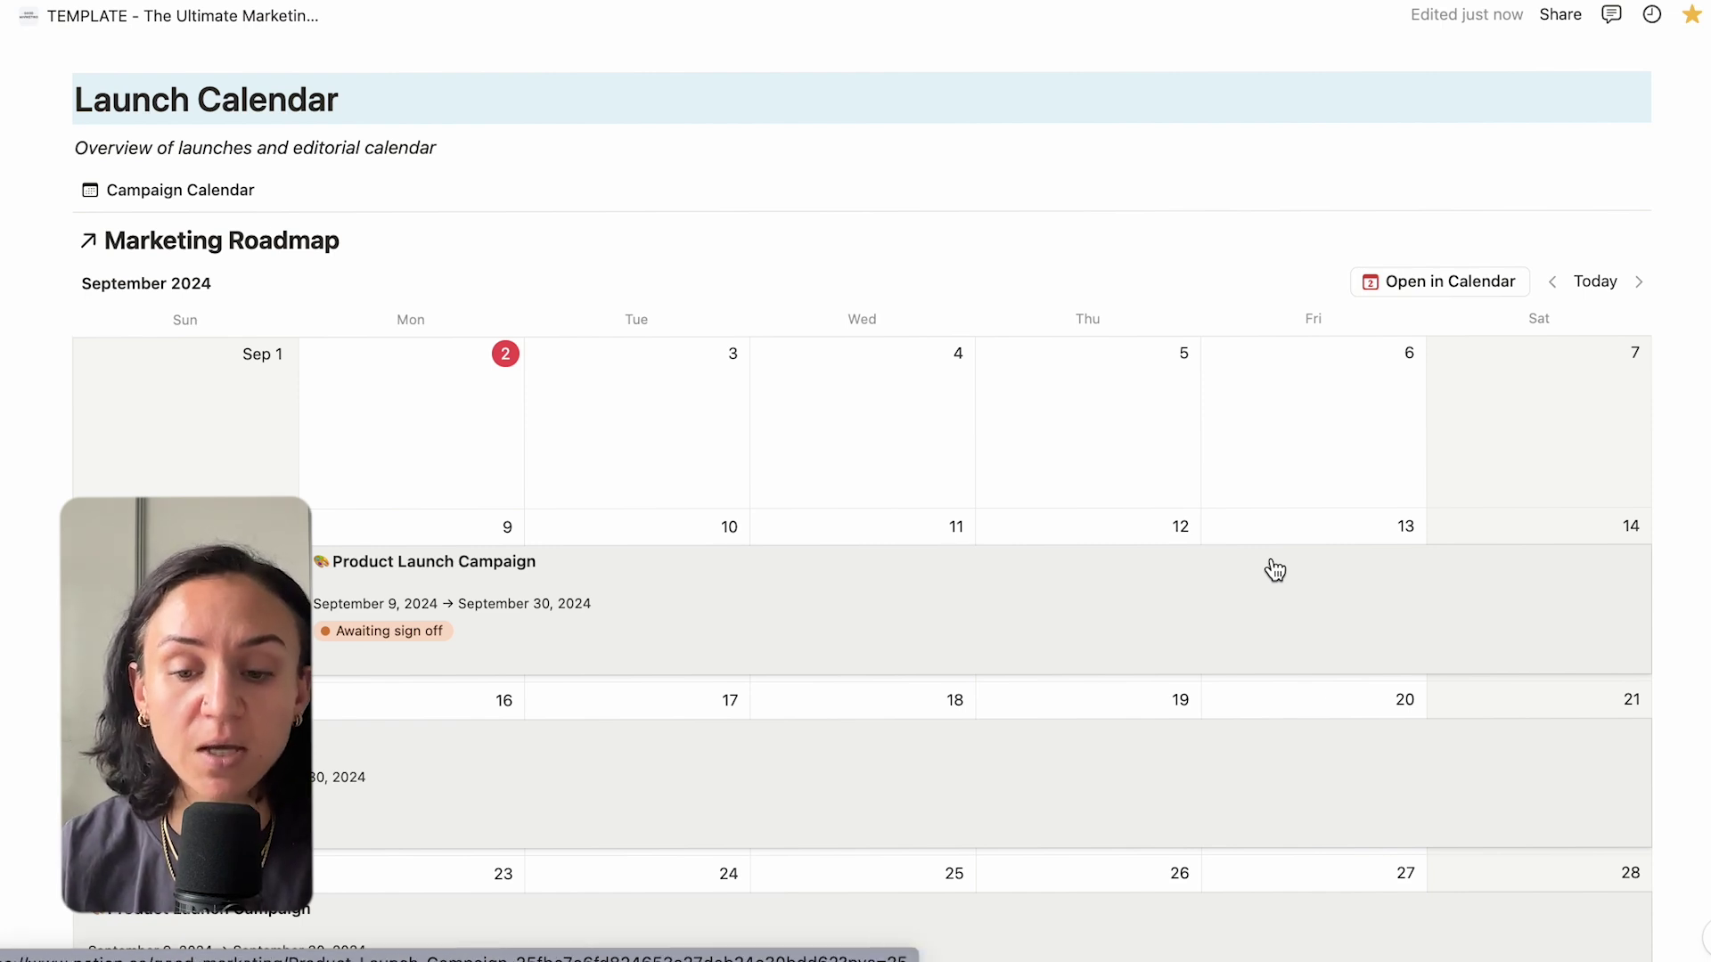
left_click(1059, 631)
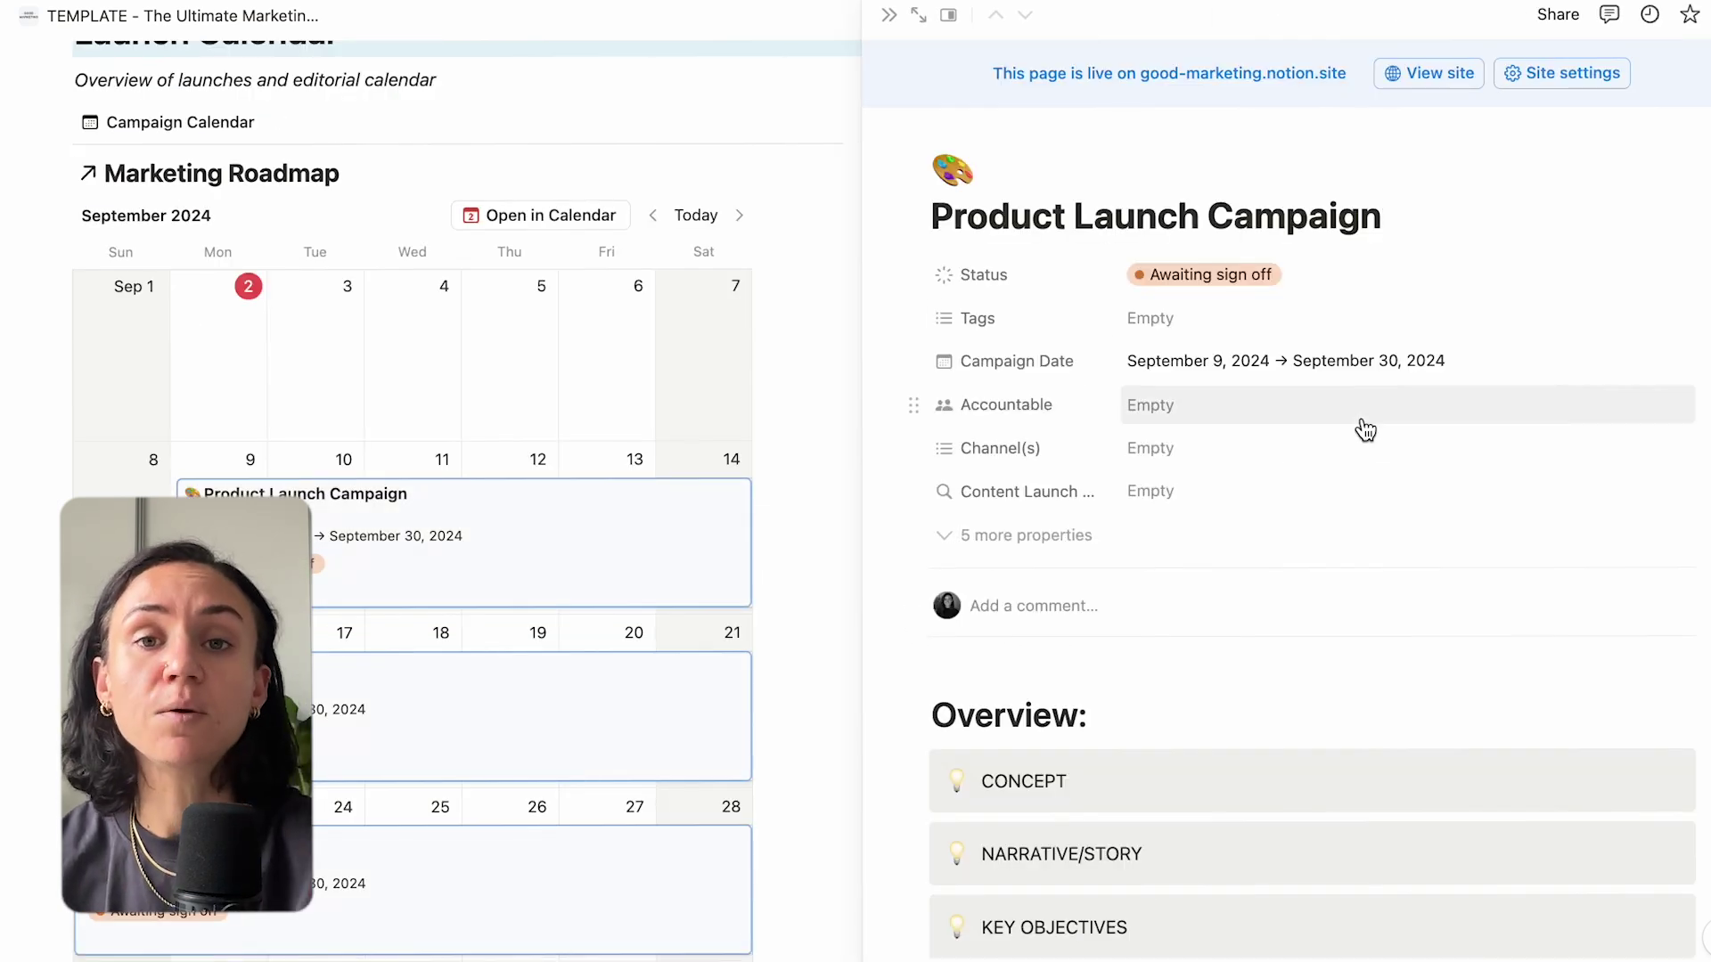
Open the Product Launch Campaign's Campaign Date picker, then dismiss it.
scroll(1348, 547, "down", 5)
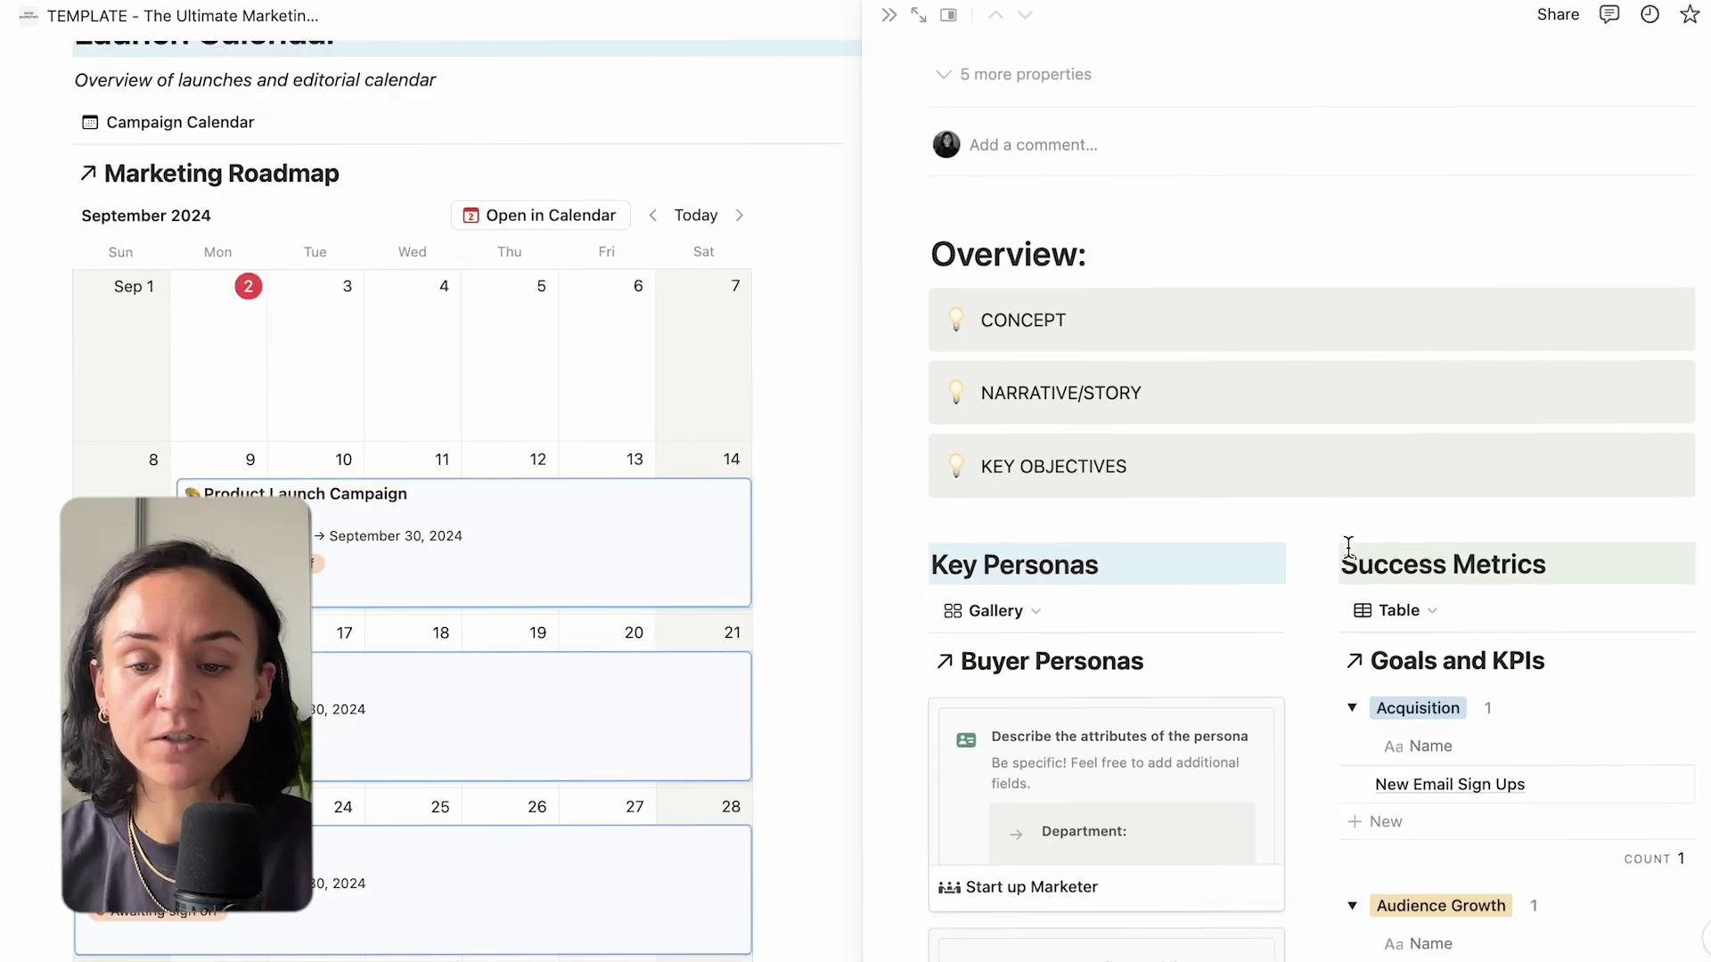
scroll(1348, 547, "down", 5)
scroll(1348, 546, "up", 10)
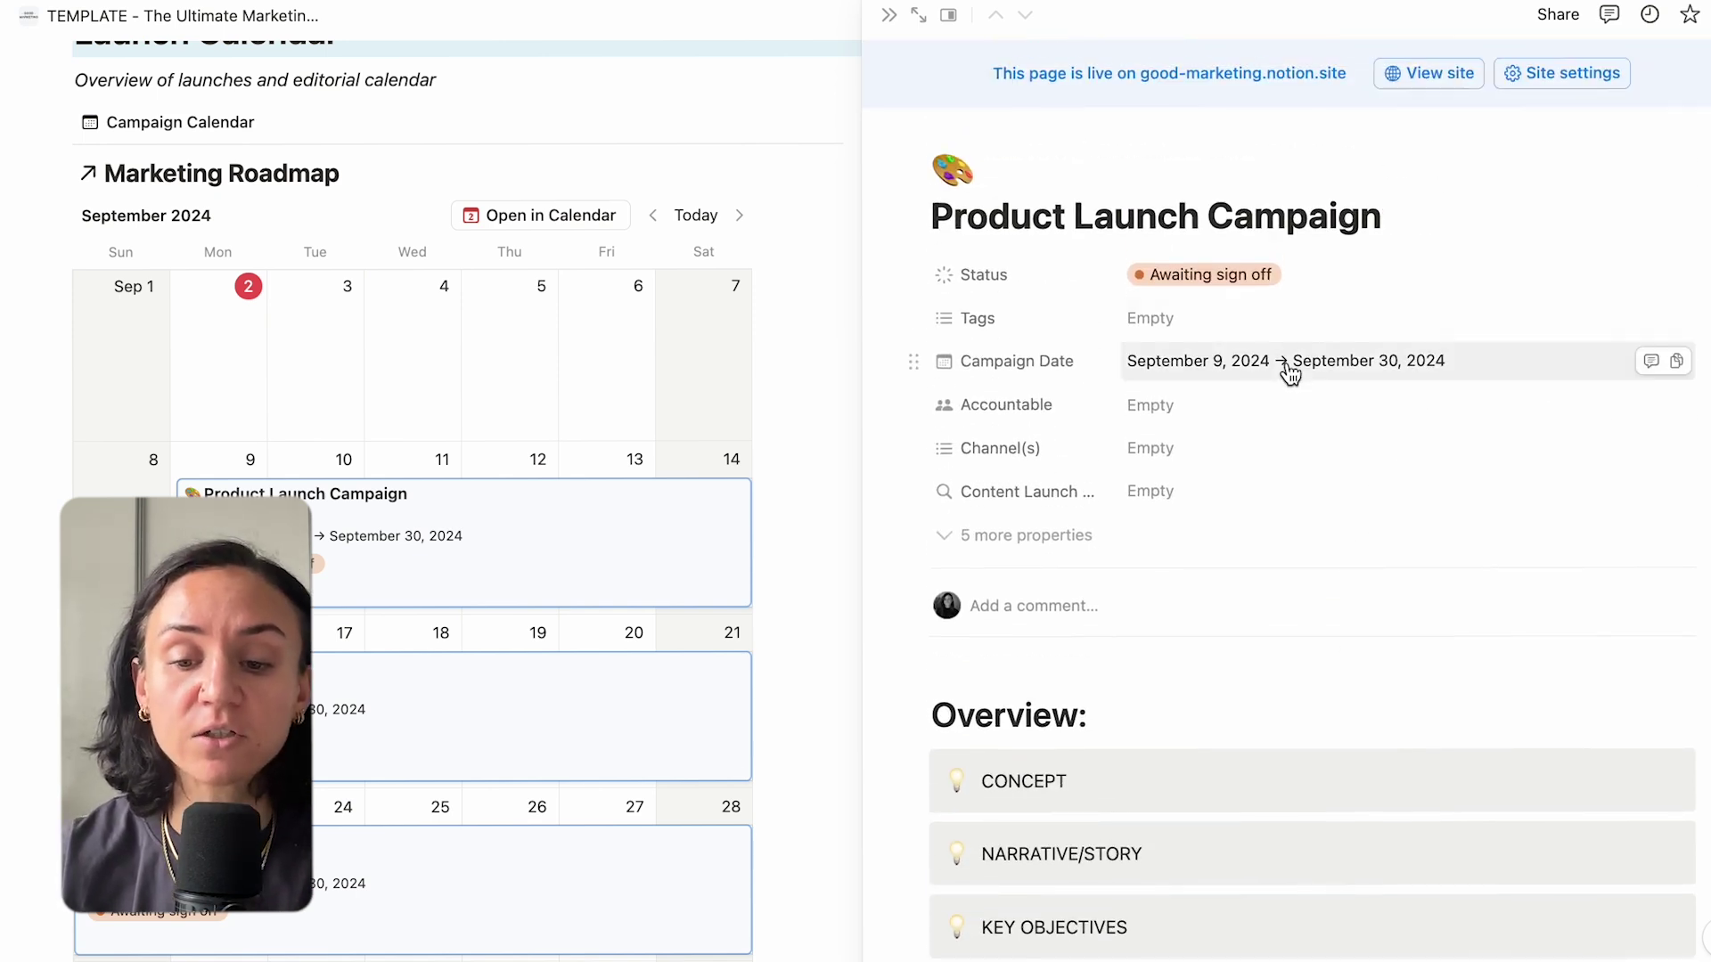
left_click(1289, 372)
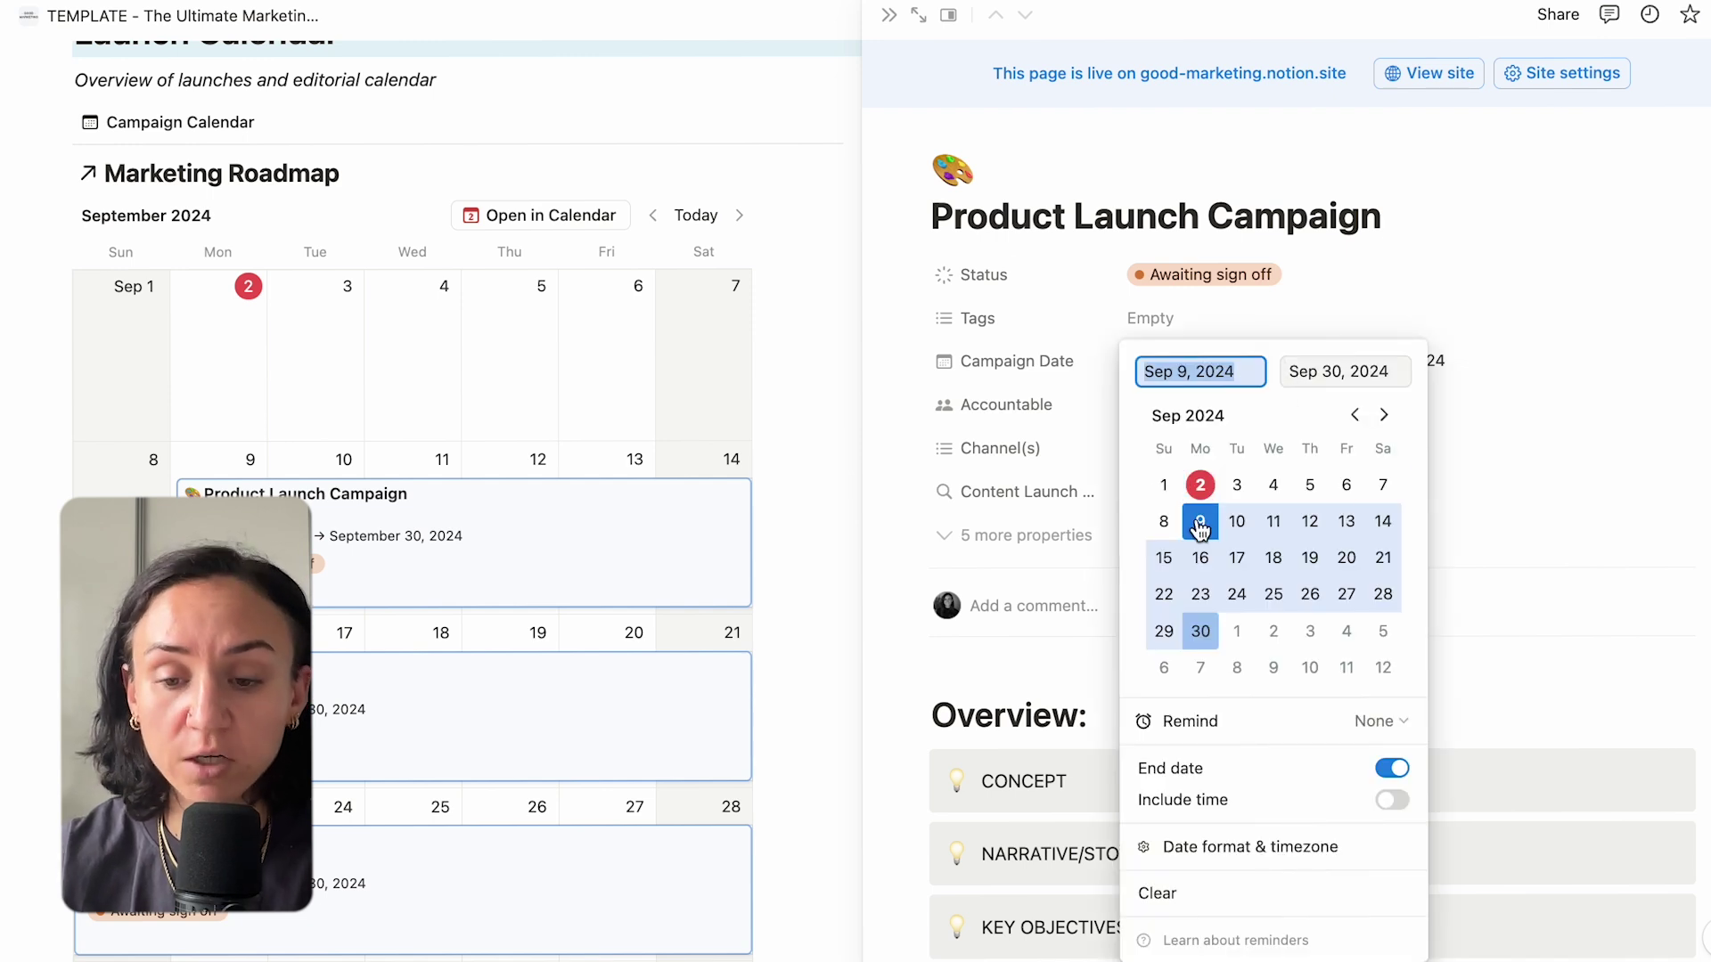
key("Escape")
Create a new calendar entry on September 3 titled 'Brand Campaign'.
left_click(888, 15)
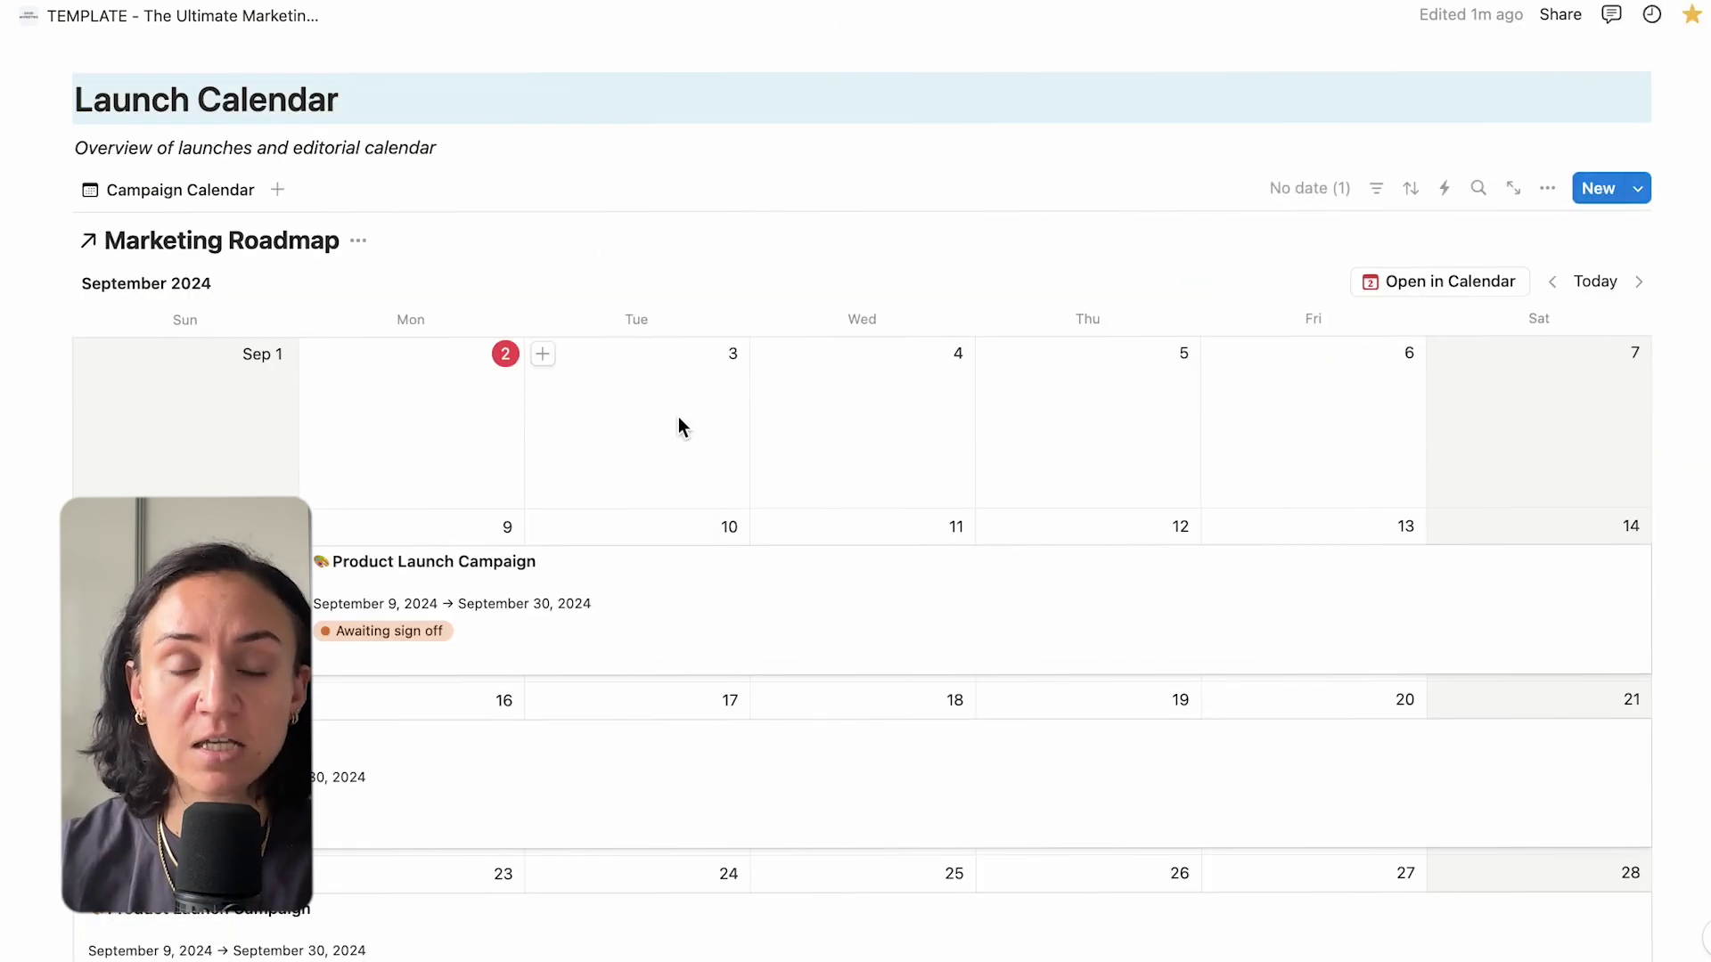
scroll(695, 615, "down", 1)
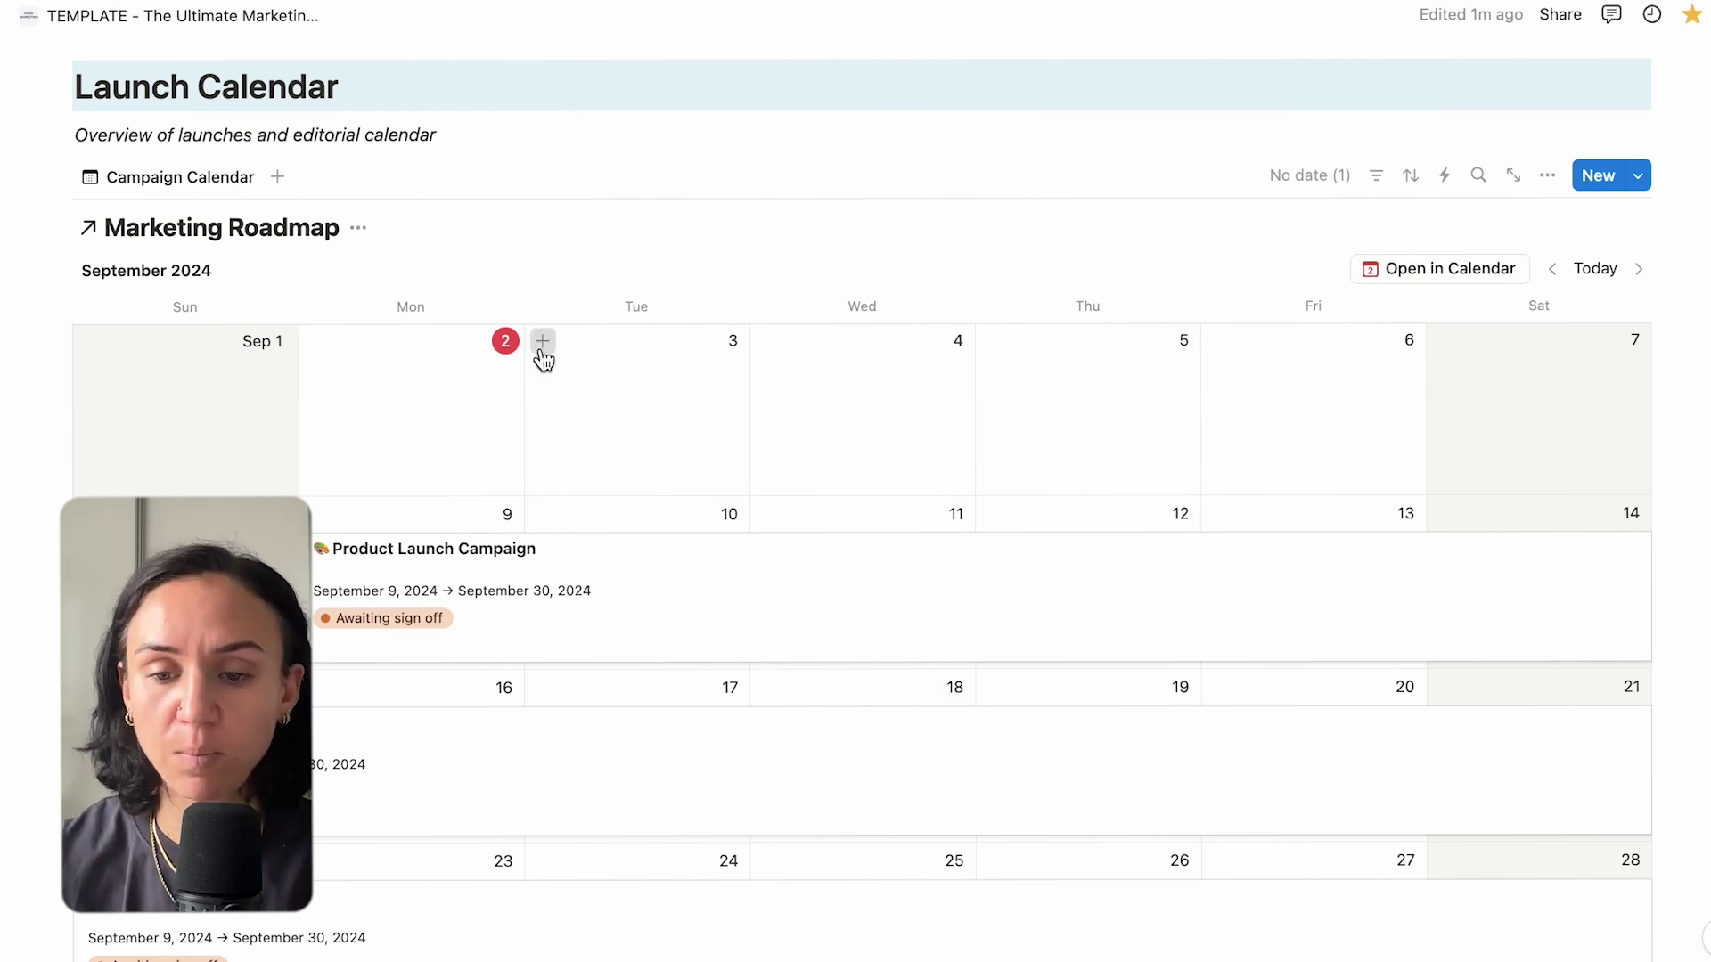
left_click(542, 341)
key("super+a")
type("Brand Campaign")
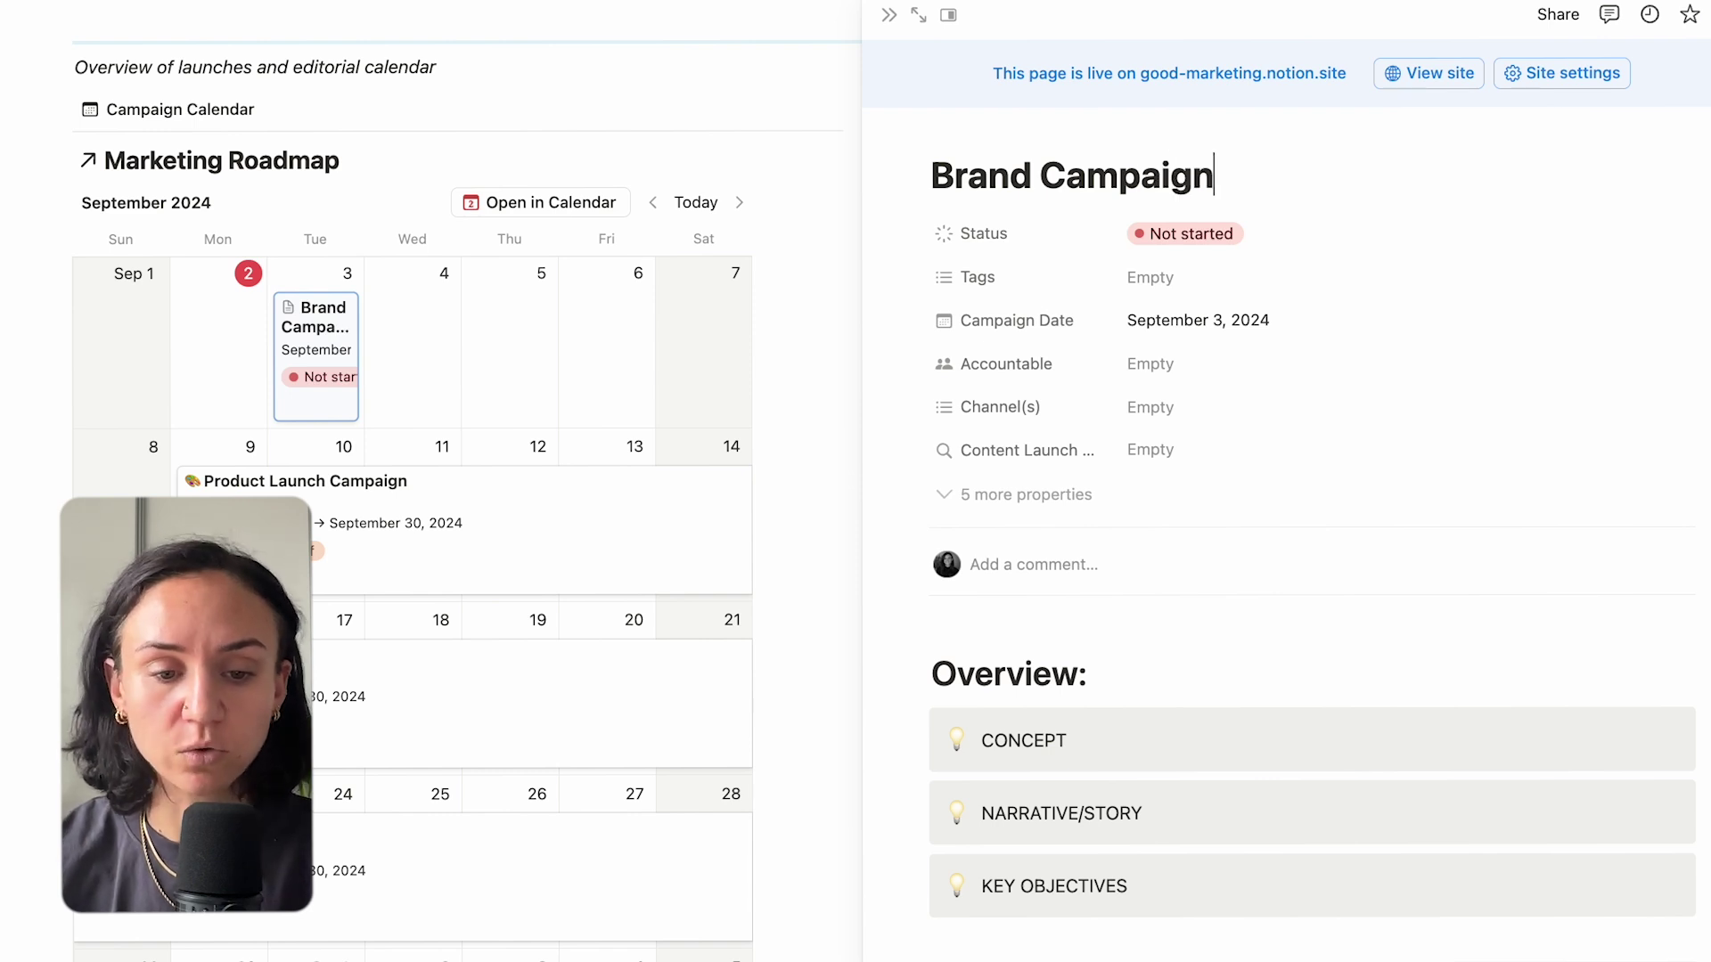
Give Brand Campaign an end date of September 9, 2024, then close its page.
left_click(1283, 330)
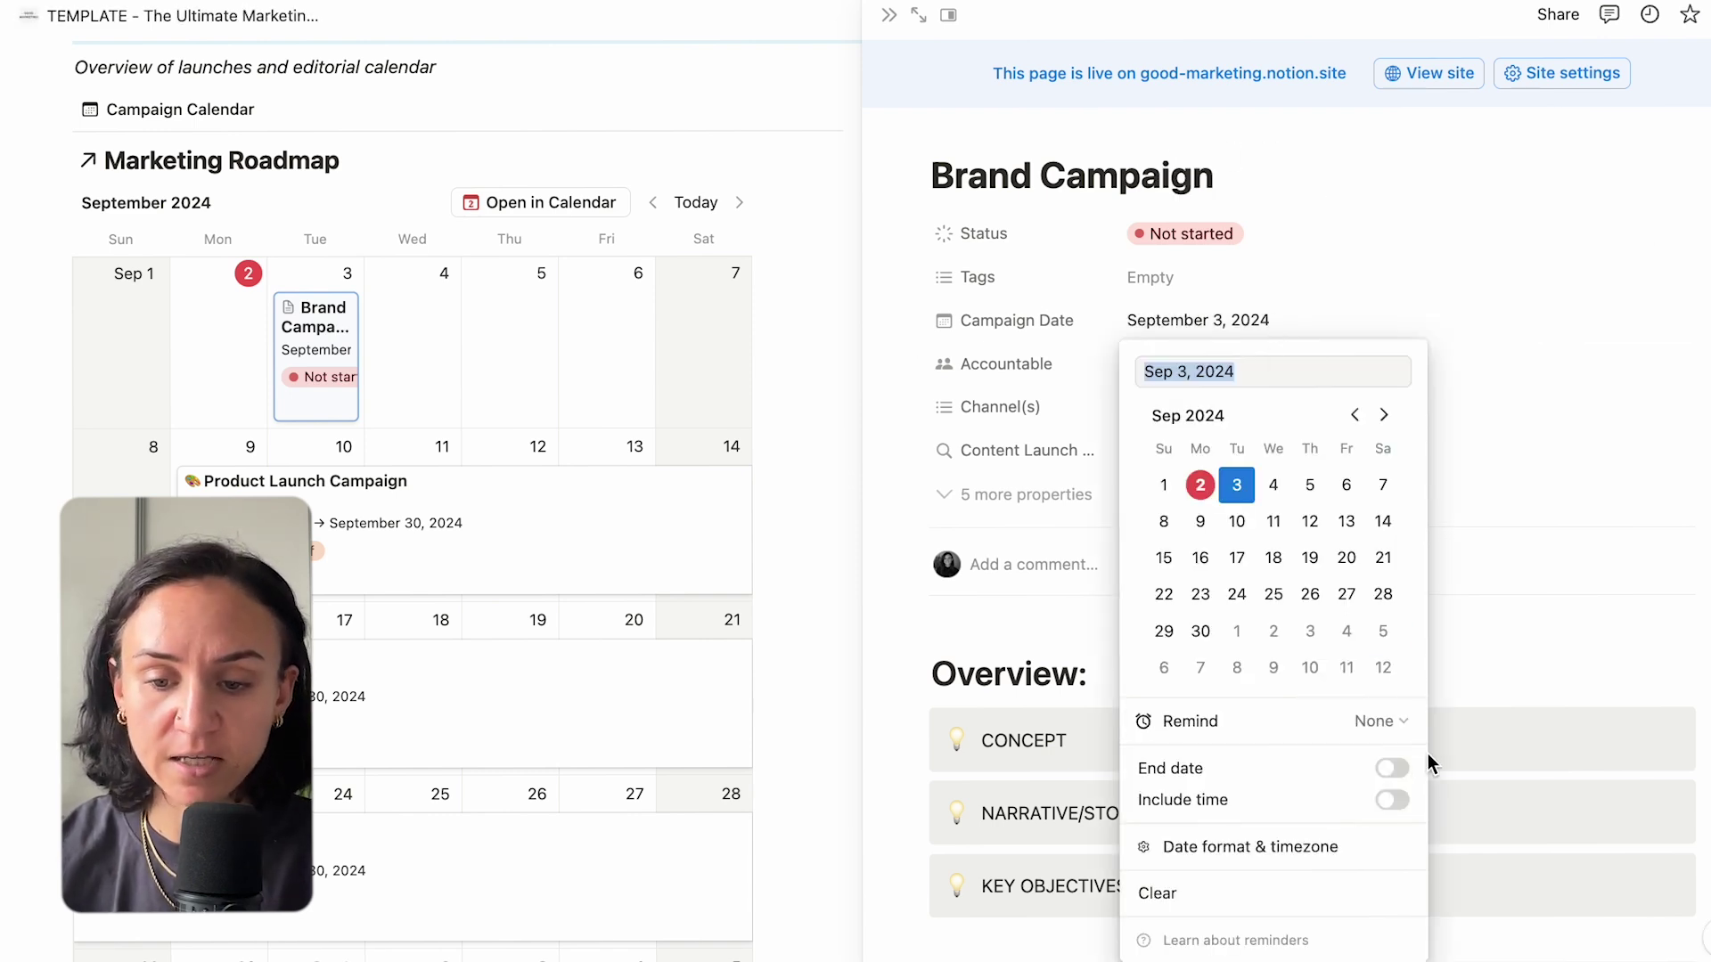
left_click(1403, 772)
left_click(1200, 521)
left_click(1345, 200)
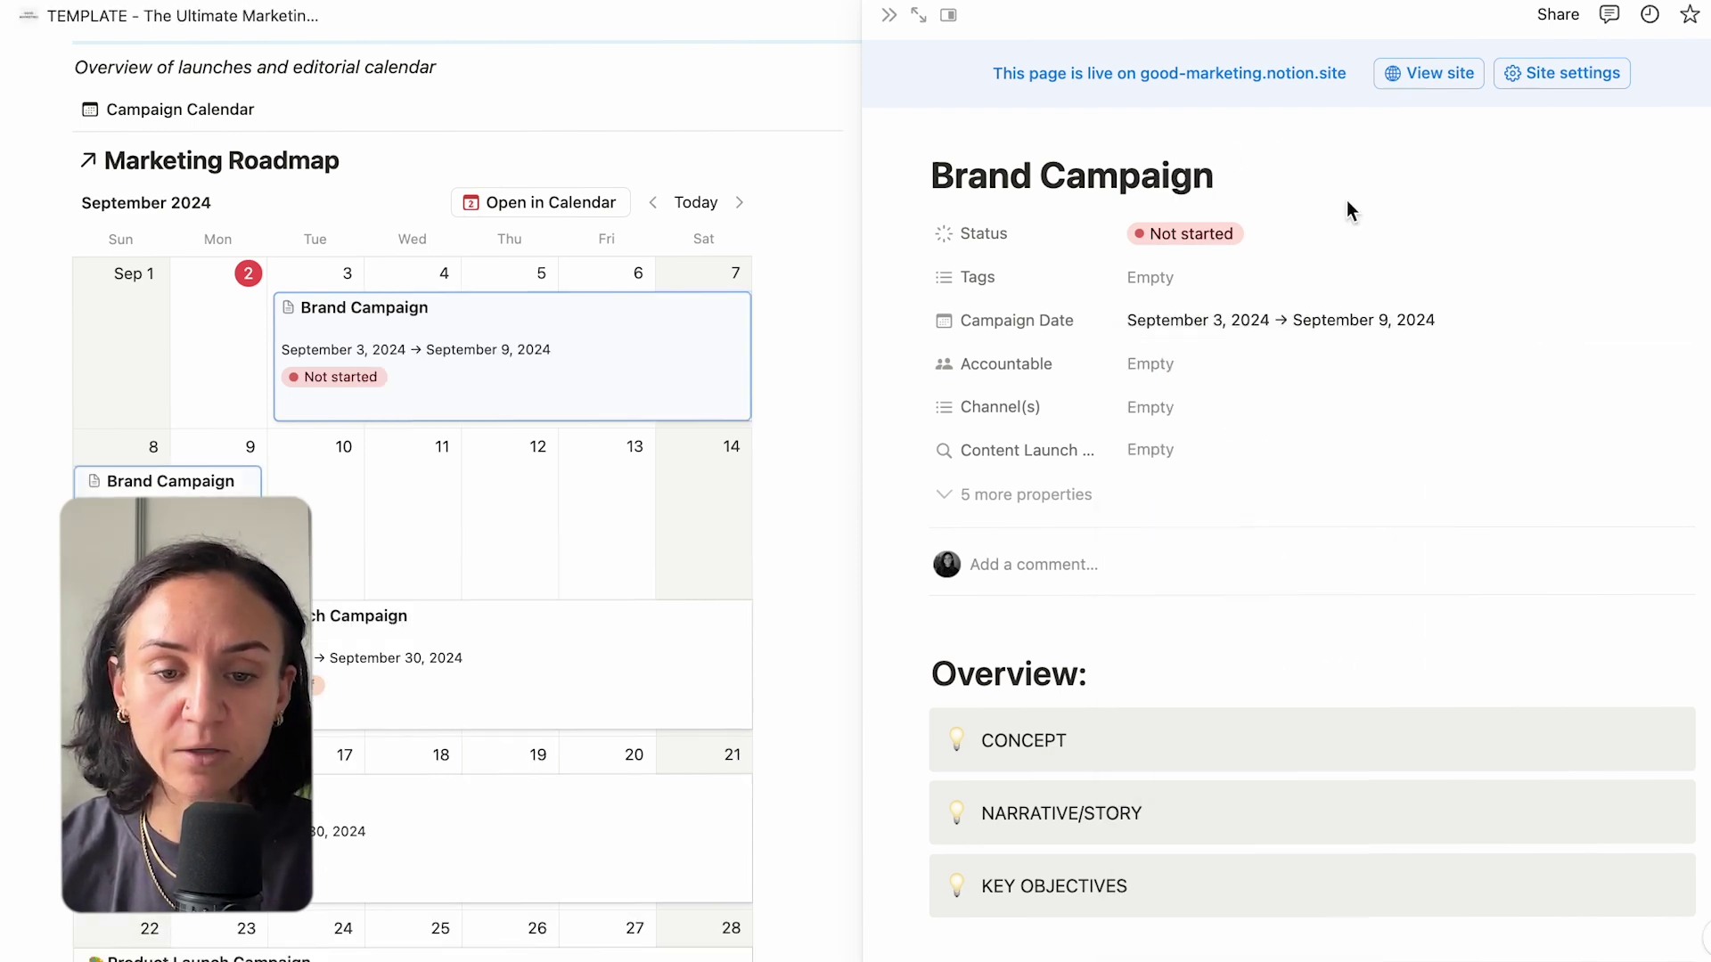
left_click(888, 16)
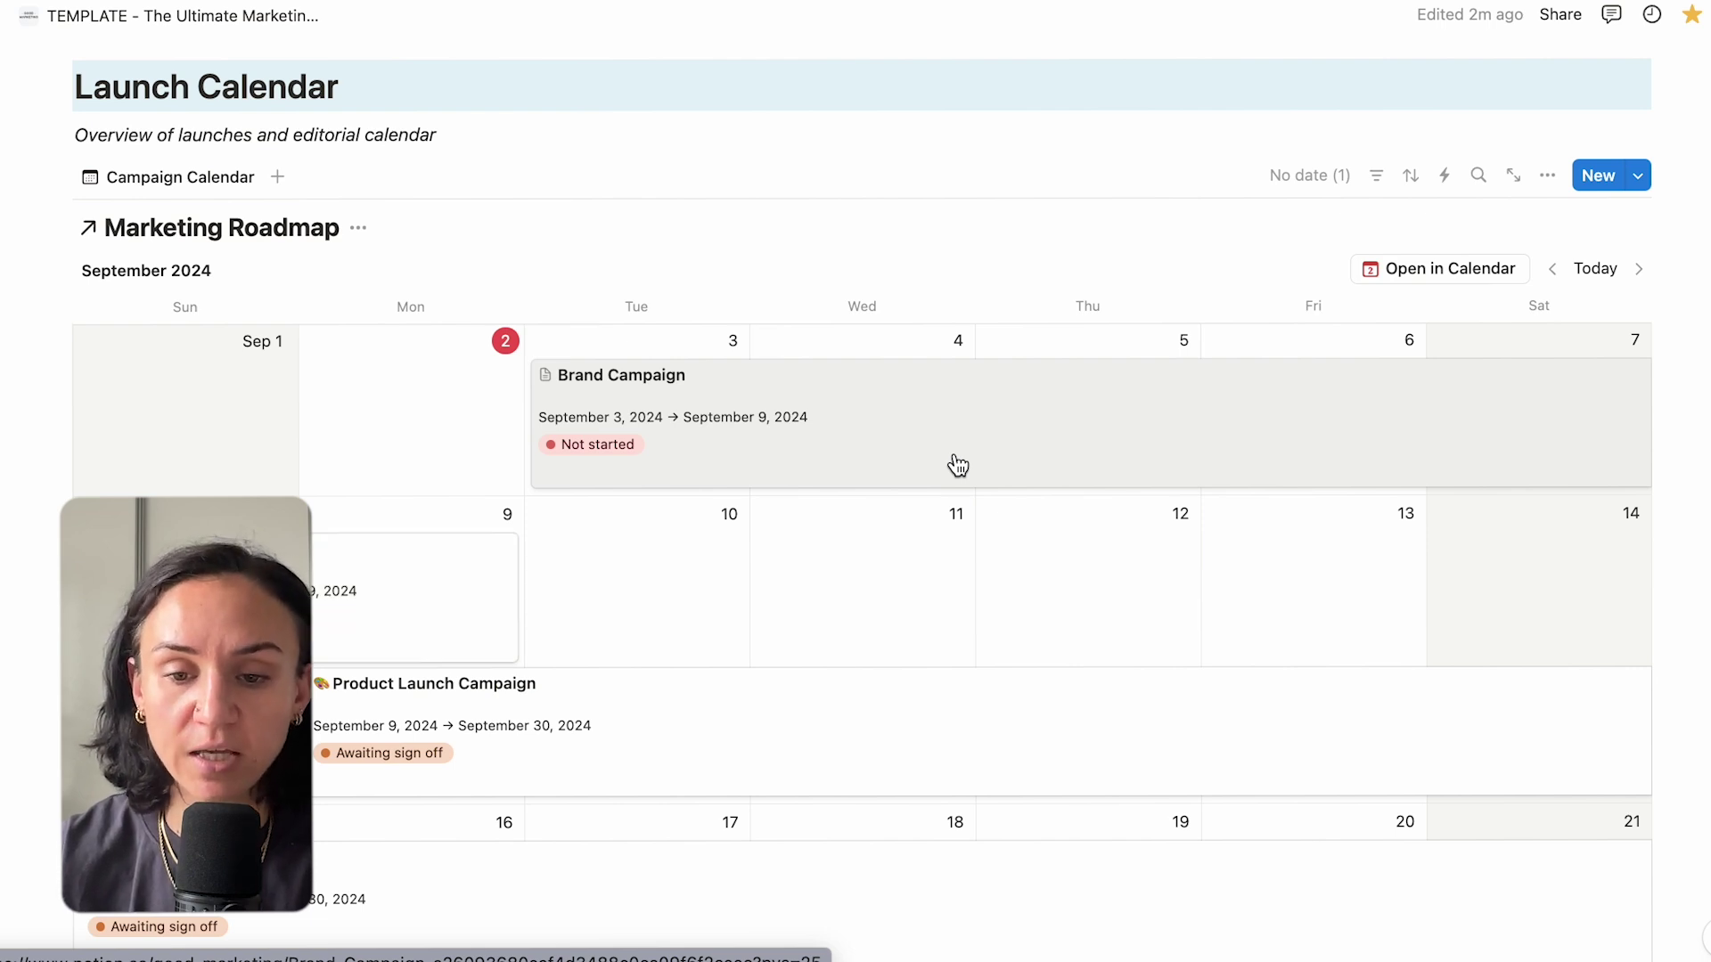
left_click(954, 466)
scroll(1201, 722, "down", 5)
scroll(1204, 731, "down", 4)
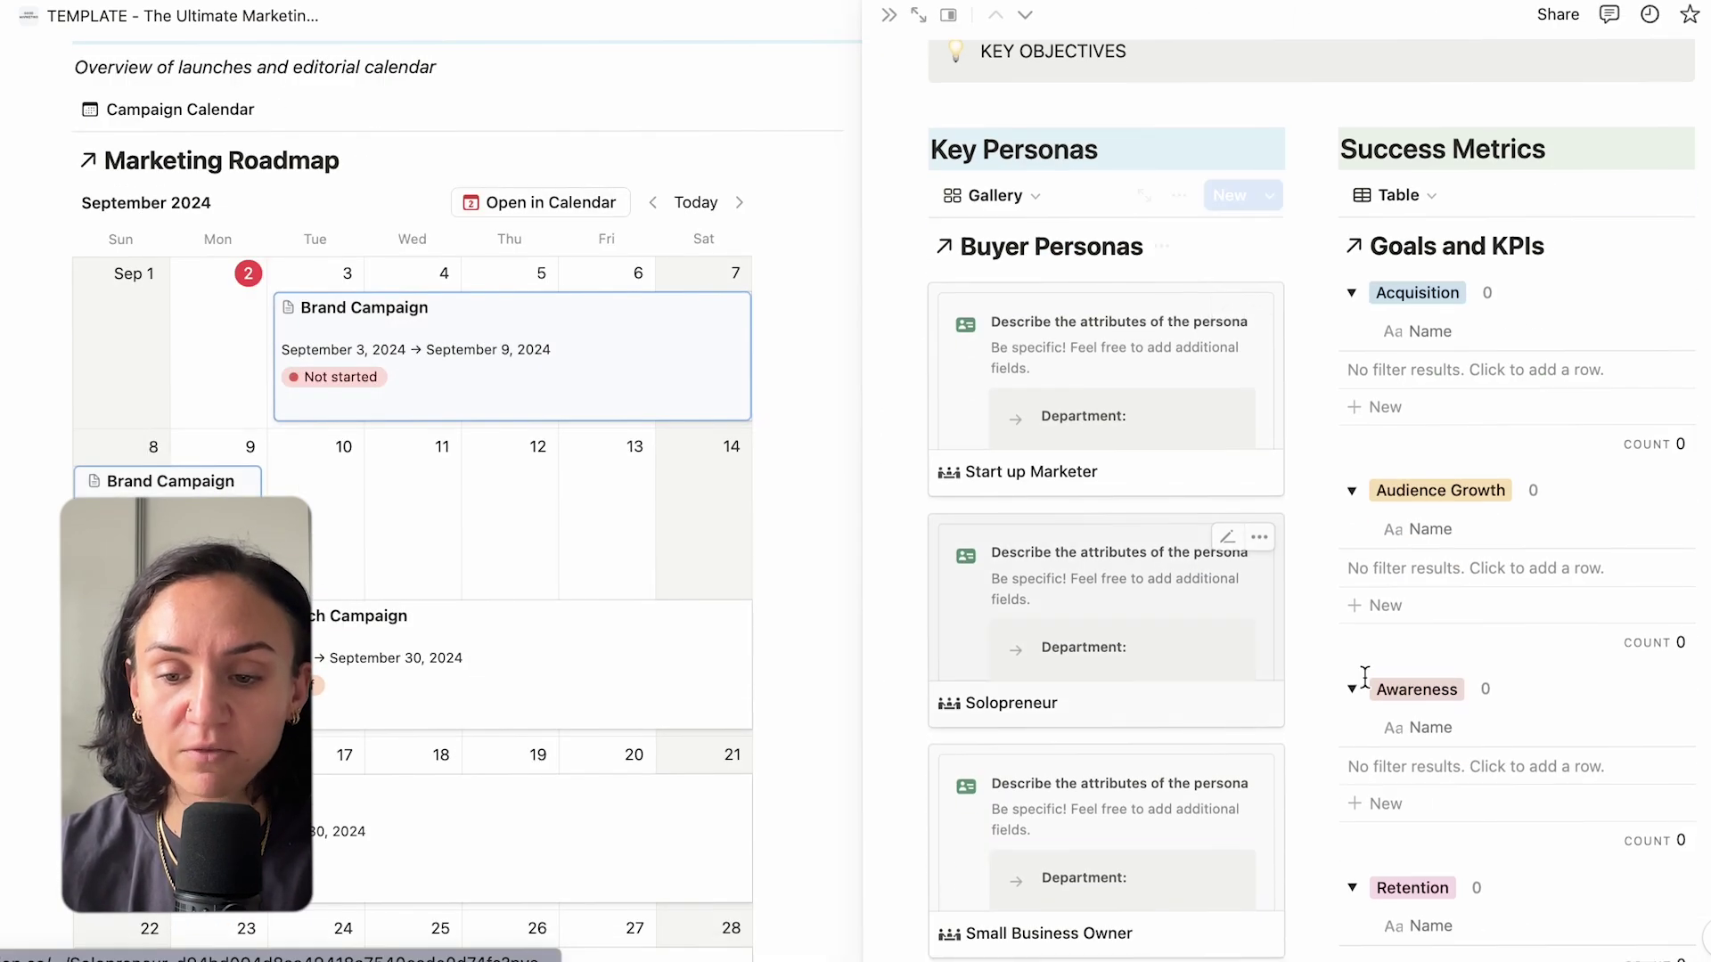
scroll(1366, 668, "down", 3)
scroll(1431, 695, "up", 3)
scroll(1434, 695, "up", 10)
key("Escape")
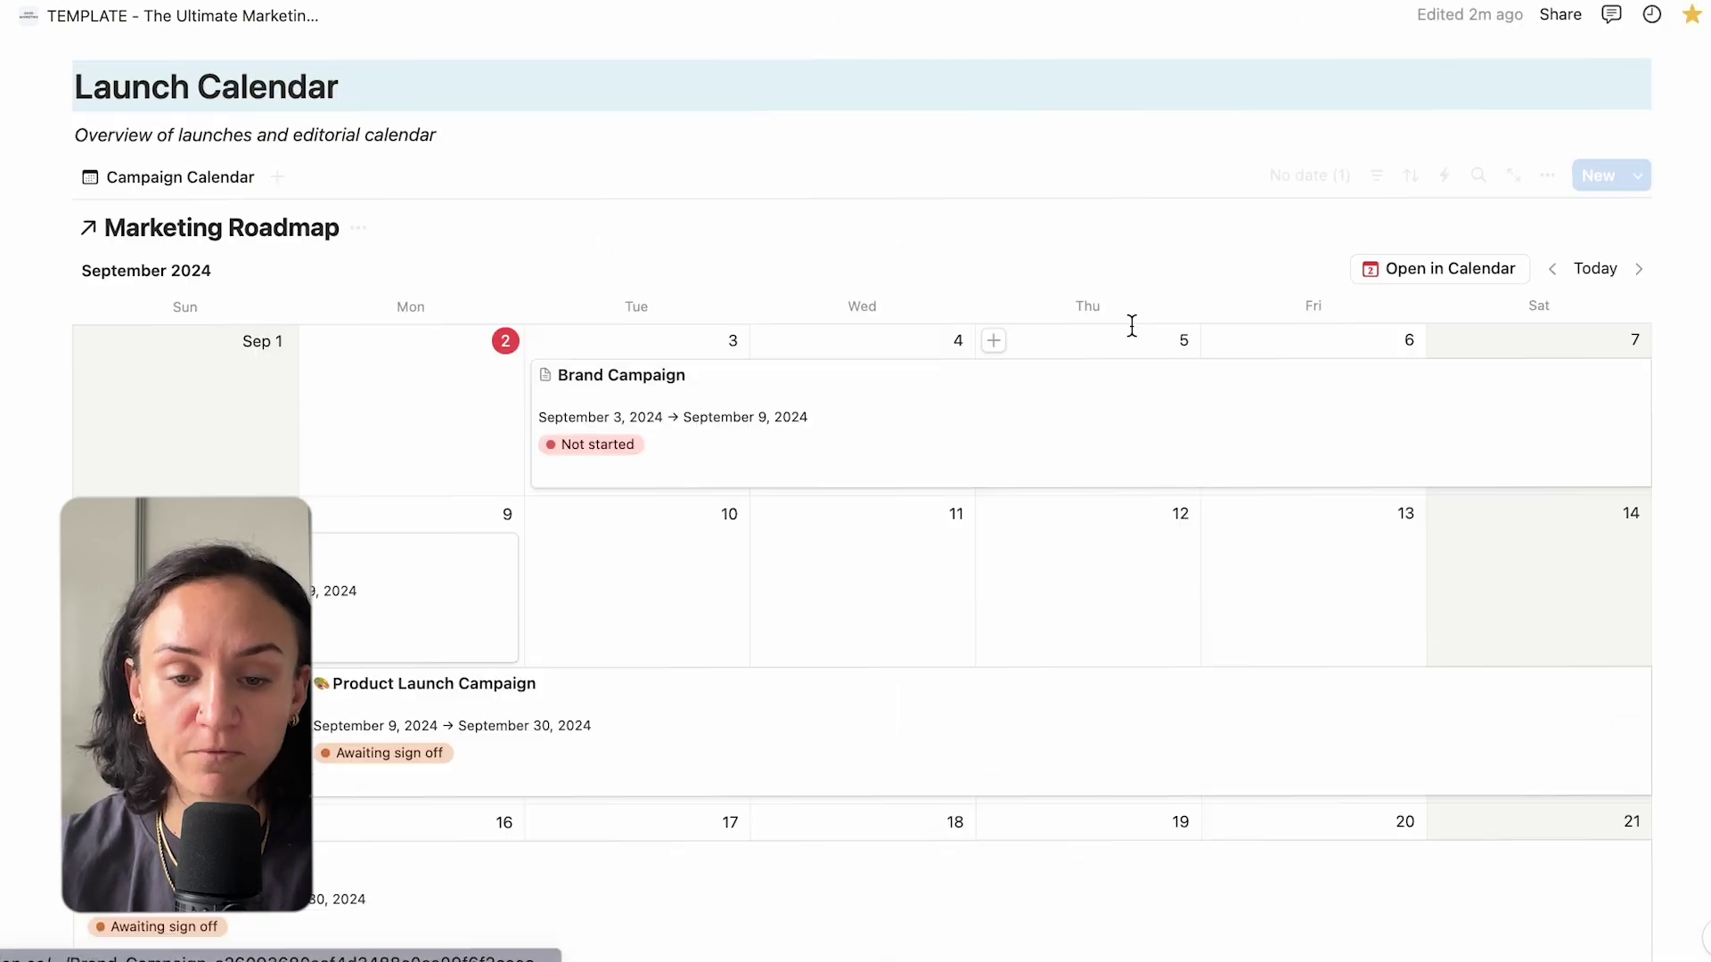
scroll(1194, 348, "up", 10)
scroll(1140, 579, "down", 6)
scroll(1143, 585, "down", 3)
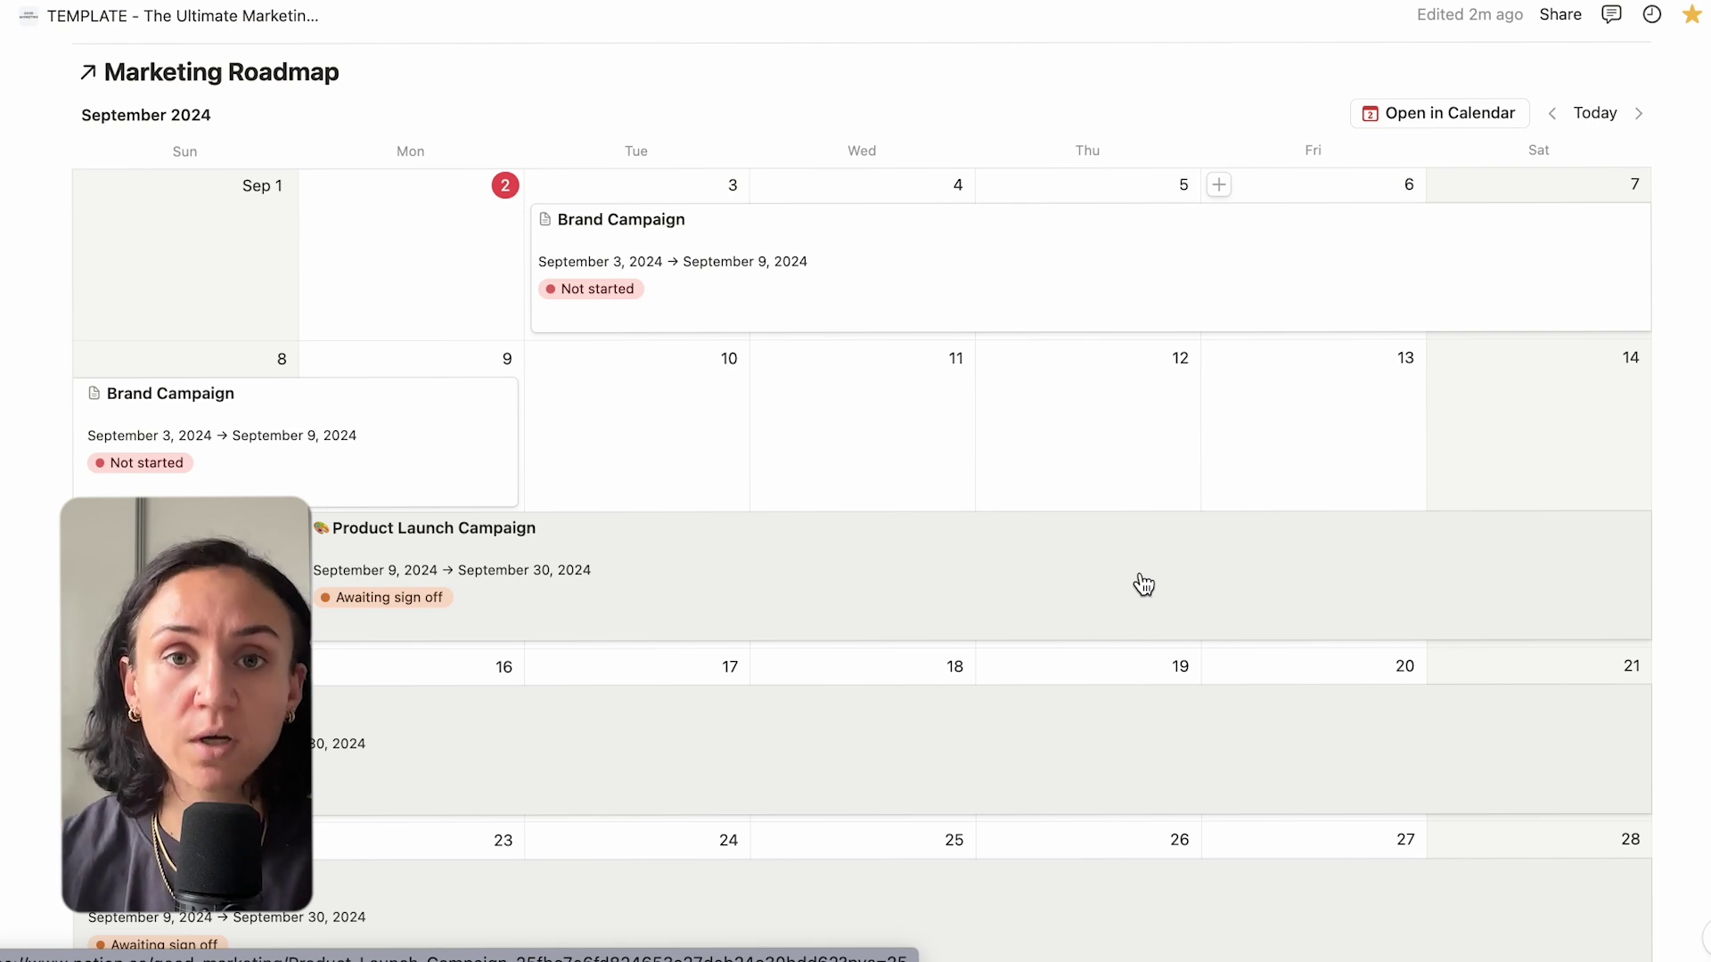
scroll(1143, 584, "down", 13)
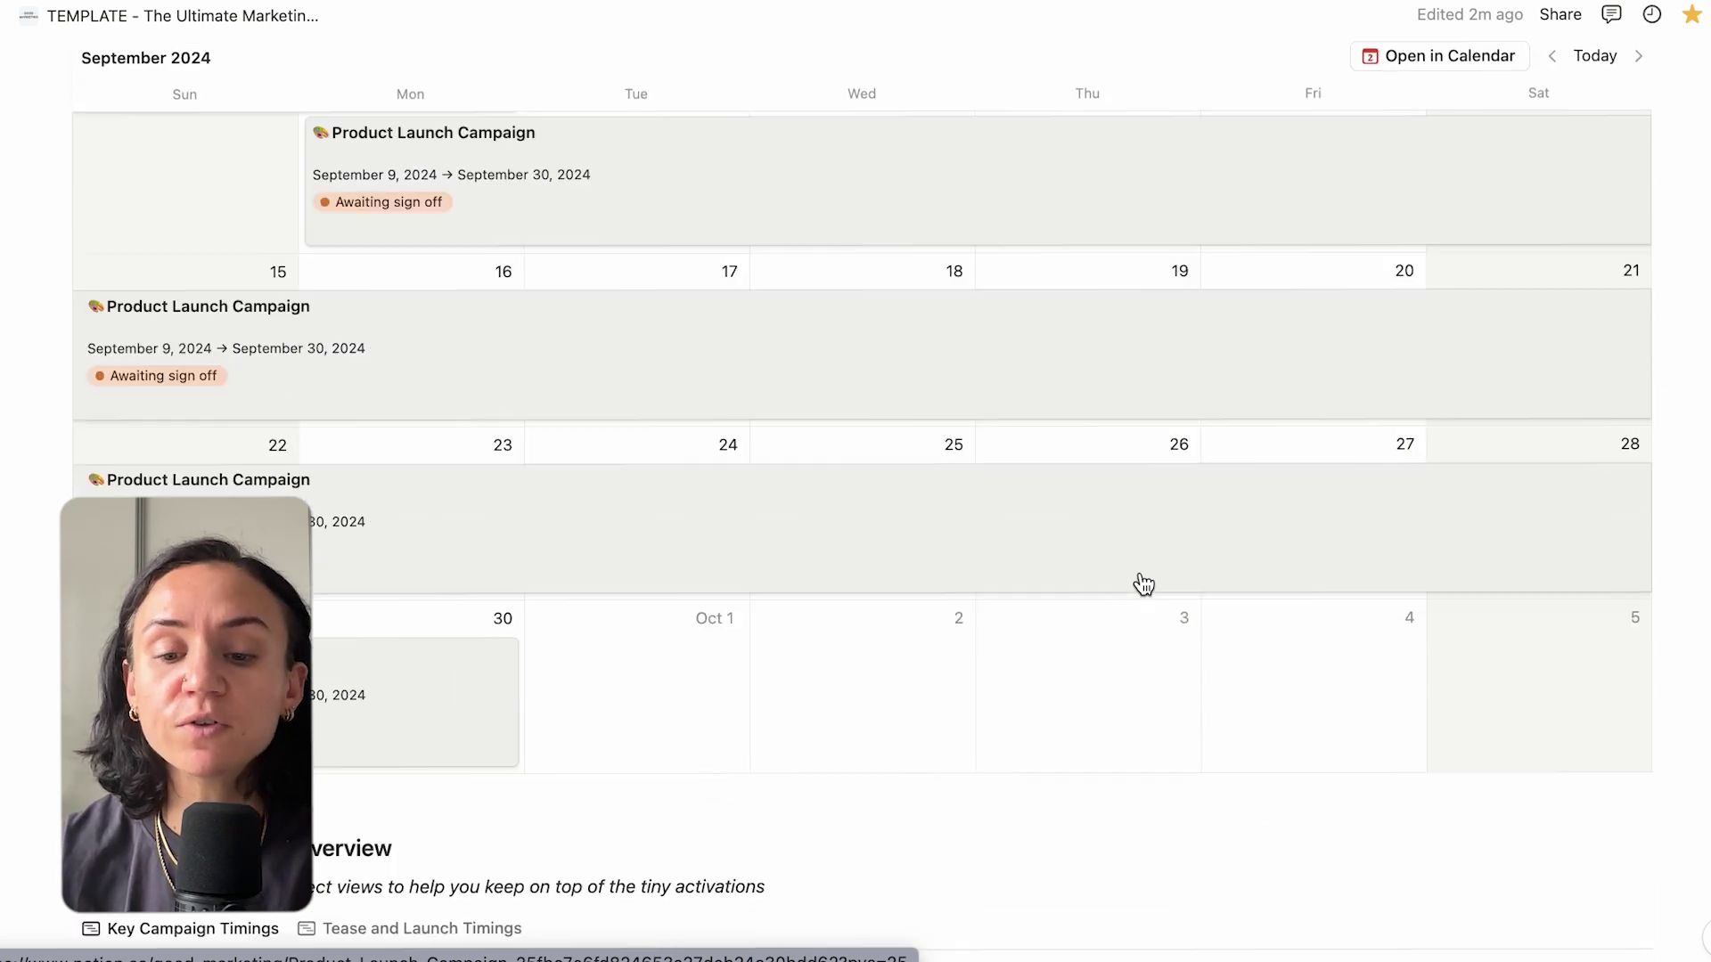
scroll(1141, 572, "up", 1)
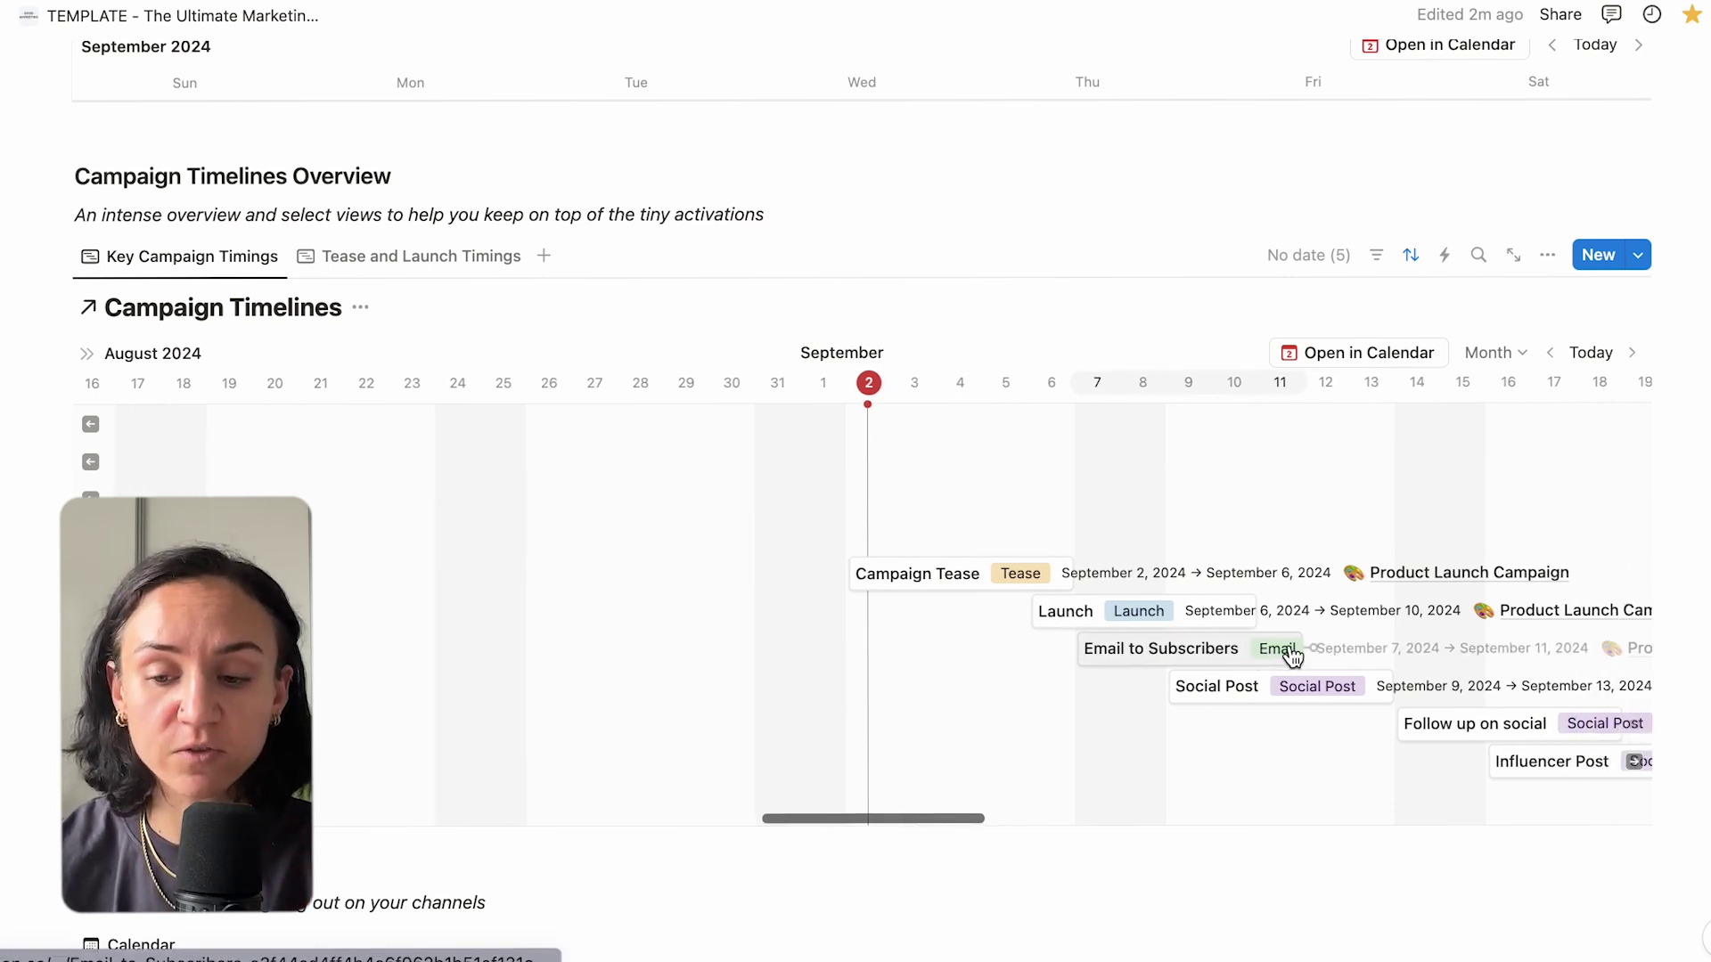
scroll(1293, 657, "right", 7)
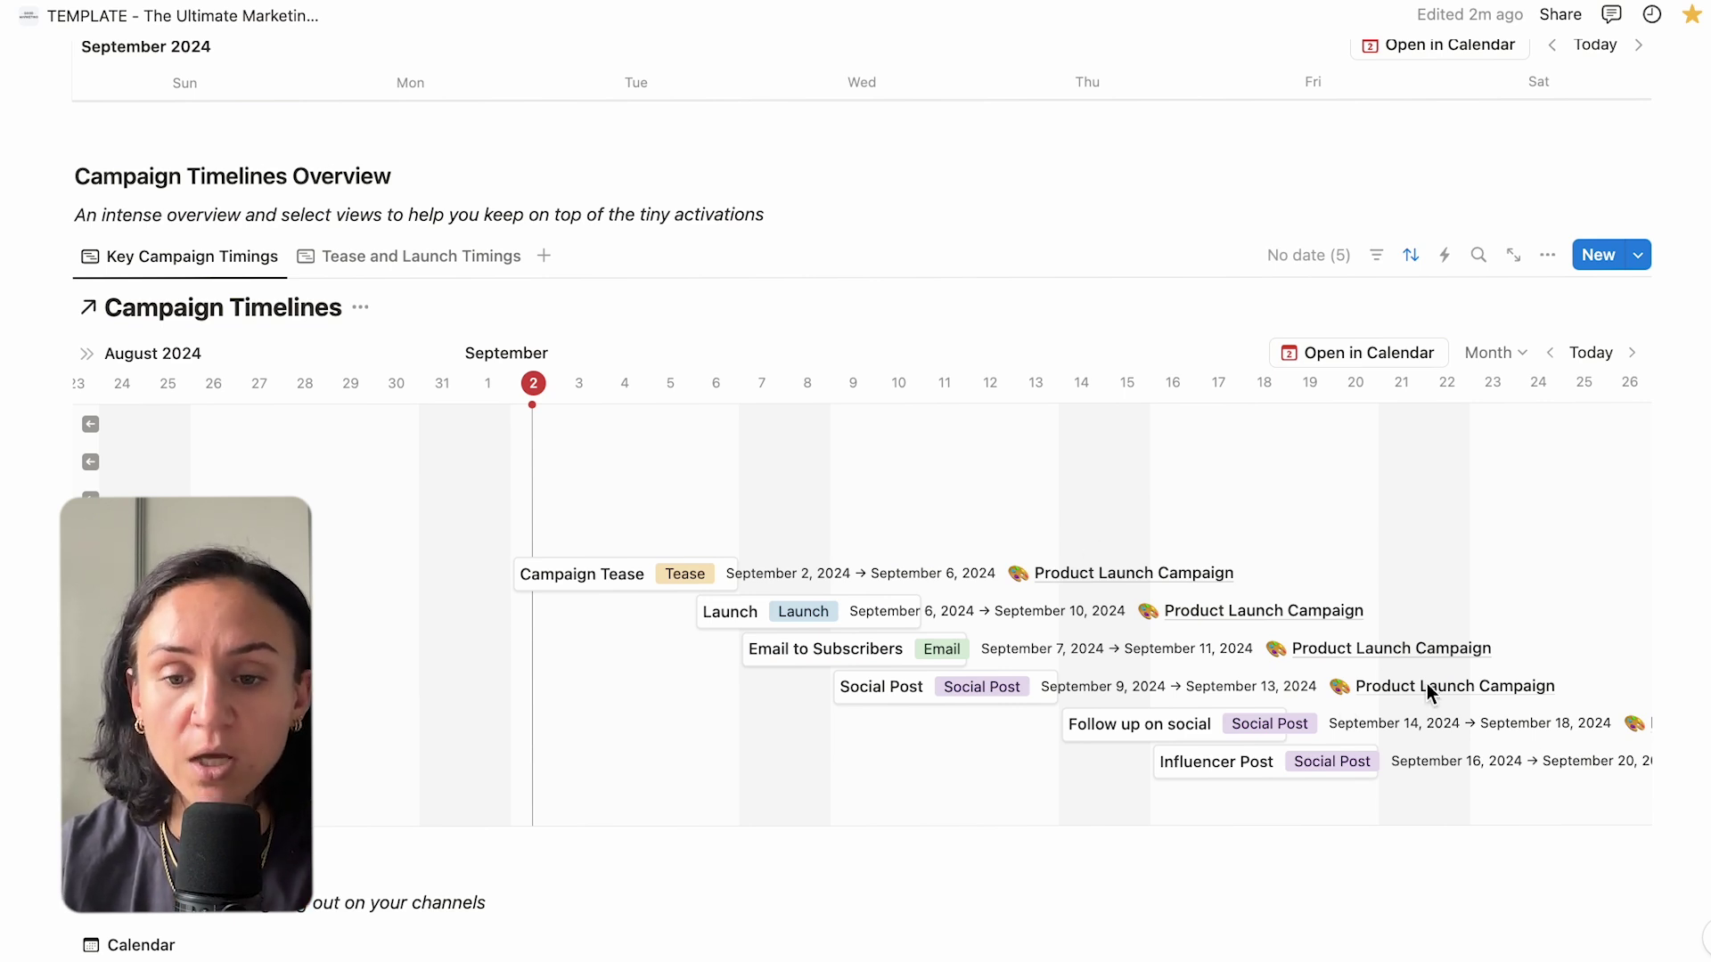
Open Brand Campaign and add a Social Post activity (Sep 3–7) to its Campaign Timeline.
scroll(1425, 682, "up", 10)
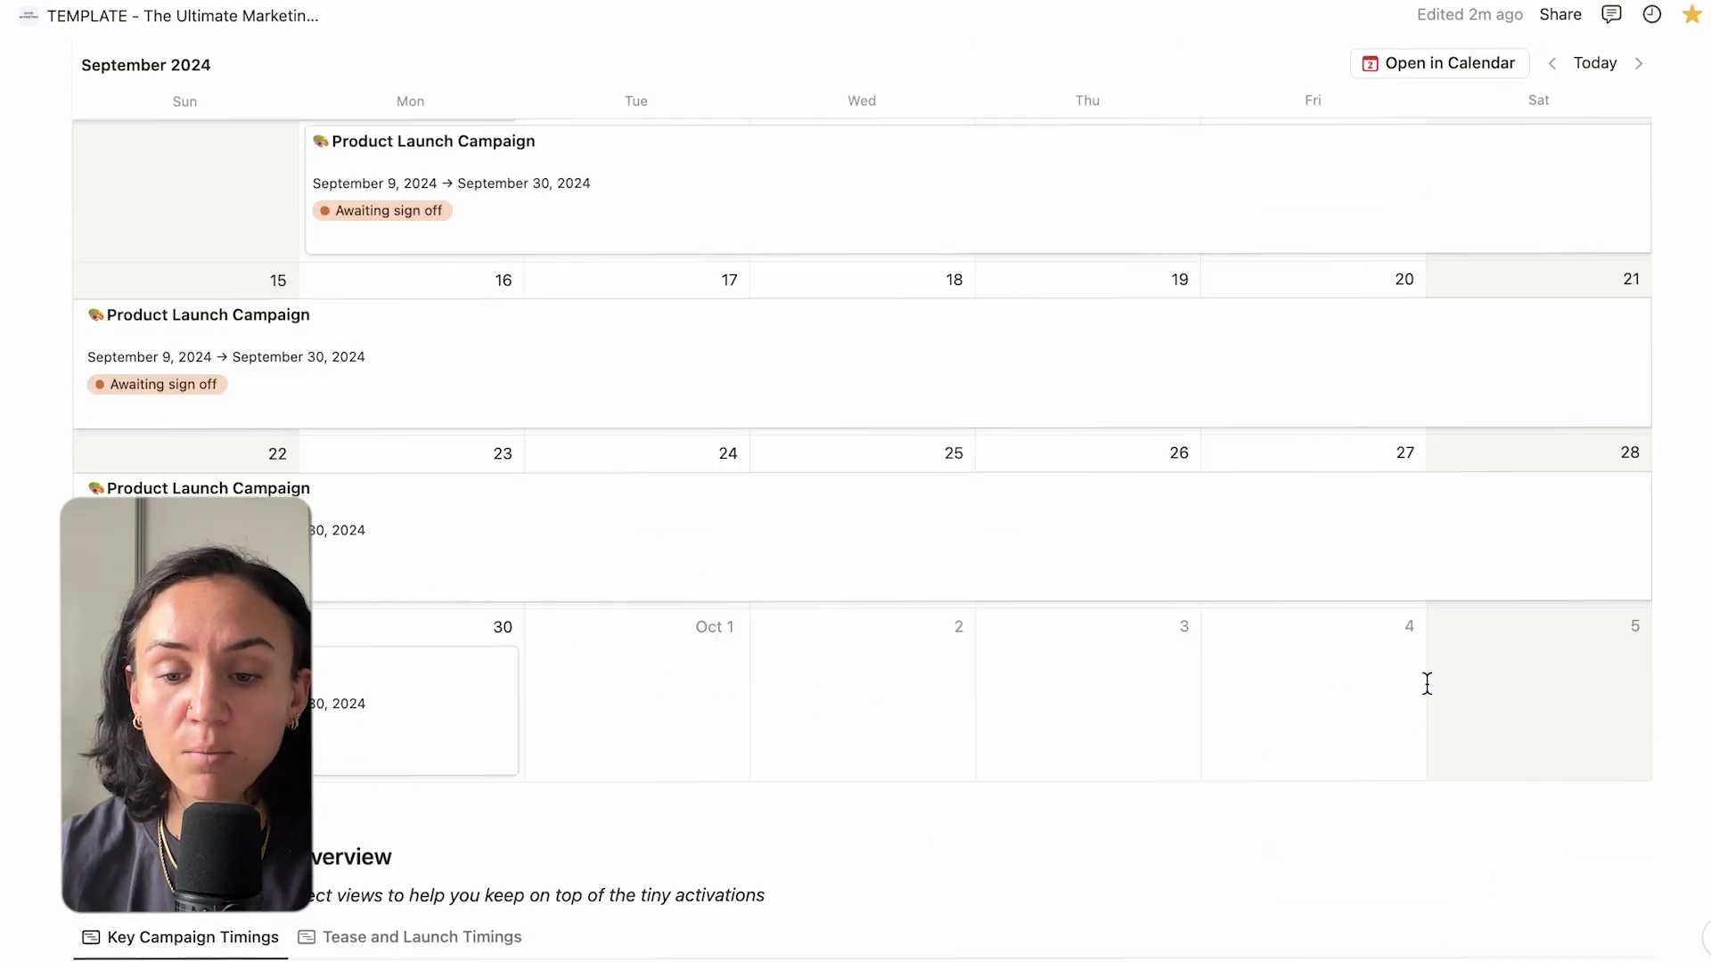
left_click(1176, 439)
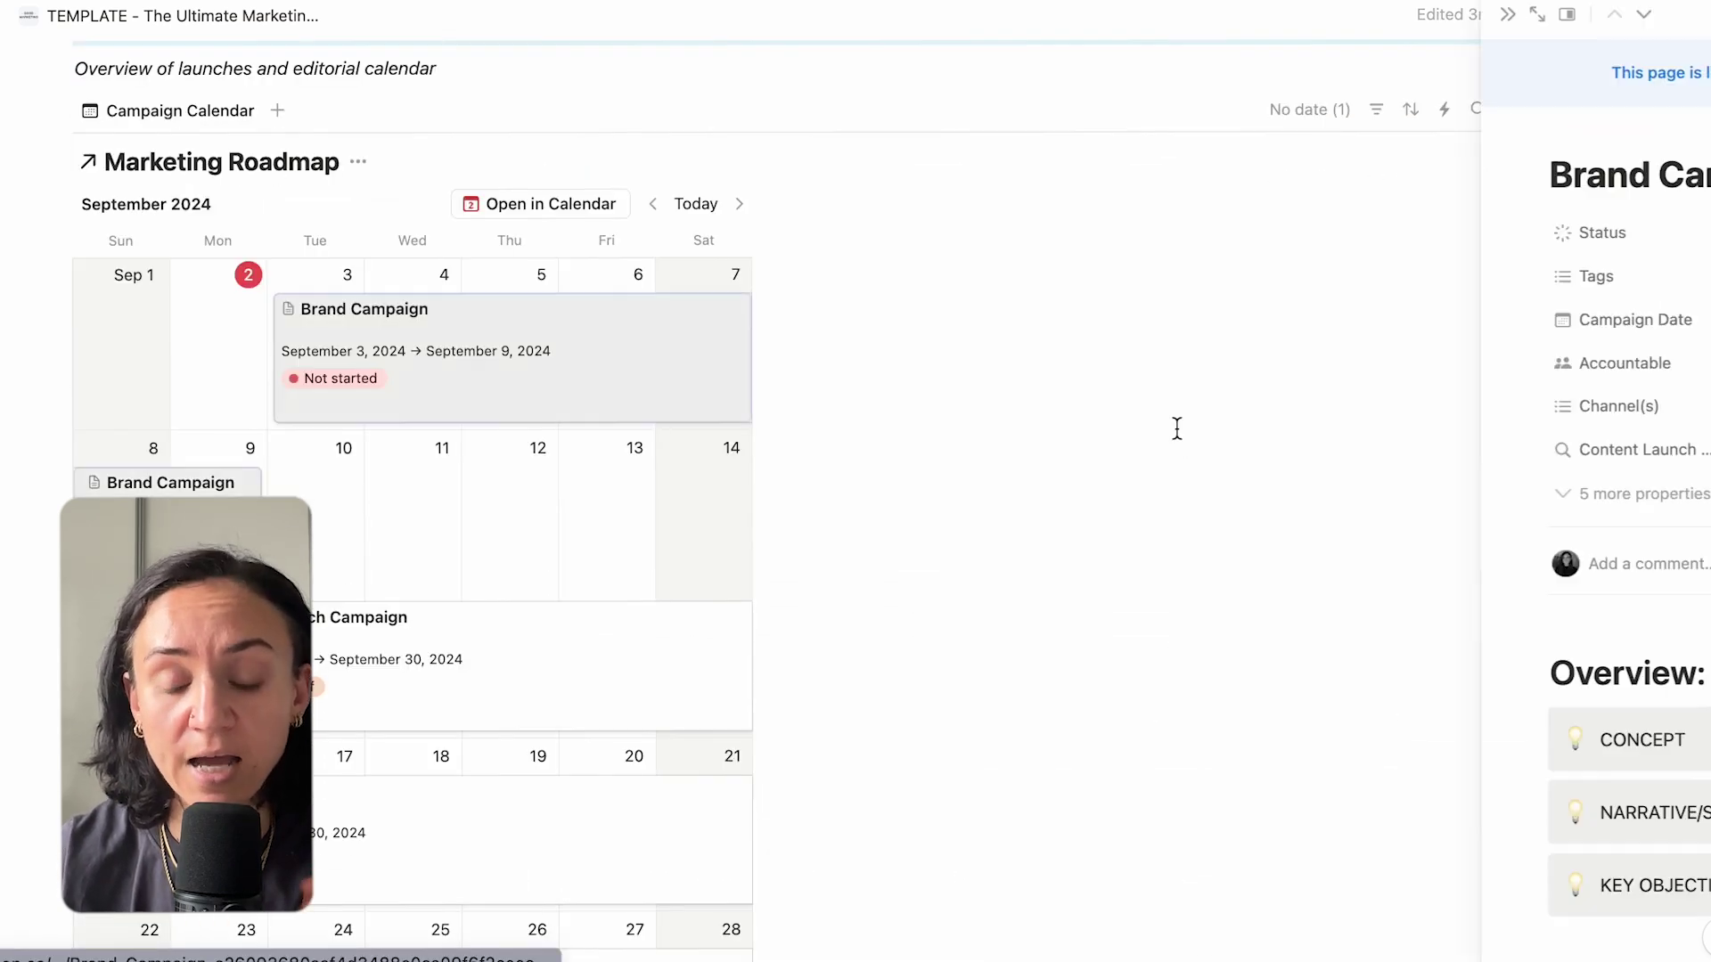
scroll(1232, 695, "down", 15)
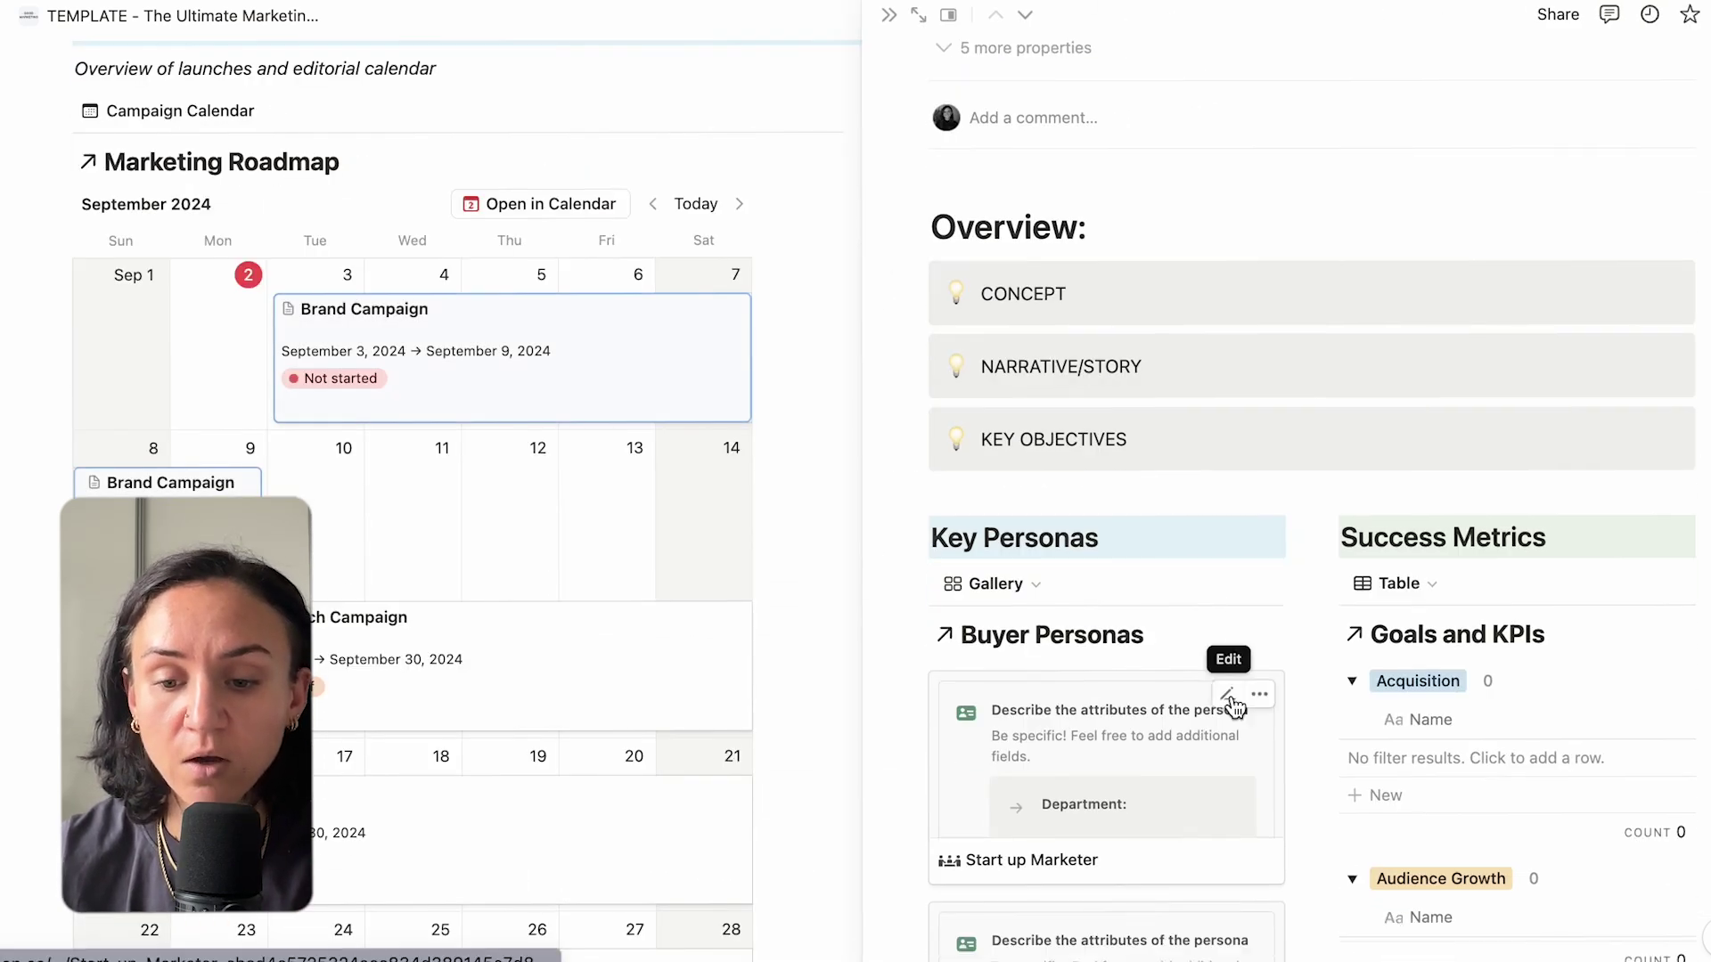
scroll(1232, 694, "down", 2)
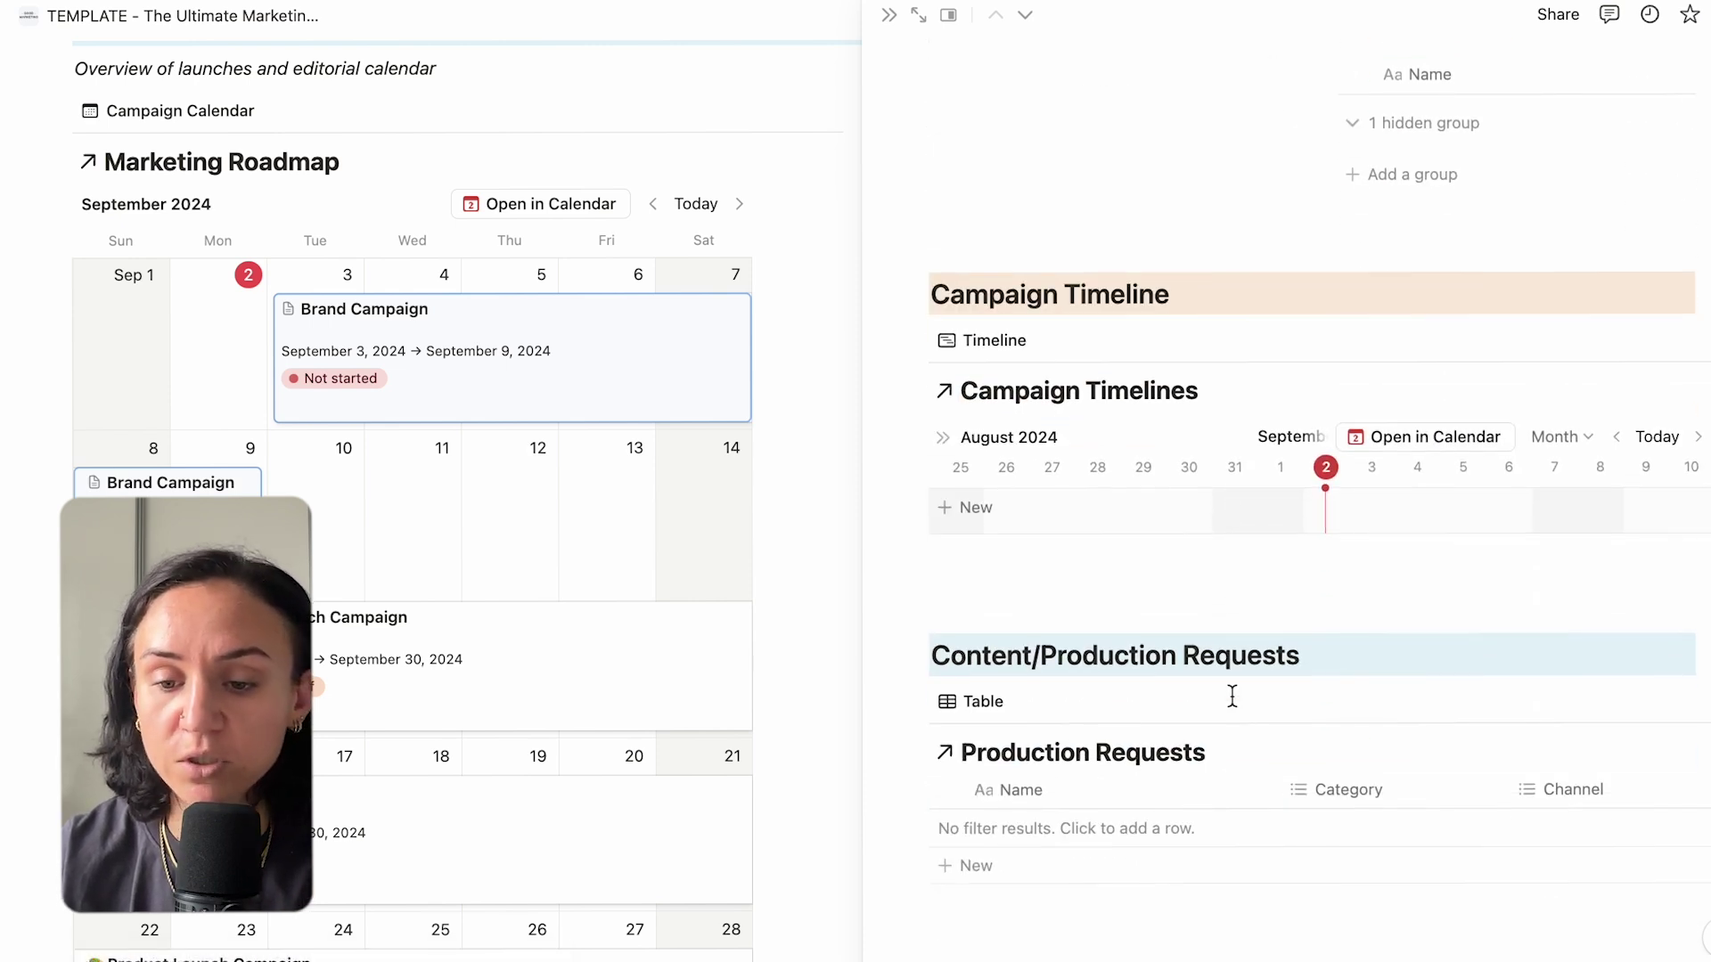
left_click(1375, 506)
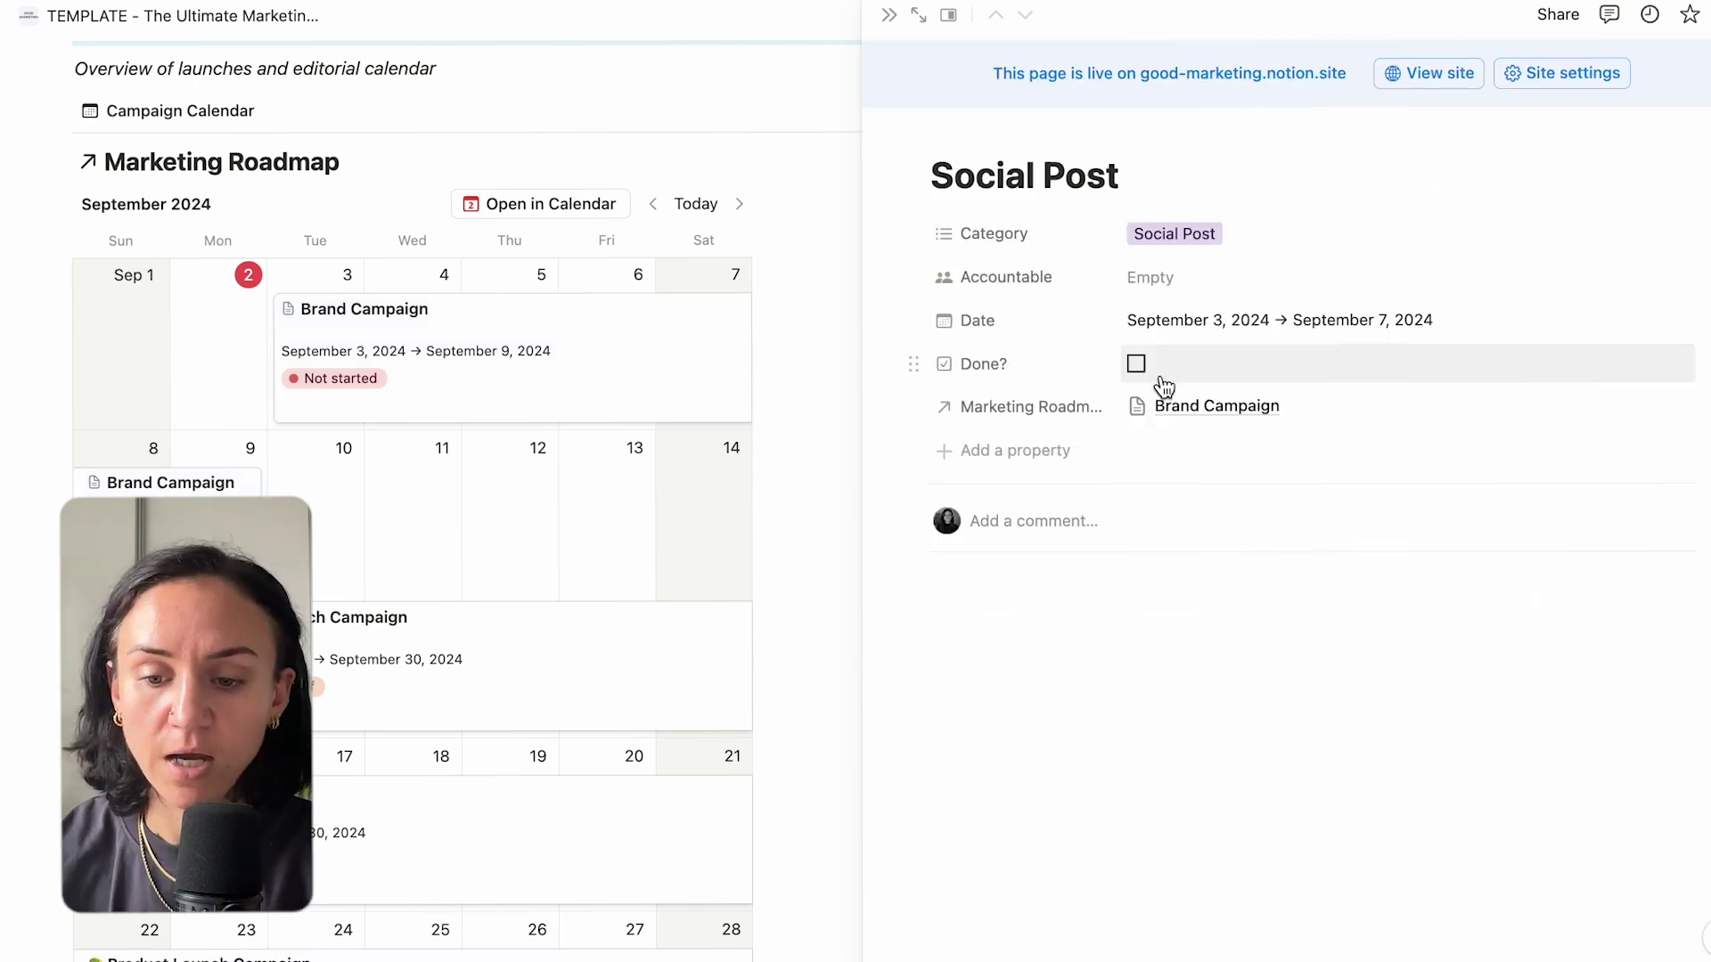
Add a second activity, renamed Webinar and tagged Web Content (Sep 4–8).
scroll(1376, 862, "down", 15)
scroll(1377, 862, "down", 2)
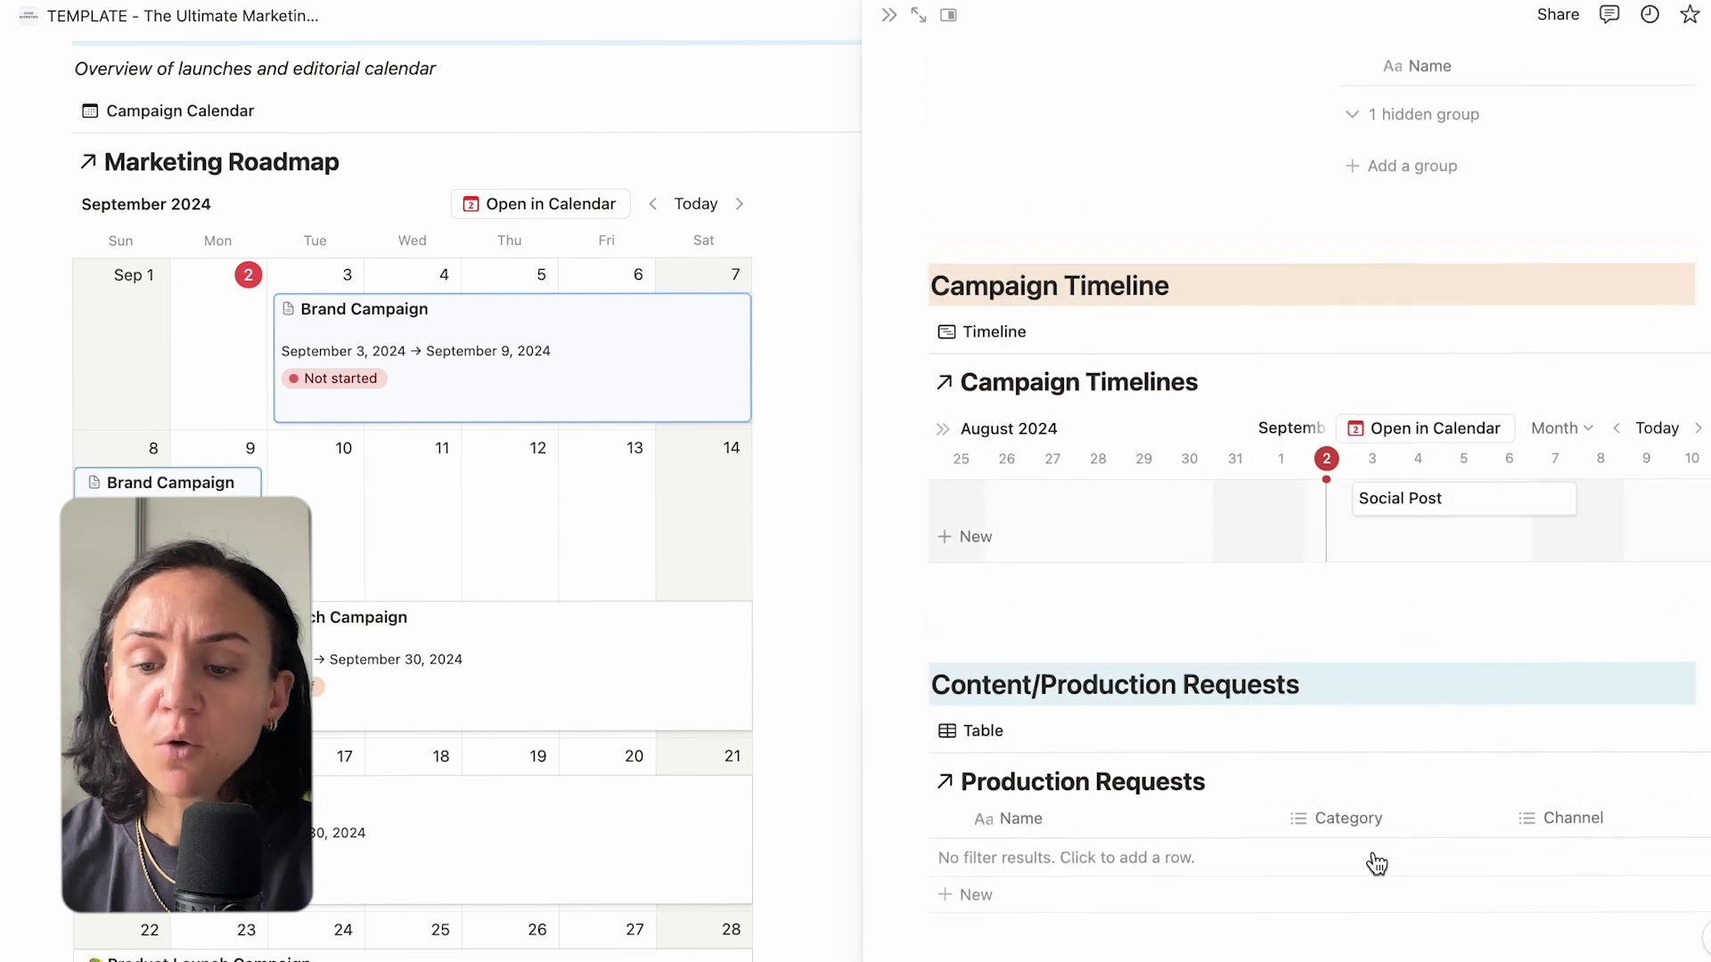
left_click(1436, 540)
left_click(1519, 546)
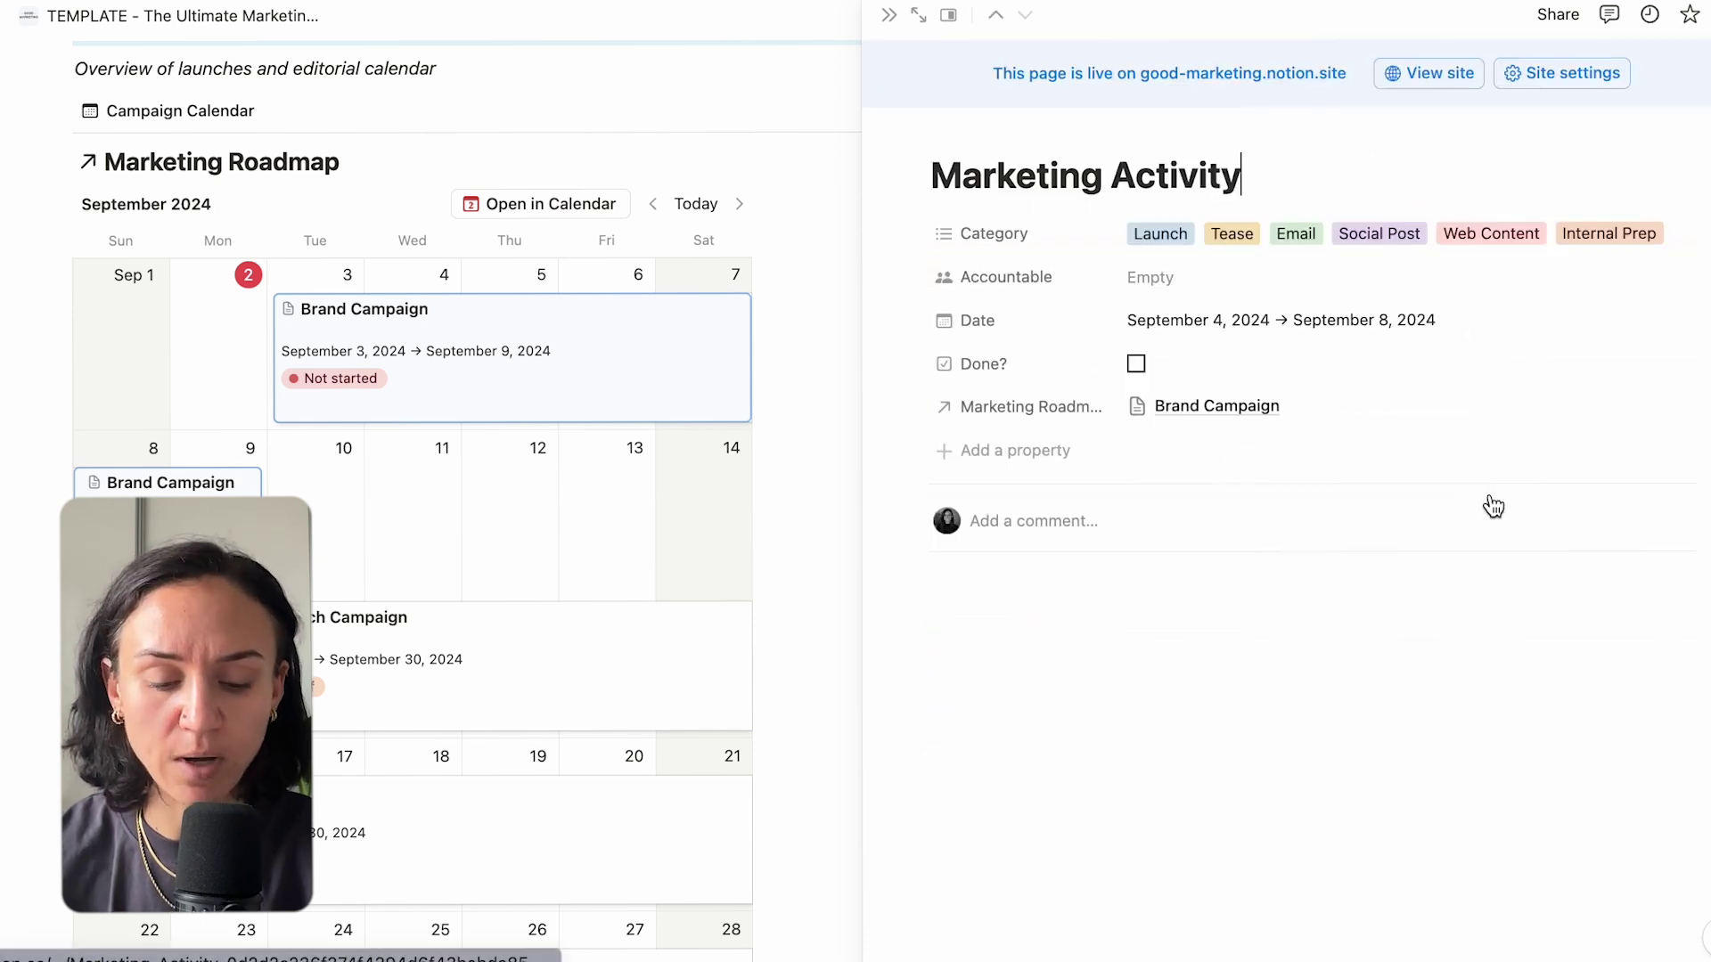
triple_click(1296, 178)
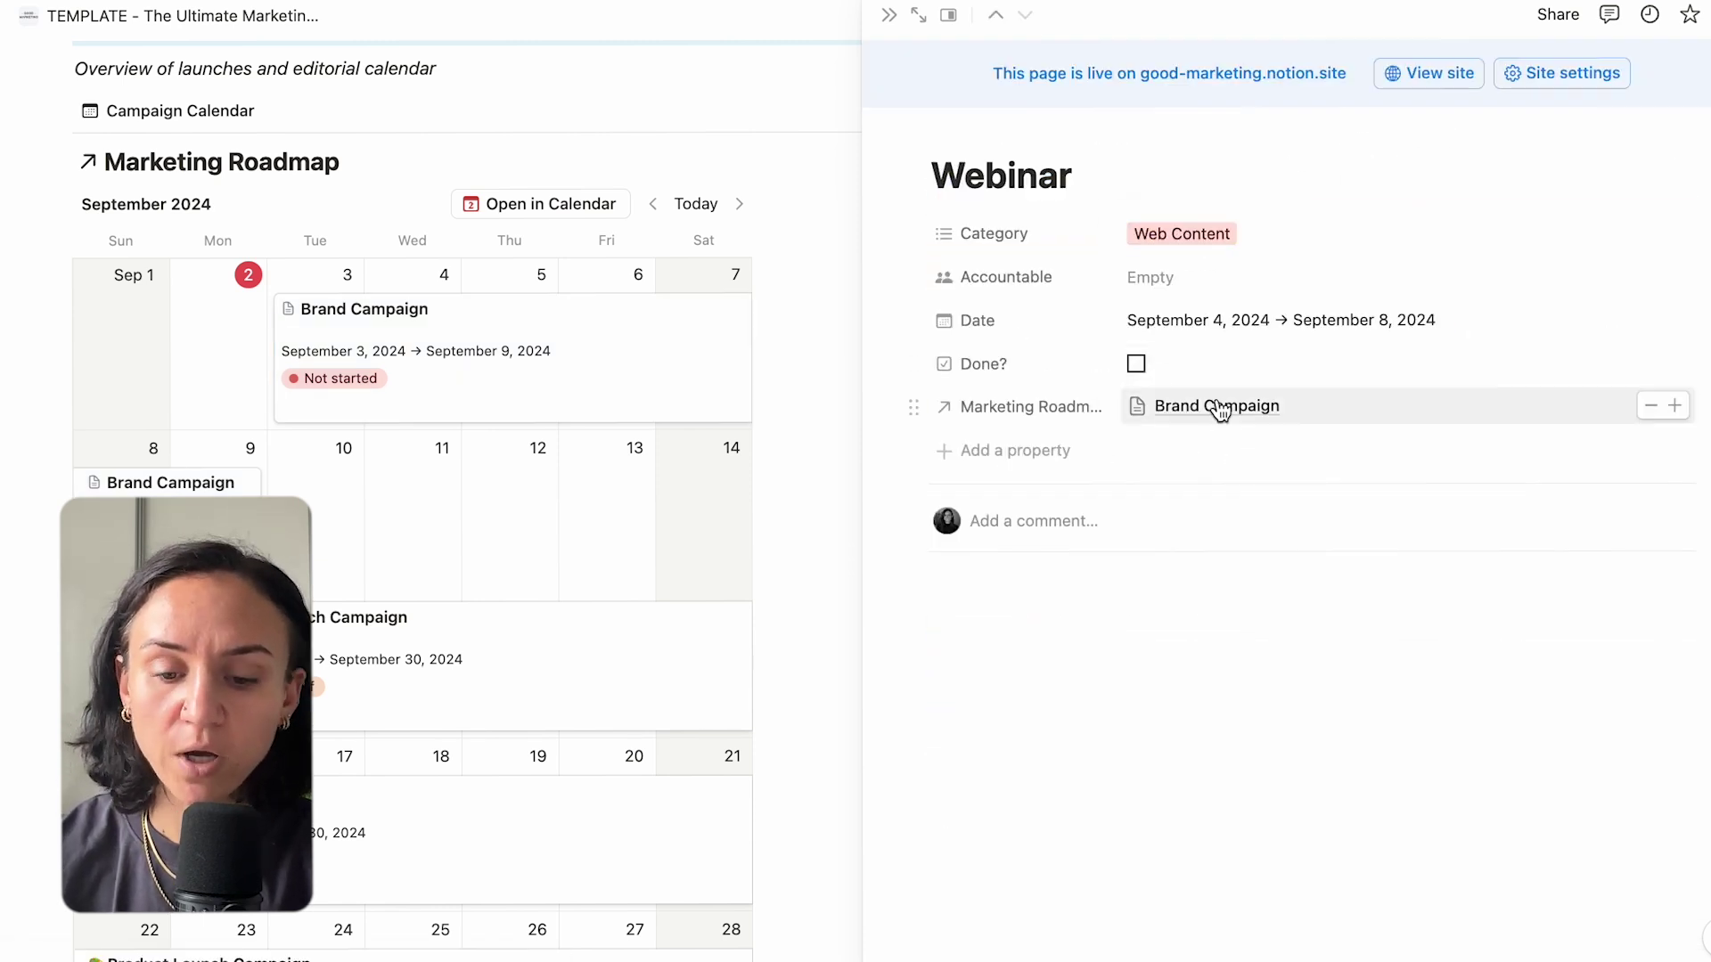
left_click(889, 22)
Drag the Webinar bar to September 17–21, 2024 and open it to confirm the dates.
scroll(1073, 775, "down", 13)
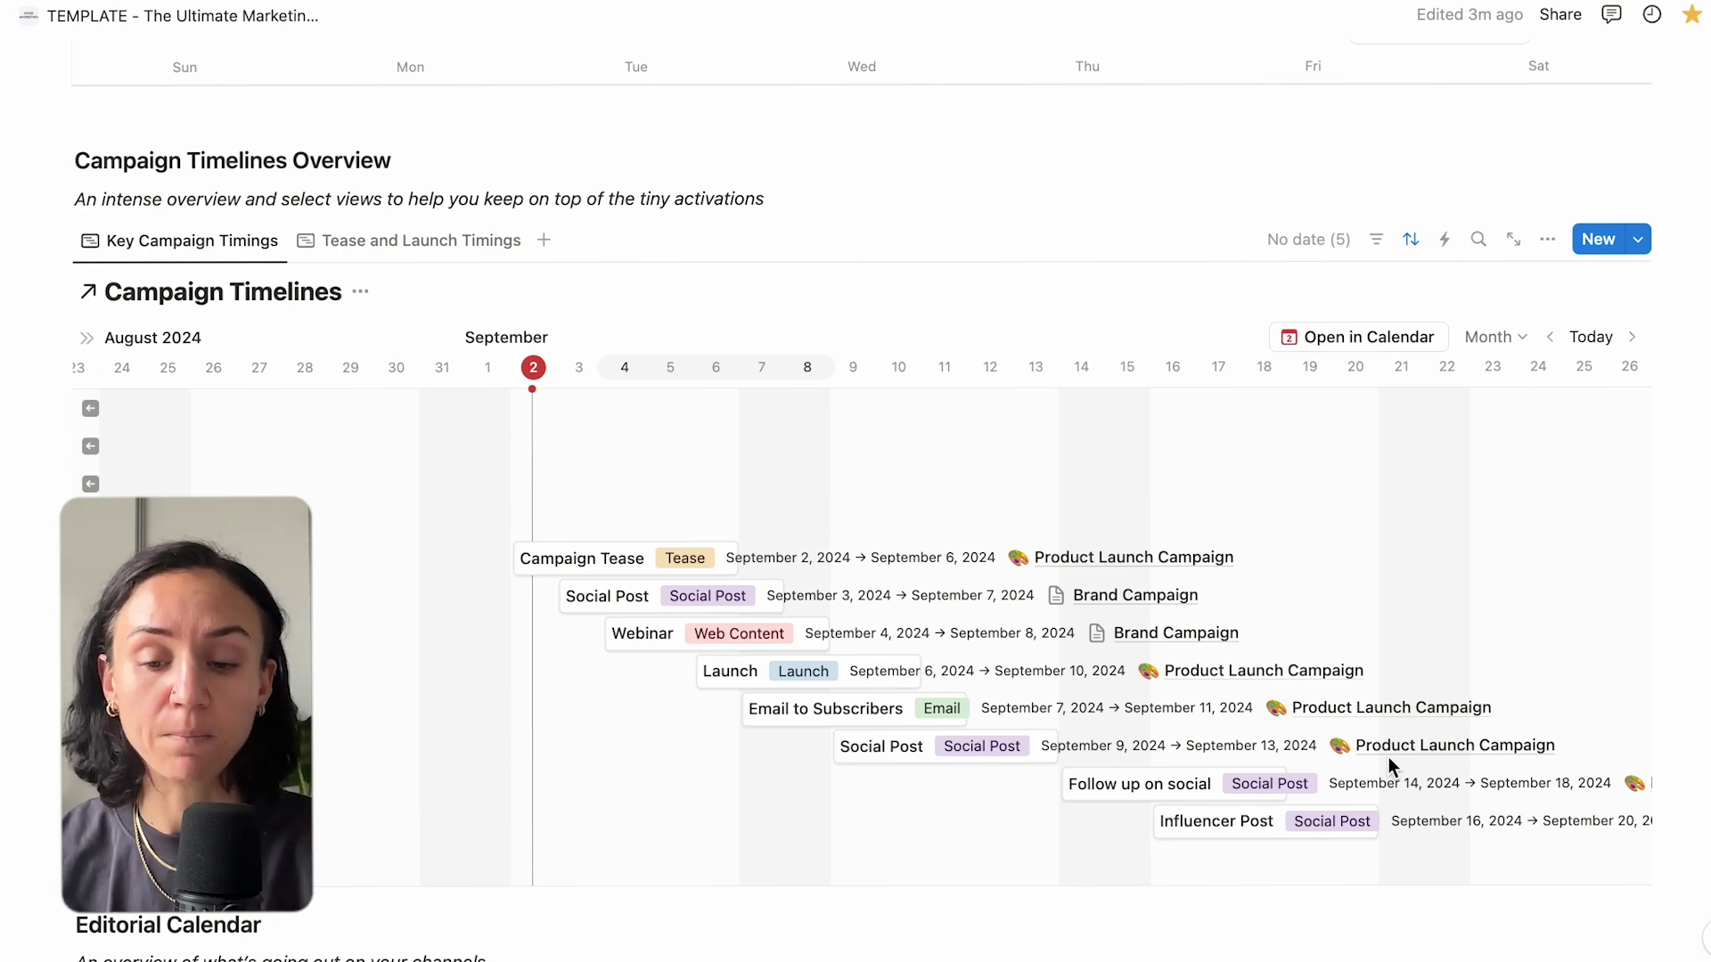
scroll(1388, 758, "down", 2)
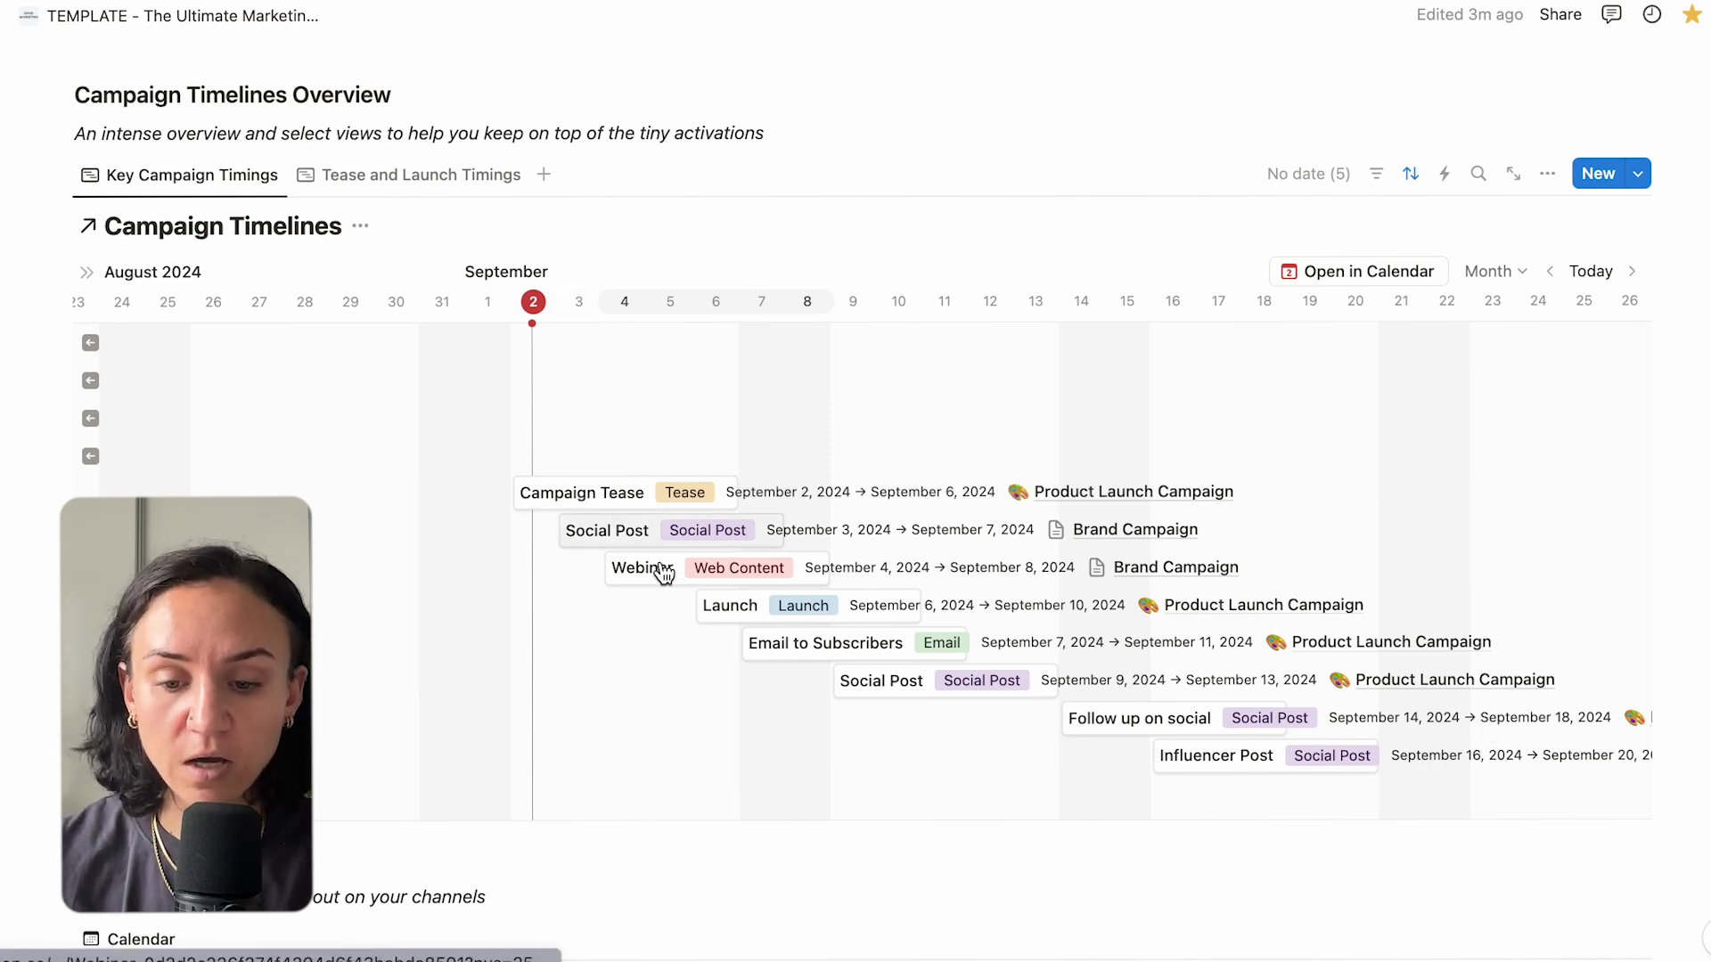
left_click_drag(664, 568, 1232, 680)
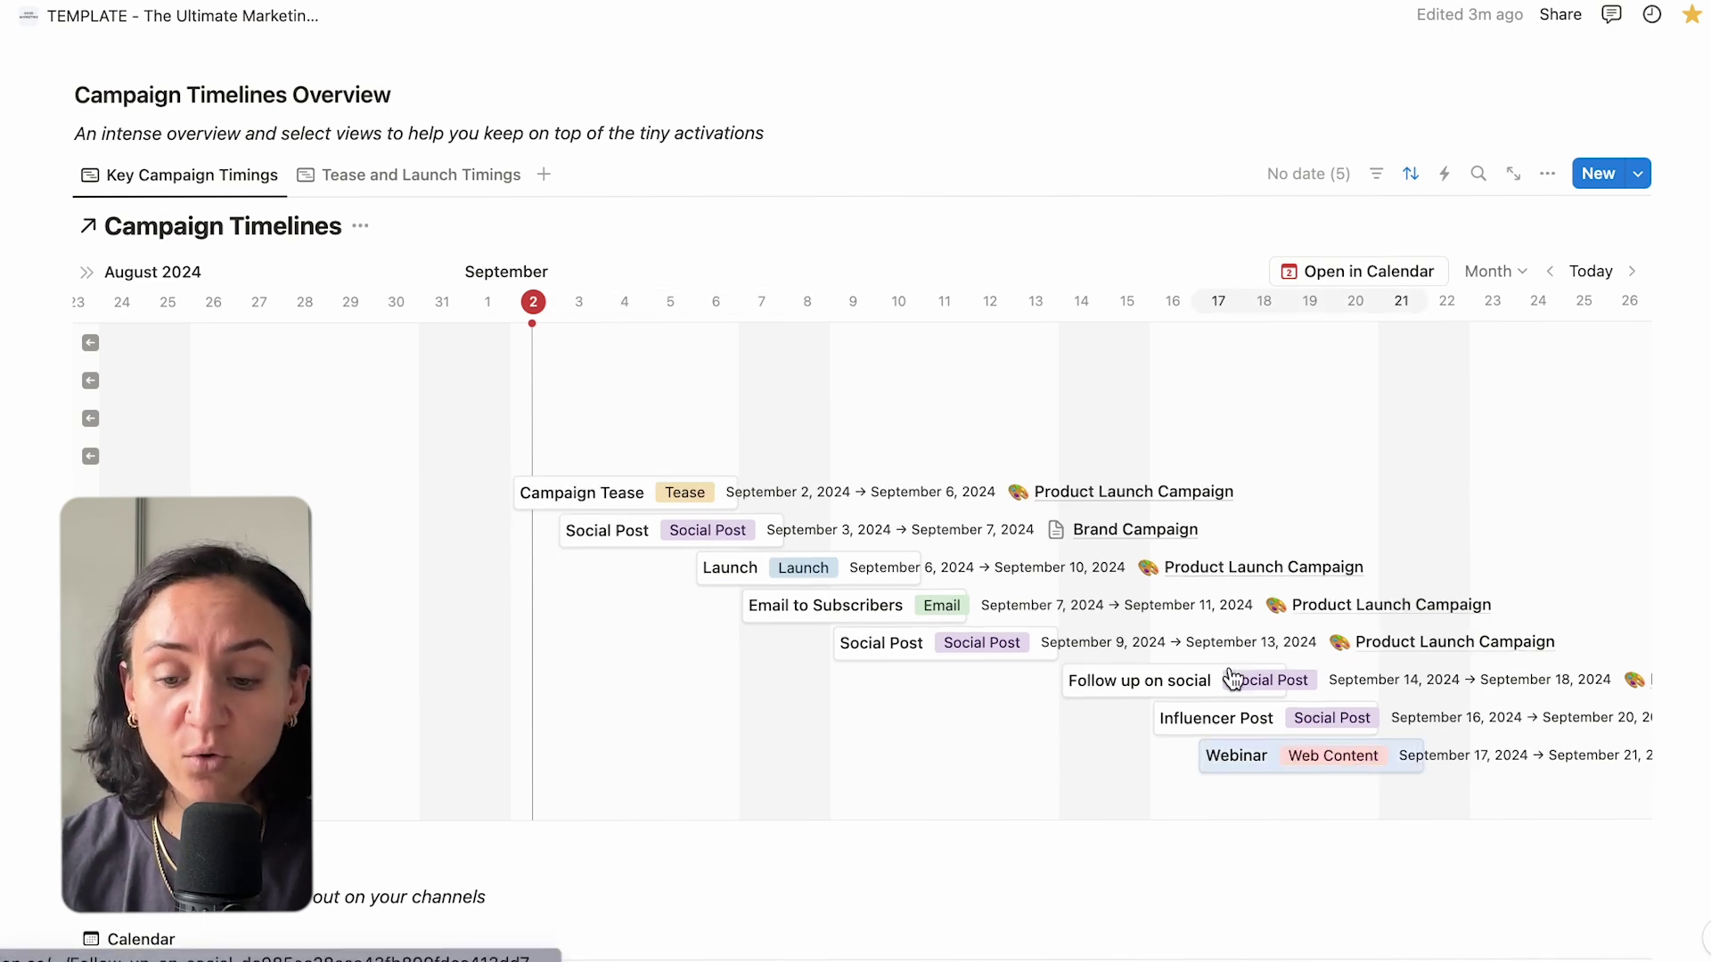
left_click(1235, 757)
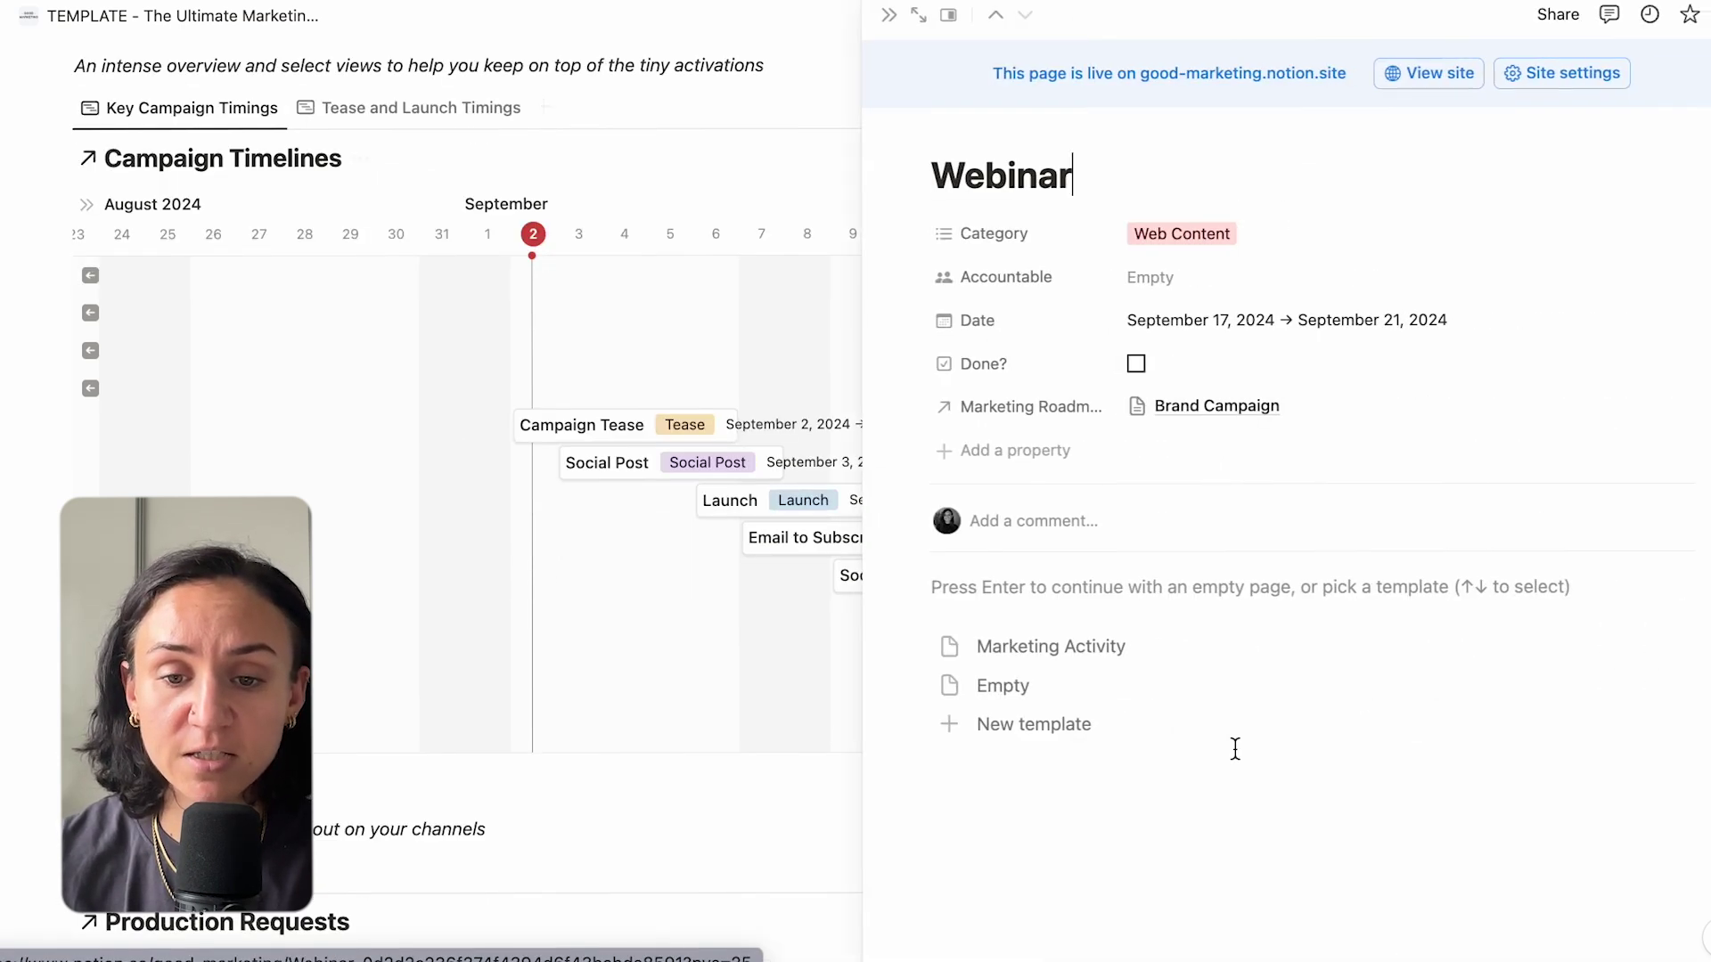
left_click(886, 16)
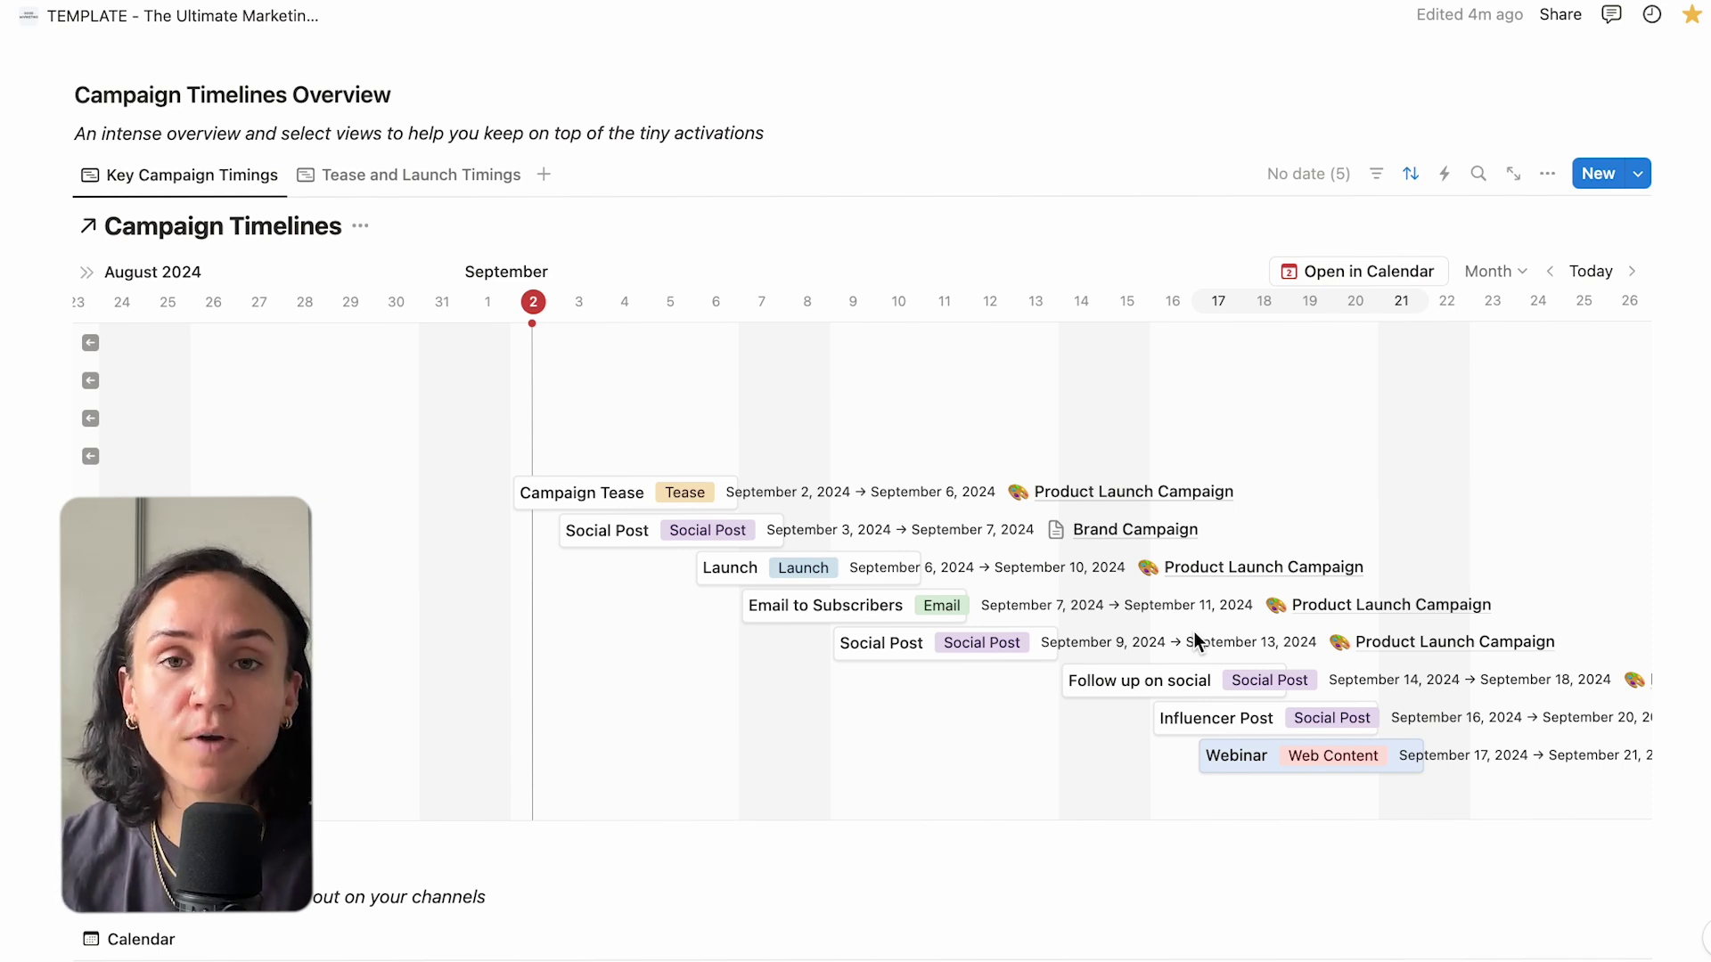
Scroll the Marketing Roadmap calendar to check Brand Campaign spans September 3–9, 2024.
scroll(1193, 633, "down", 9)
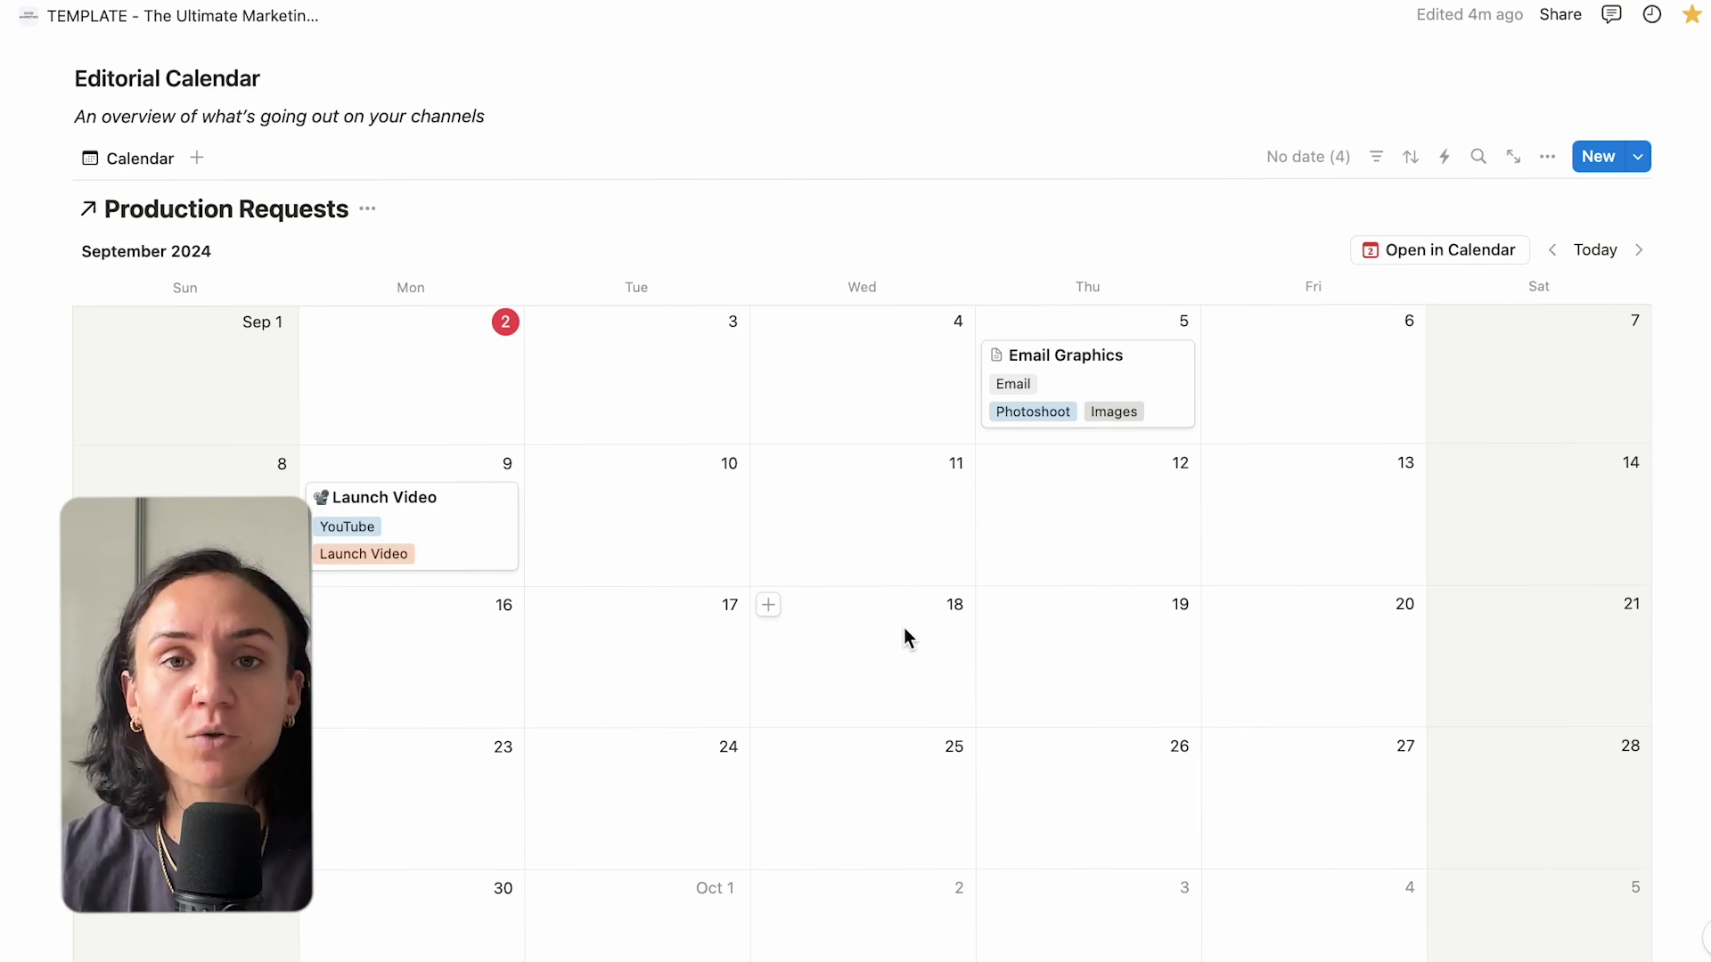
scroll(904, 628, "down", 10)
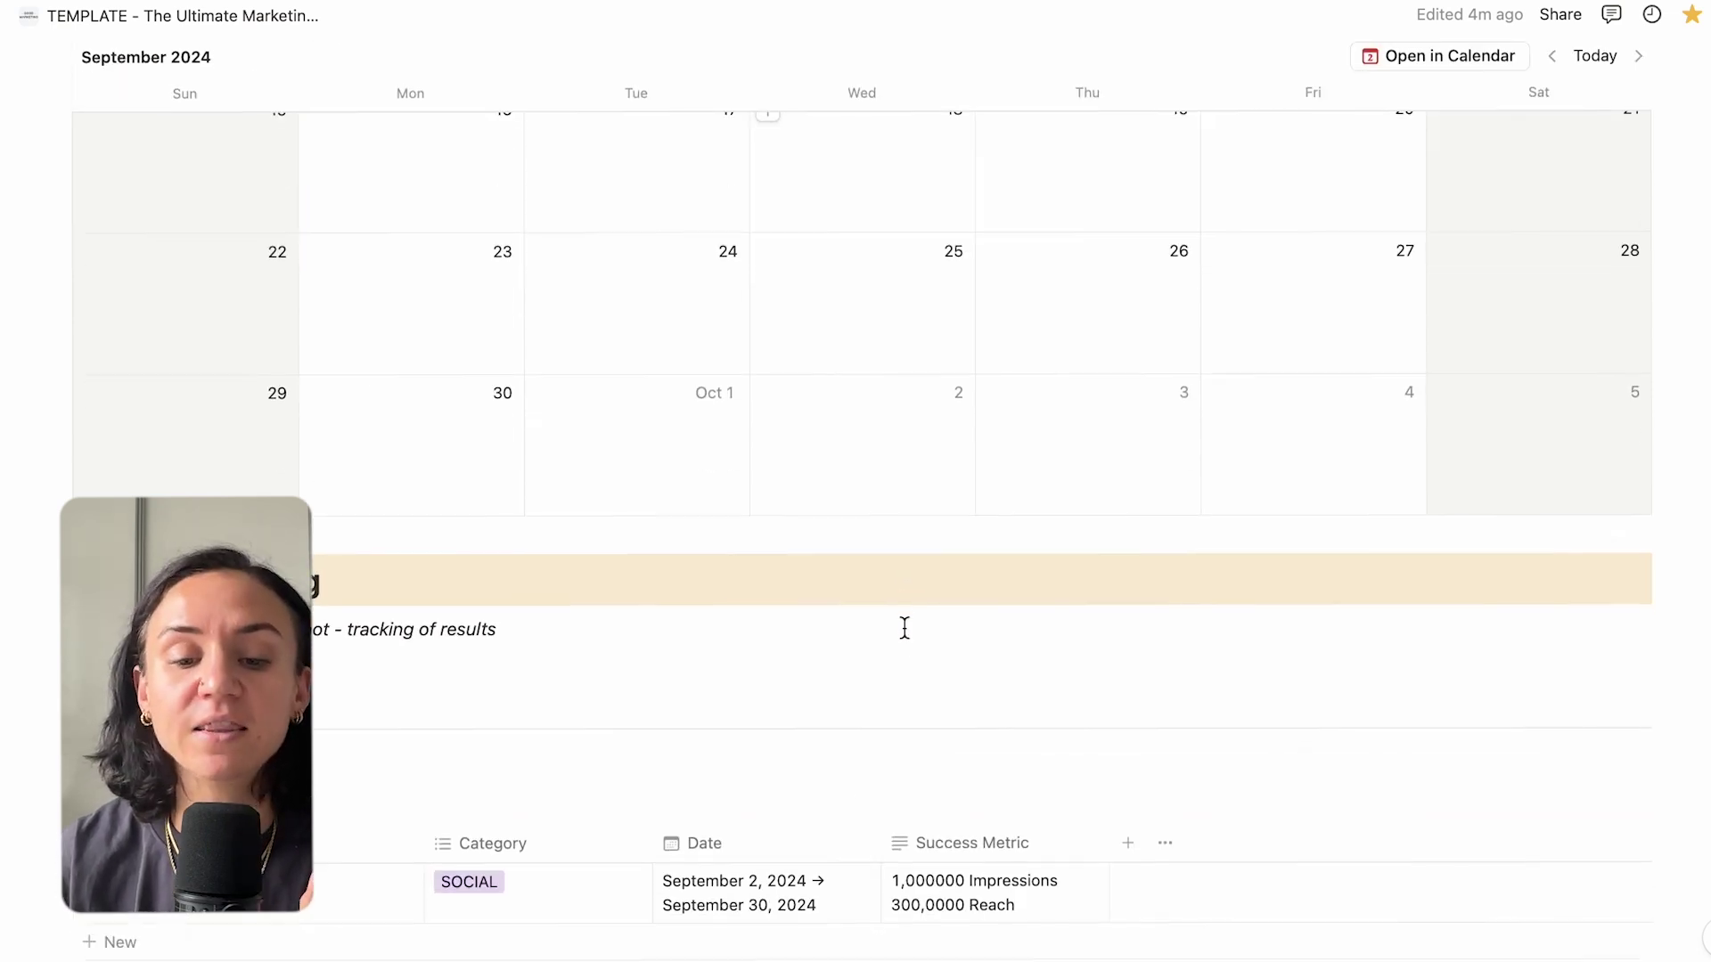
scroll(907, 638, "down", 3)
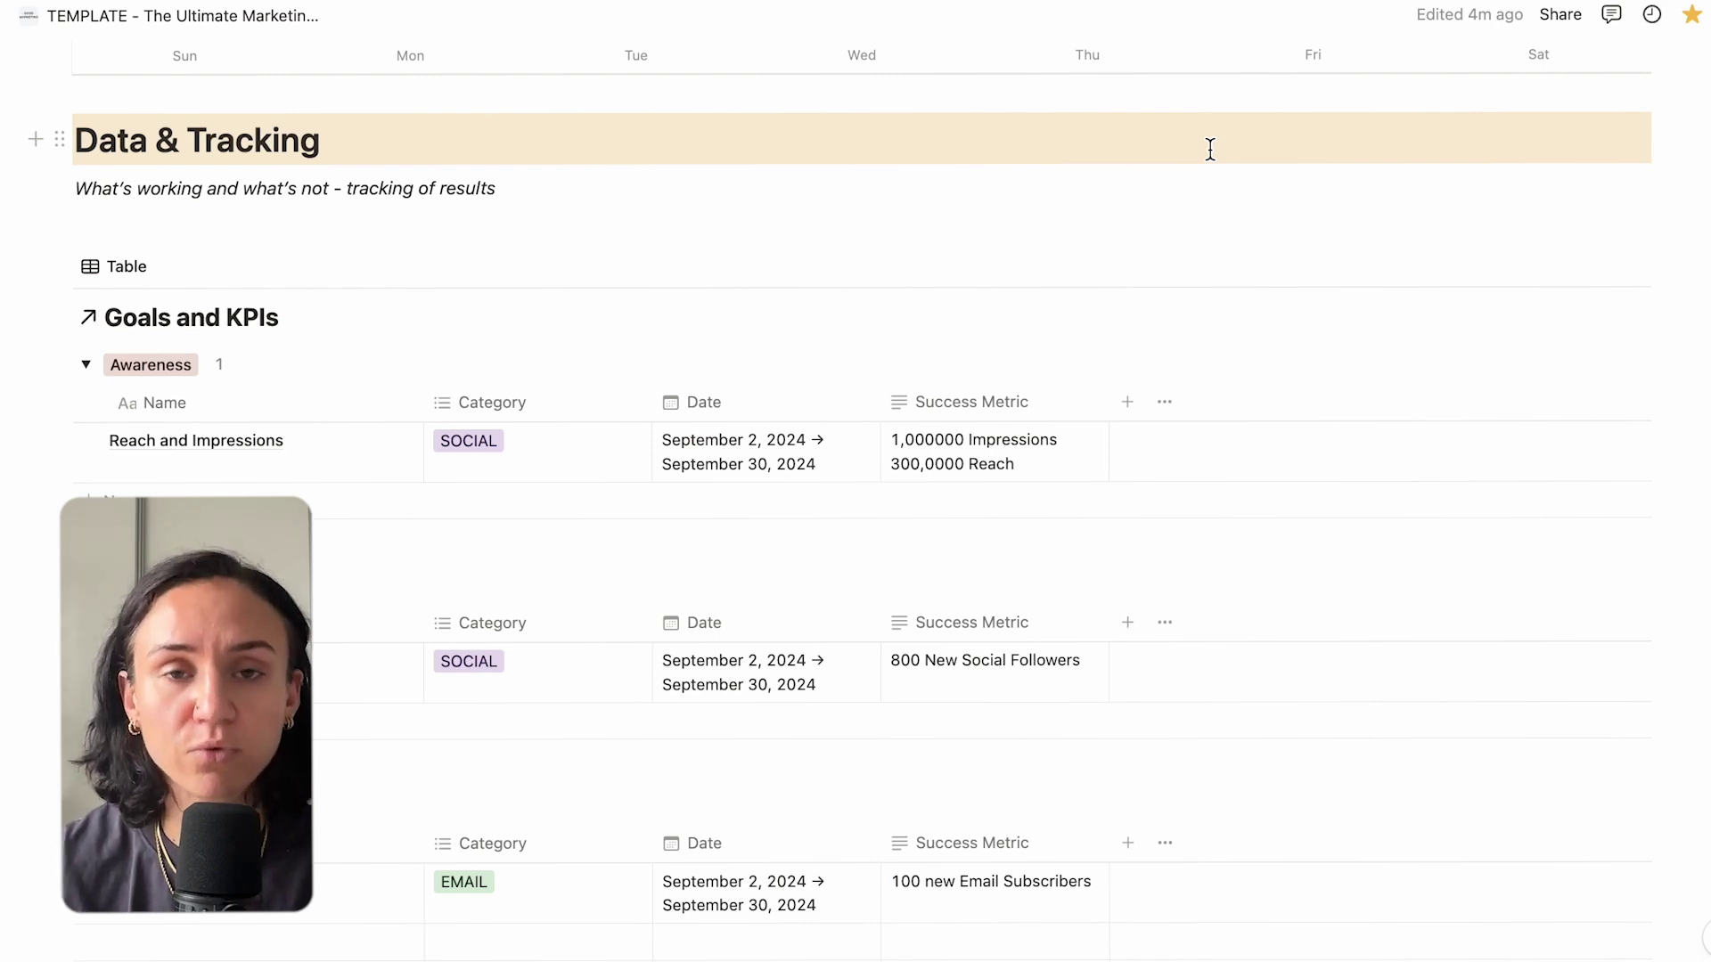
scroll(1210, 148, "up", 15)
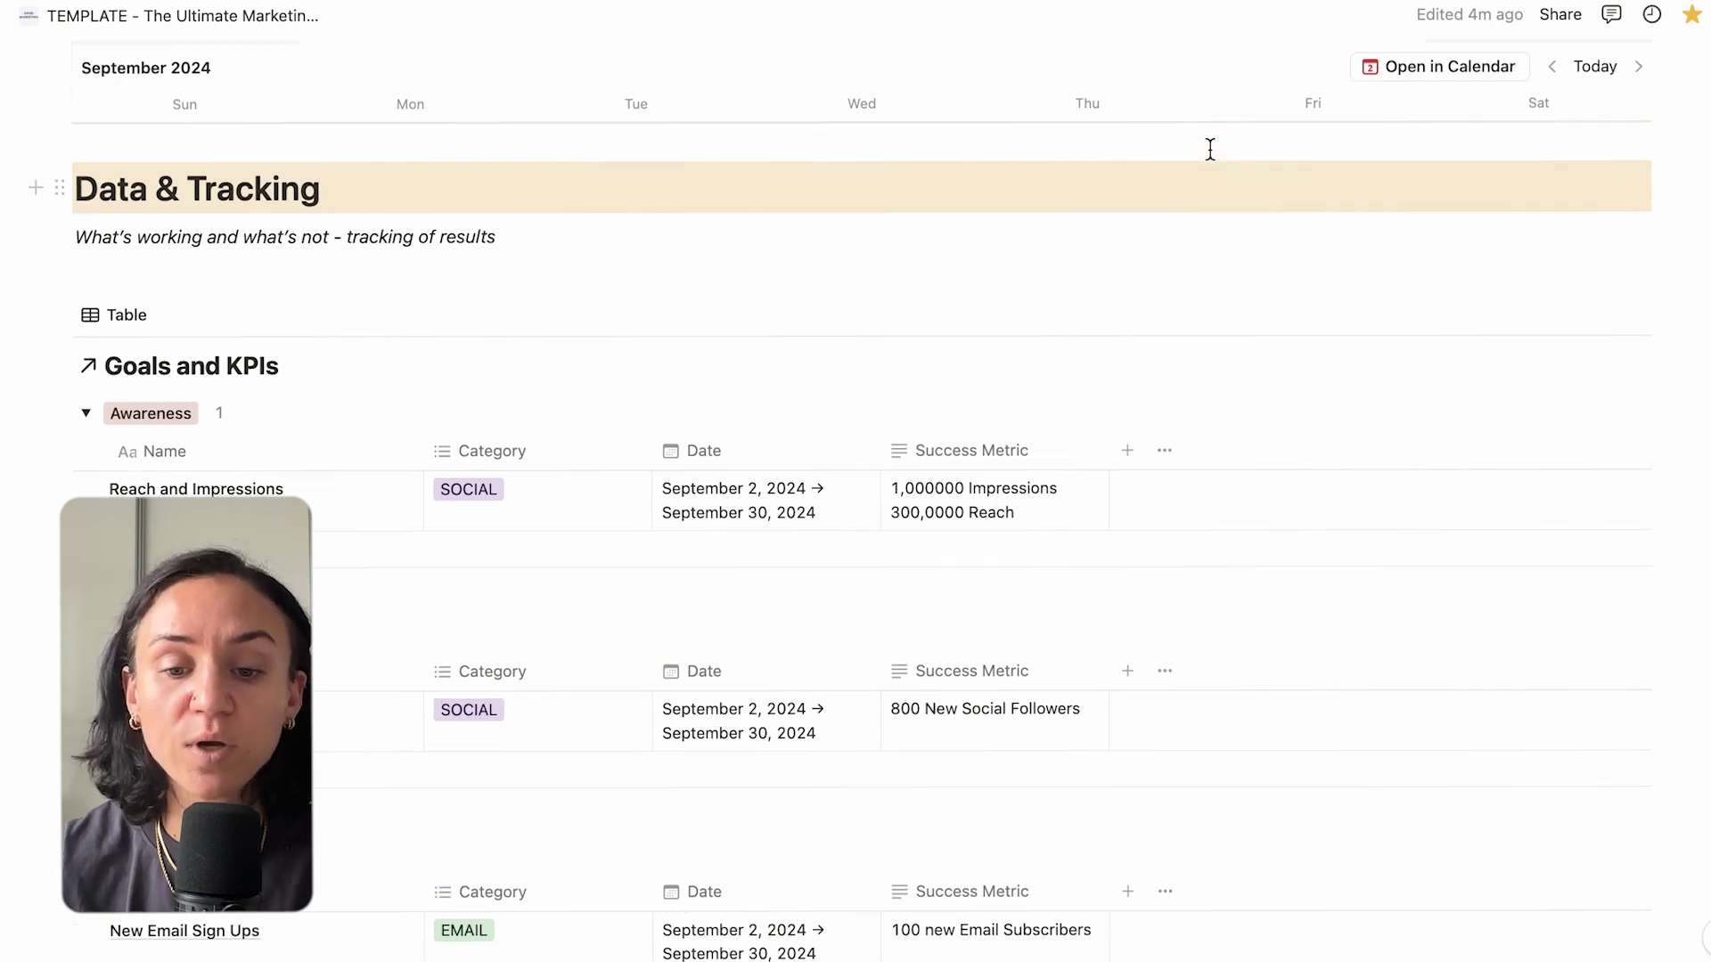
scroll(1210, 148, "up", 10)
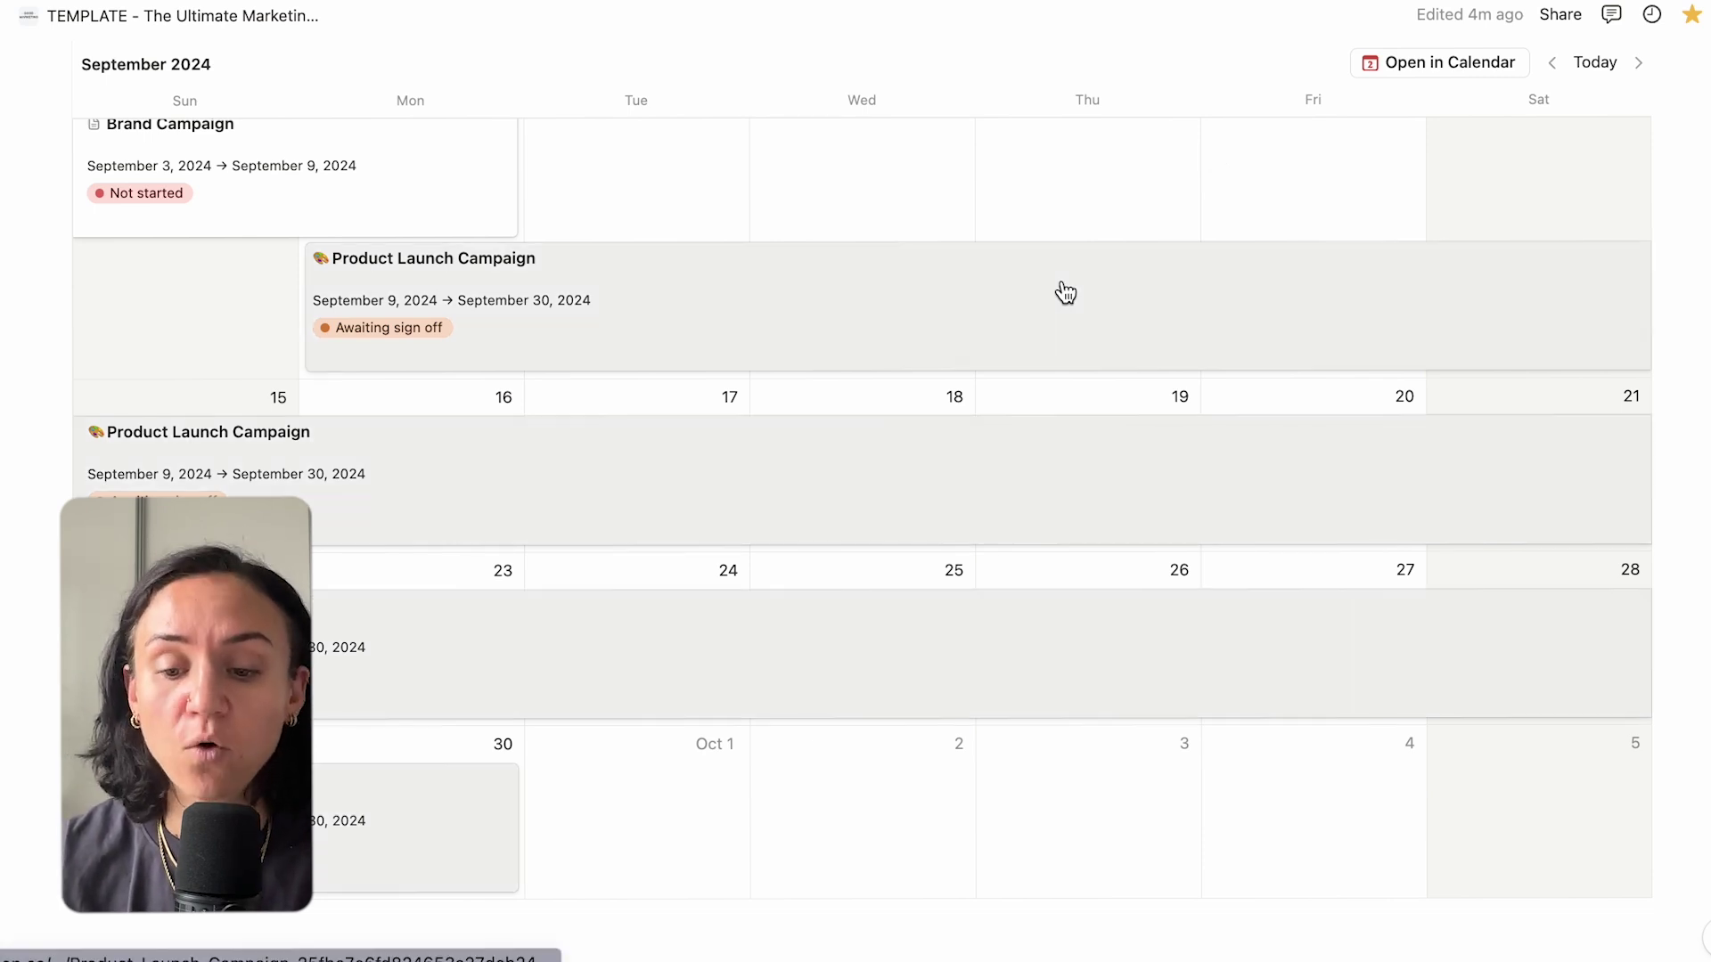
Open the Brand Campaign page beside the calendar, closing the Product Launch Campaign opened by mistake.
left_click(1061, 290)
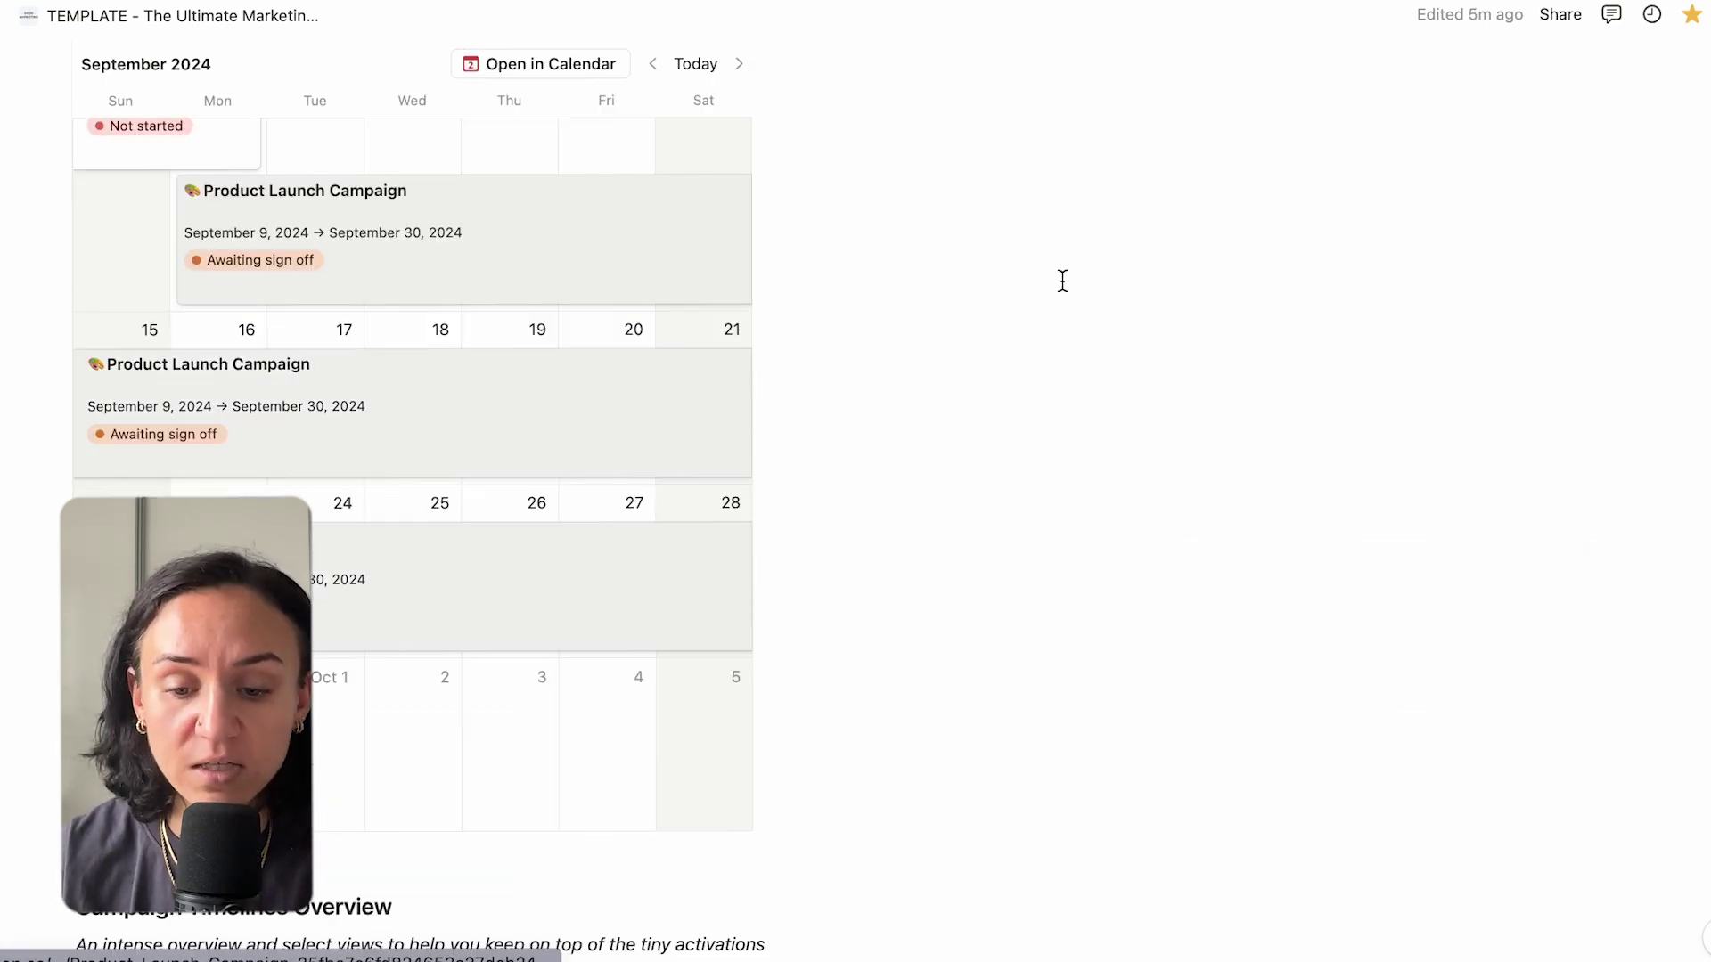
scroll(1278, 622, "down", 10)
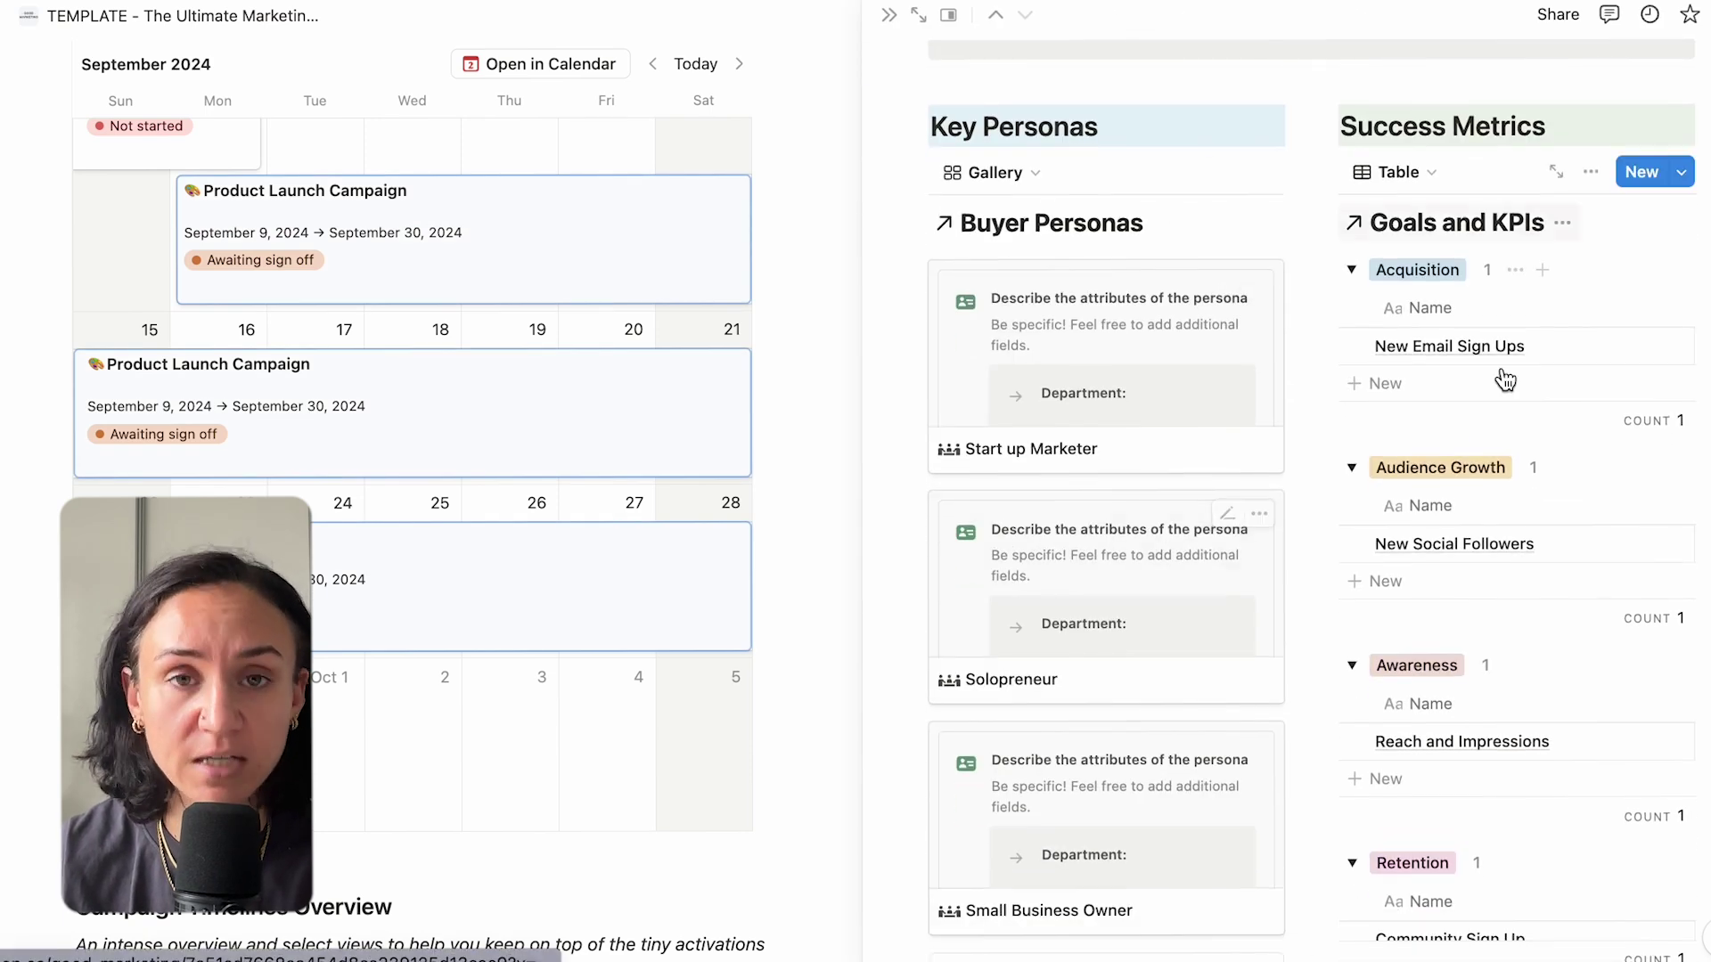
scroll(1447, 703, "up", 10)
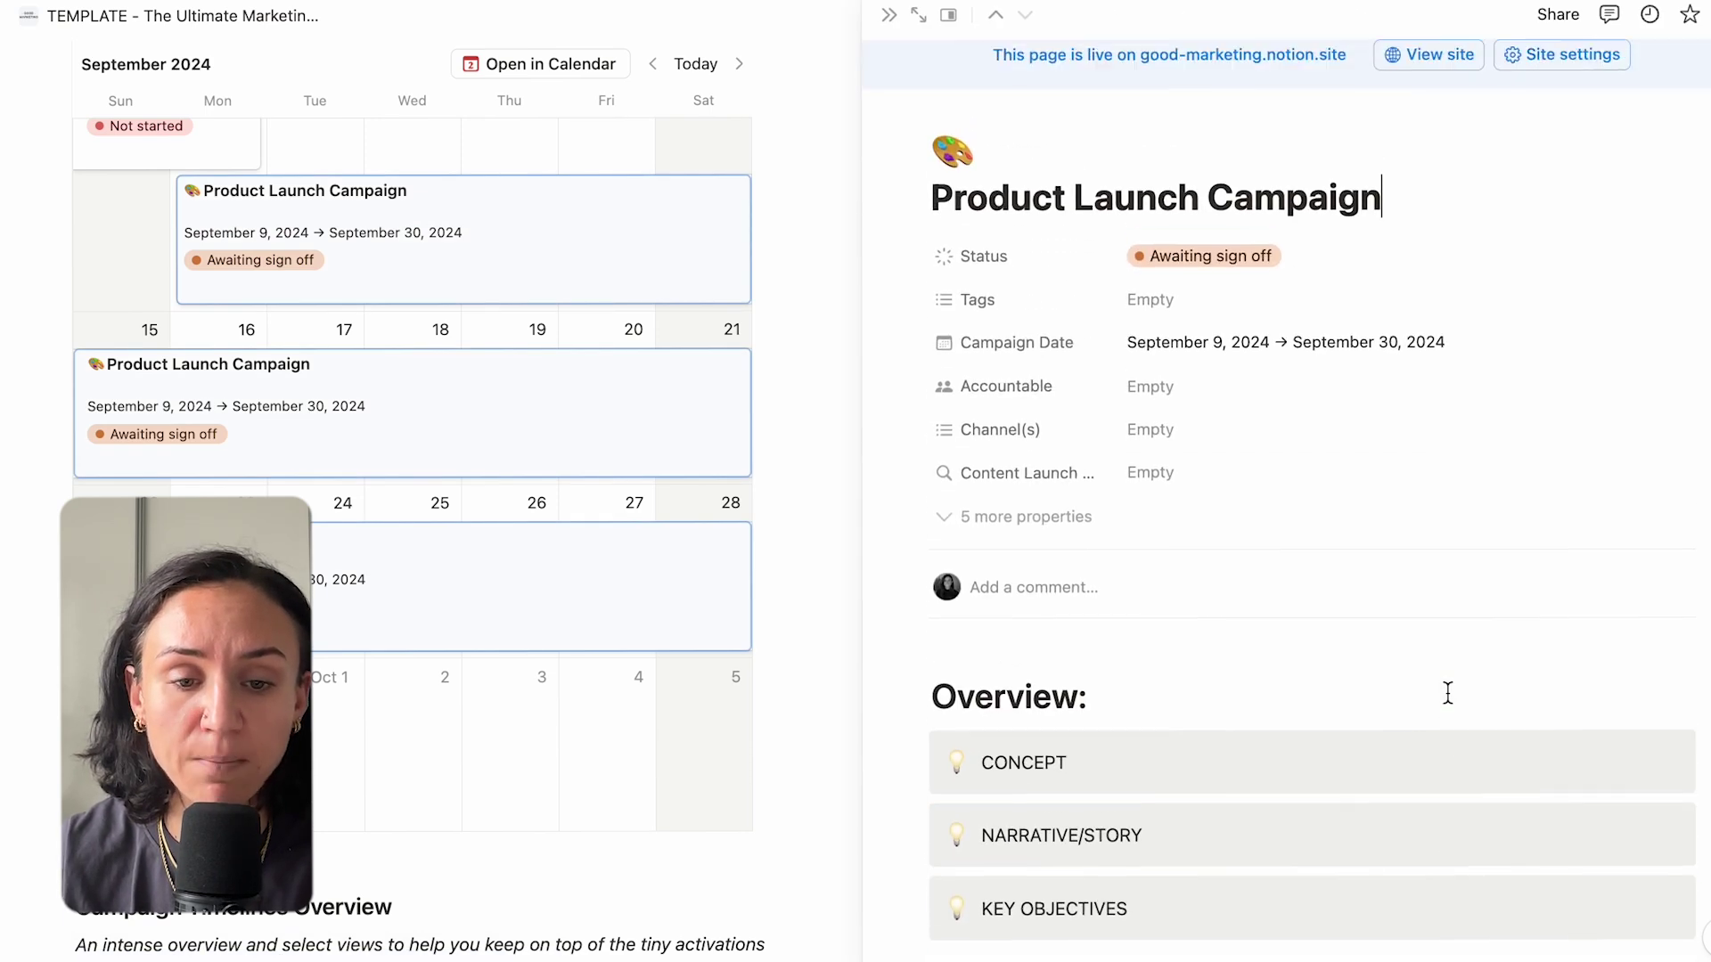
left_click(888, 17)
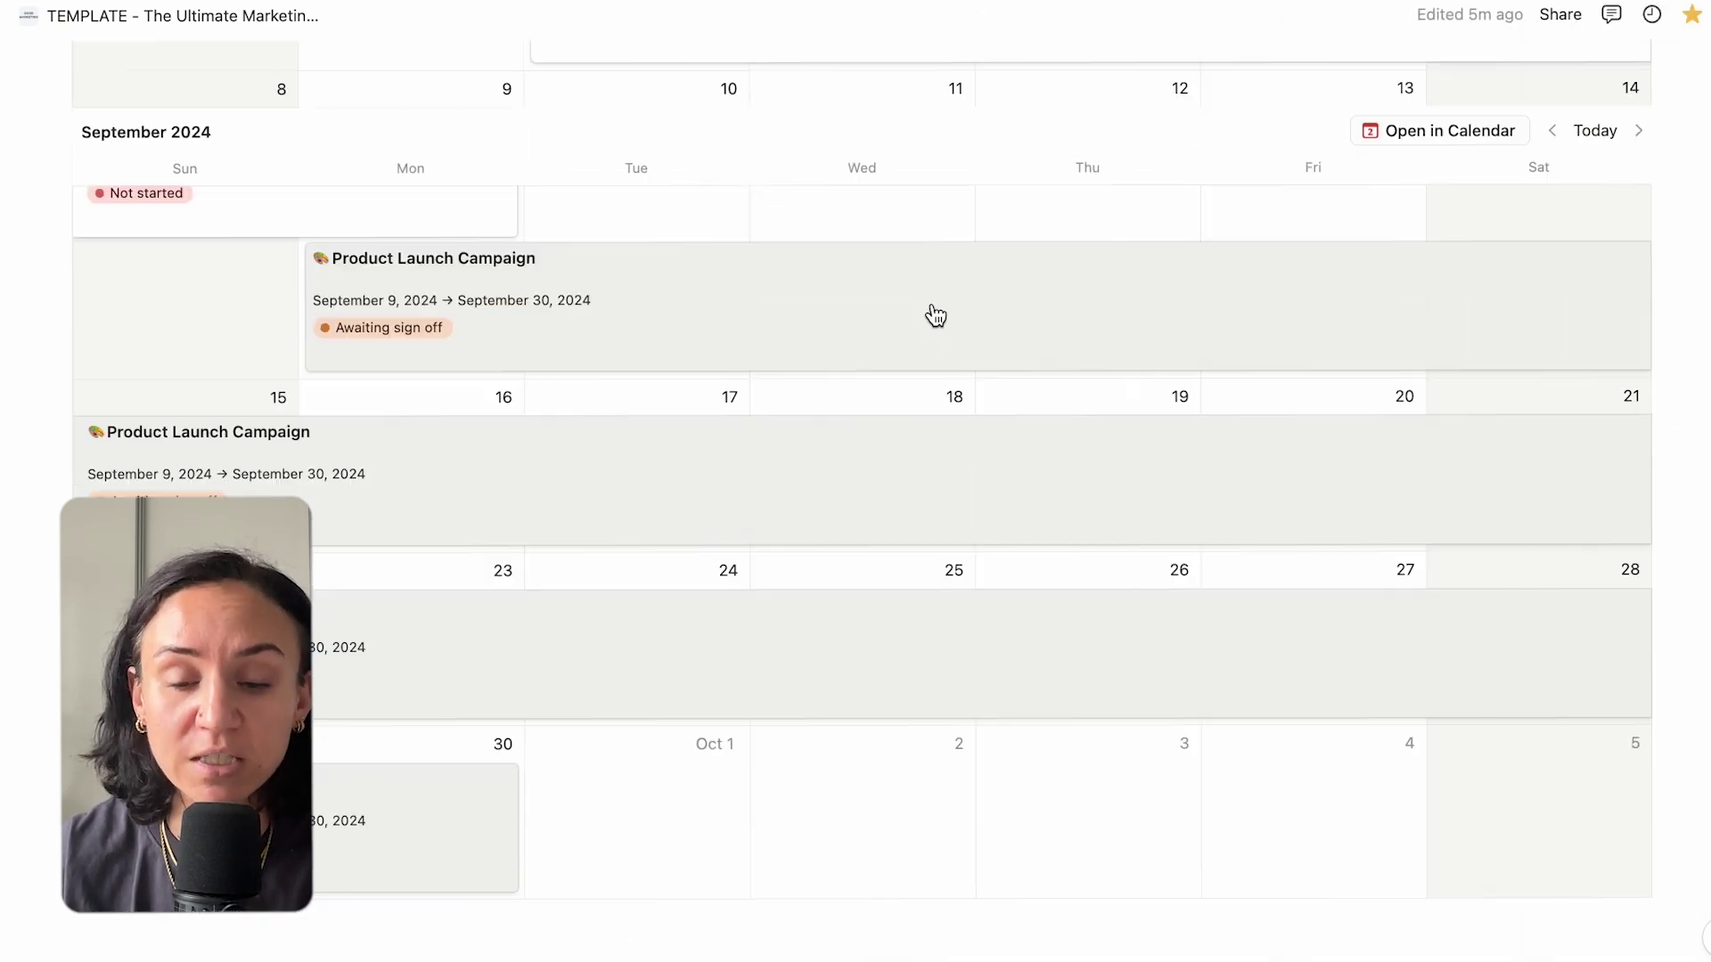
scroll(928, 312, "up", 3)
left_click(943, 282)
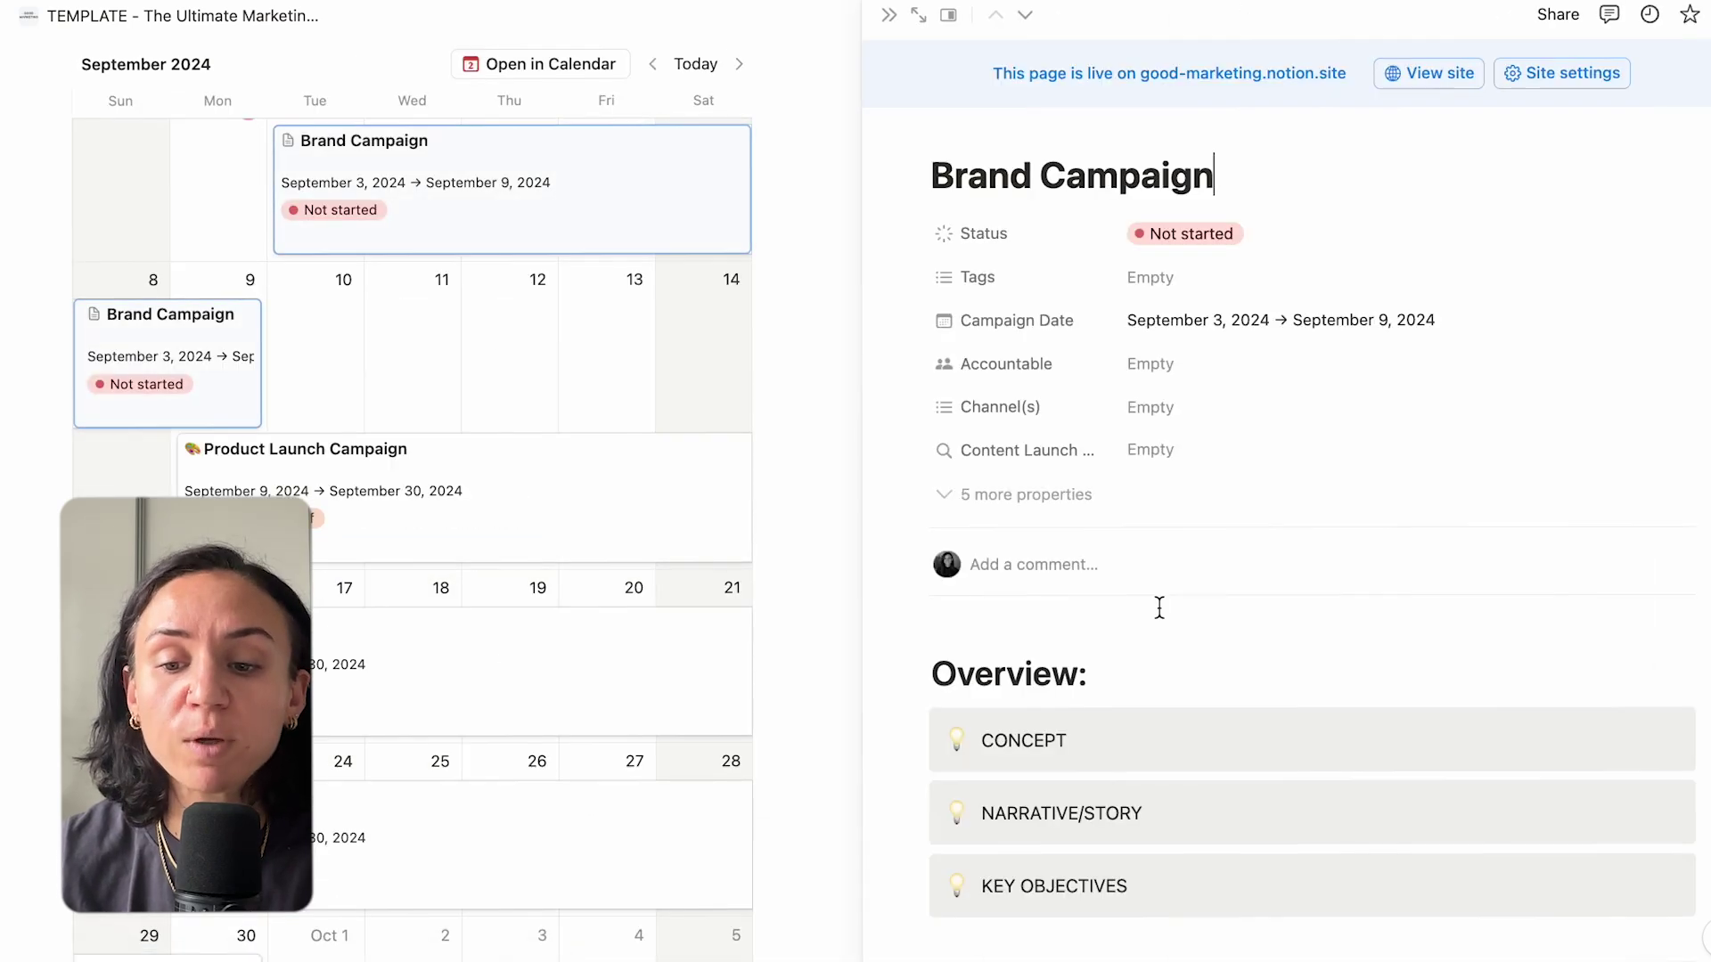
scroll(1158, 613, "down", 10)
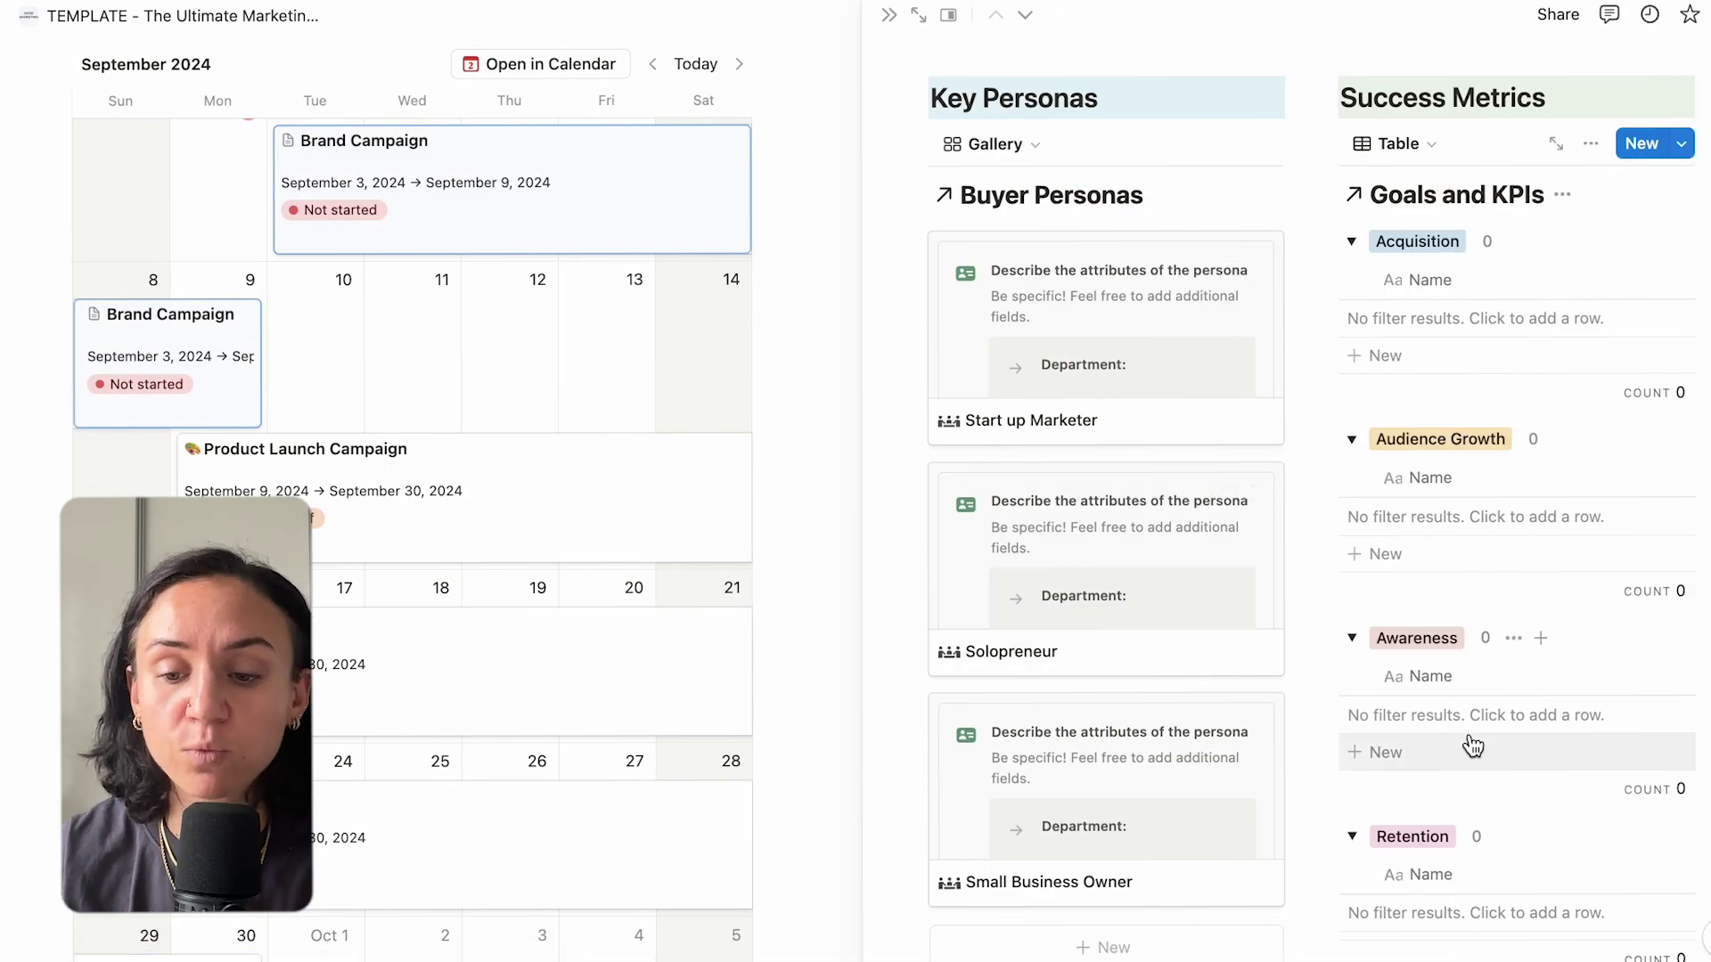
Add goals New Followers, Reach and Impressions, and No churn on social.
left_click(1387, 552)
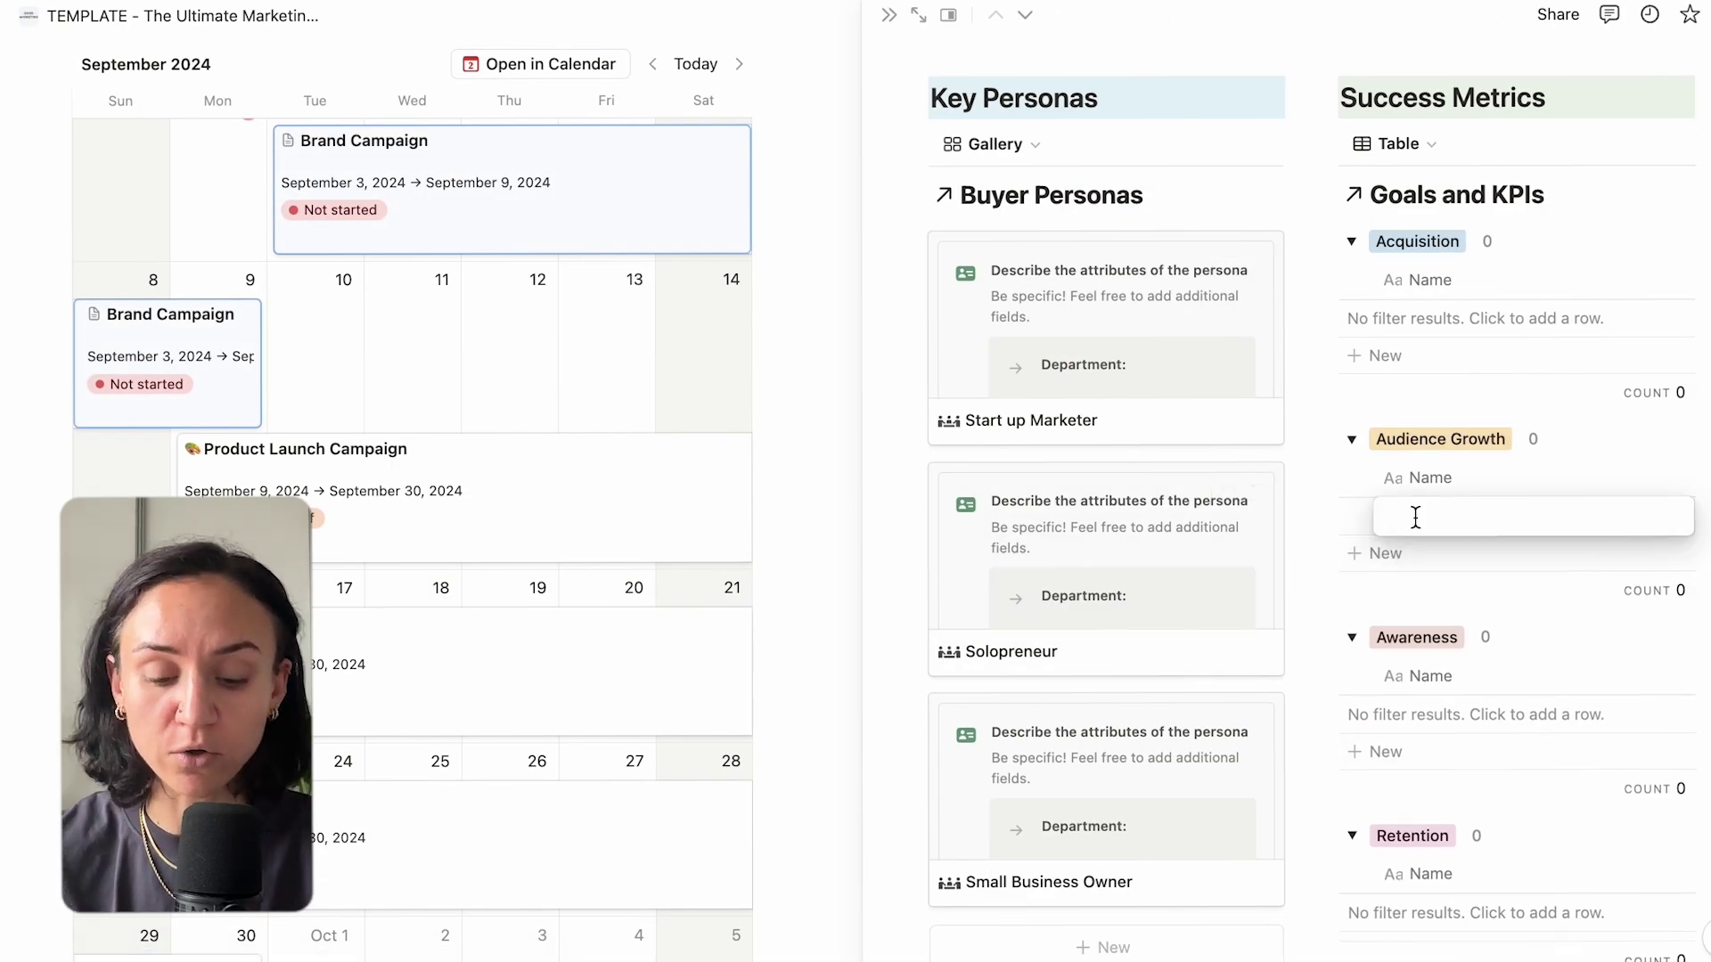
type("New Followers")
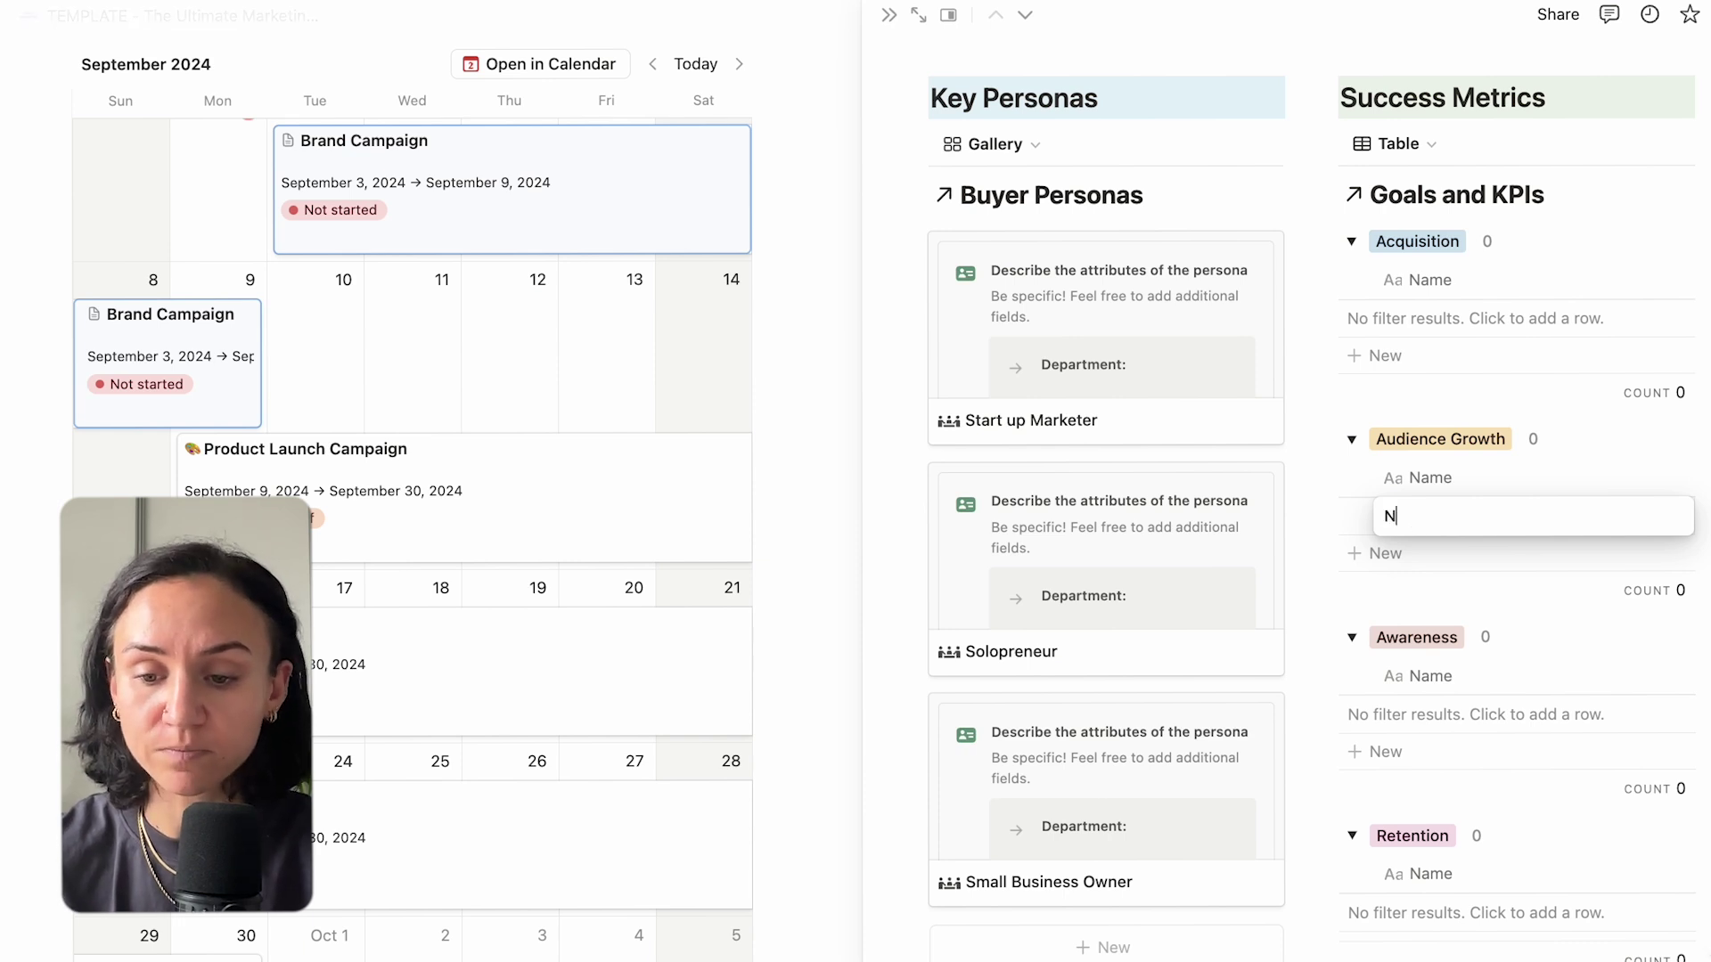
left_click(1413, 713)
type("Reach and Impressions")
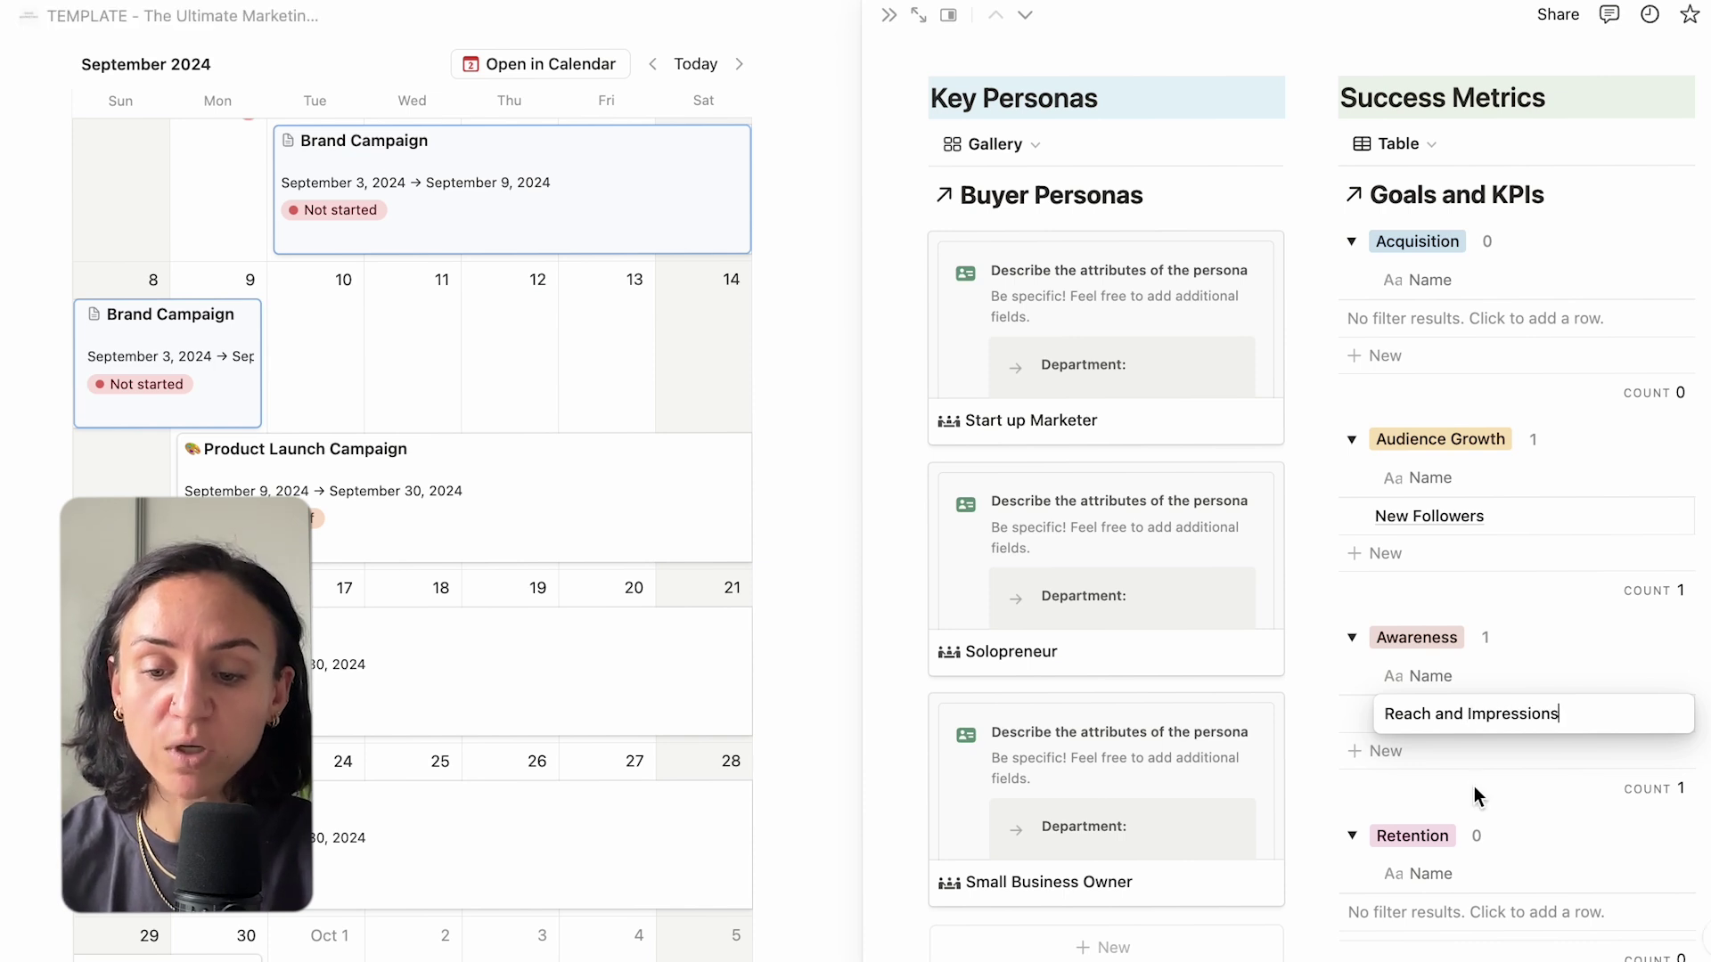
scroll(1475, 793, "down", 5)
left_click(1383, 716)
type("No churn on social")
scroll(1310, 739, "up", 5)
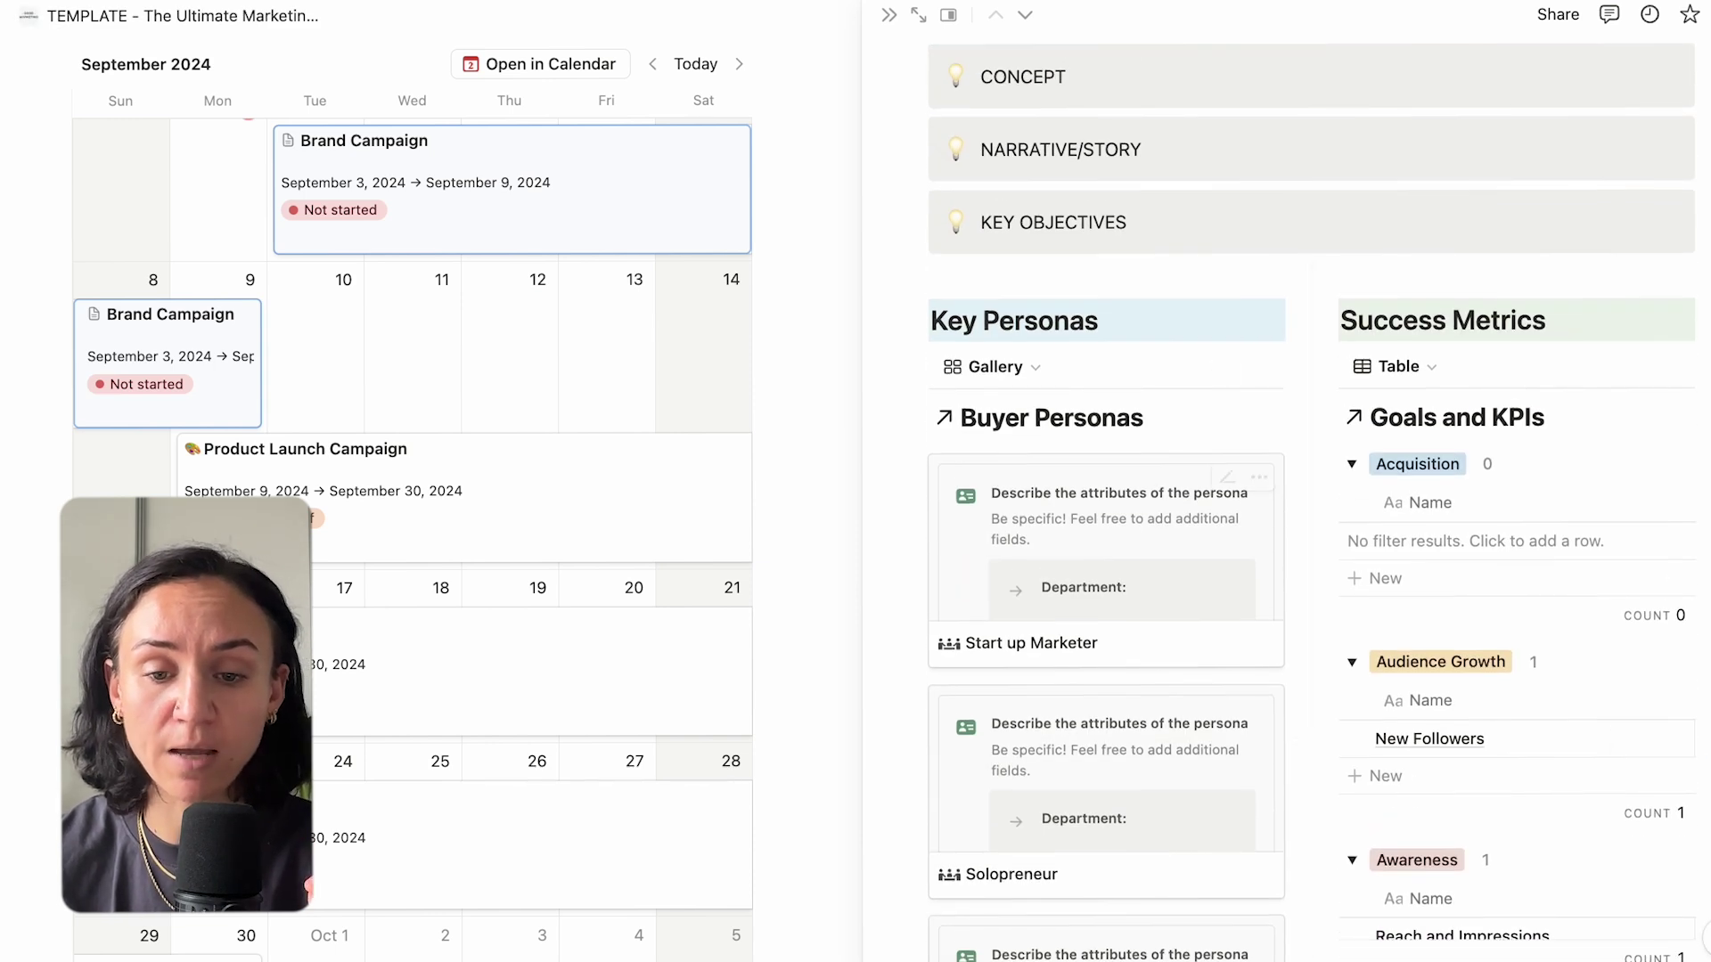
Close Brand Campaign and scroll through the Goals and KPIs tables to review the new goals.
left_click(888, 15)
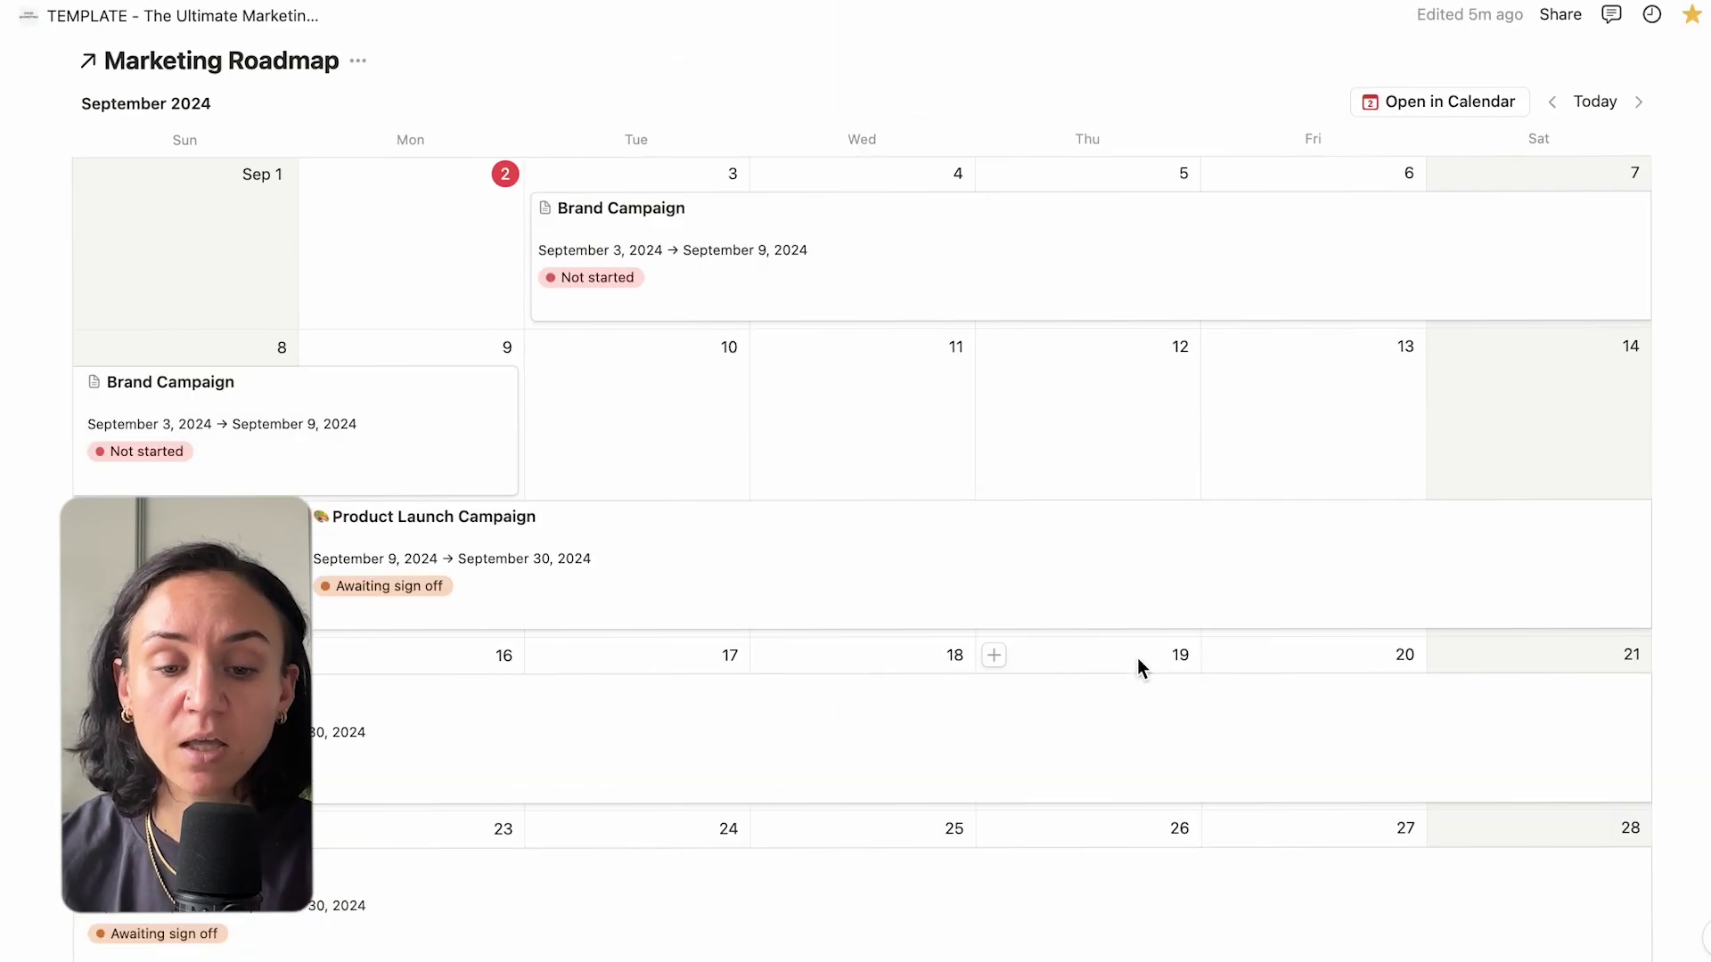
scroll(1137, 657, "down", 15)
scroll(1137, 657, "down", 10)
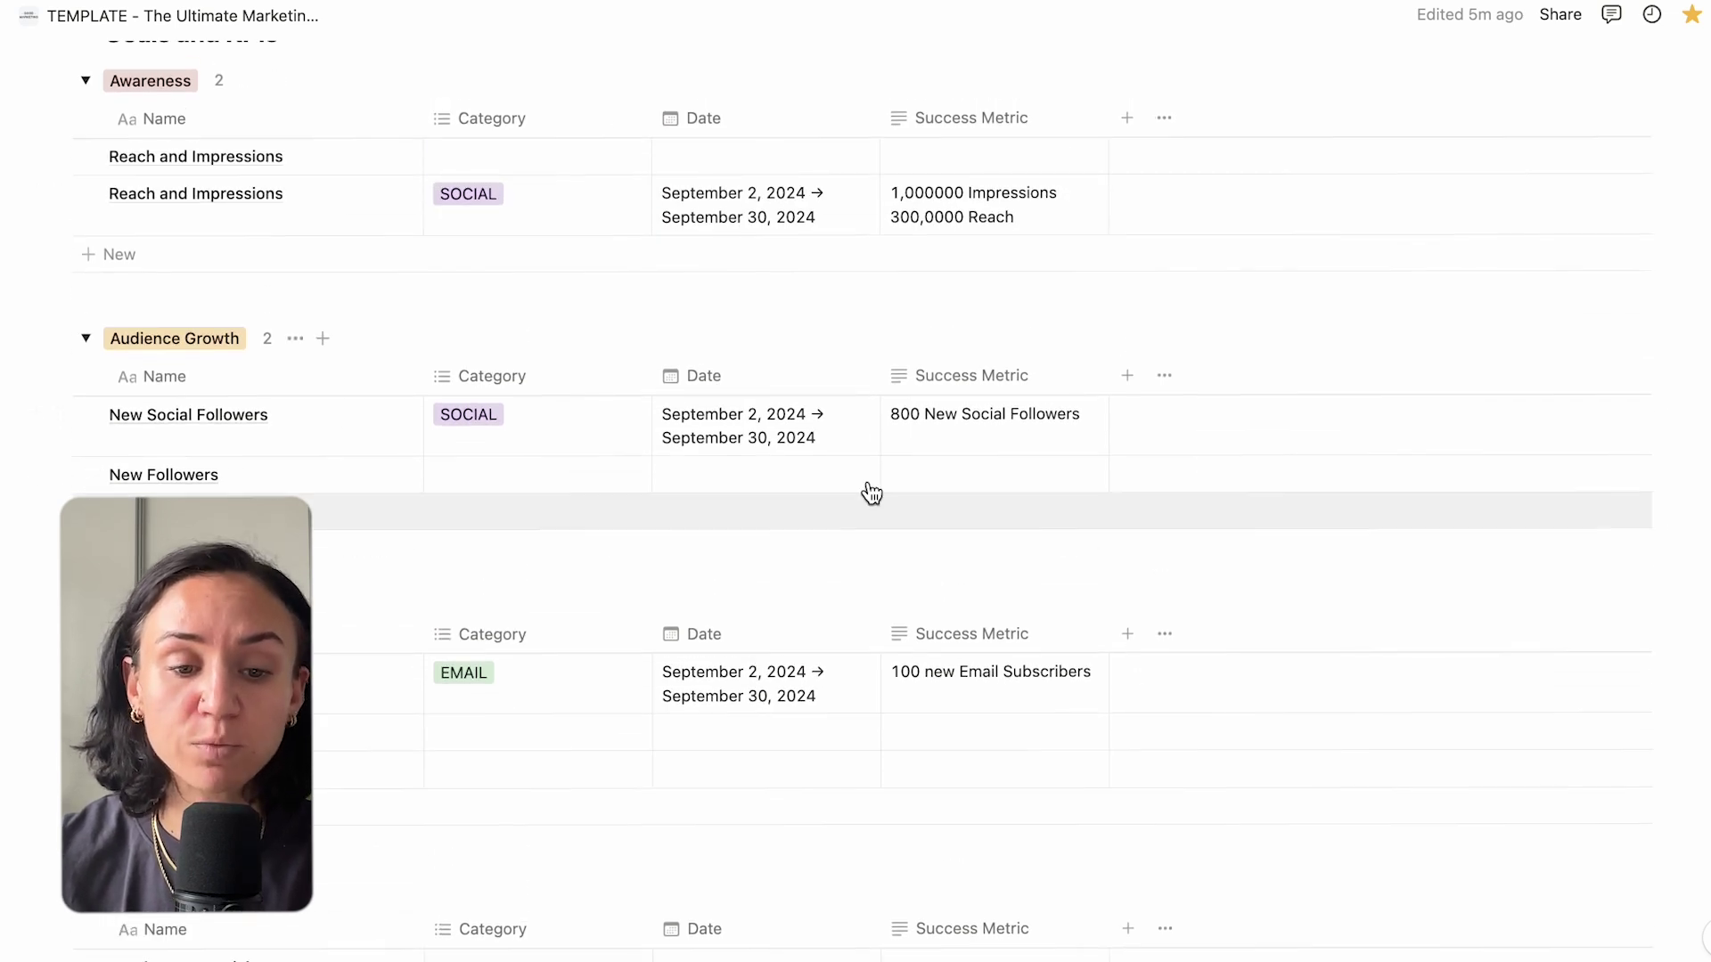
scroll(605, 499, "up", 3)
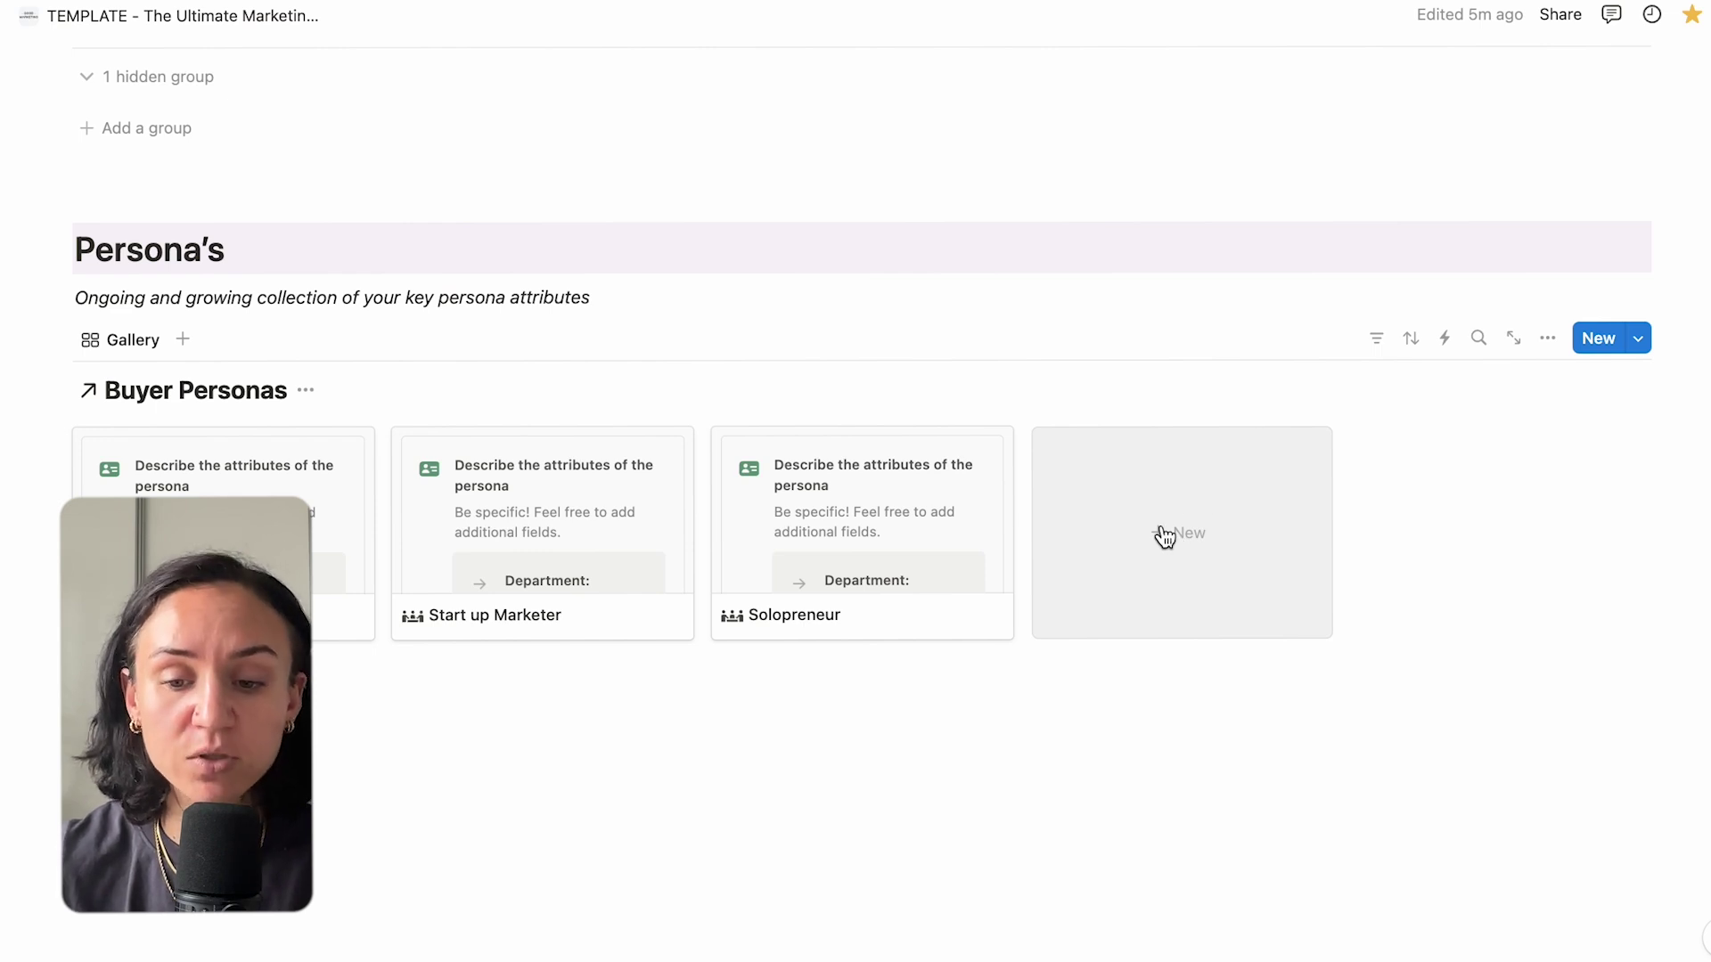
Create a persona from the template, replacing 'Persona Template' with 'New buyer persona'.
left_click(1165, 535)
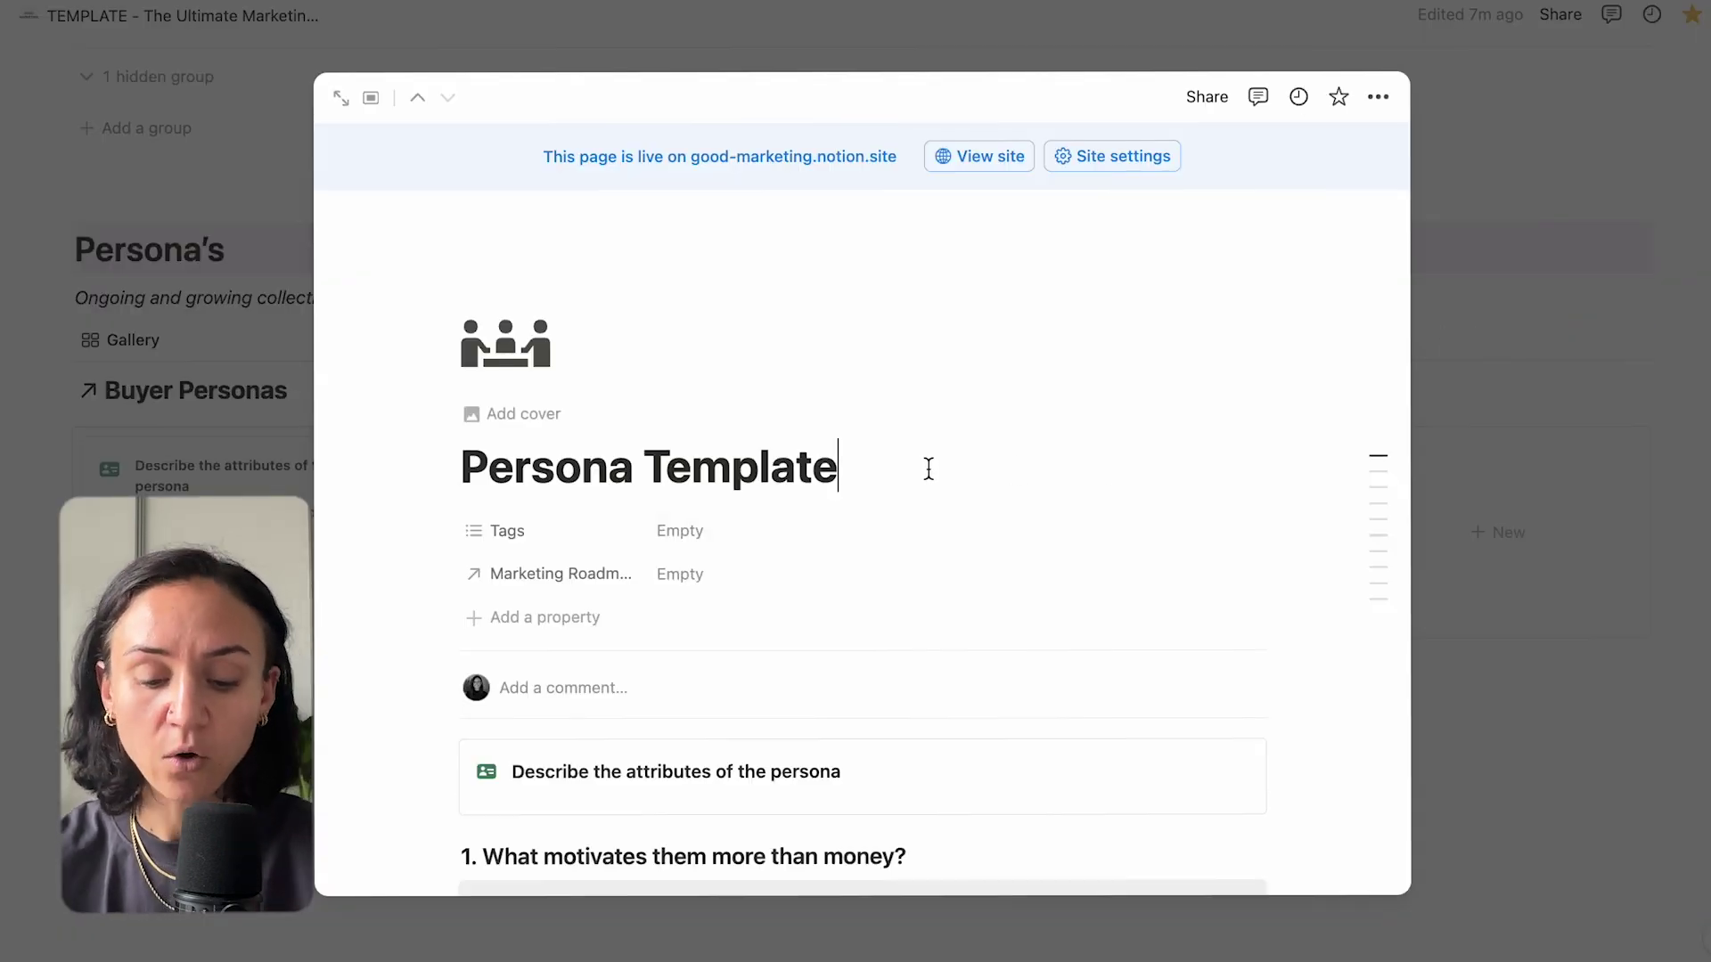
left_click_drag(927, 466, 414, 461)
type("New ")
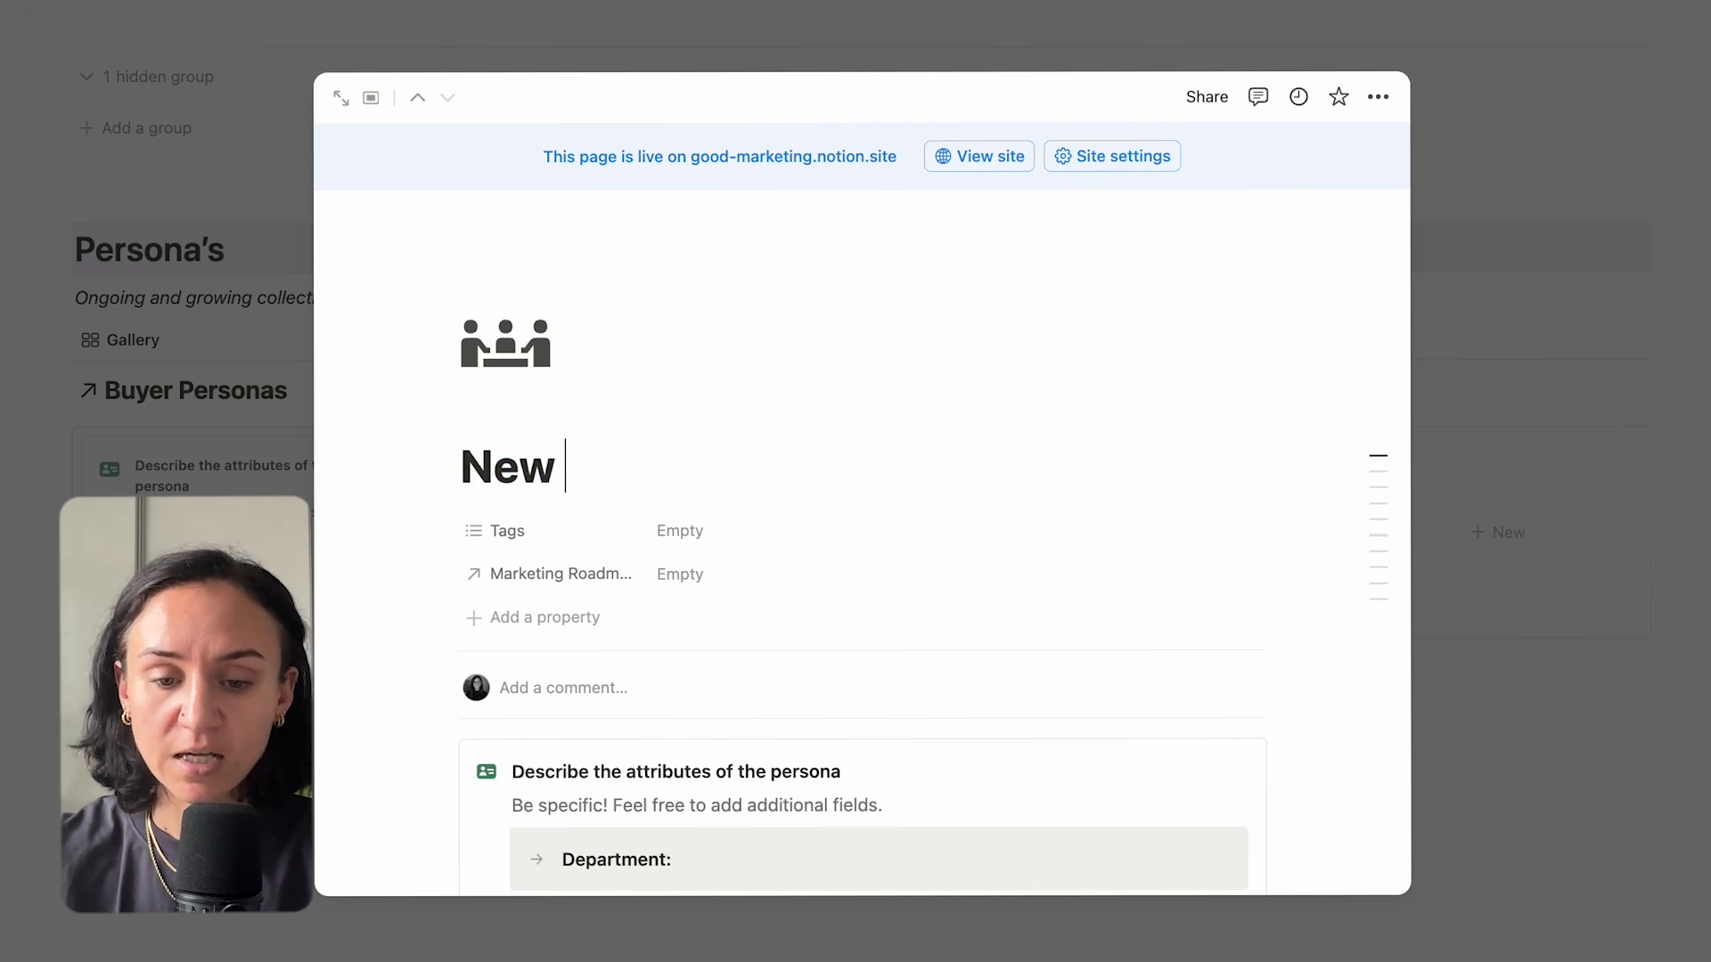
type("buyer persona")
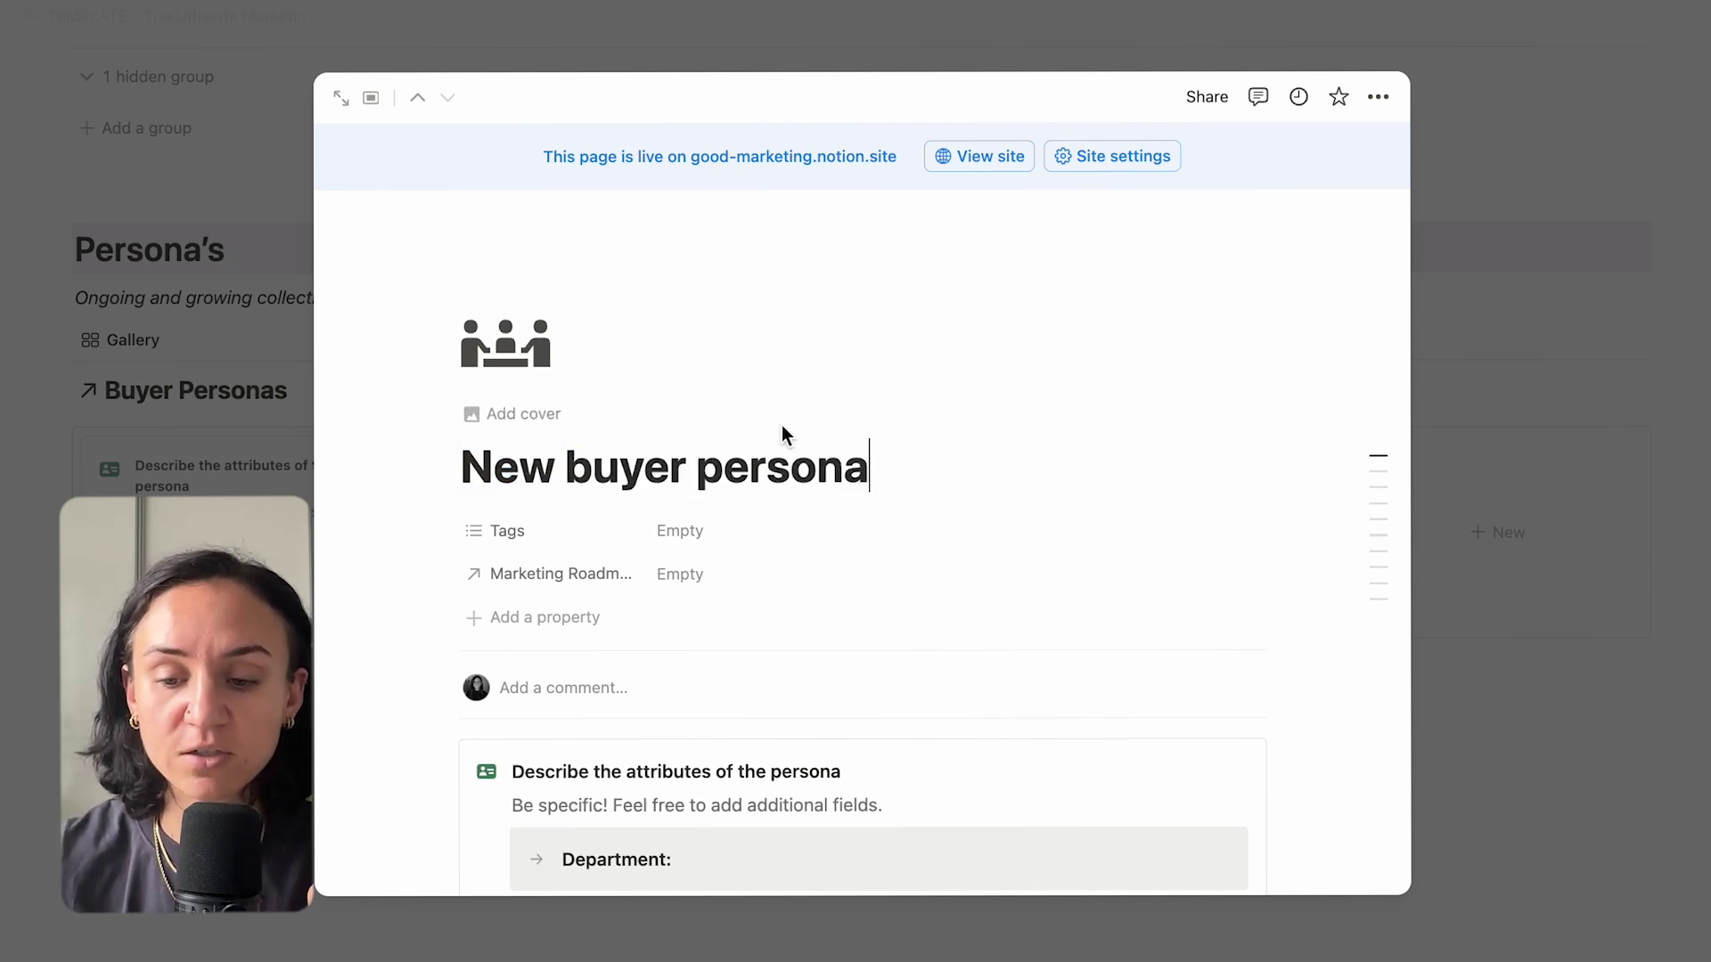
left_click(1516, 802)
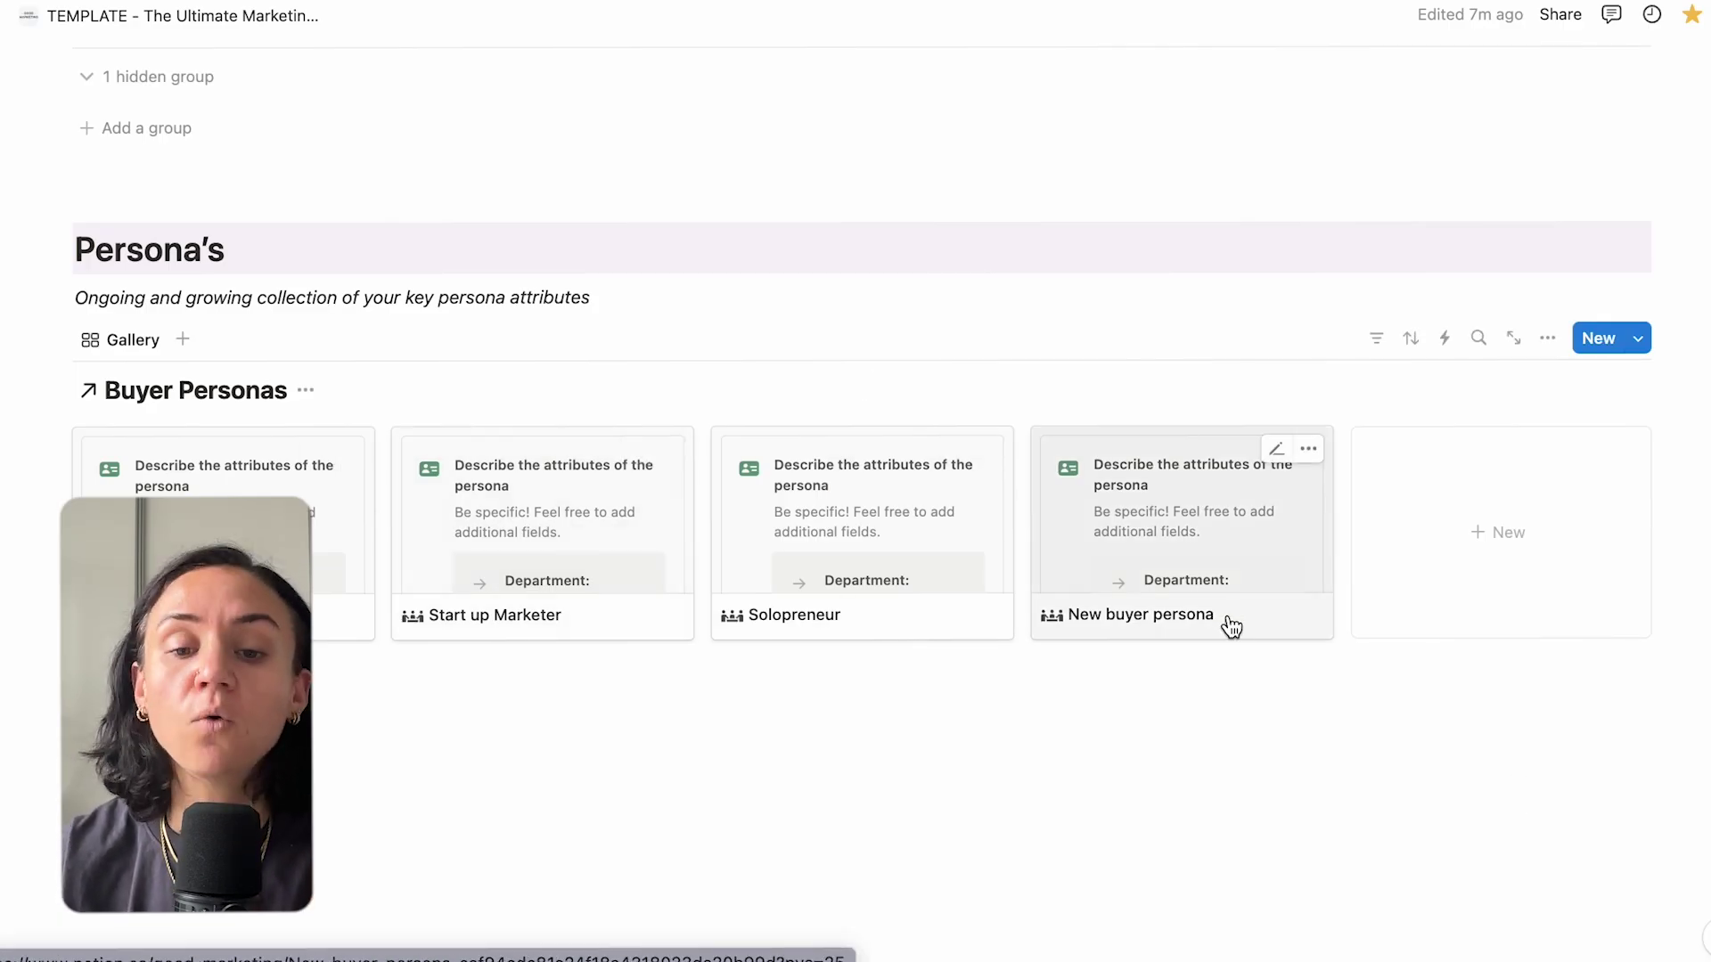
Open Brand Campaign from the Marketing Roadmap board in side peek.
scroll(1232, 628, "up", 20)
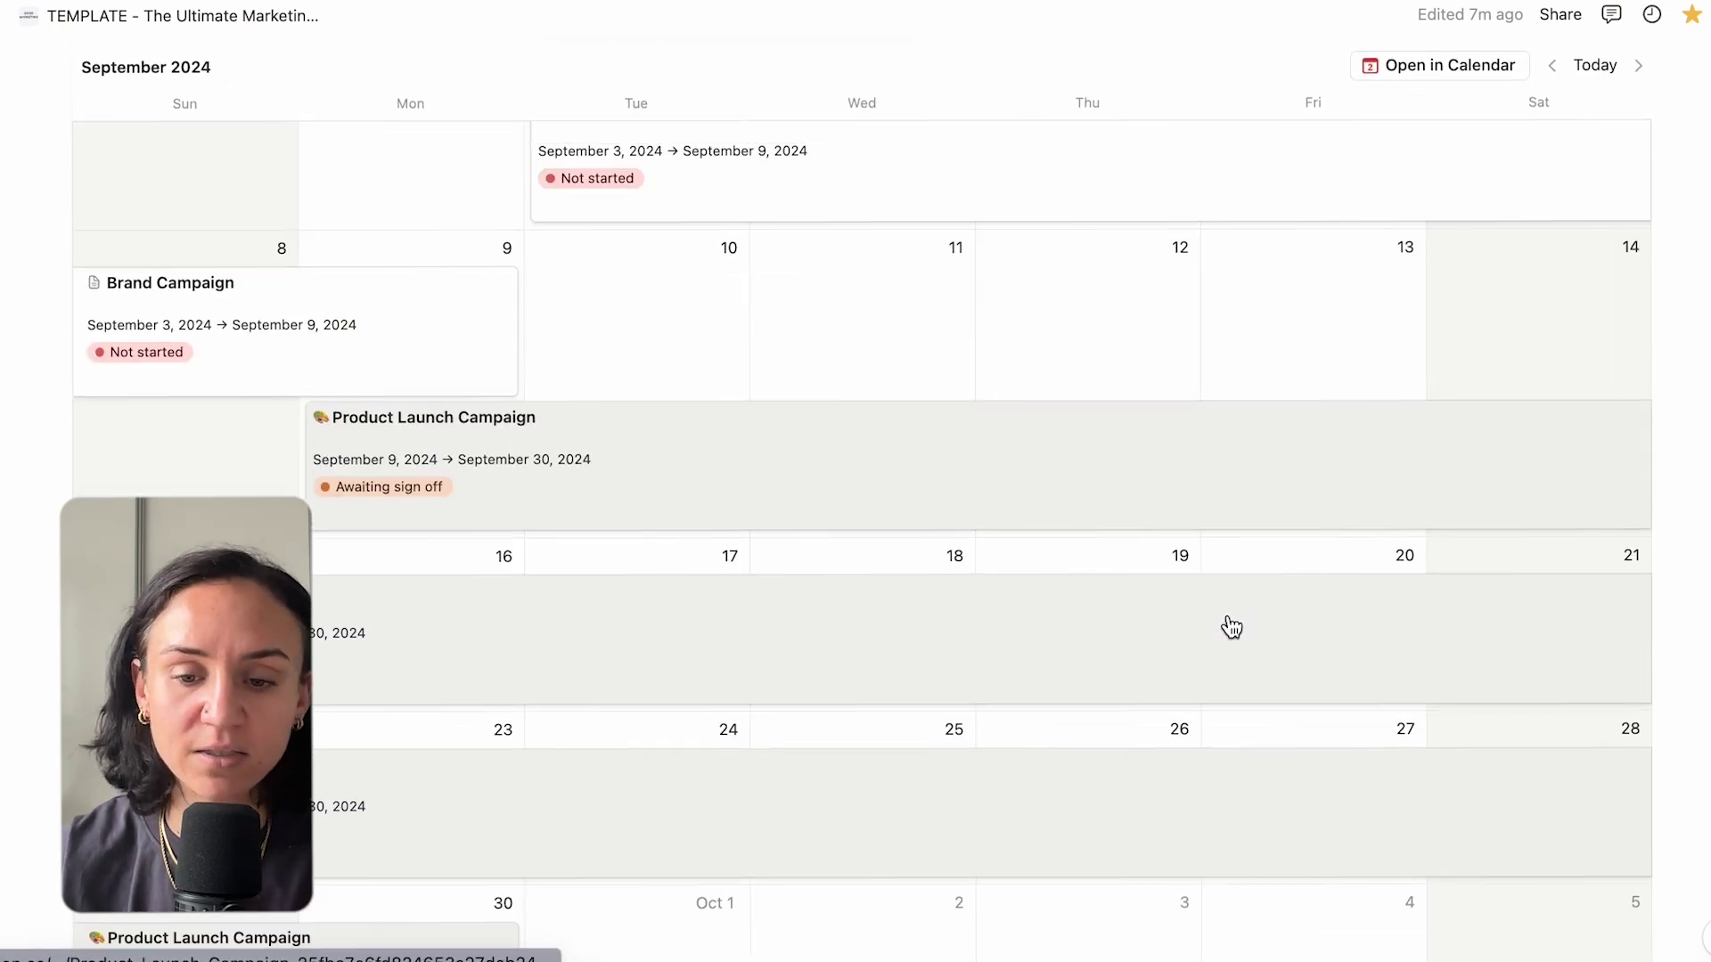
scroll(1230, 619, "up", 20)
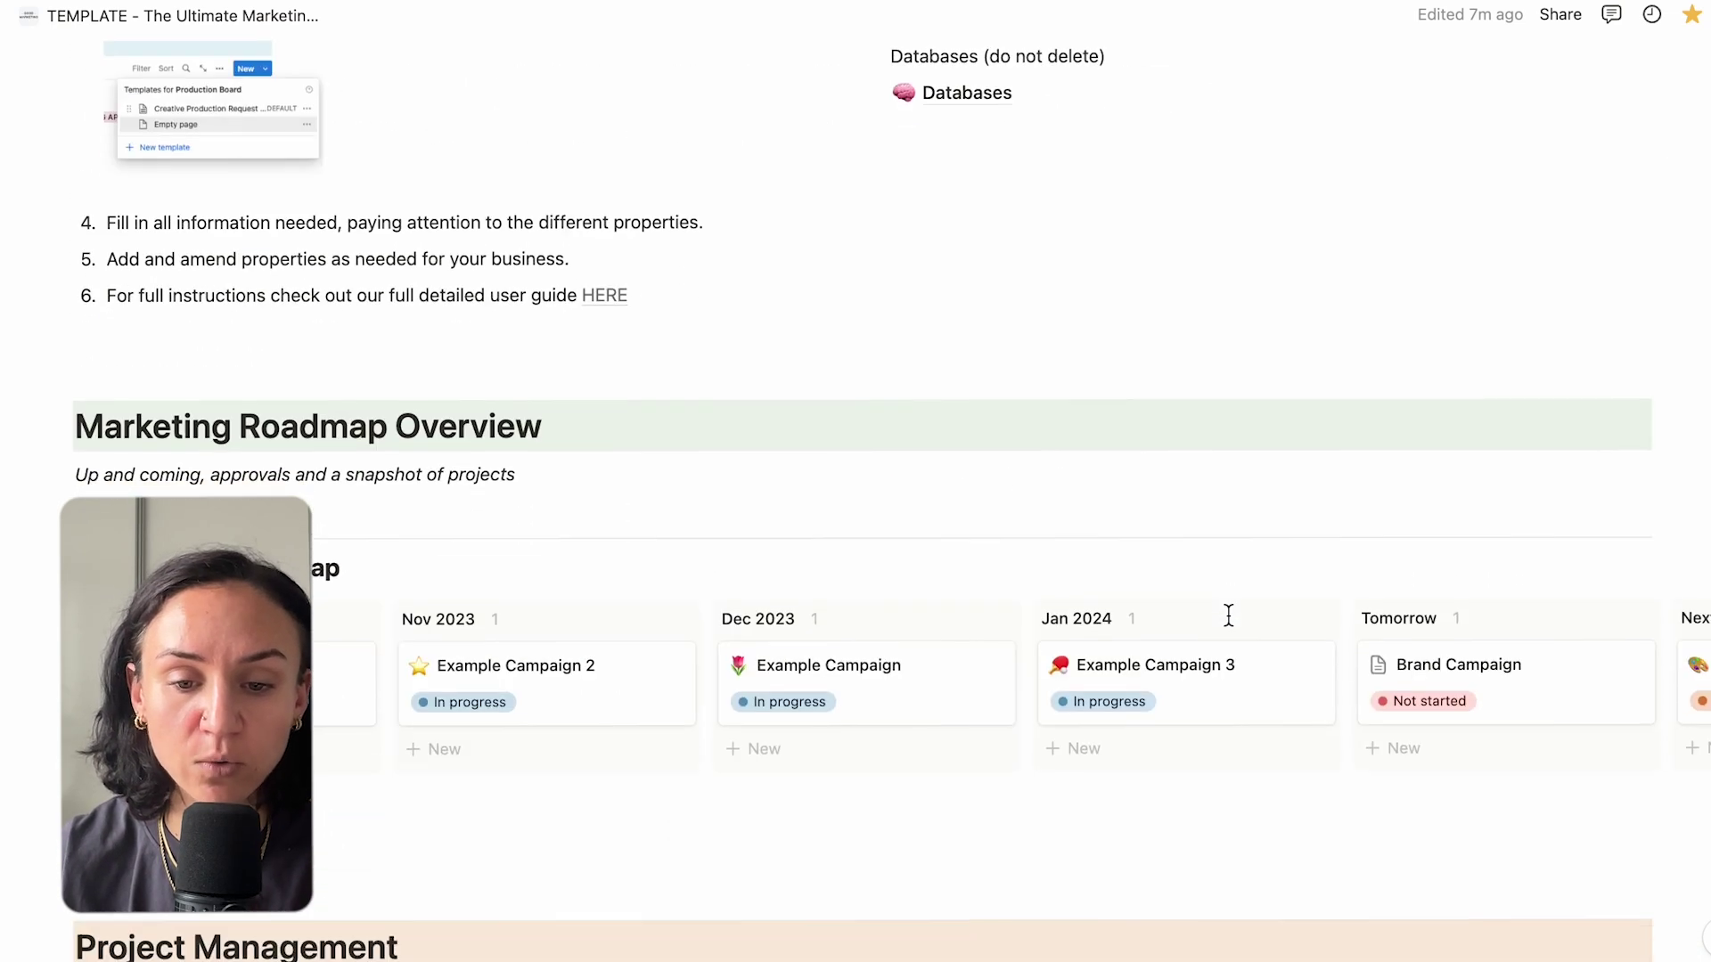
scroll(1230, 619, "down", 3)
scroll(1263, 441, "right", 3)
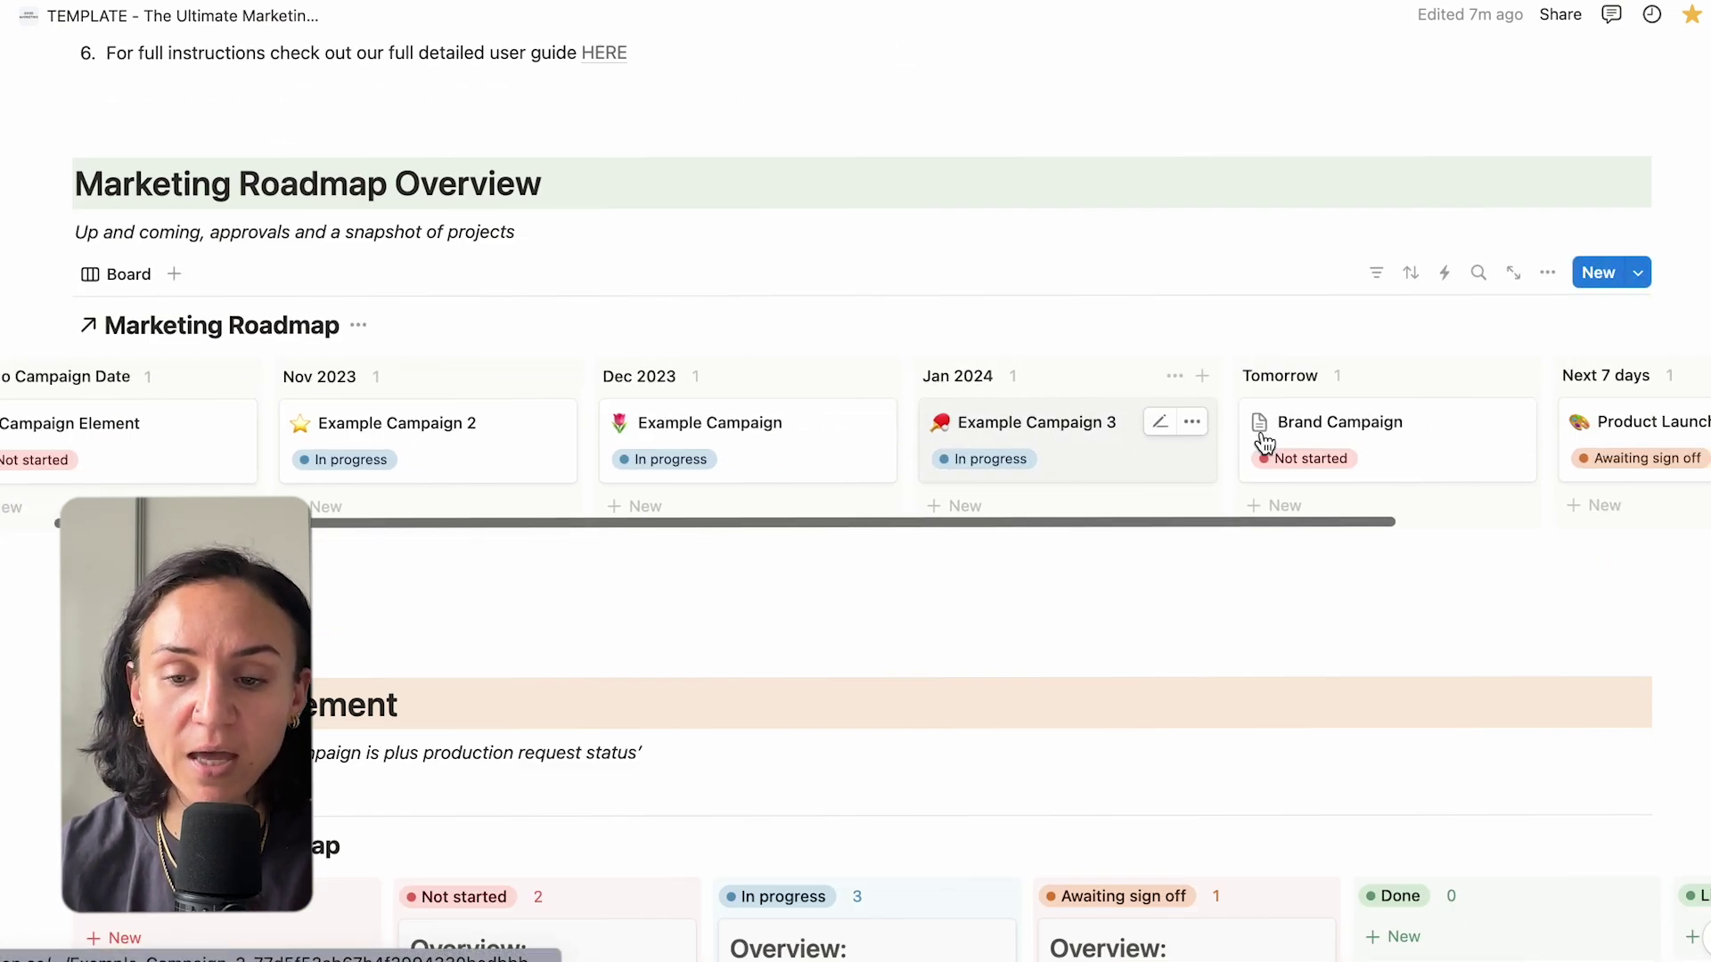
left_click(1264, 441)
Open the New buyer persona card from Brand Campaign's Key Personas list.
scroll(1153, 660, "down", 7)
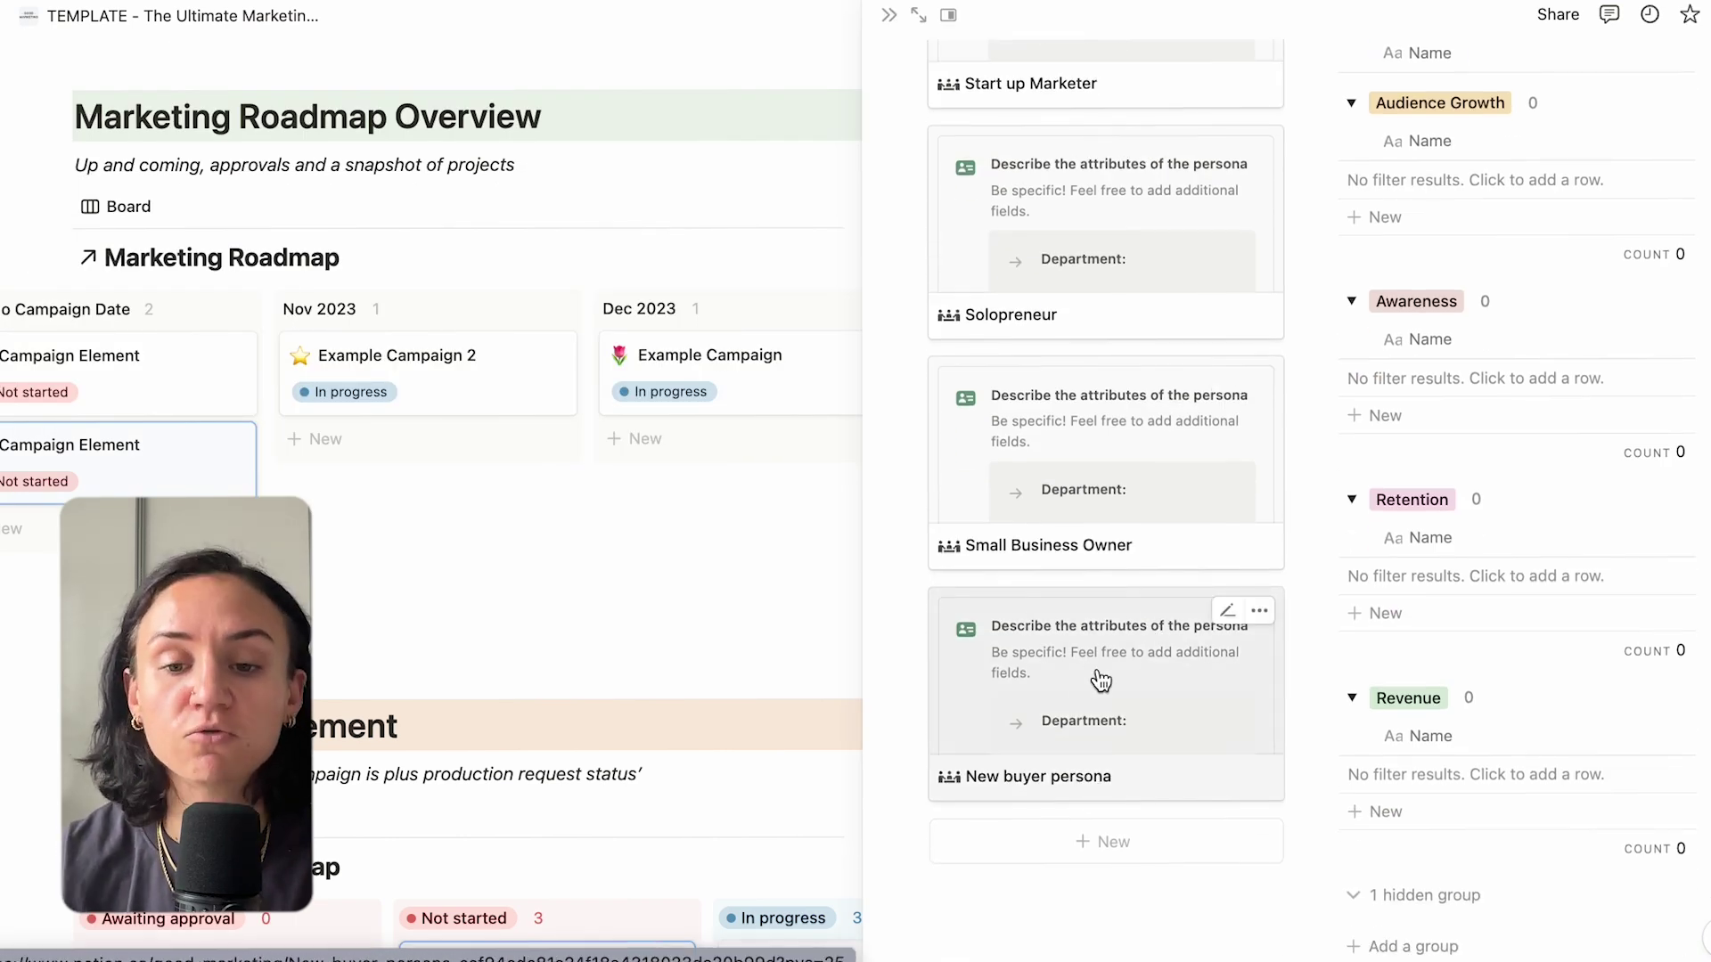
scroll(1183, 274, "up", 5)
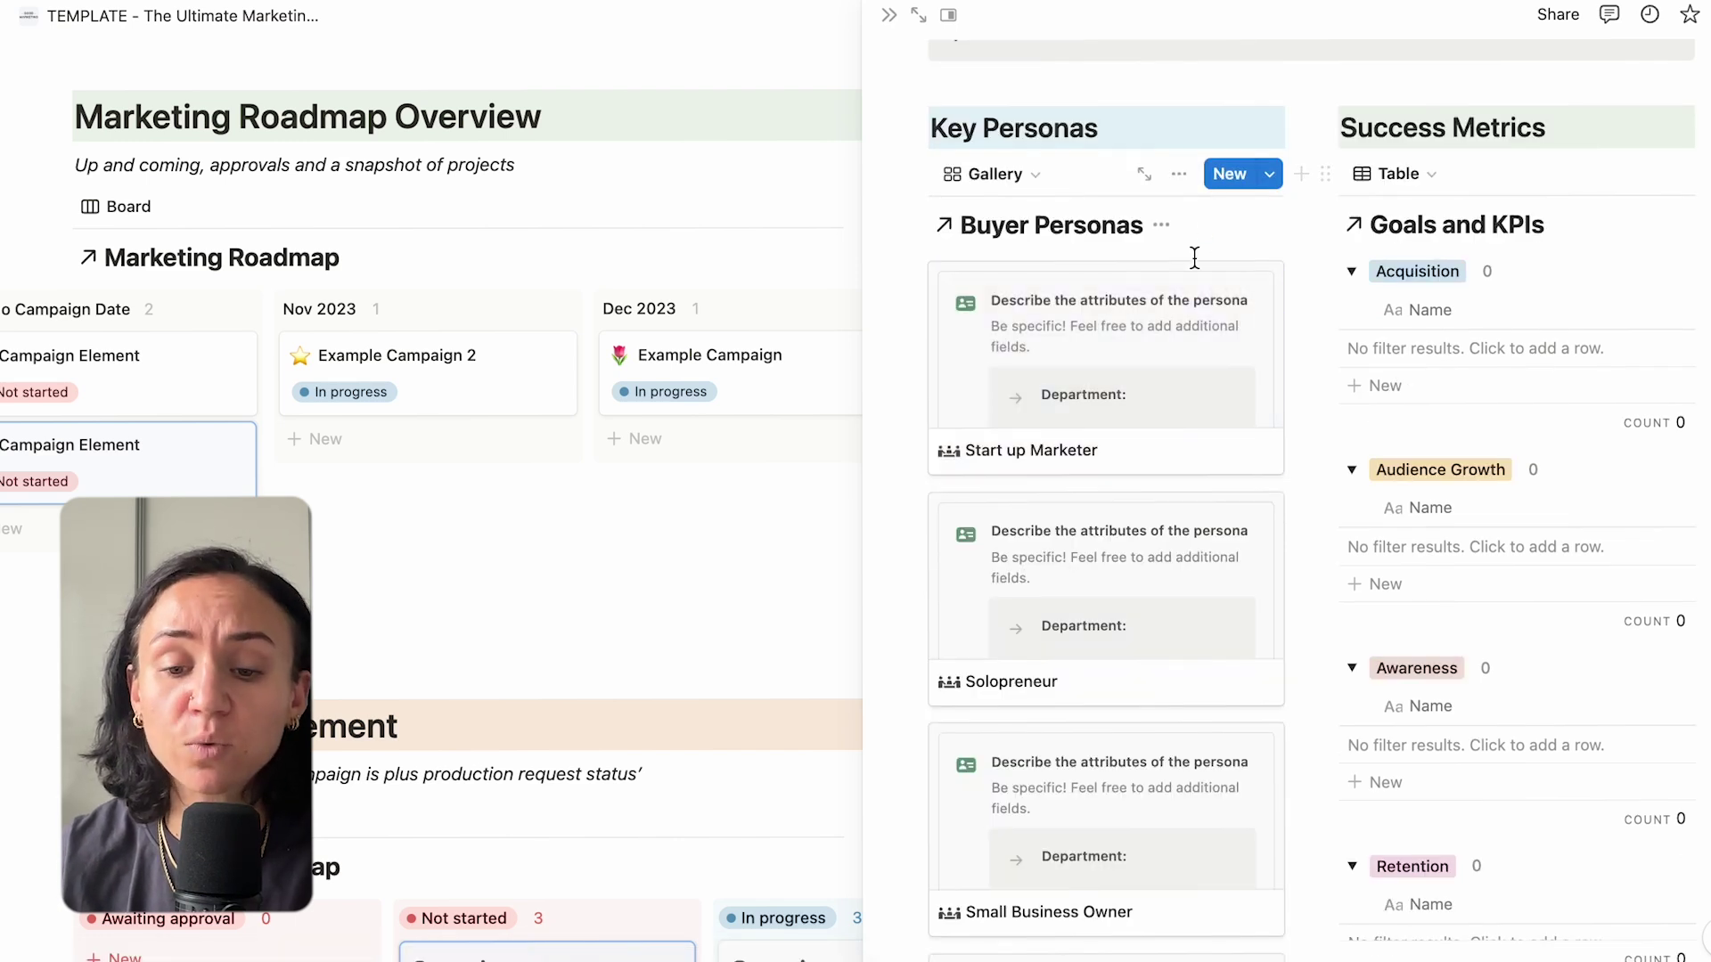
scroll(1197, 267, "down", 4)
scroll(1198, 268, "down", 4)
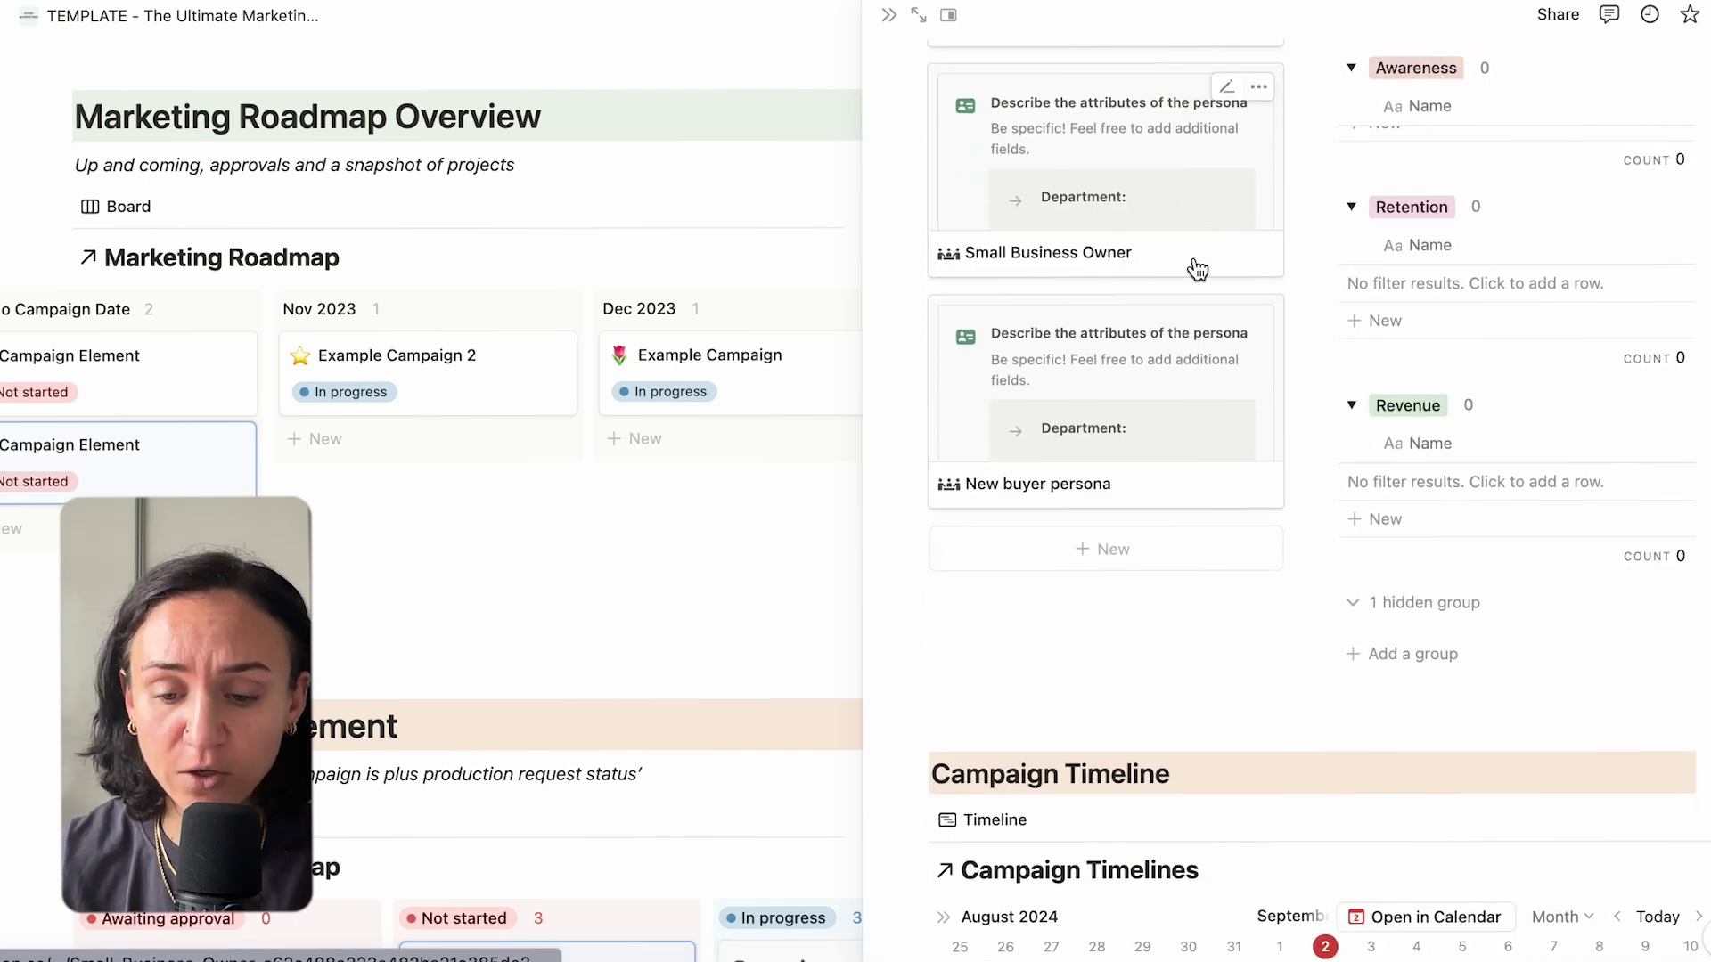
left_click(1206, 414)
scroll(1190, 508, "down", 3)
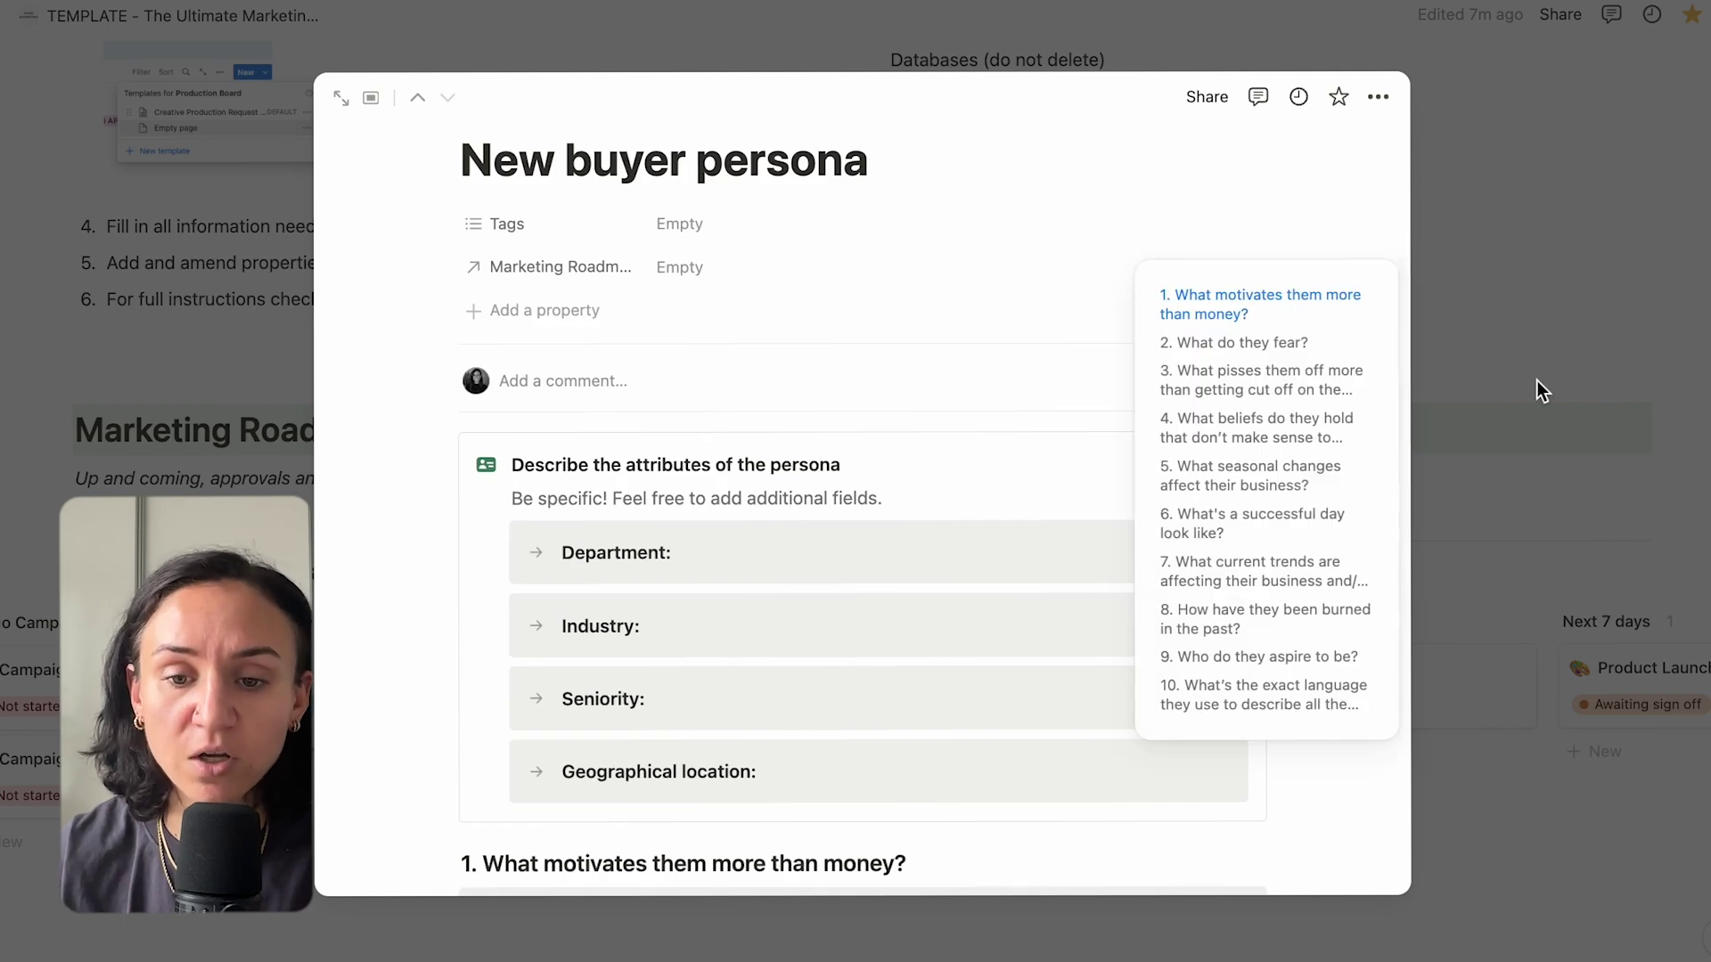
Close the New buyer persona page and scroll to the Project Management Marketing Roadmap board.
left_click(871, 29)
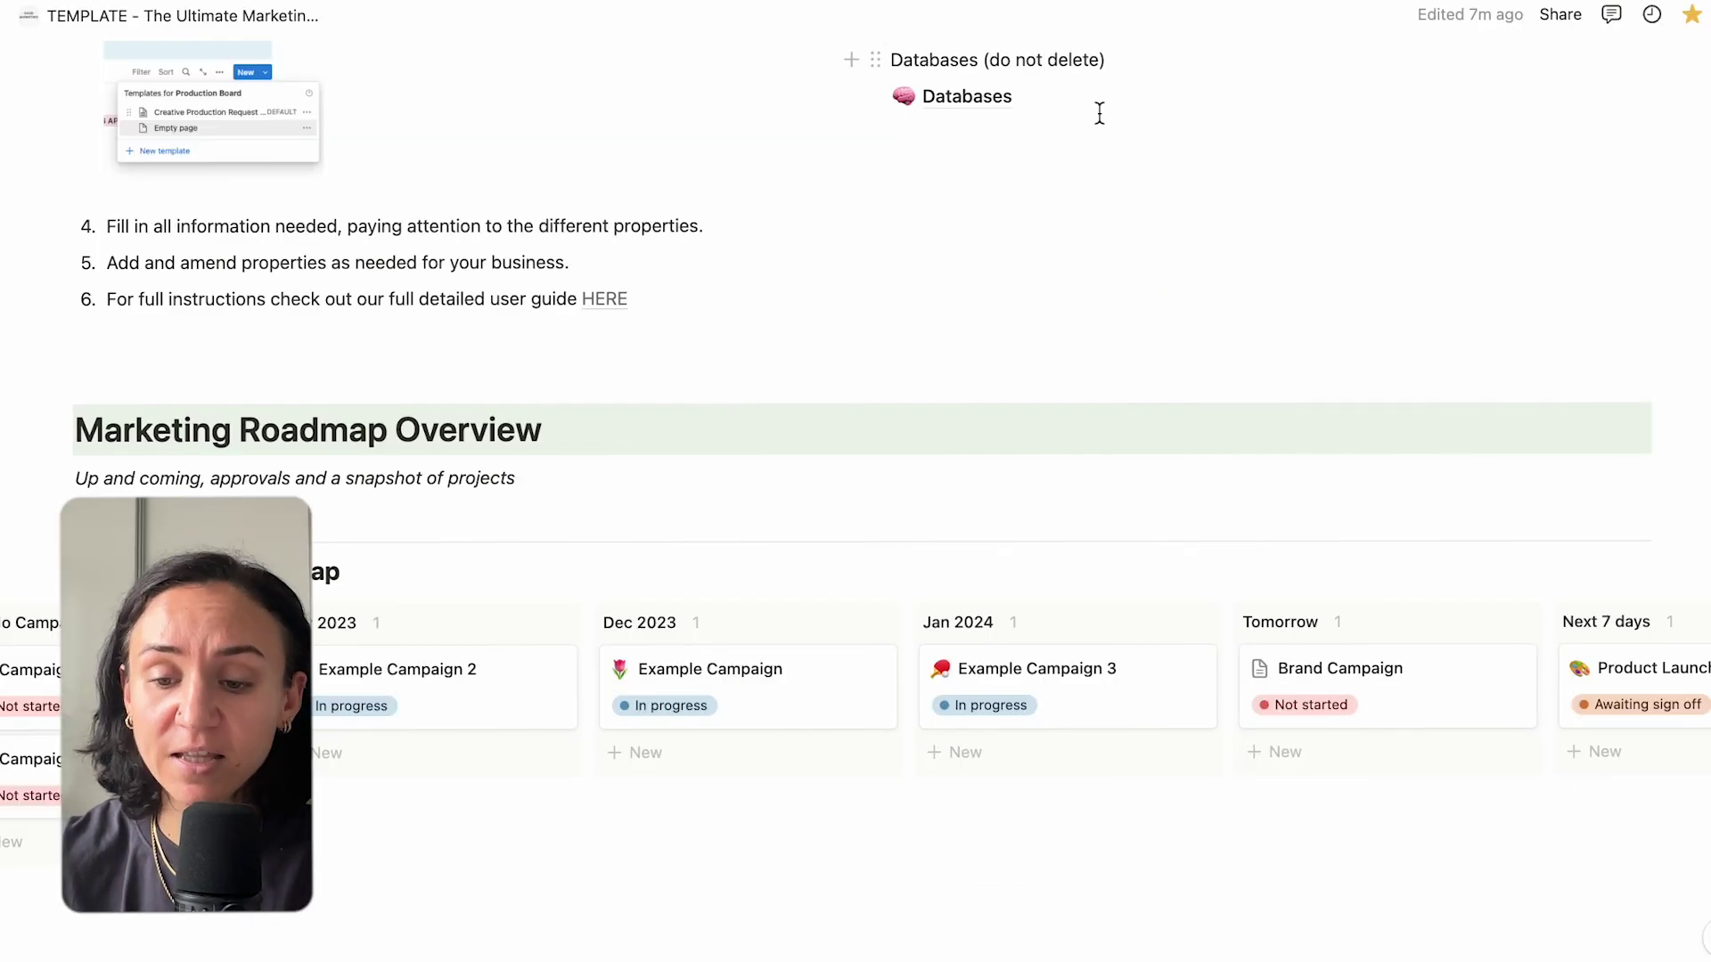
scroll(1568, 329, "down", 1)
scroll(1568, 334, "up", 5)
scroll(1573, 338, "down", 10)
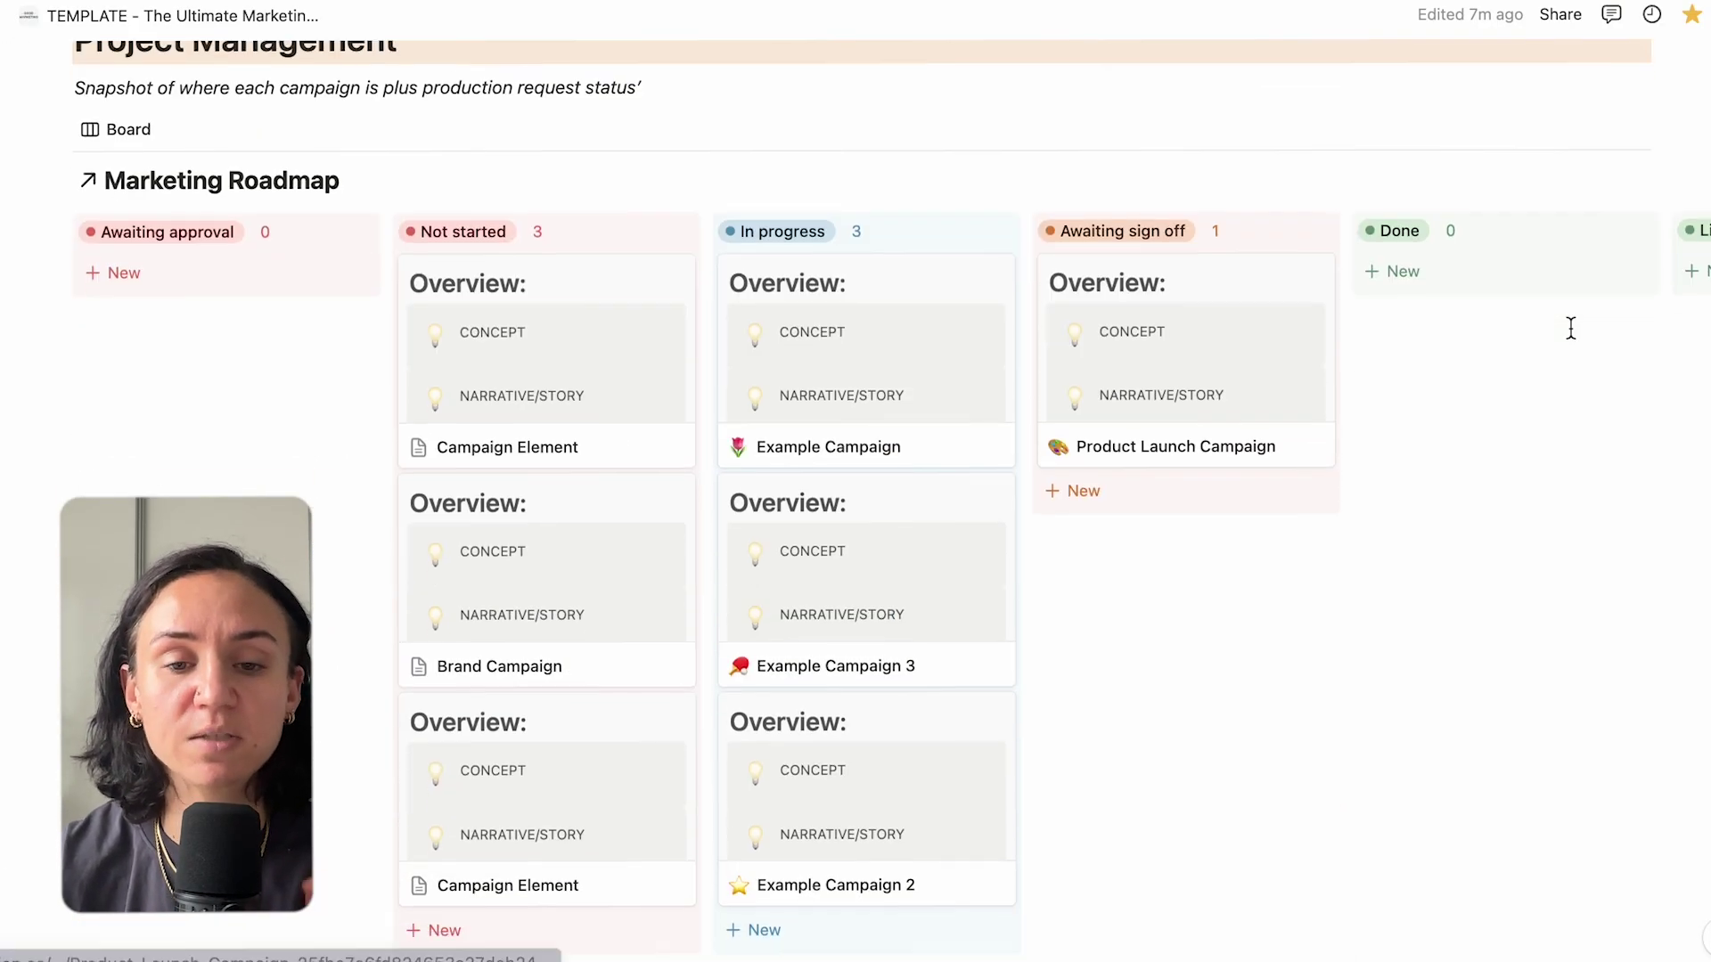